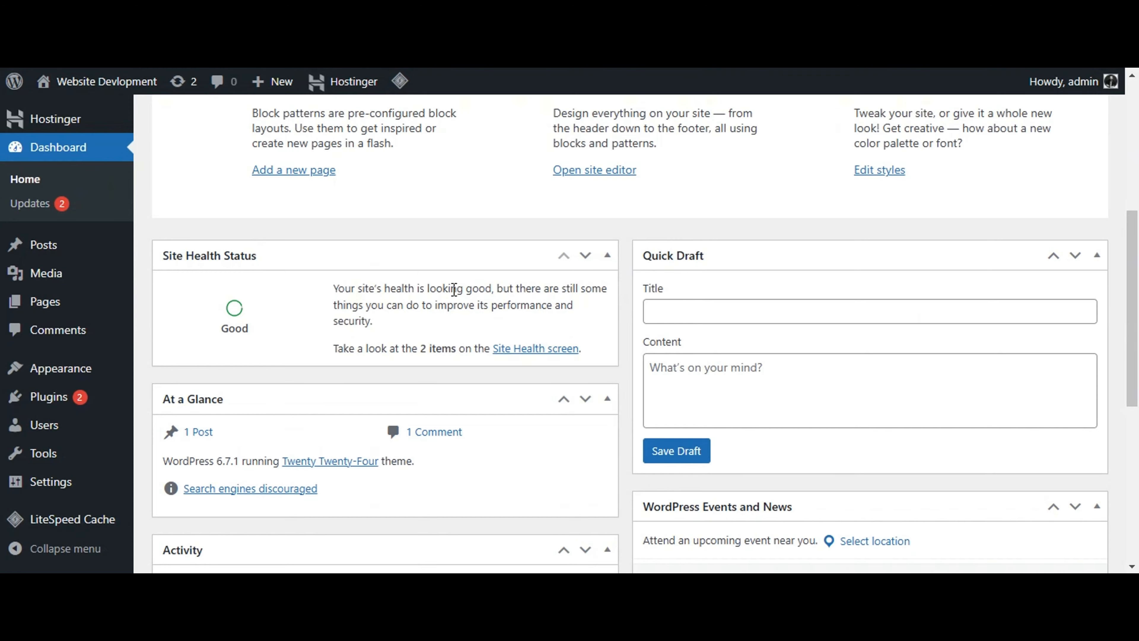
Look over the dashboard's overview widgets and open the list of all pages
{"action": "scroll", "coordinate": [418, 305], "scroll_direction": "down", "scroll_amount": 2}
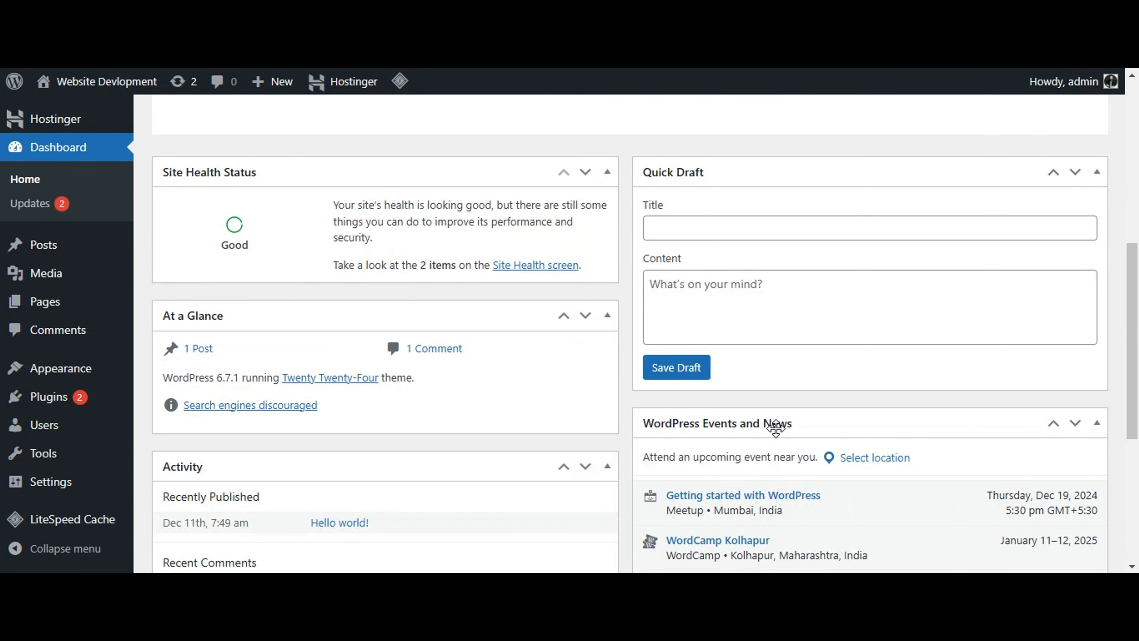
{"action": "scroll", "coordinate": [612, 357], "scroll_direction": "up", "scroll_amount": 8}
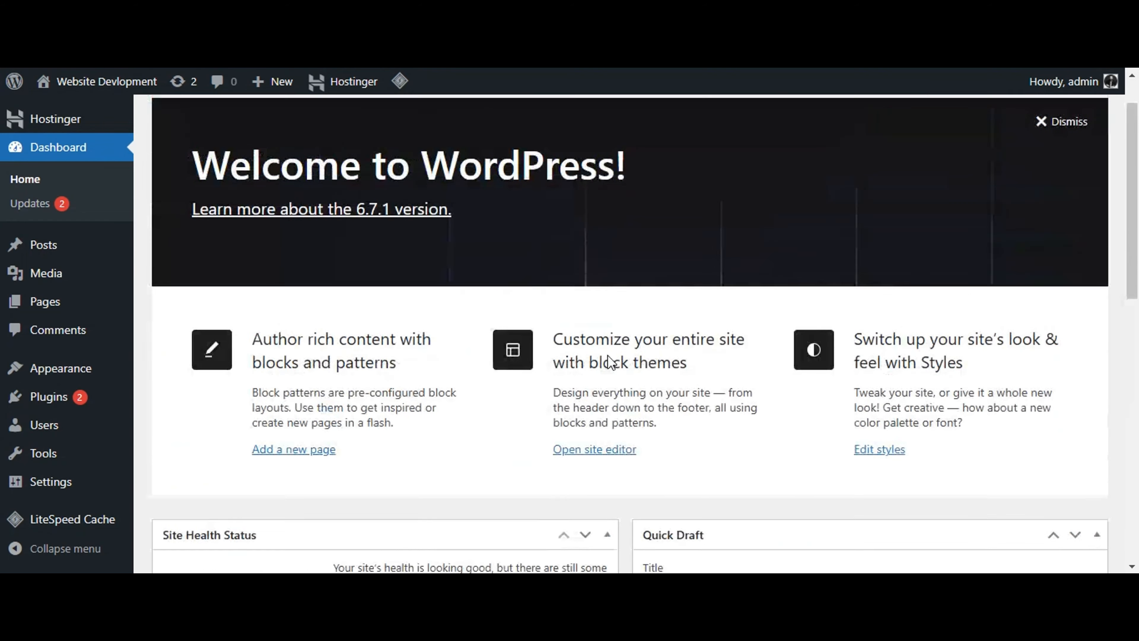
{"action": "scroll", "coordinate": [611, 362], "scroll_direction": "up", "scroll_amount": 1}
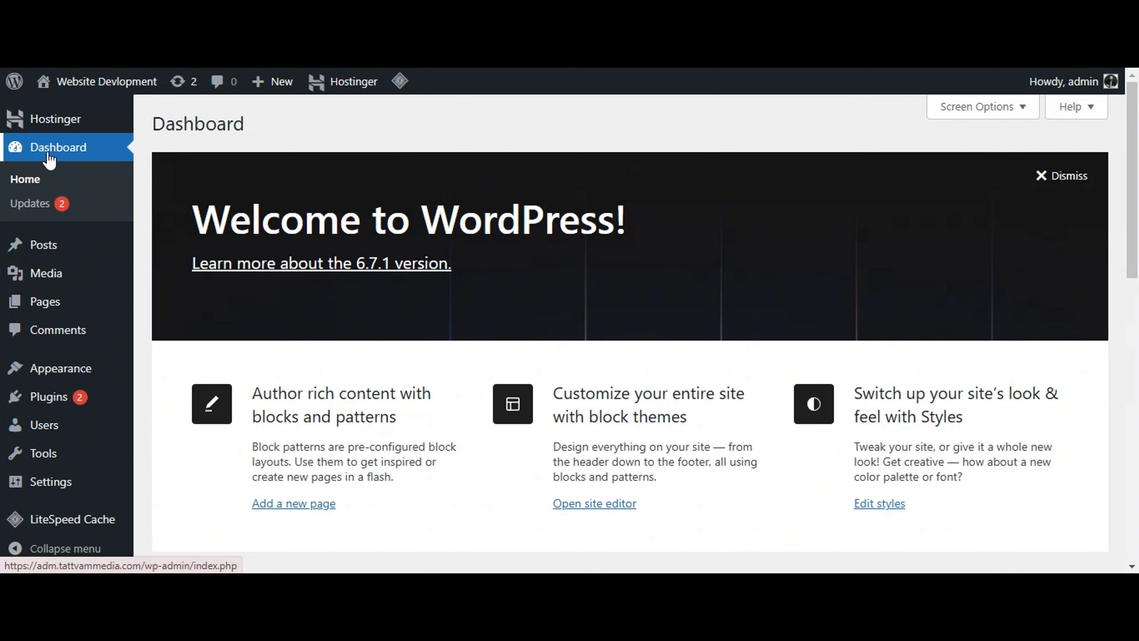
{"action": "mouse_move", "coordinate": [43, 246]}
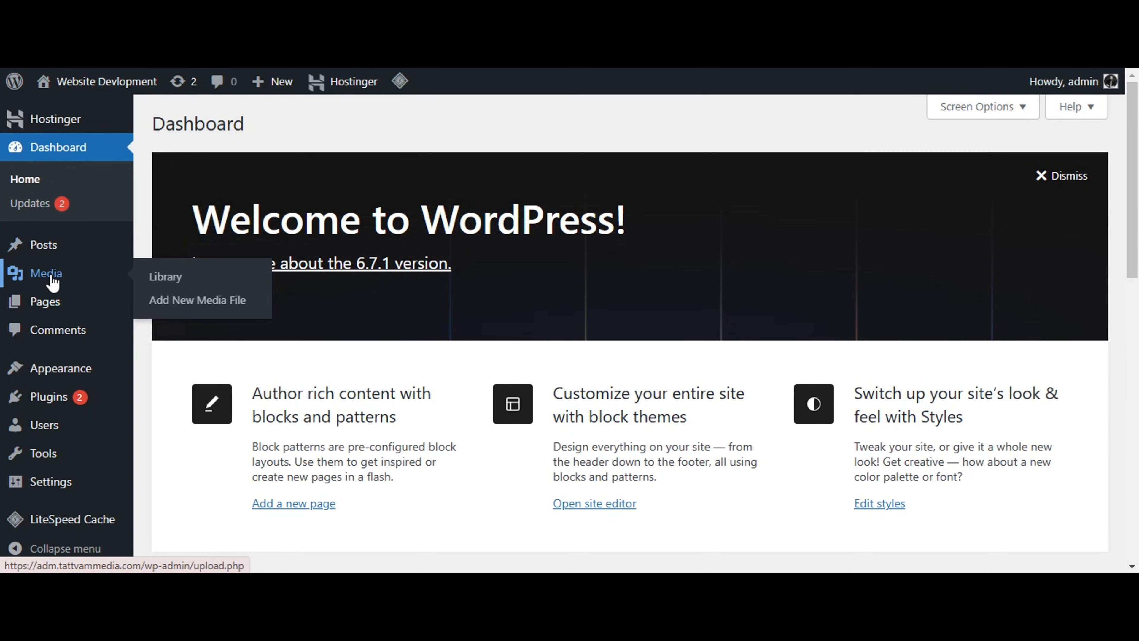
{"action": "mouse_move", "coordinate": [47, 310]}
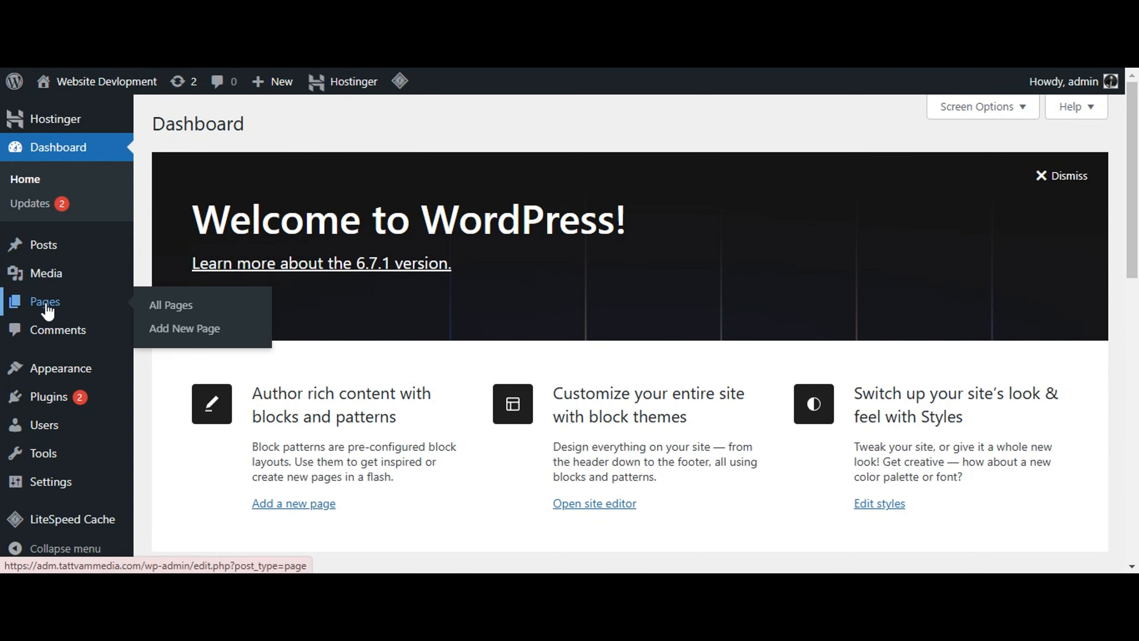
{"action": "left_click", "coordinate": [47, 310]}
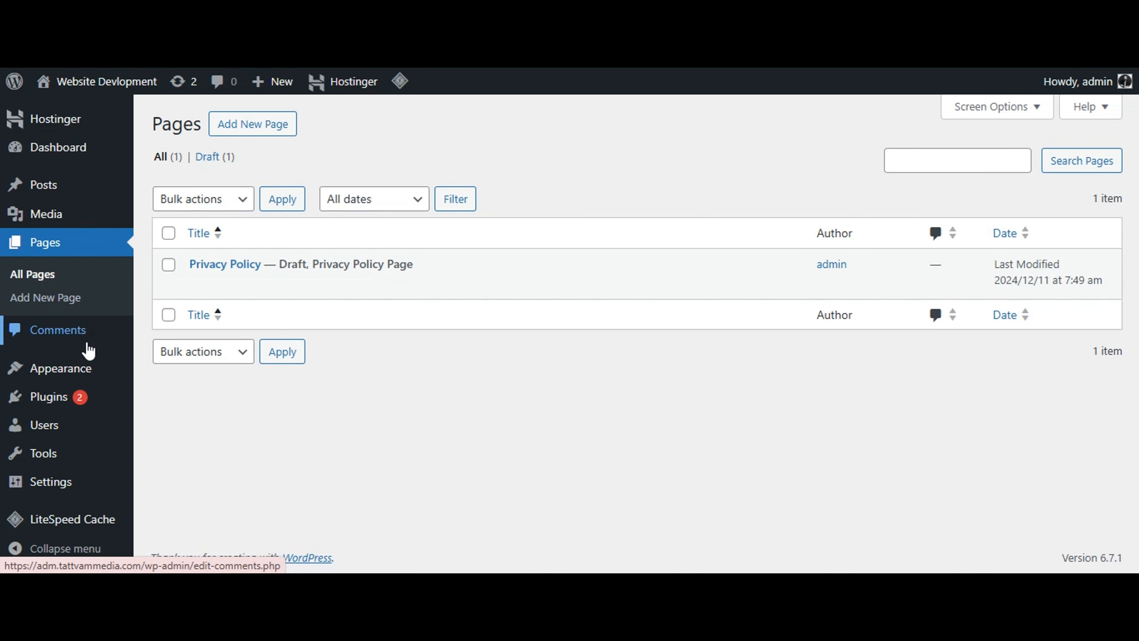
Browse the admin sections for themes, installed plugins and users
{"action": "left_click", "coordinate": [80, 371]}
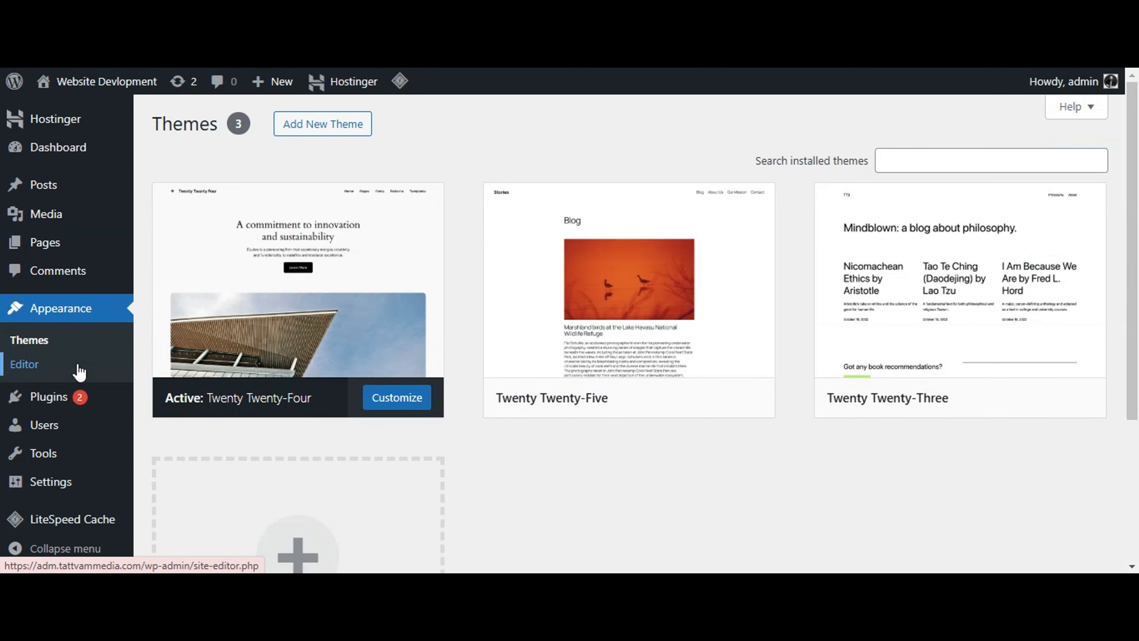
{"action": "mouse_move", "coordinate": [60, 406]}
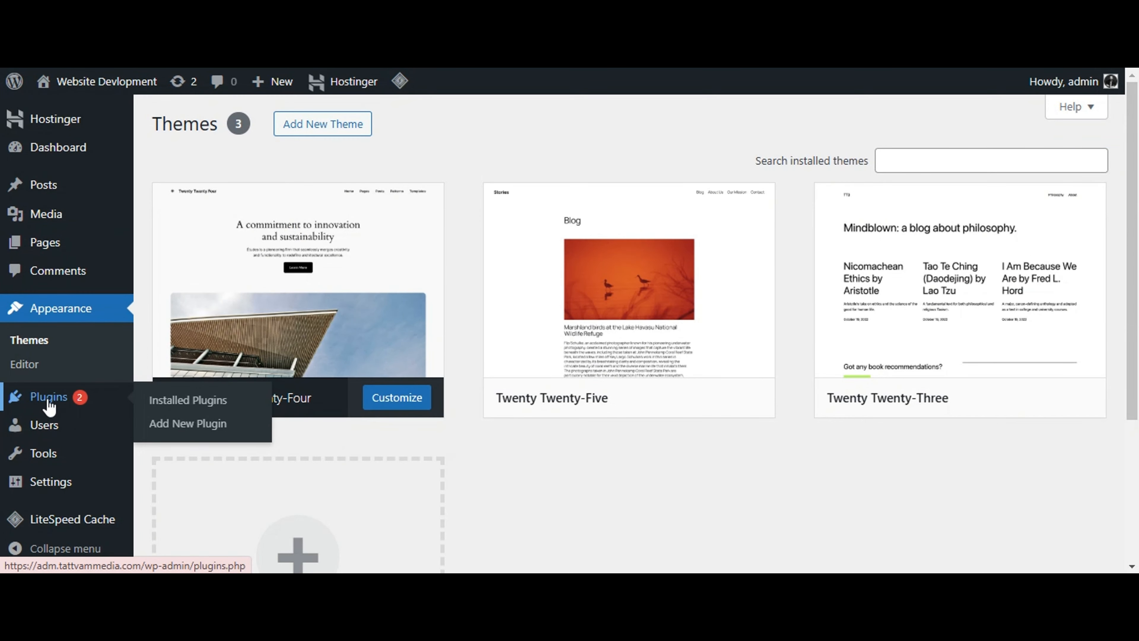
{"action": "left_click", "coordinate": [49, 402]}
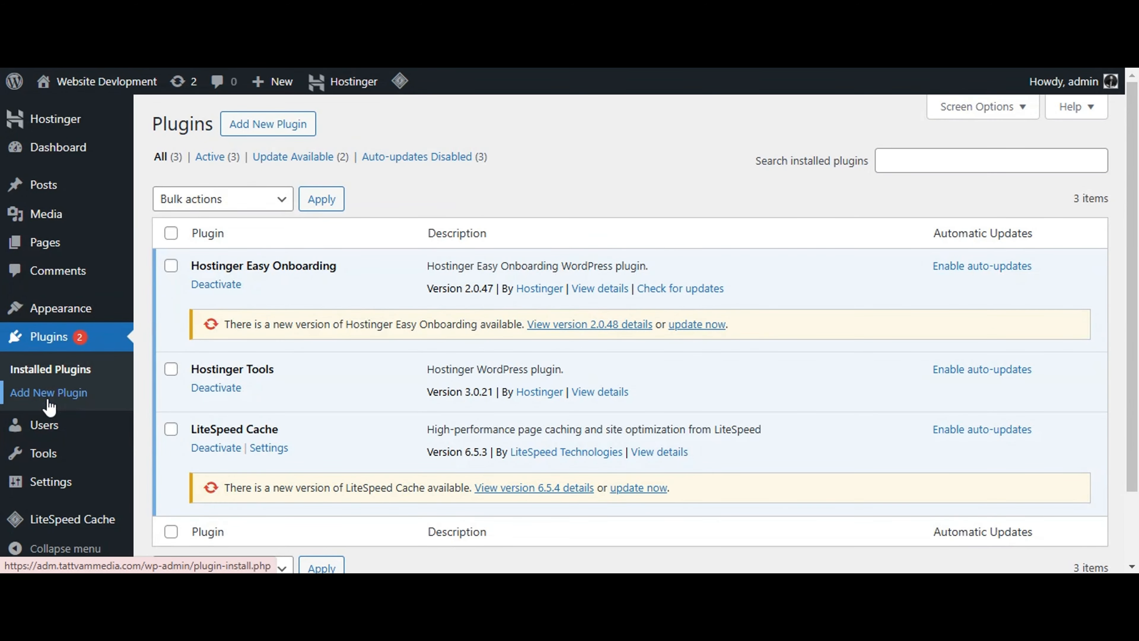
{"action": "left_click", "coordinate": [53, 435]}
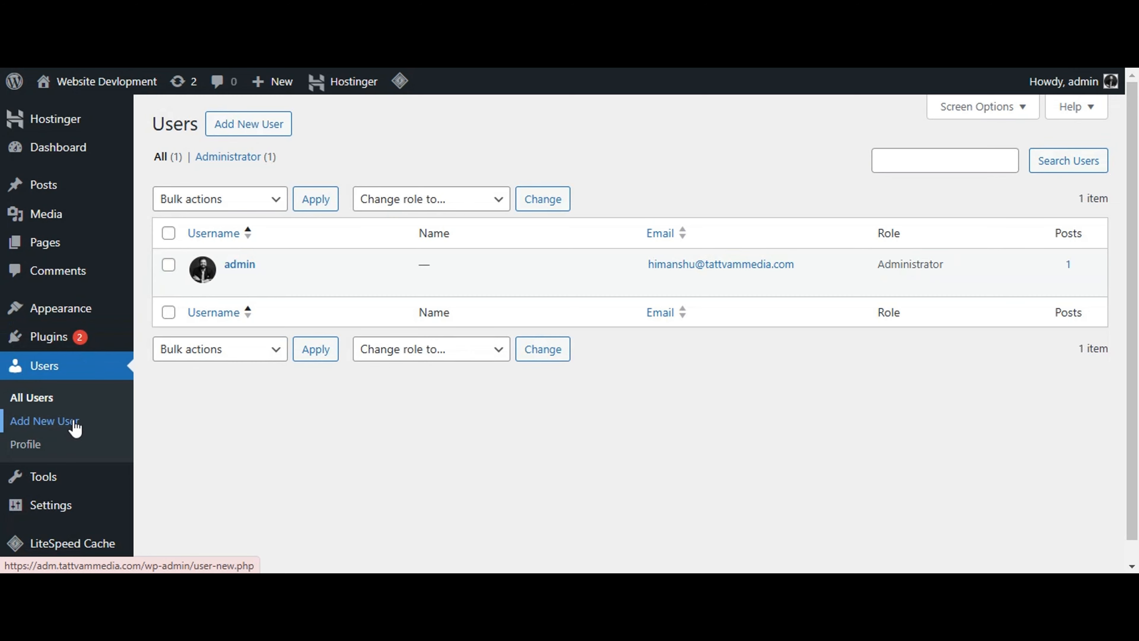
{"action": "scroll", "coordinate": [76, 428], "scroll_direction": "down", "scroll_amount": 1}
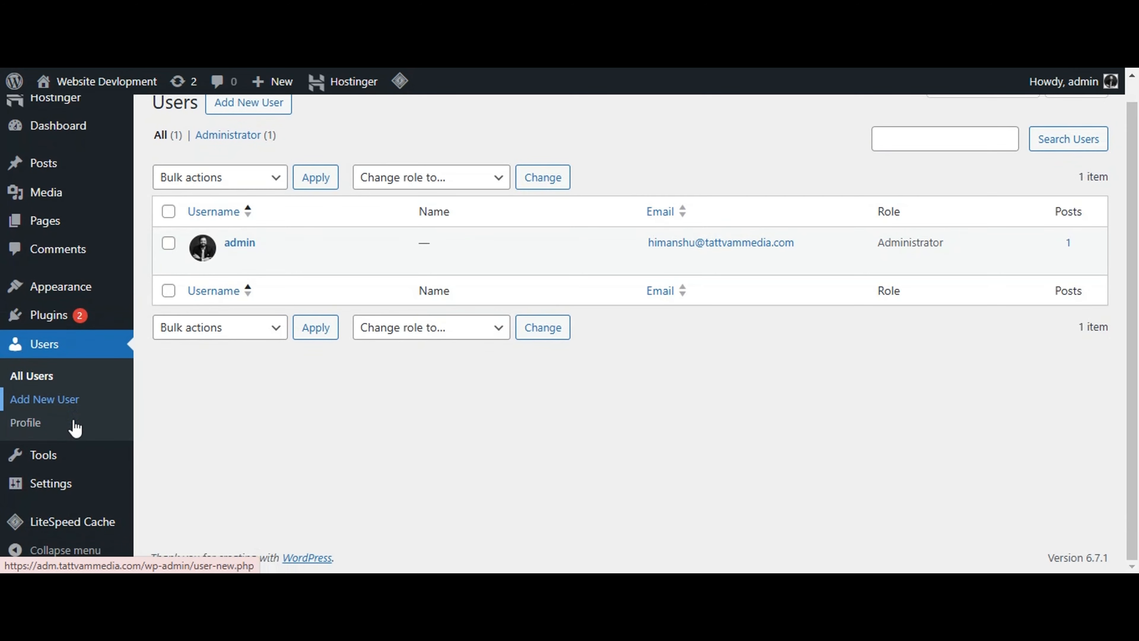
Look through the available tools and the general site settings, and return to the dashboard home
{"action": "left_click", "coordinate": [49, 459]}
{"action": "scroll", "coordinate": [59, 448], "scroll_direction": "down", "scroll_amount": 3}
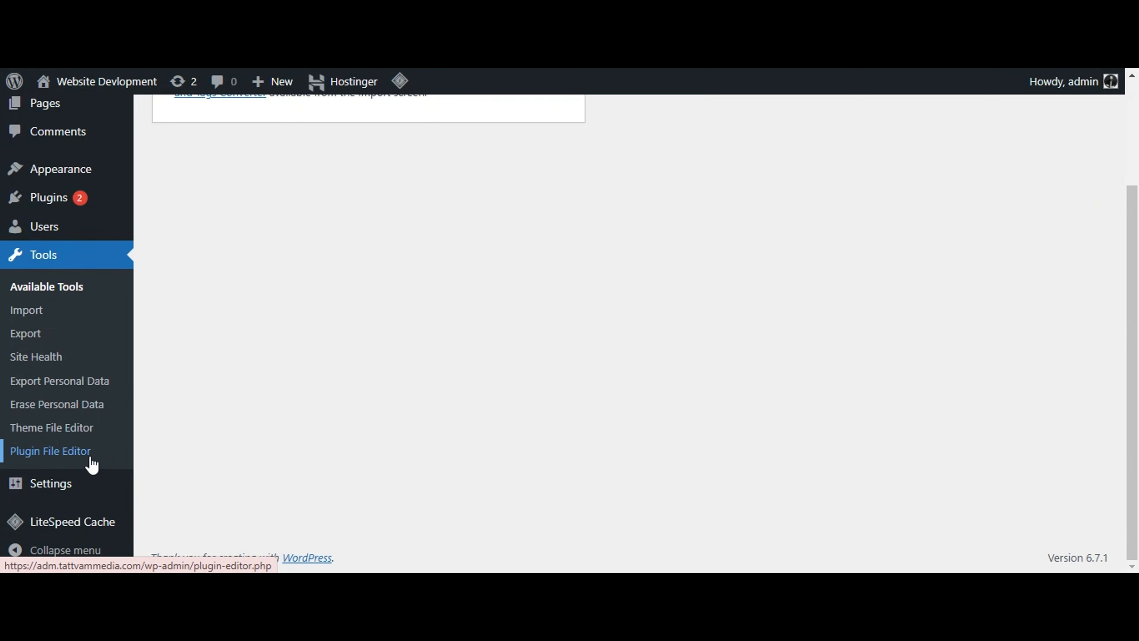
{"action": "left_click", "coordinate": [86, 481]}
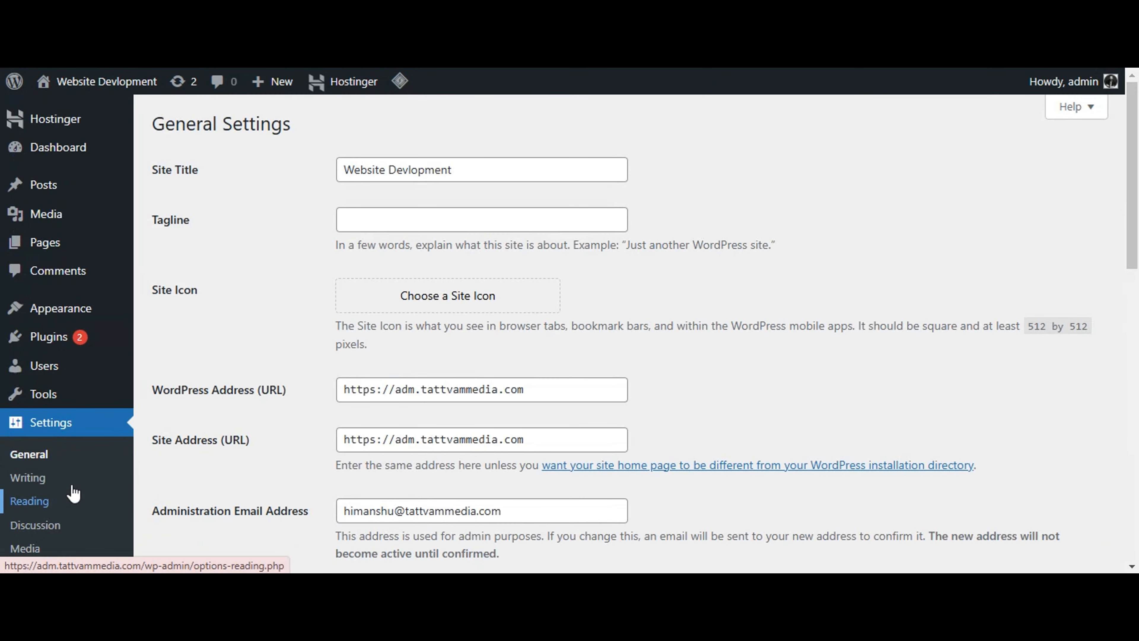
{"action": "scroll", "coordinate": [70, 448], "scroll_direction": "down", "scroll_amount": 5}
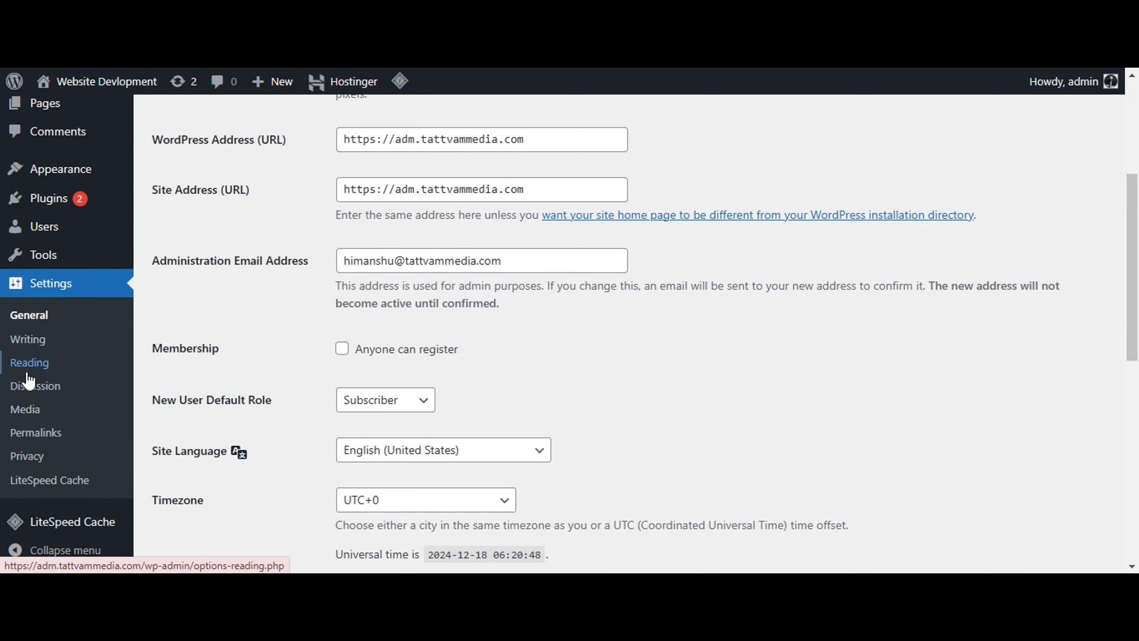
{"action": "scroll", "coordinate": [40, 487], "scroll_direction": "down", "scroll_amount": 4}
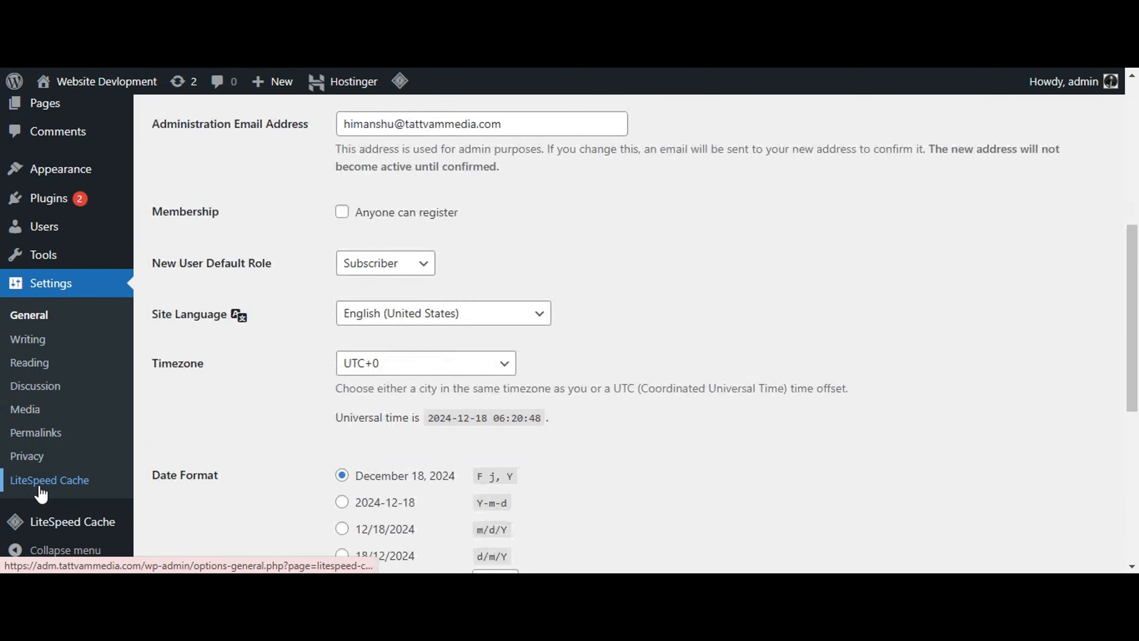
{"action": "scroll", "coordinate": [55, 469], "scroll_direction": "up", "scroll_amount": 10}
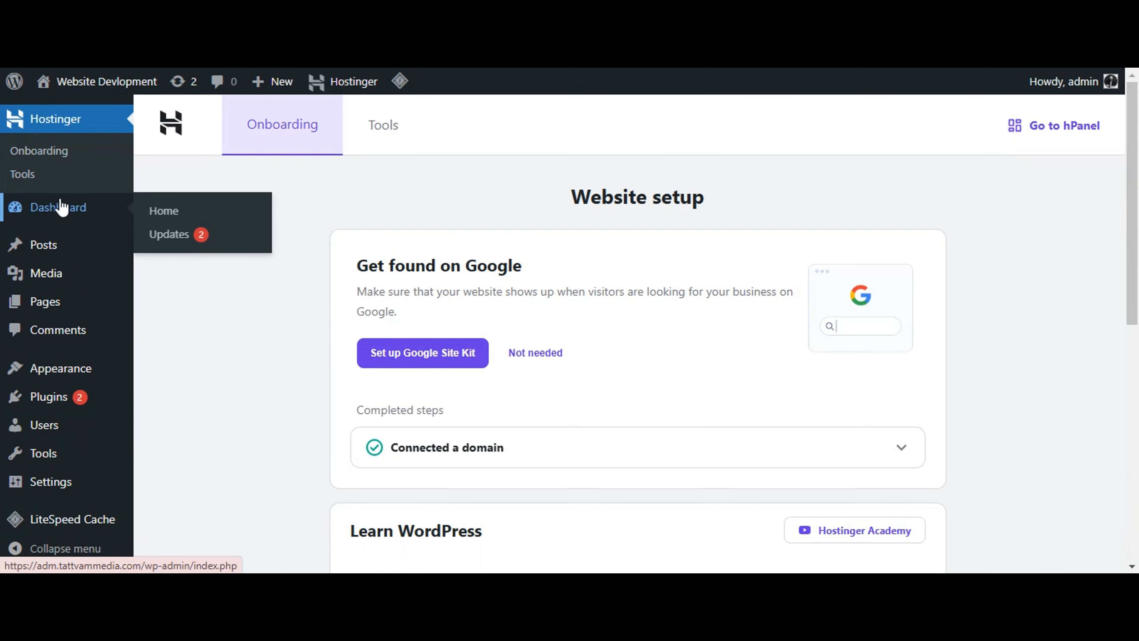
{"action": "left_click", "coordinate": [59, 200]}
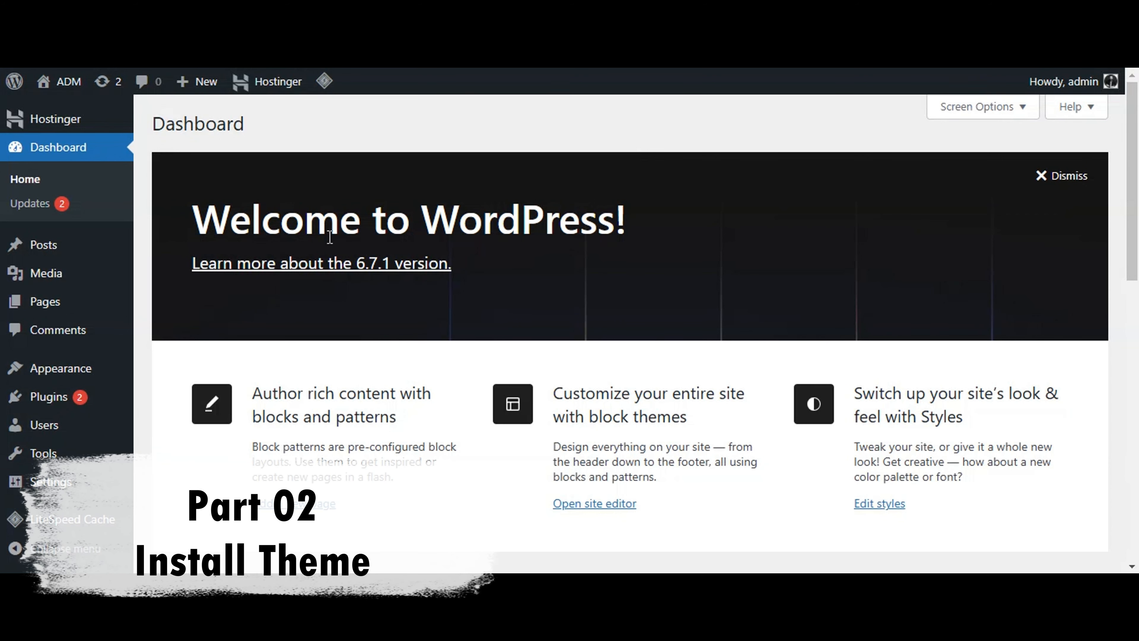
Open the installed themes and look through the list
{"action": "mouse_move", "coordinate": [18, 365]}
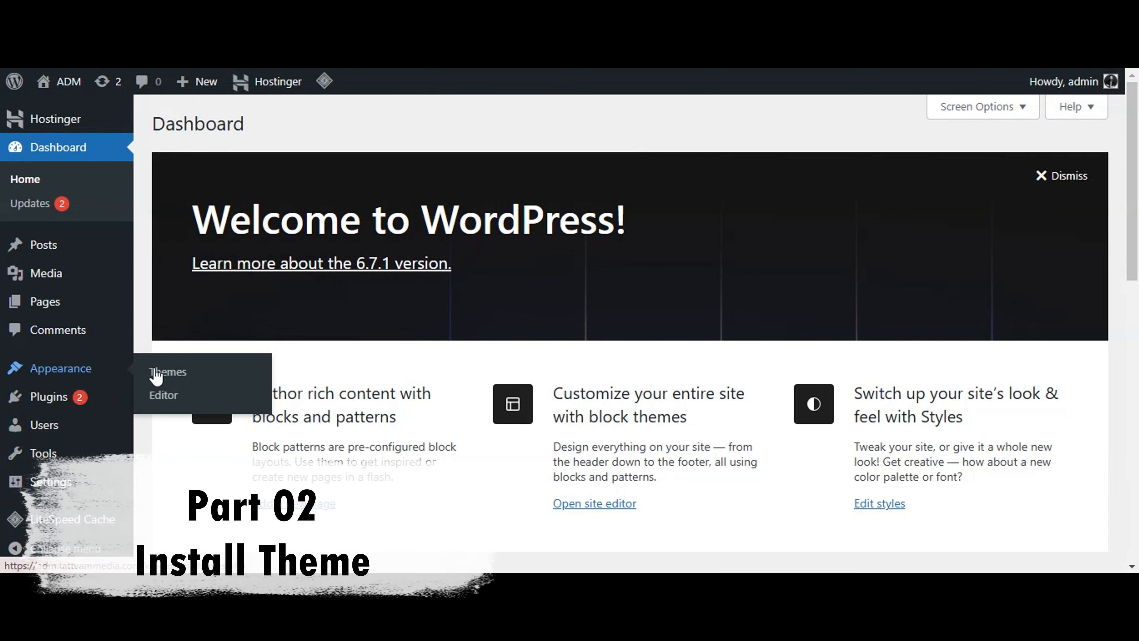
{"action": "left_click", "coordinate": [175, 373]}
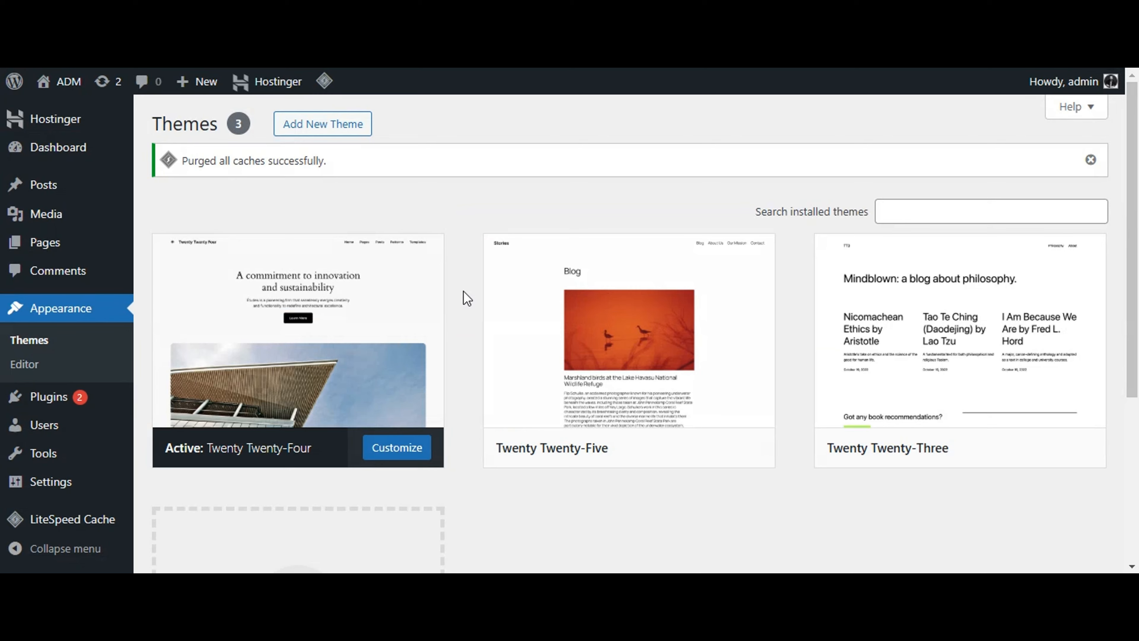
{"action": "scroll", "coordinate": [432, 355], "scroll_direction": "down", "scroll_amount": 3}
{"action": "scroll", "coordinate": [518, 368], "scroll_direction": "up", "scroll_amount": 3}
Visit the live site and examine its front page under the Twenty Twenty-Four theme
{"action": "mouse_move", "coordinate": [54, 85]}
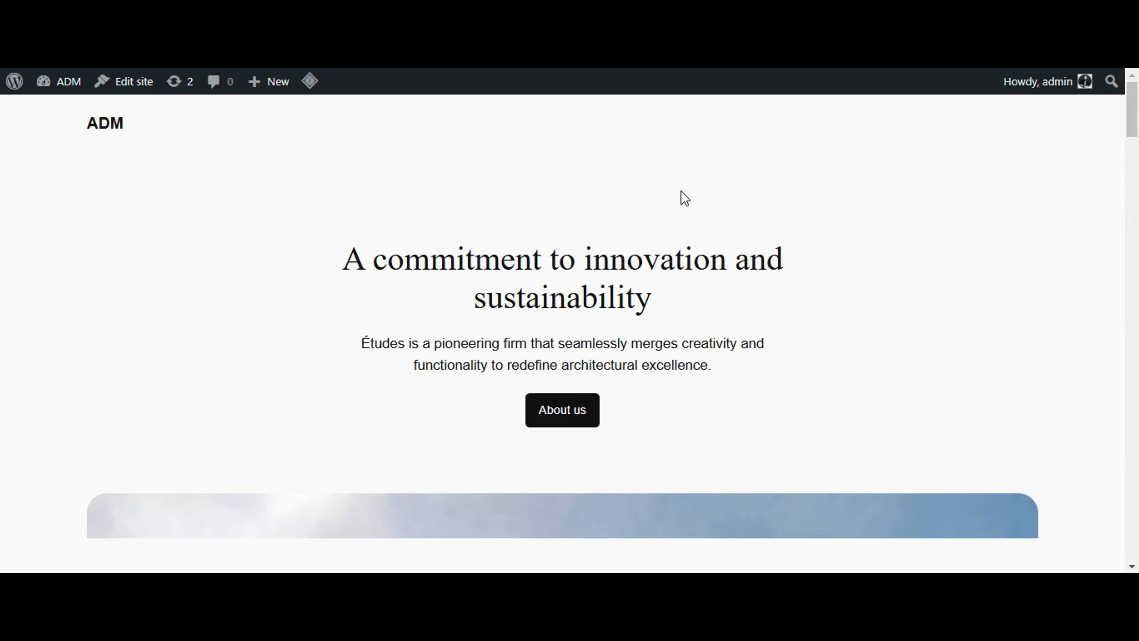
{"action": "scroll", "coordinate": [681, 191], "scroll_direction": "down", "scroll_amount": 3}
{"action": "scroll", "coordinate": [684, 199], "scroll_direction": "down", "scroll_amount": 15}
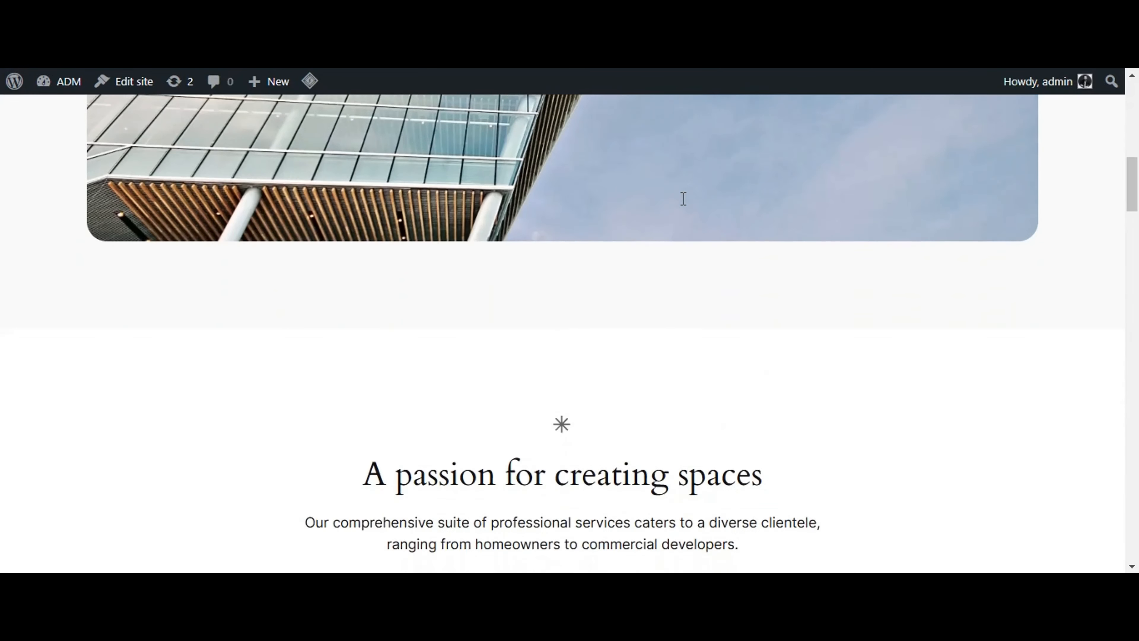
{"action": "scroll", "coordinate": [683, 198], "scroll_direction": "up", "scroll_amount": 3}
{"action": "scroll", "coordinate": [684, 198], "scroll_direction": "up", "scroll_amount": 15}
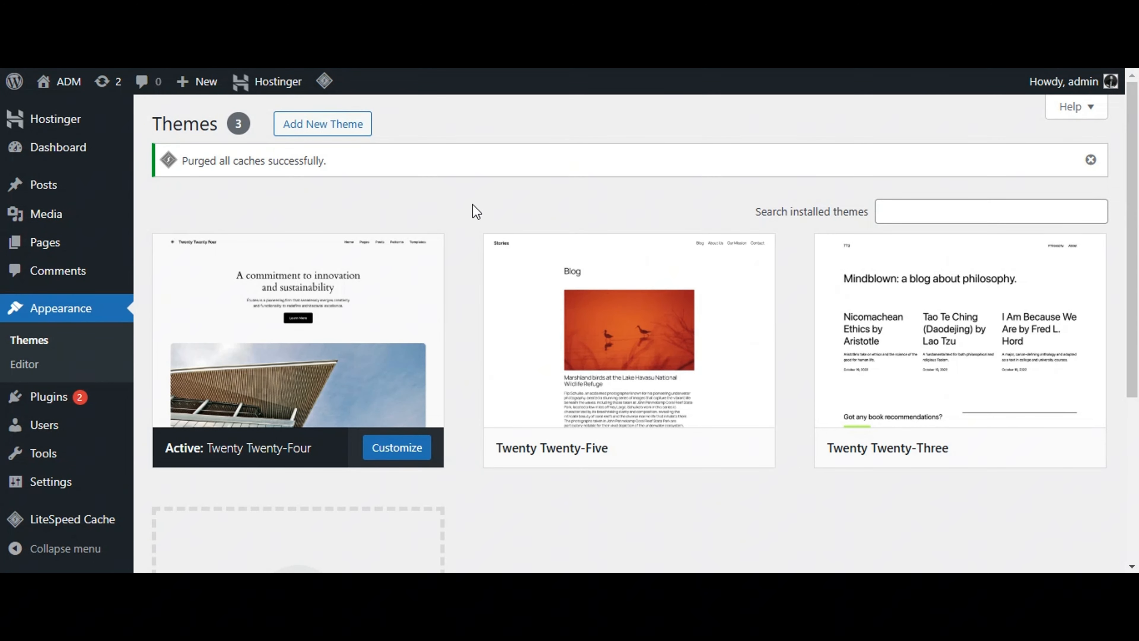
Start adding a new theme and search the theme directory for "astra"
{"action": "left_click", "coordinate": [317, 133]}
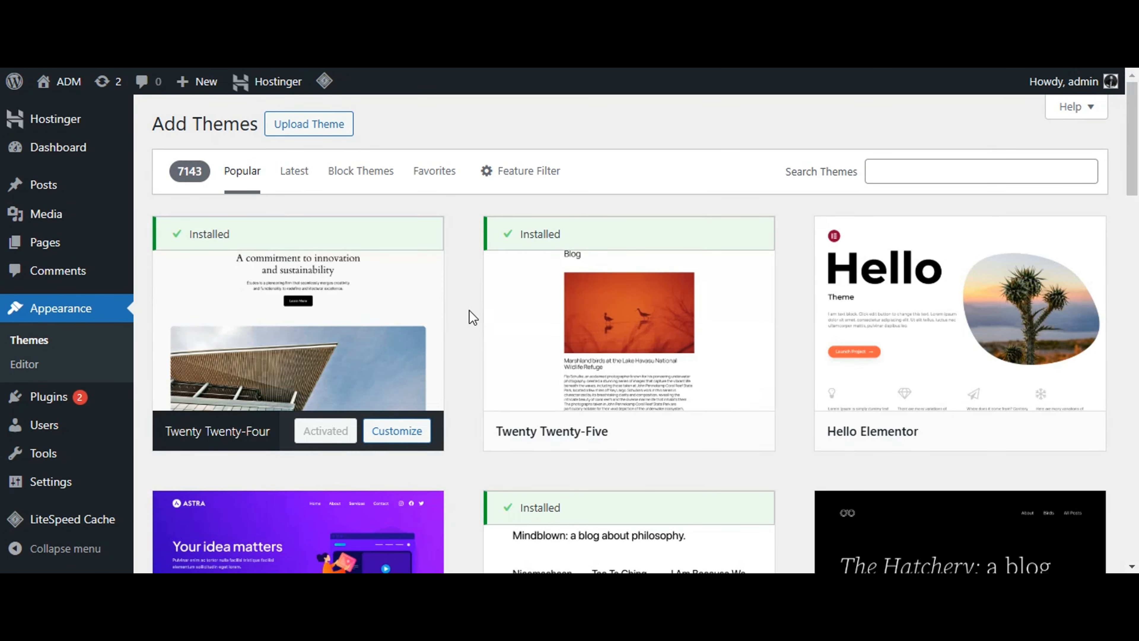
{"action": "scroll", "coordinate": [467, 318], "scroll_direction": "down", "scroll_amount": 10}
{"action": "scroll", "coordinate": [463, 323], "scroll_direction": "up", "scroll_amount": 10}
{"action": "left_click", "coordinate": [931, 176]}
{"action": "type", "text": "astra"}
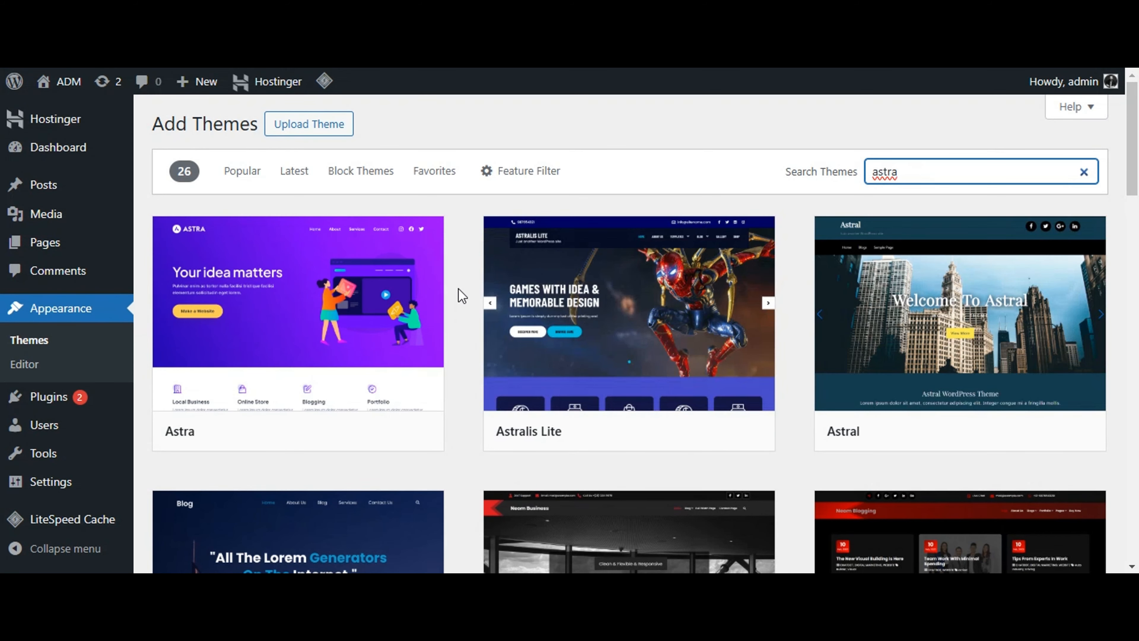
Install the Astra theme and activate it on the site
{"action": "mouse_move", "coordinate": [327, 306]}
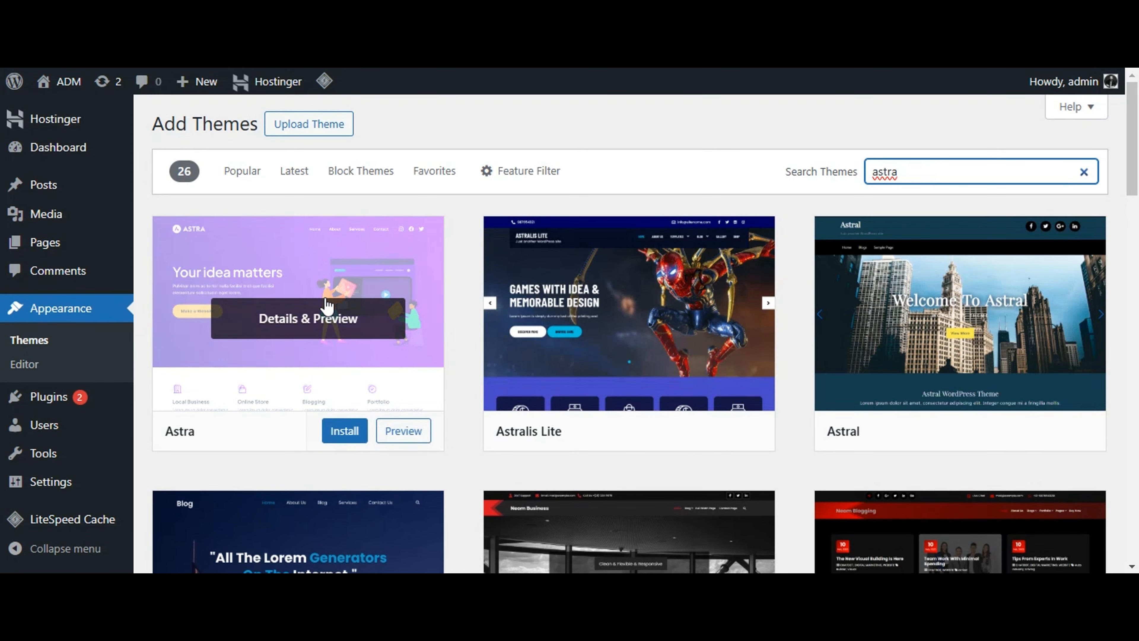
{"action": "left_click", "coordinate": [352, 435]}
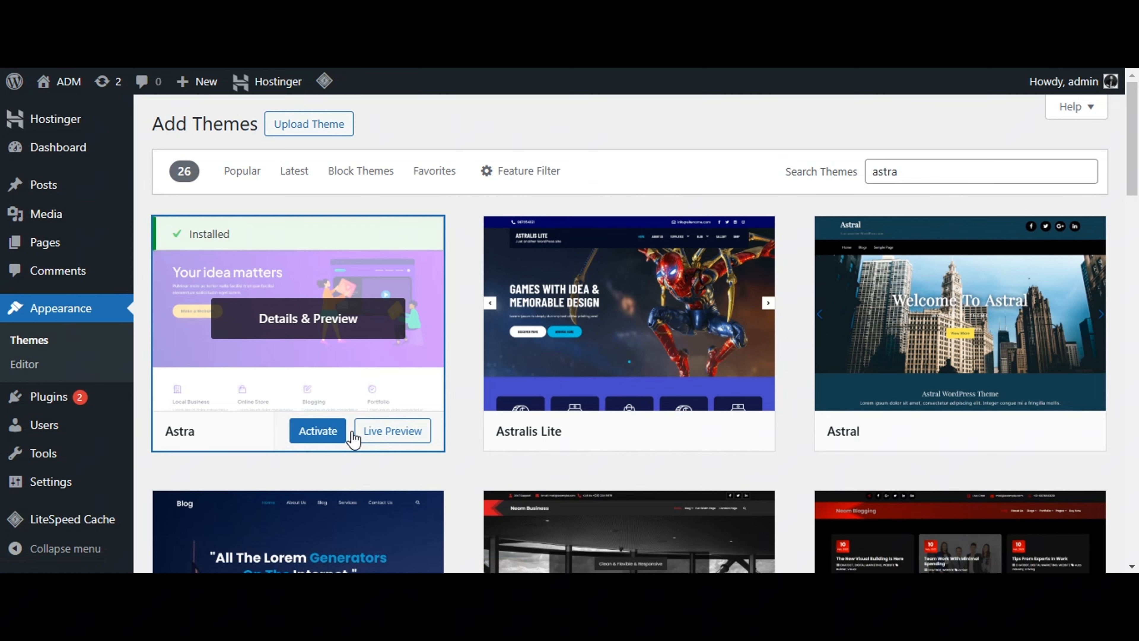
{"action": "left_click", "coordinate": [335, 437]}
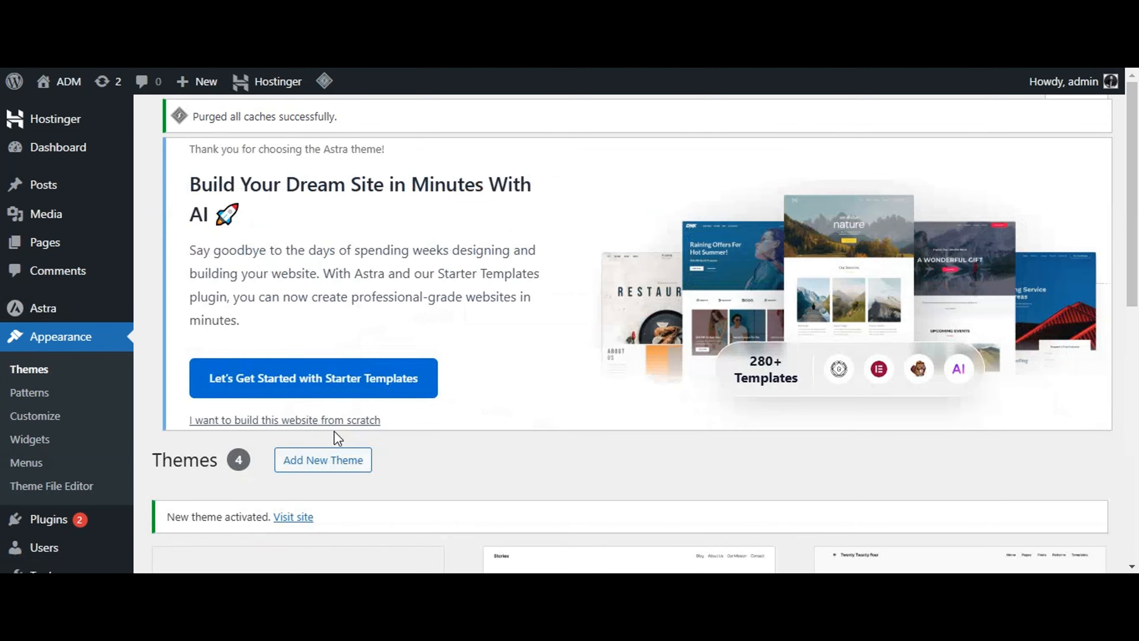
Examine the live site's page and footer under the Astra theme and review the installed themes list
{"action": "scroll", "coordinate": [527, 390], "scroll_direction": "down", "scroll_amount": 3}
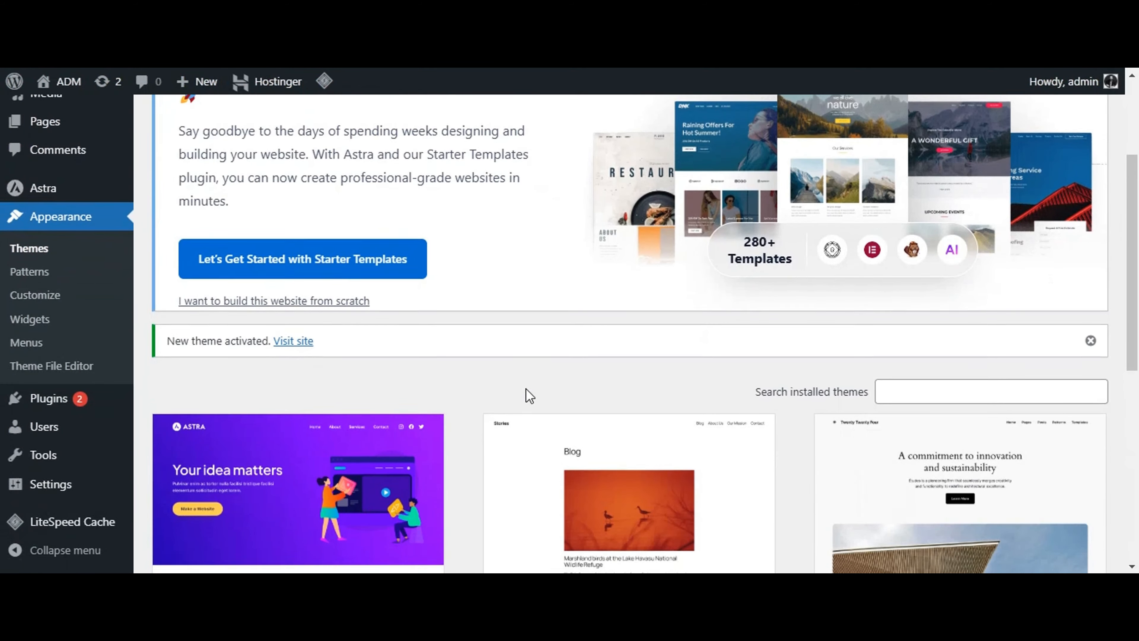
{"action": "scroll", "coordinate": [526, 388], "scroll_direction": "down", "scroll_amount": 5}
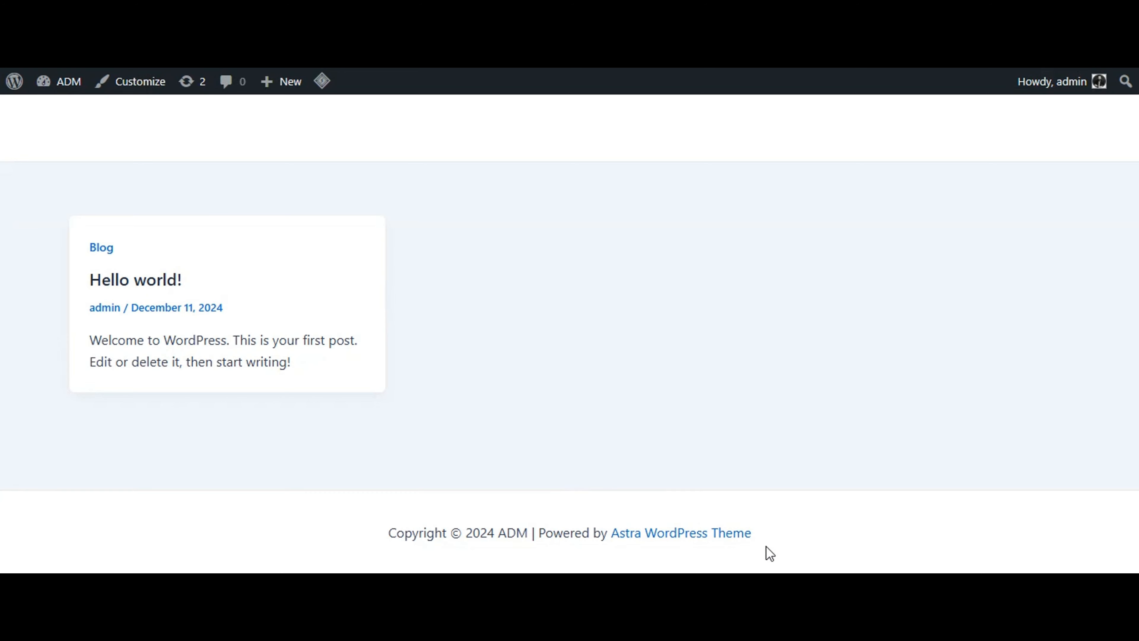
{"action": "left_click_drag", "start_coordinate": [766, 547], "coordinate": [545, 549]}
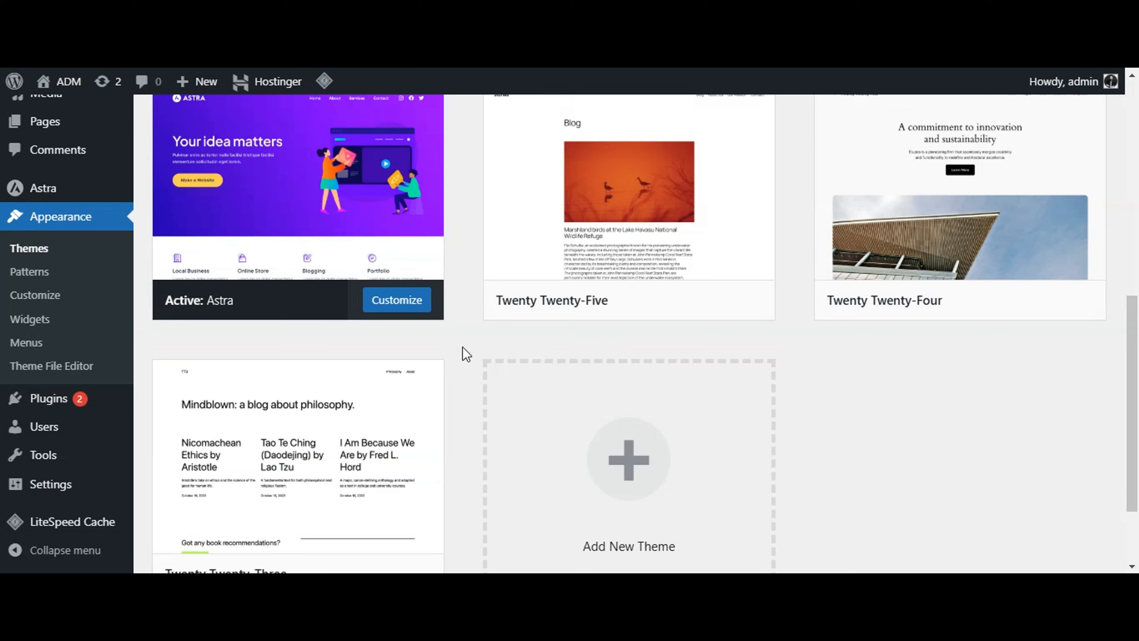
{"action": "scroll", "coordinate": [462, 343], "scroll_direction": "up", "scroll_amount": 9}
{"action": "scroll", "coordinate": [462, 343], "scroll_direction": "down", "scroll_amount": 5}
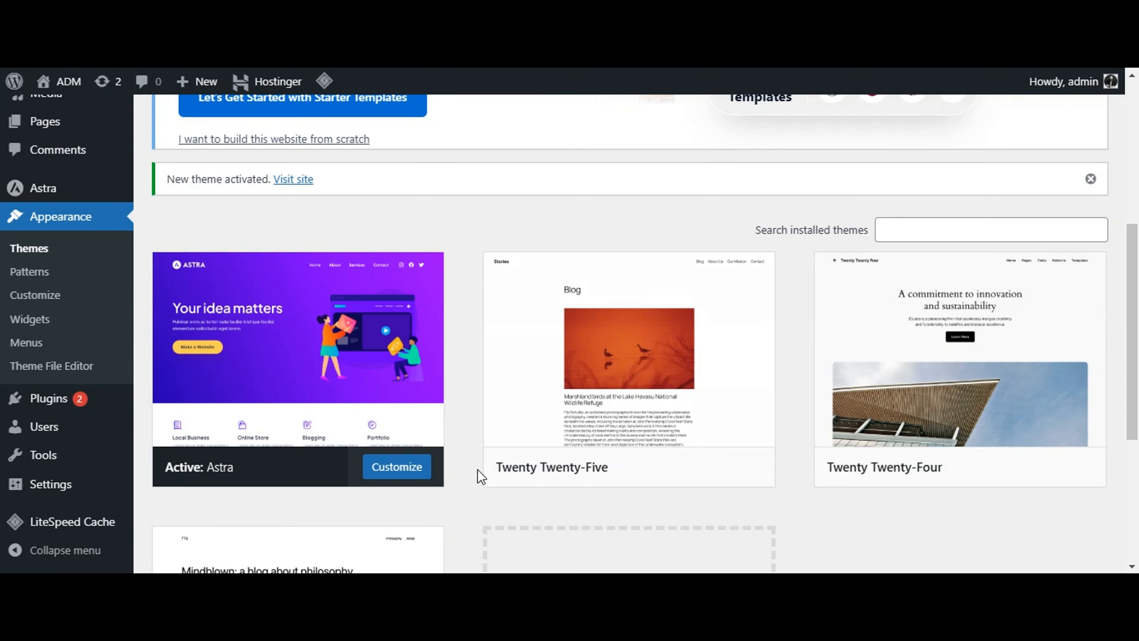
Open the customizer for the Astra theme and look through its settings sections and the site preview
{"action": "left_click", "coordinate": [398, 477]}
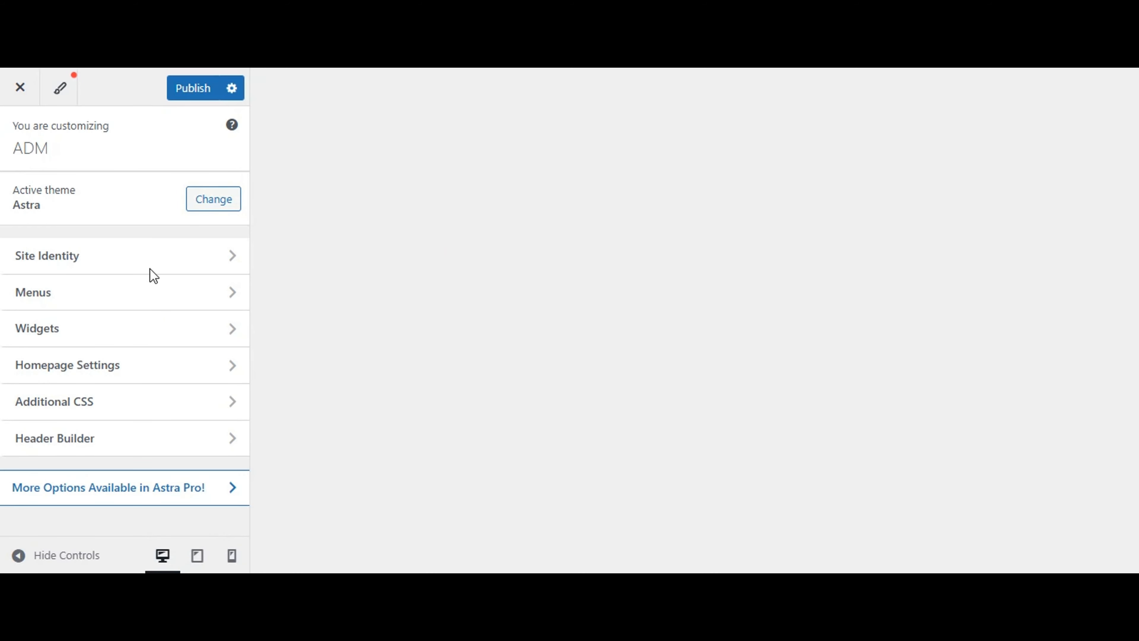
{"action": "scroll", "coordinate": [153, 276], "scroll_direction": "down", "scroll_amount": 5}
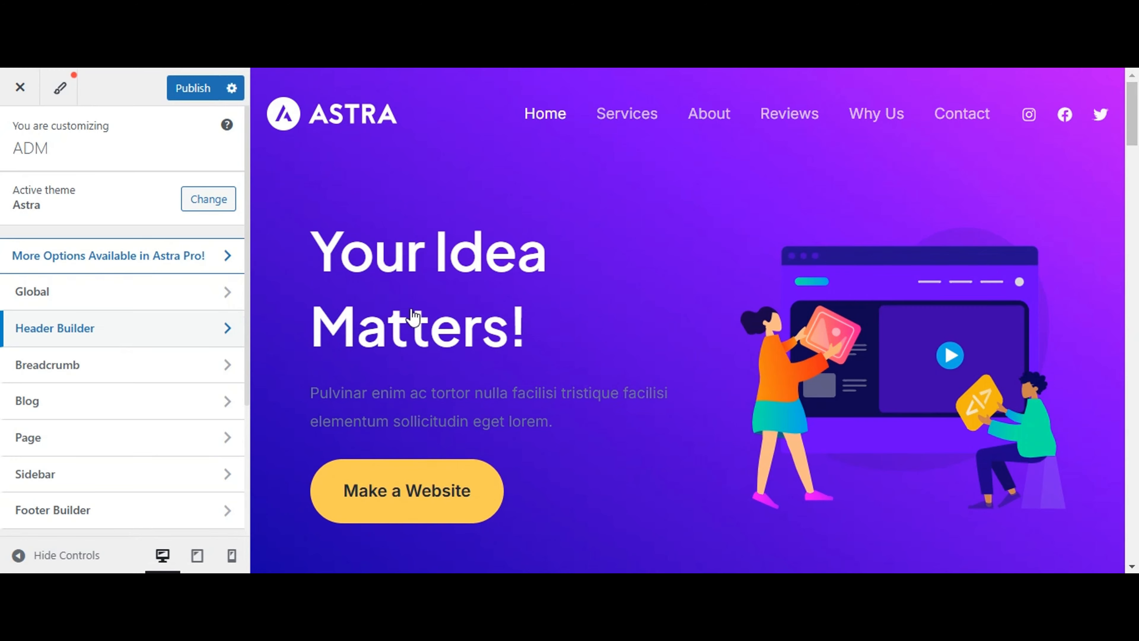
{"action": "scroll", "coordinate": [414, 317], "scroll_direction": "down", "scroll_amount": 5}
{"action": "scroll", "coordinate": [162, 379], "scroll_direction": "down", "scroll_amount": 4}
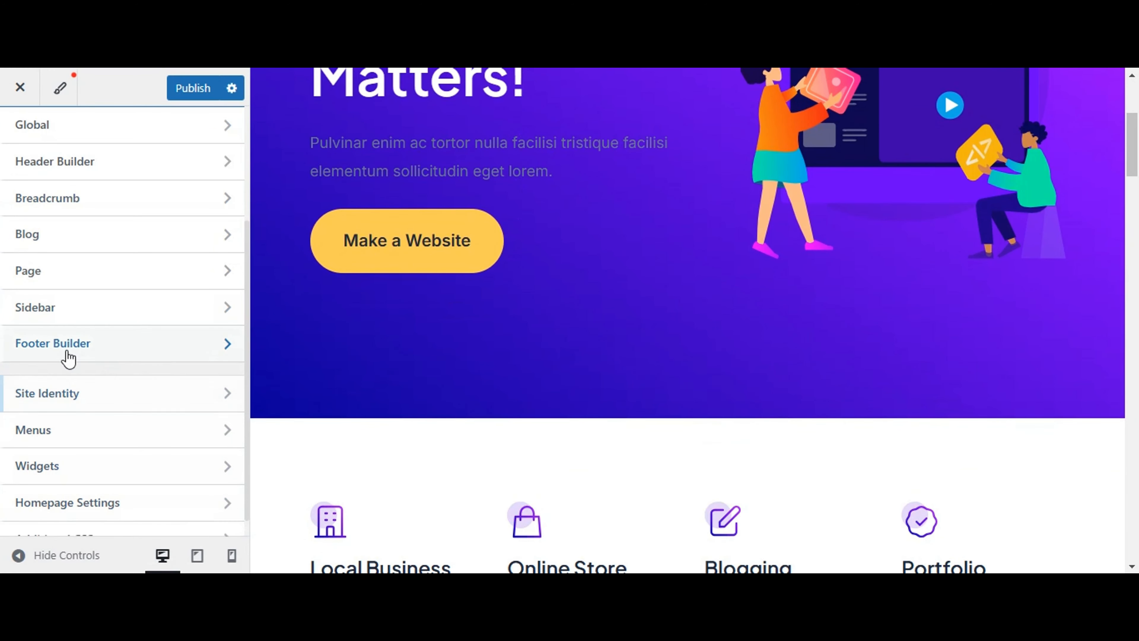
{"action": "scroll", "coordinate": [68, 359], "scroll_direction": "up", "scroll_amount": 4}
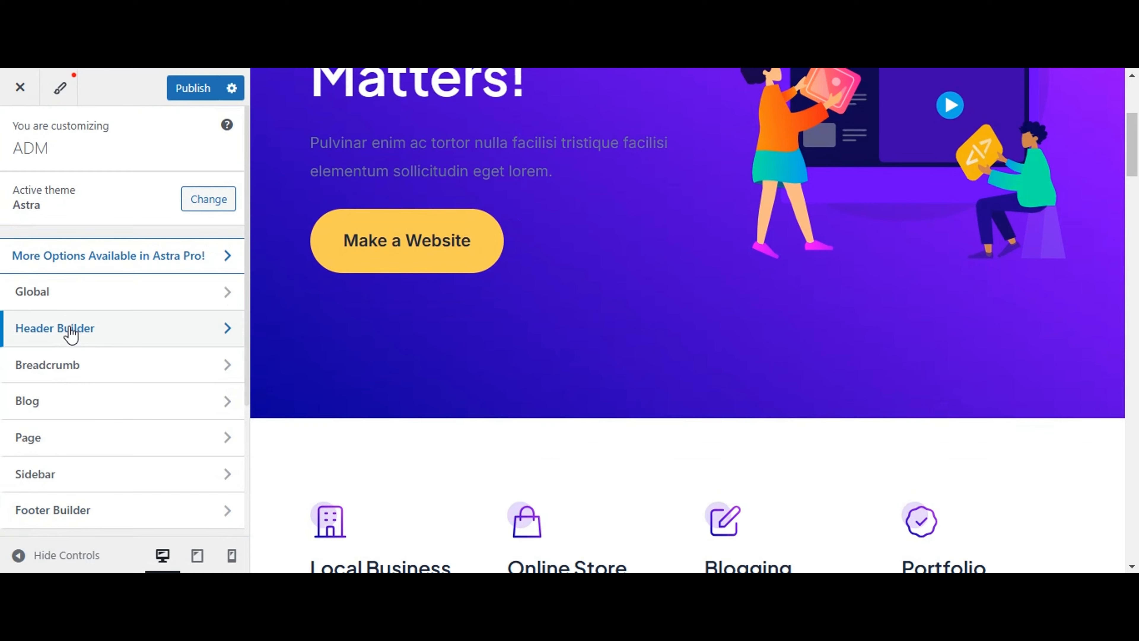
Look through the header builder and its Site Title & Logo settings, and return to the main customizer sections
{"action": "left_click", "coordinate": [71, 332]}
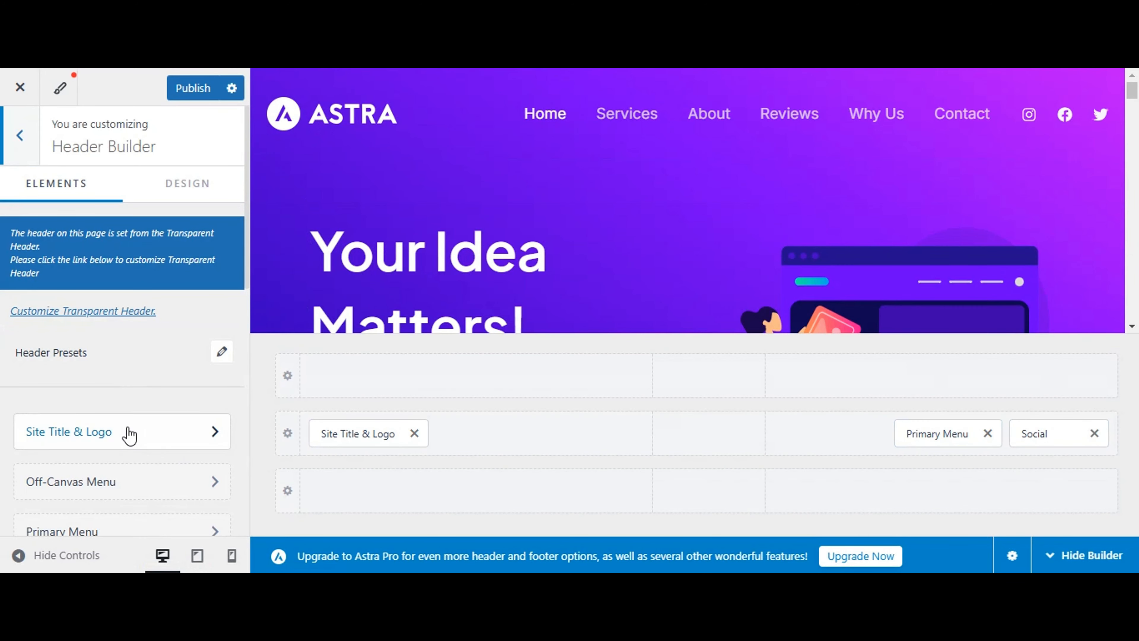
{"action": "scroll", "coordinate": [109, 365], "scroll_direction": "down", "scroll_amount": 2}
{"action": "left_click", "coordinate": [108, 364]}
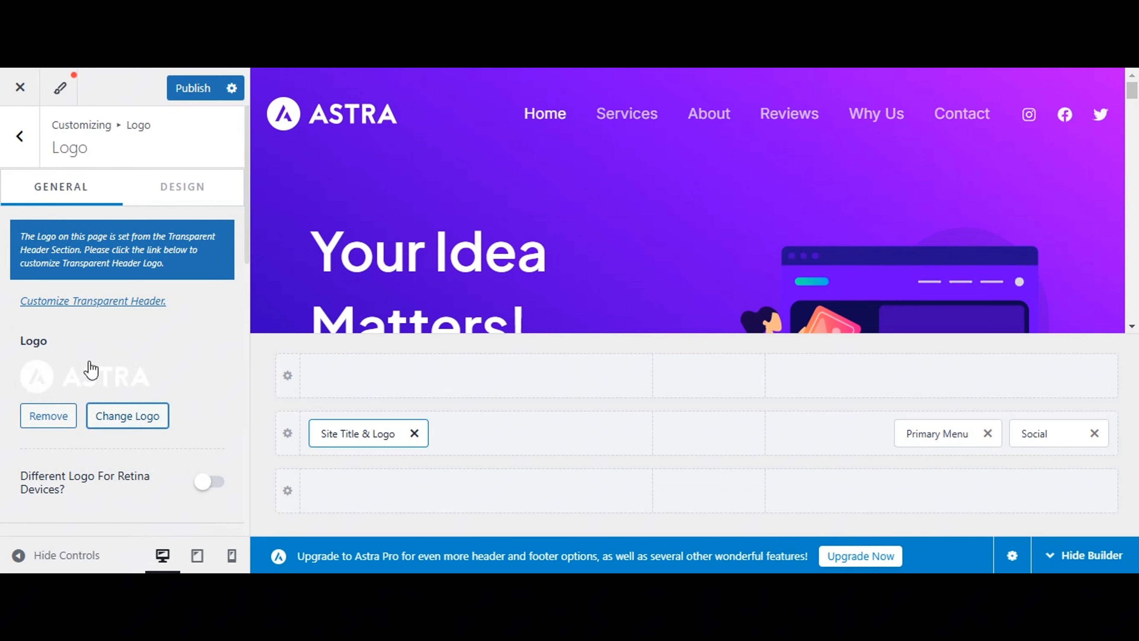
{"action": "left_click", "coordinate": [20, 155]}
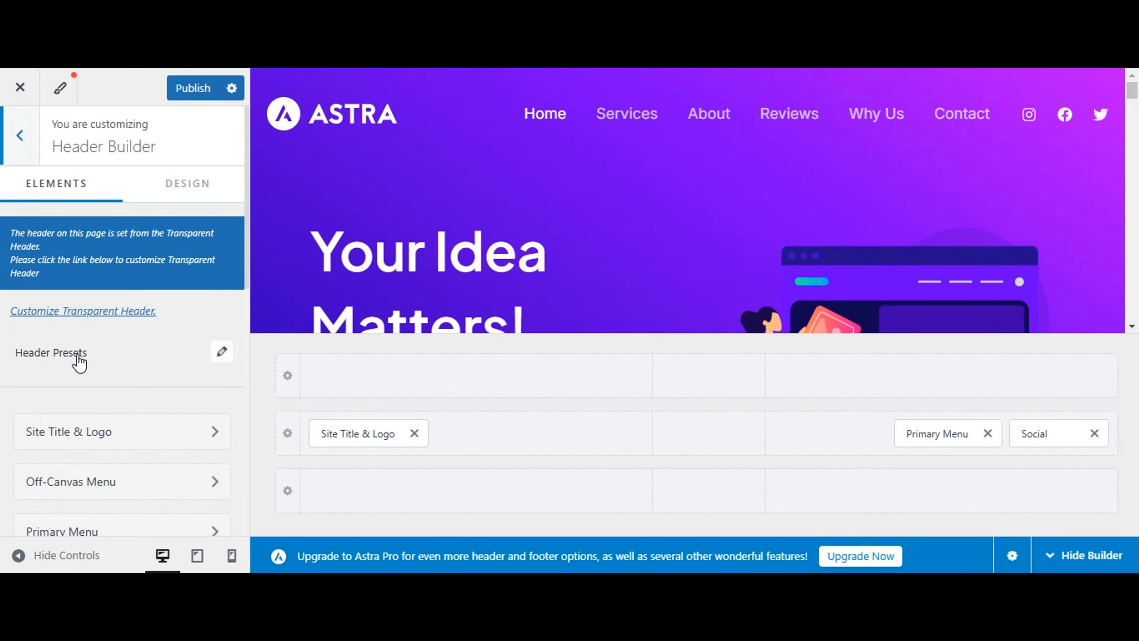
{"action": "left_click", "coordinate": [21, 137]}
Examine the Copyright element's settings in the footer builder and leave the customizer without saving
{"action": "scroll", "coordinate": [101, 357], "scroll_direction": "down", "scroll_amount": 2}
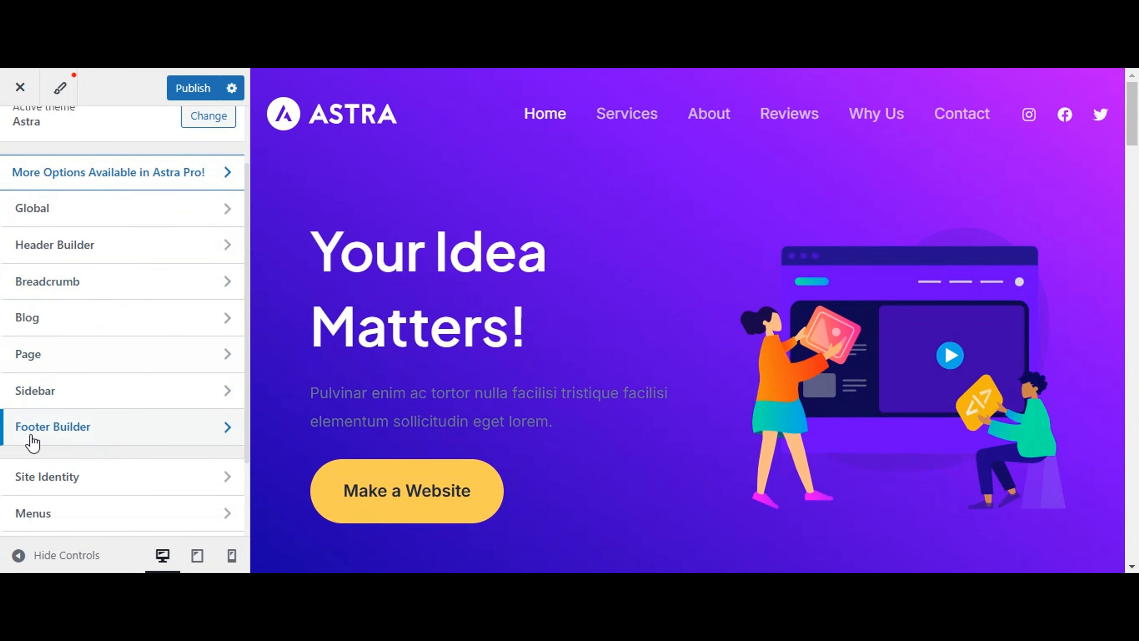
{"action": "left_click", "coordinate": [139, 435]}
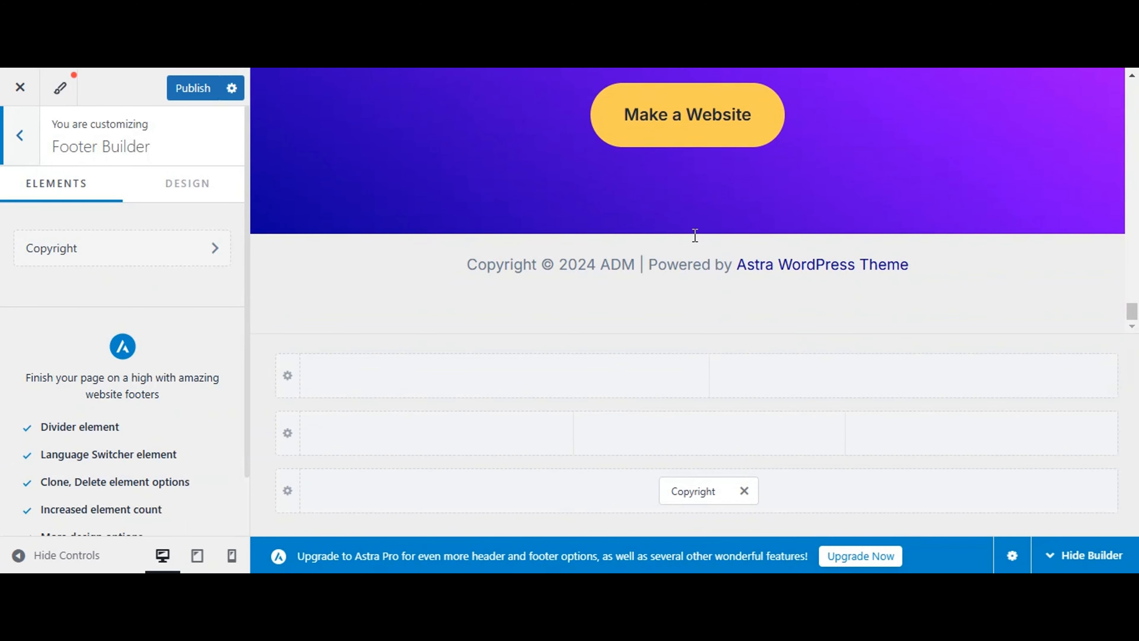
{"action": "left_click", "coordinate": [698, 496]}
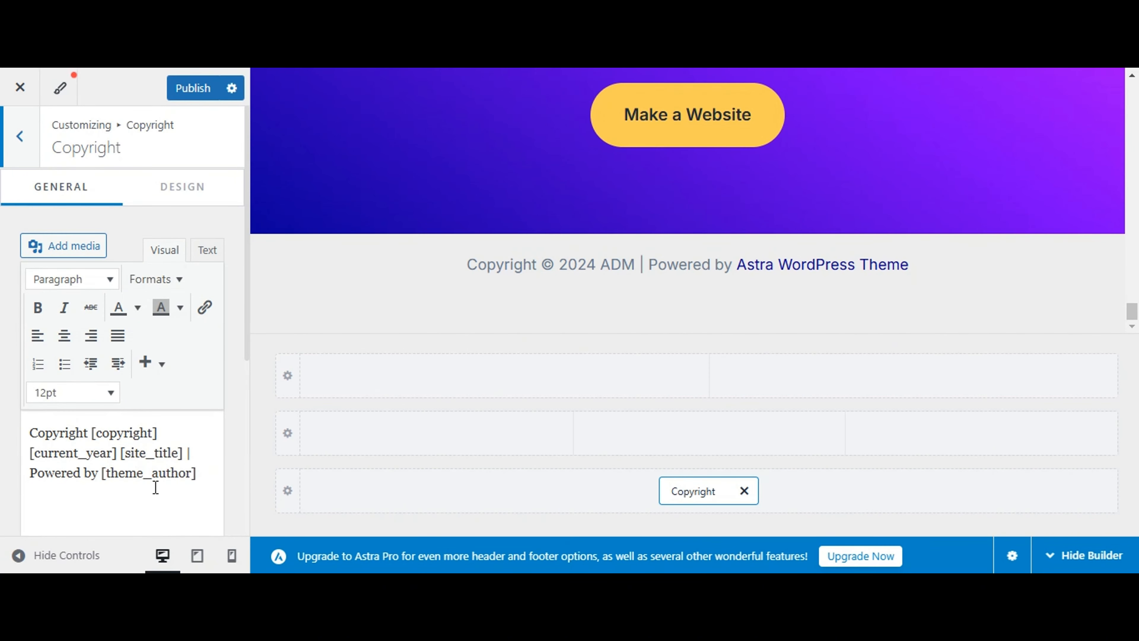
{"action": "left_click", "coordinate": [20, 88]}
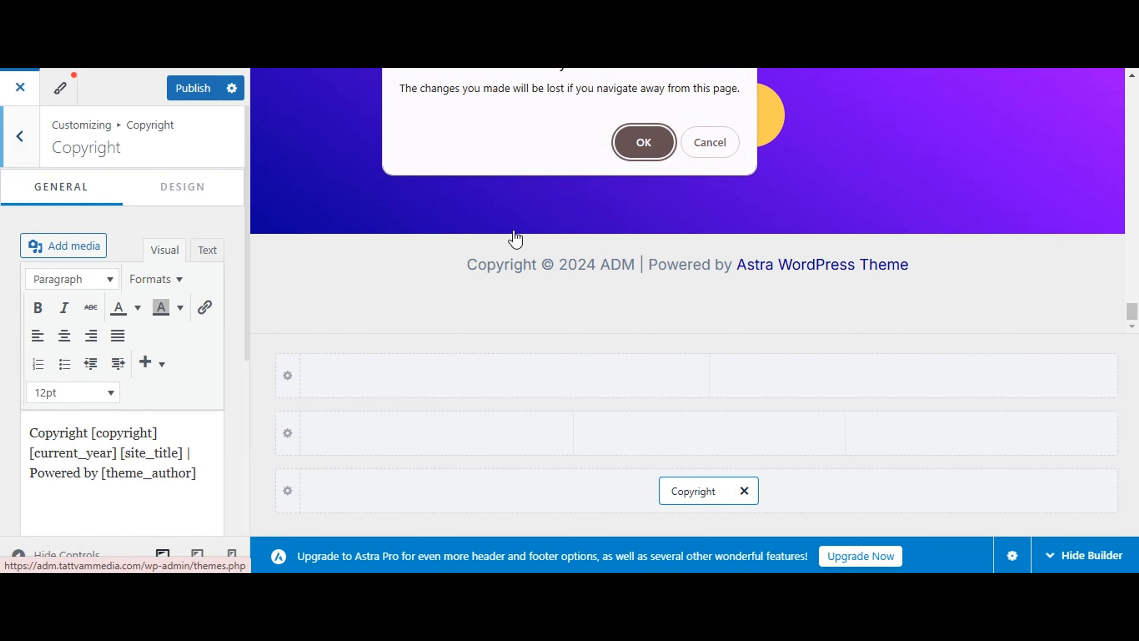
{"action": "left_click", "coordinate": [642, 144]}
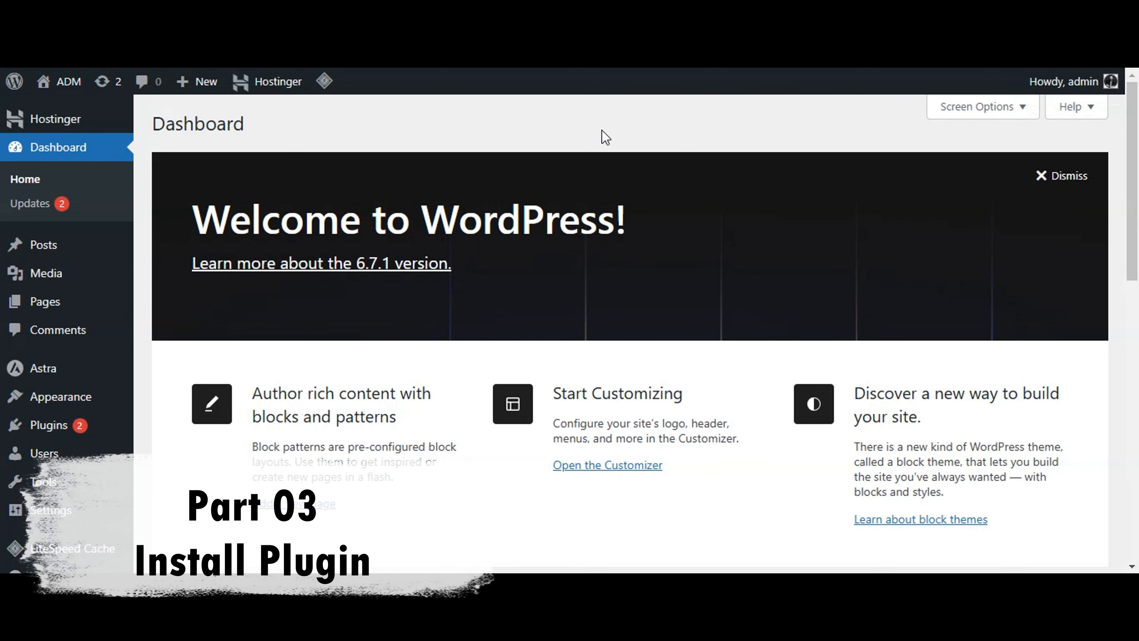
Start adding a new plugin from the installed plugins list and look through the featured plugins
{"action": "left_click", "coordinate": [49, 434]}
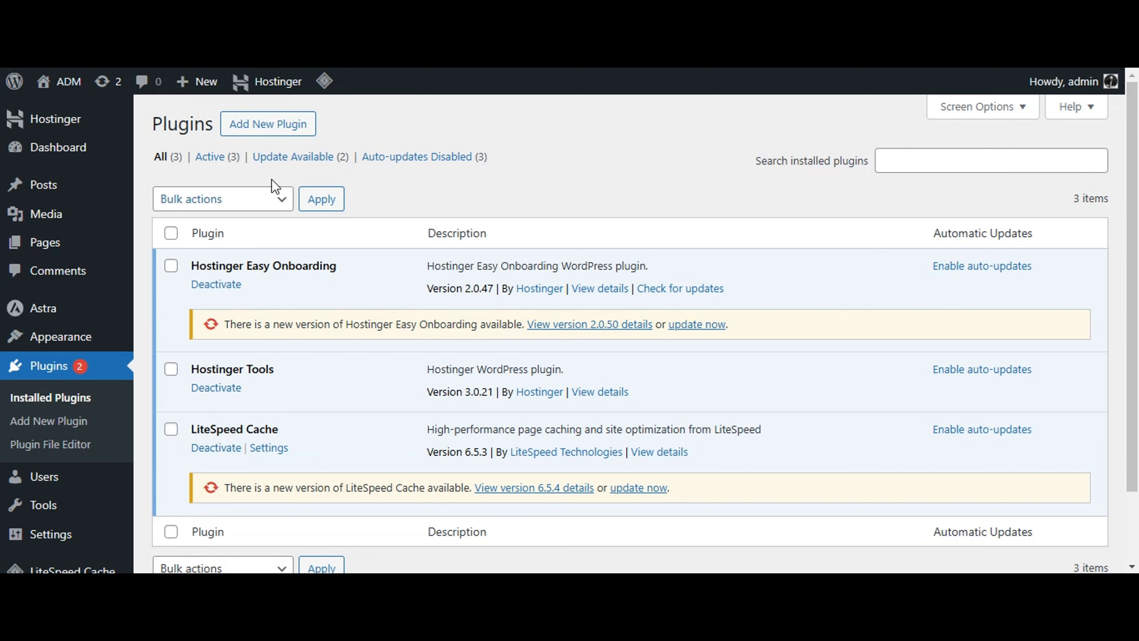
{"action": "left_click", "coordinate": [264, 131]}
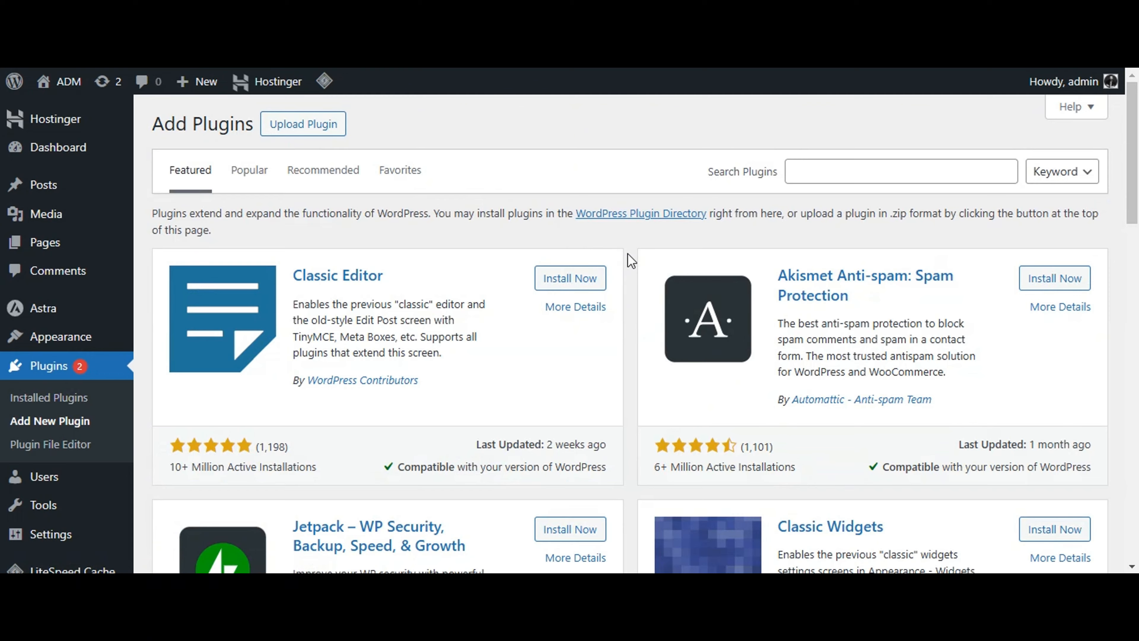
{"action": "scroll", "coordinate": [632, 261], "scroll_direction": "down", "scroll_amount": 10}
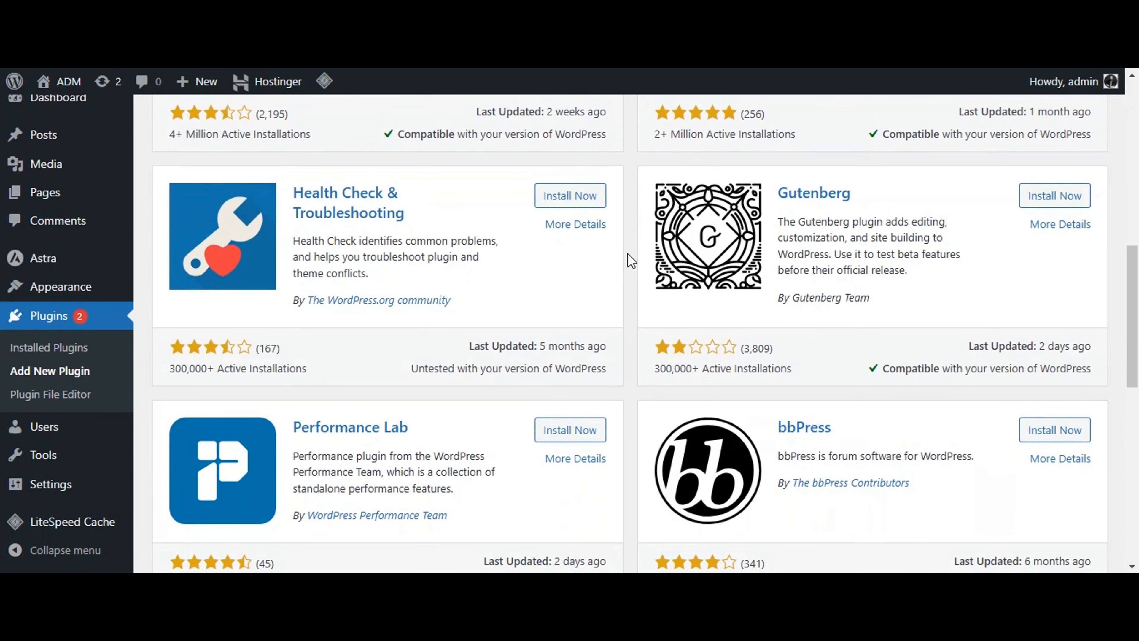
{"action": "scroll", "coordinate": [632, 261], "scroll_direction": "up", "scroll_amount": 10}
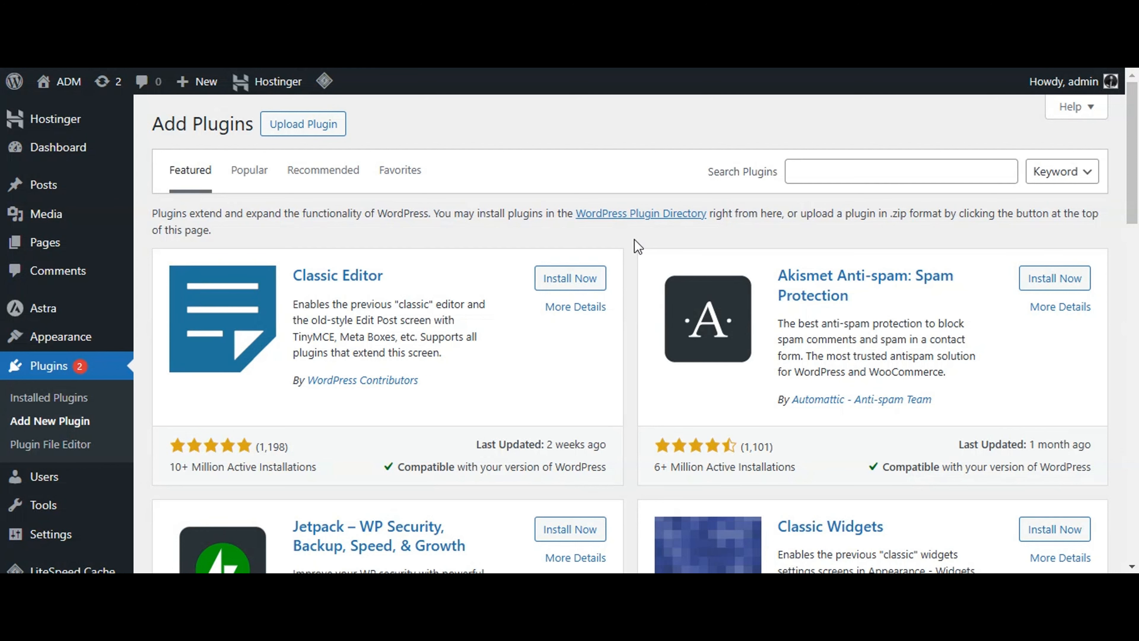
Search the plugin directory for "seo" and look through the listed plugins
{"action": "left_click", "coordinate": [855, 176]}
{"action": "type", "text": "seo"}
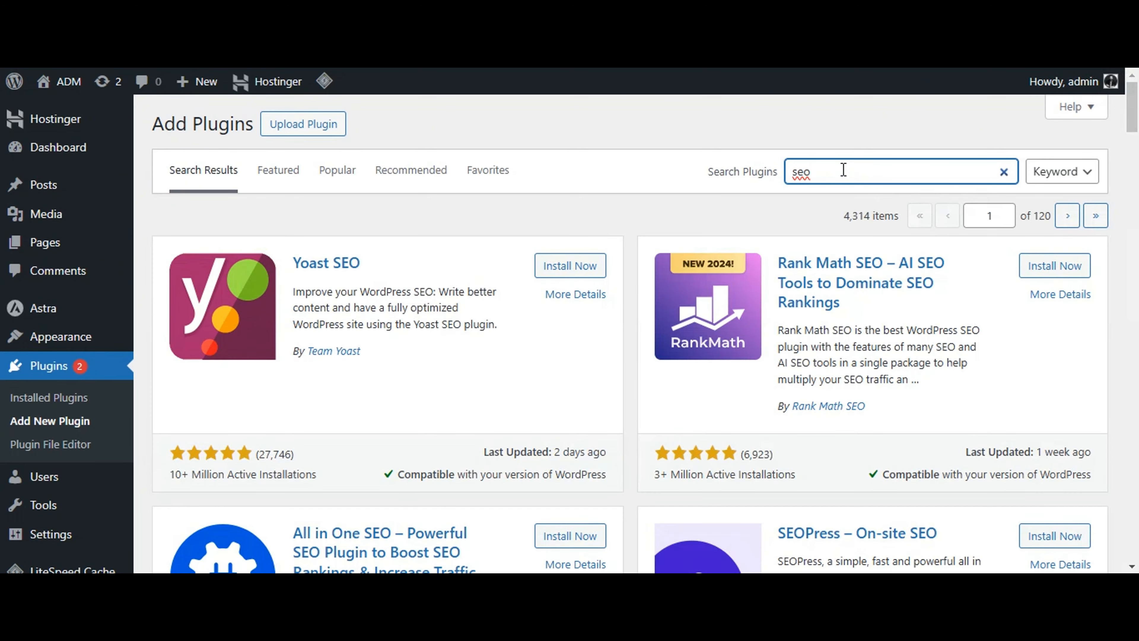
{"action": "scroll", "coordinate": [630, 255], "scroll_direction": "down", "scroll_amount": 2}
{"action": "scroll", "coordinate": [631, 255], "scroll_direction": "down", "scroll_amount": 10}
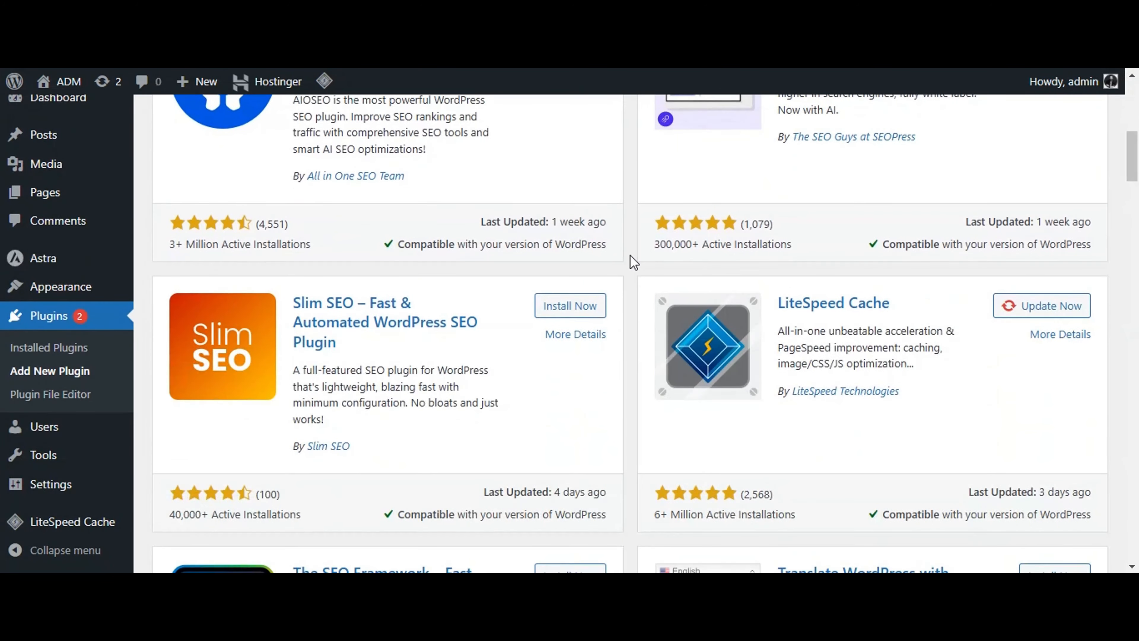
{"action": "scroll", "coordinate": [630, 254], "scroll_direction": "down", "scroll_amount": 5}
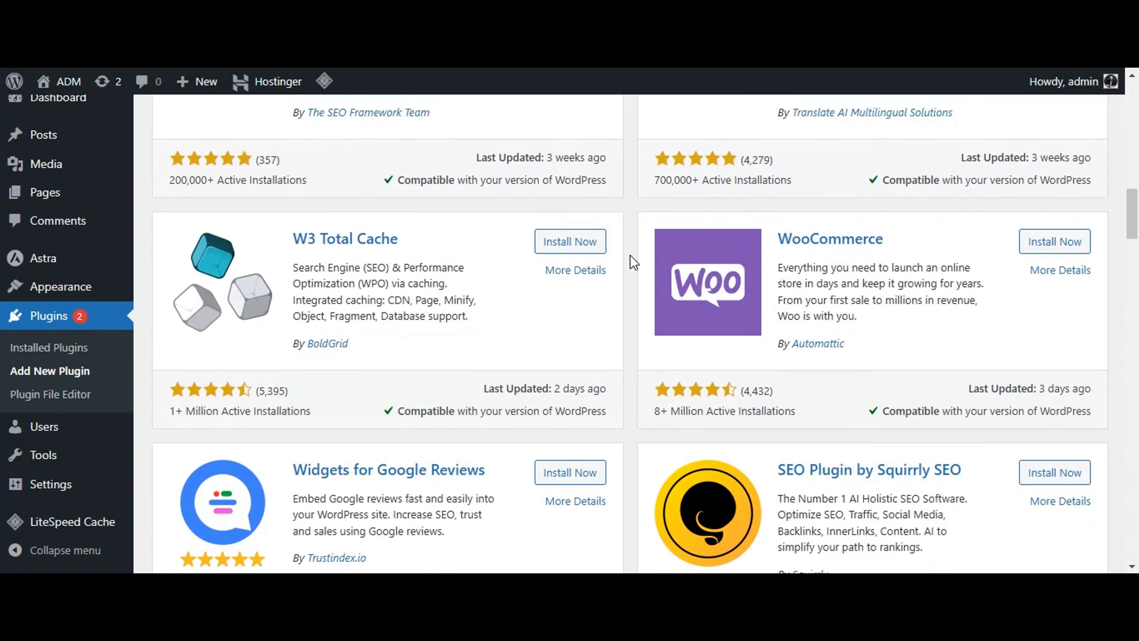
{"action": "scroll", "coordinate": [630, 255], "scroll_direction": "down", "scroll_amount": 2}
{"action": "scroll", "coordinate": [630, 255], "scroll_direction": "up", "scroll_amount": 2}
{"action": "scroll", "coordinate": [631, 255], "scroll_direction": "up", "scroll_amount": 10}
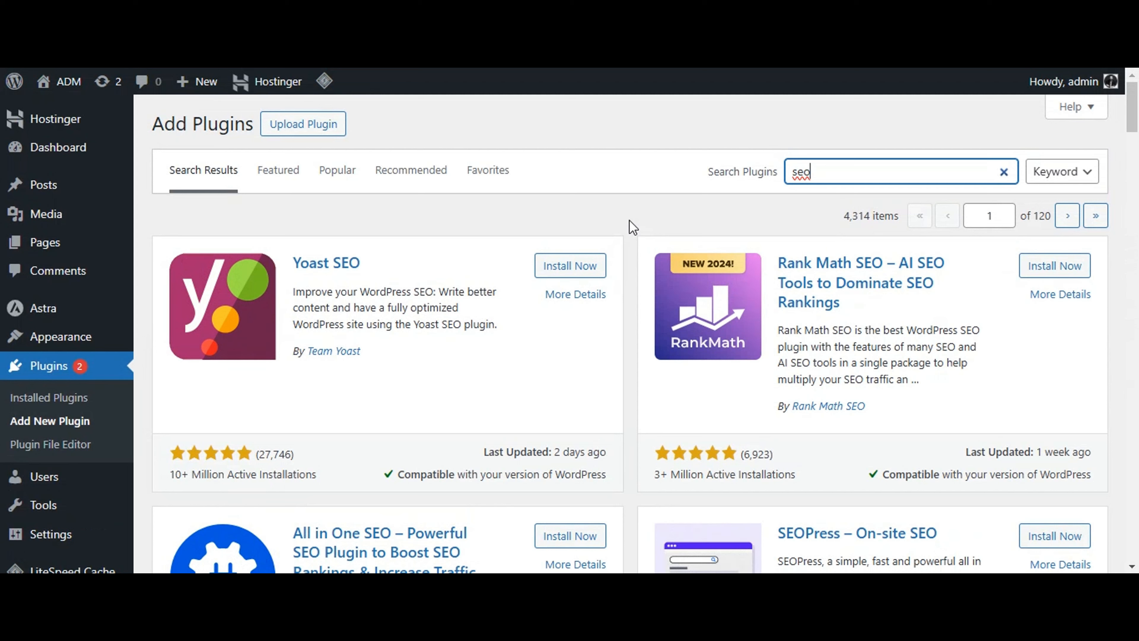
Find the Elementor Website Builder plugin with the search term "elementor", and install and activate it
{"action": "double_click", "coordinate": [818, 170]}
{"action": "type", "text": "ele"}
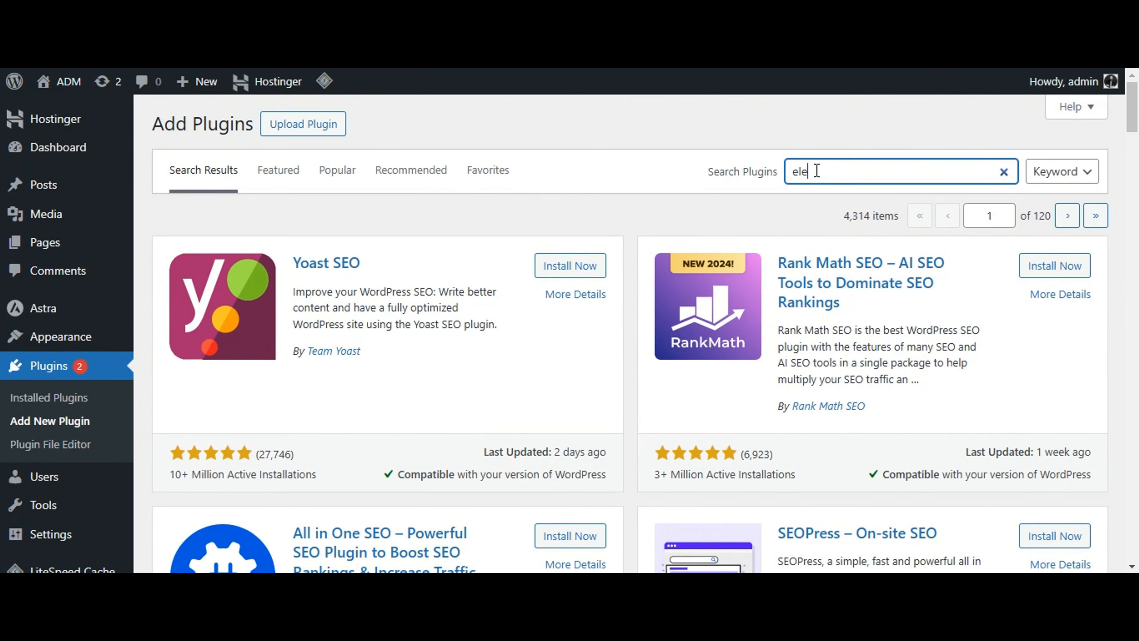
{"action": "type", "text": "mento"}
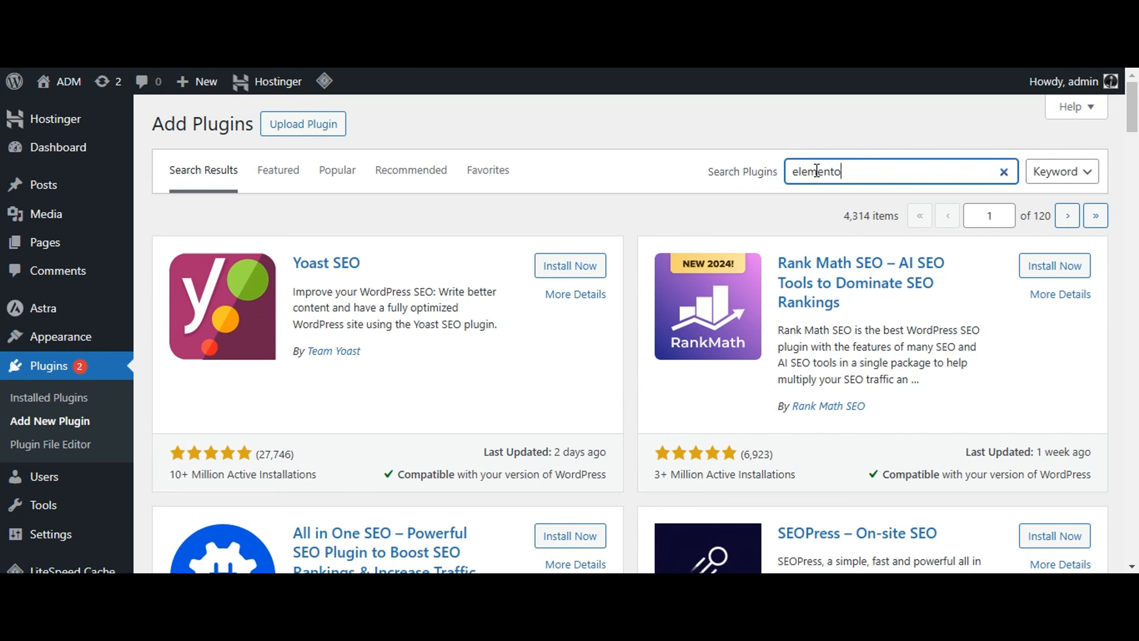
{"action": "type", "text": "r"}
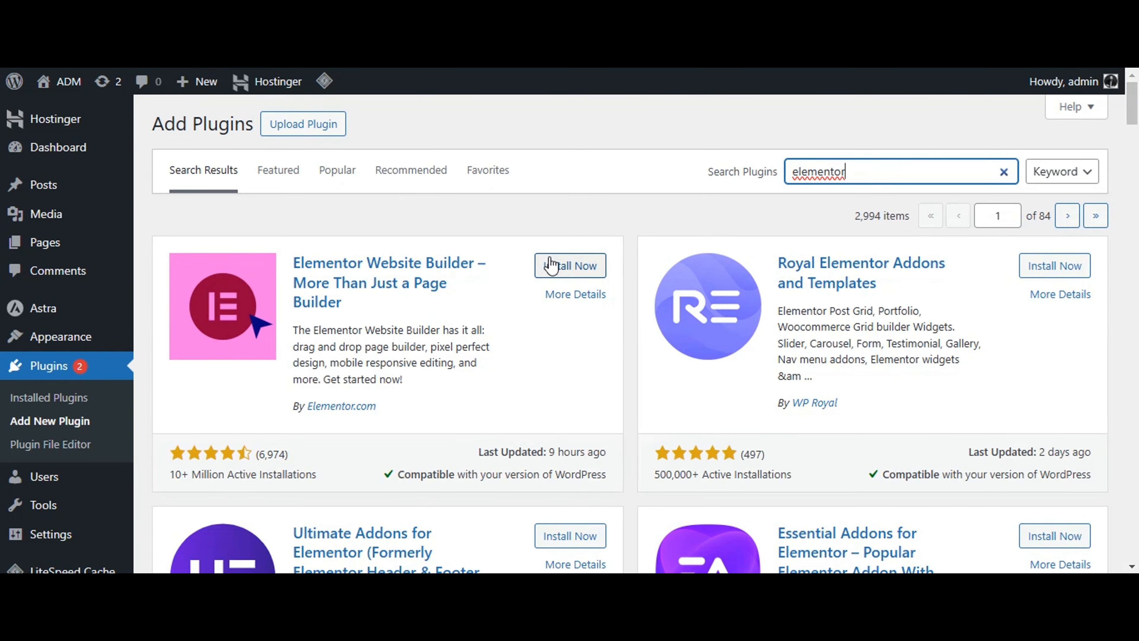
{"action": "left_click", "coordinate": [551, 267]}
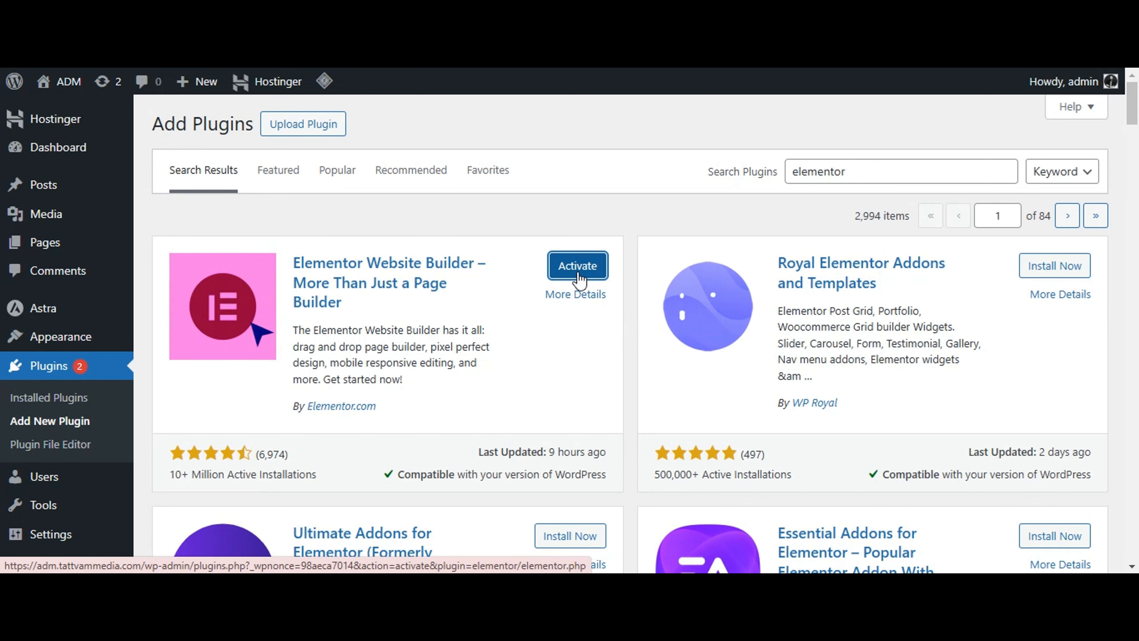
{"action": "left_click", "coordinate": [578, 273]}
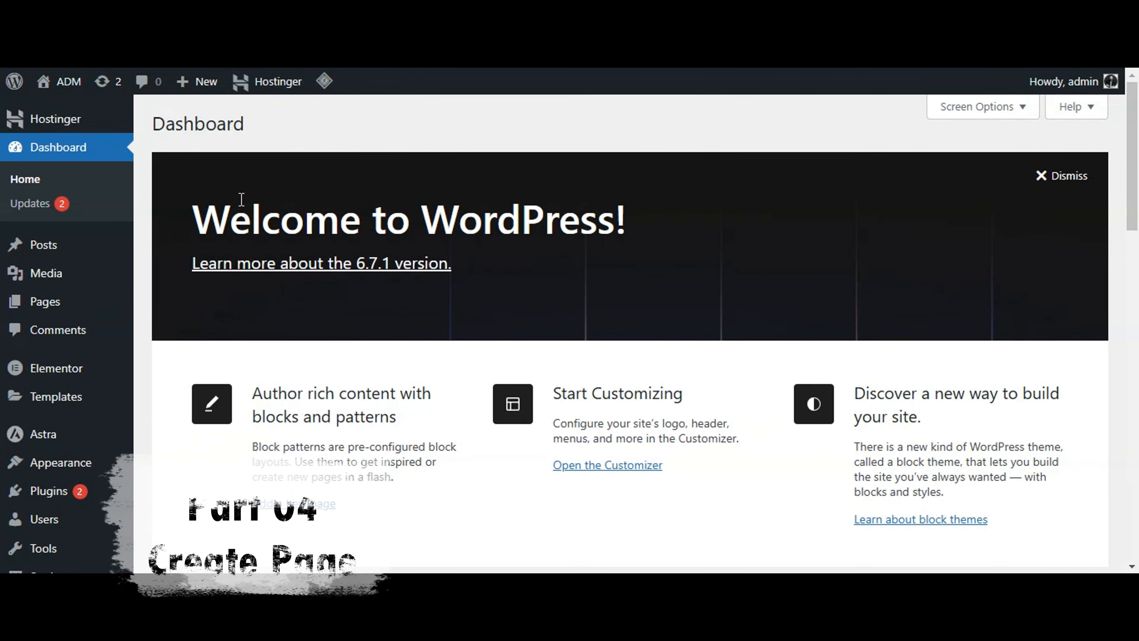
Create a new page titled "Demo Page" and publish it
{"action": "mouse_move", "coordinate": [51, 304]}
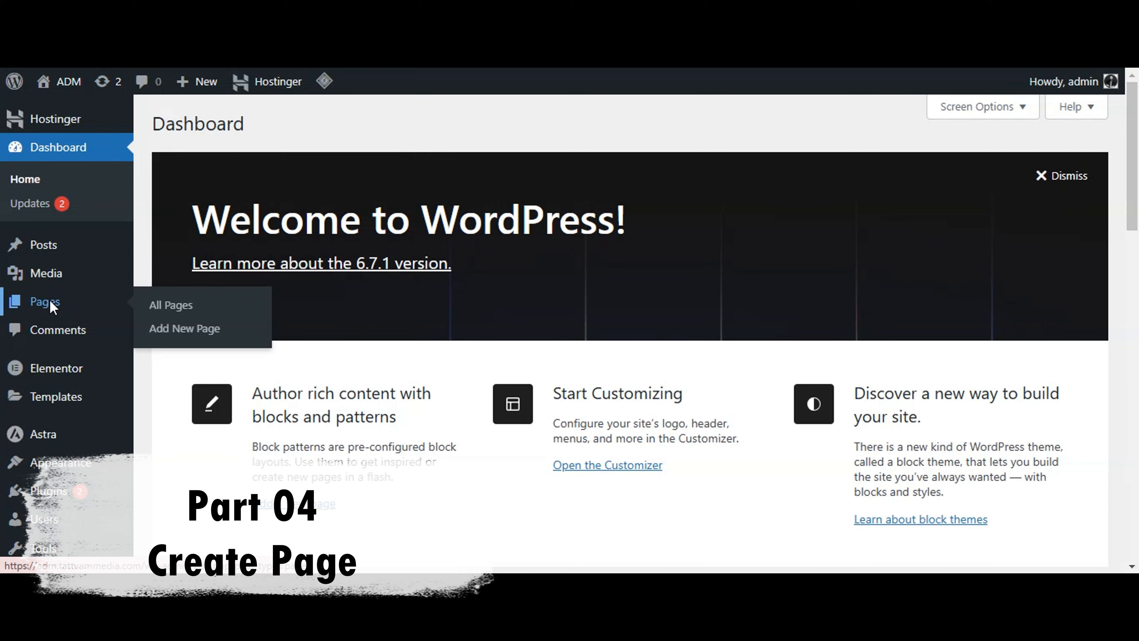
{"action": "left_click", "coordinate": [50, 300]}
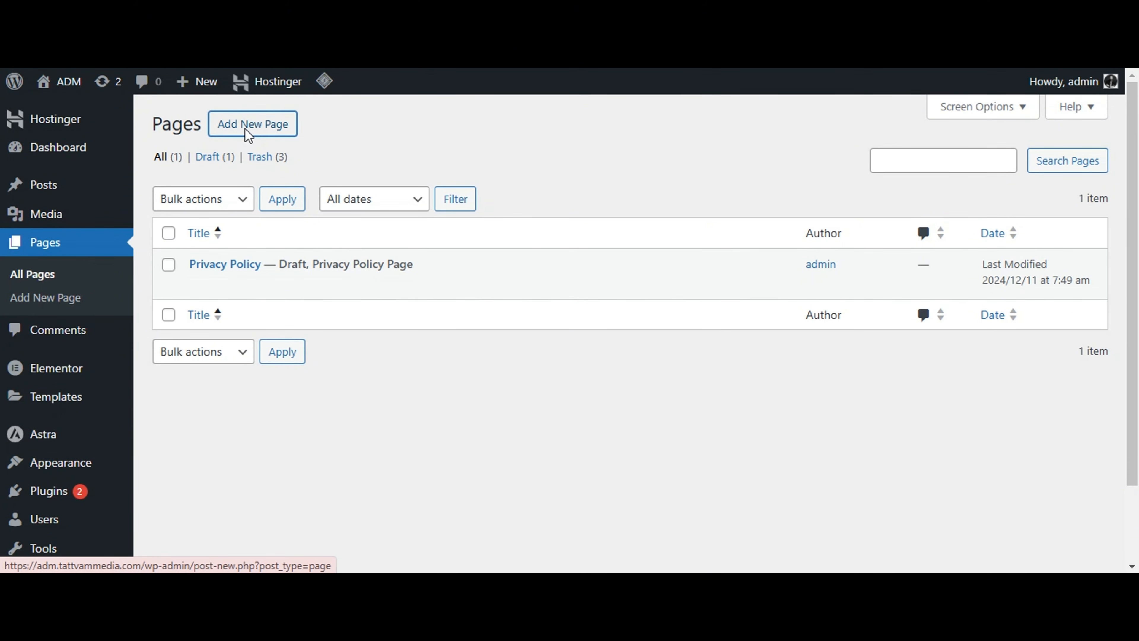
{"action": "left_click", "coordinate": [247, 135]}
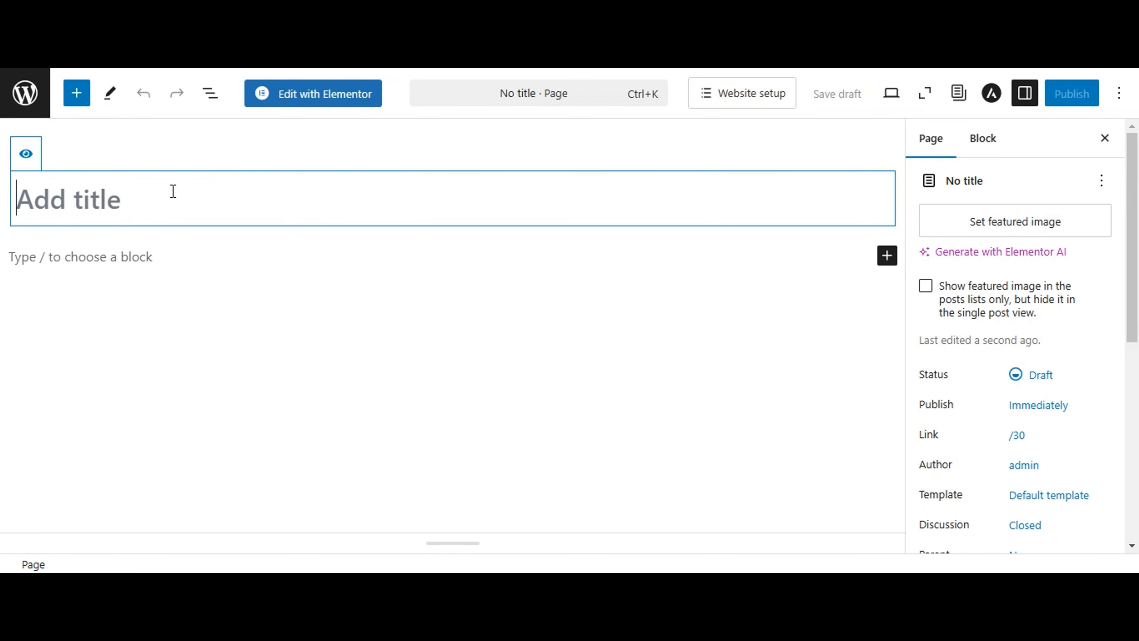
{"action": "type", "text": "Demo Pa"}
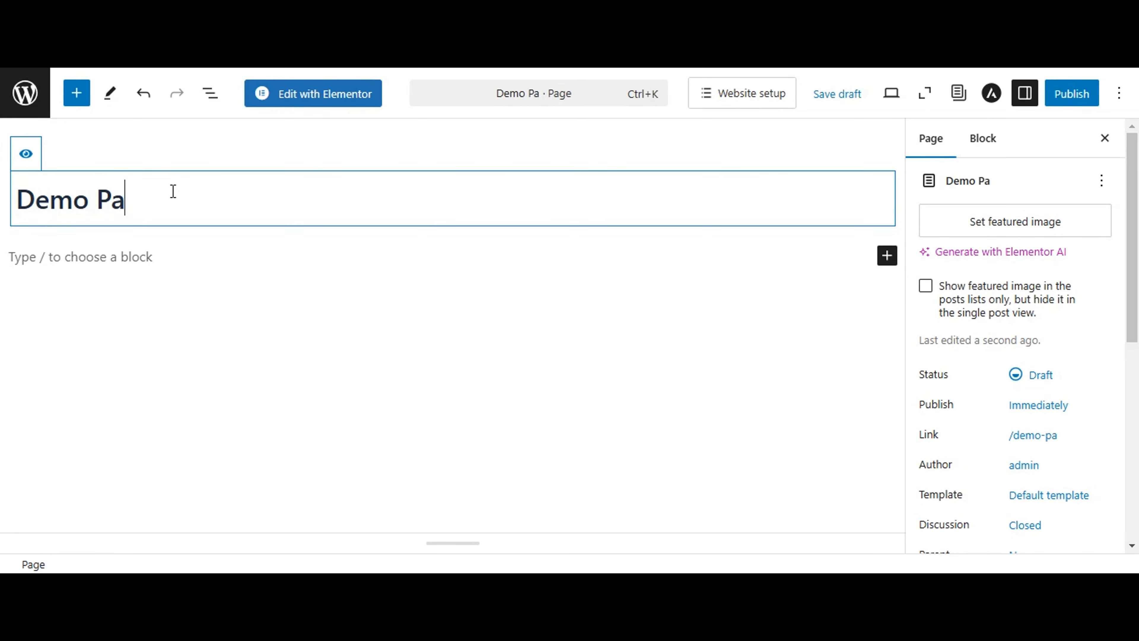
{"action": "type", "text": "ge"}
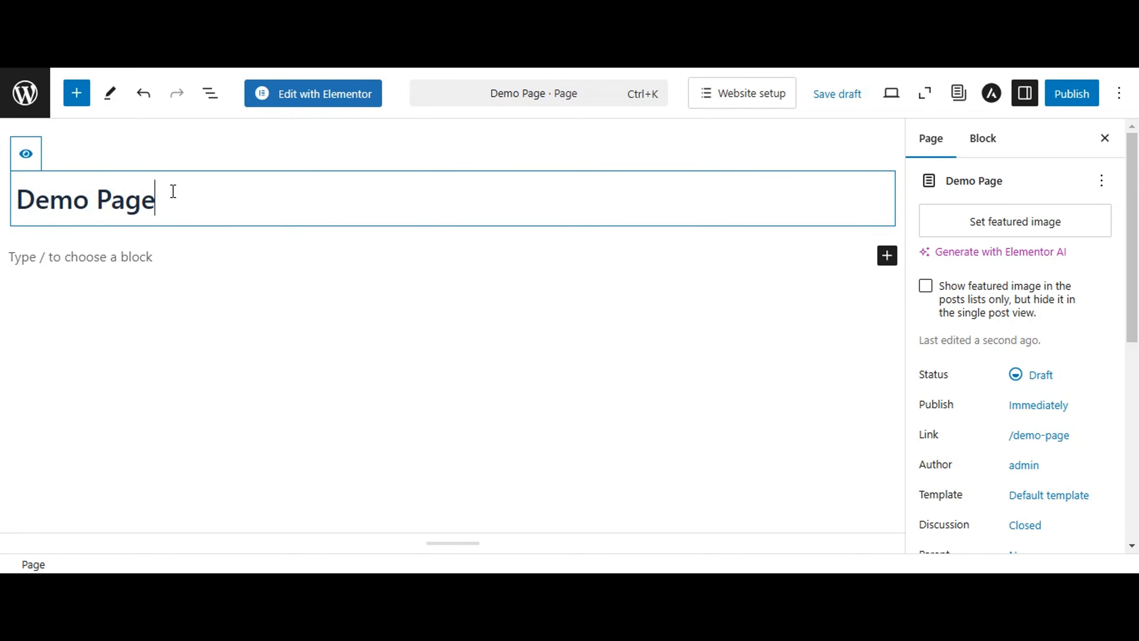
{"action": "left_click", "coordinate": [667, 263]}
{"action": "left_click", "coordinate": [1073, 103]}
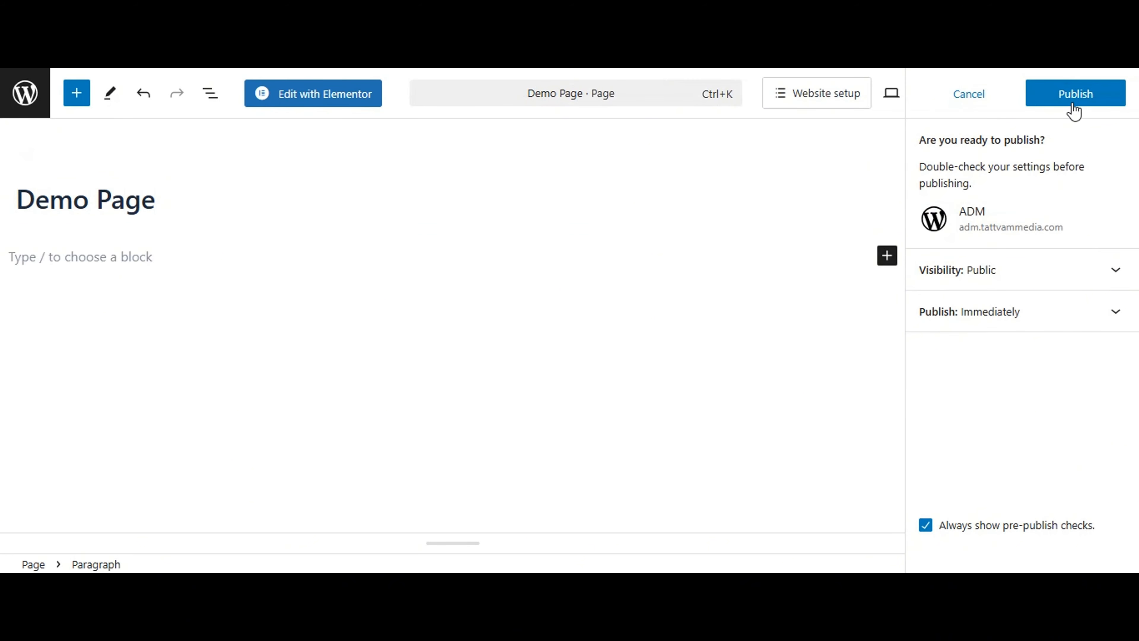
{"action": "left_click", "coordinate": [1075, 94]}
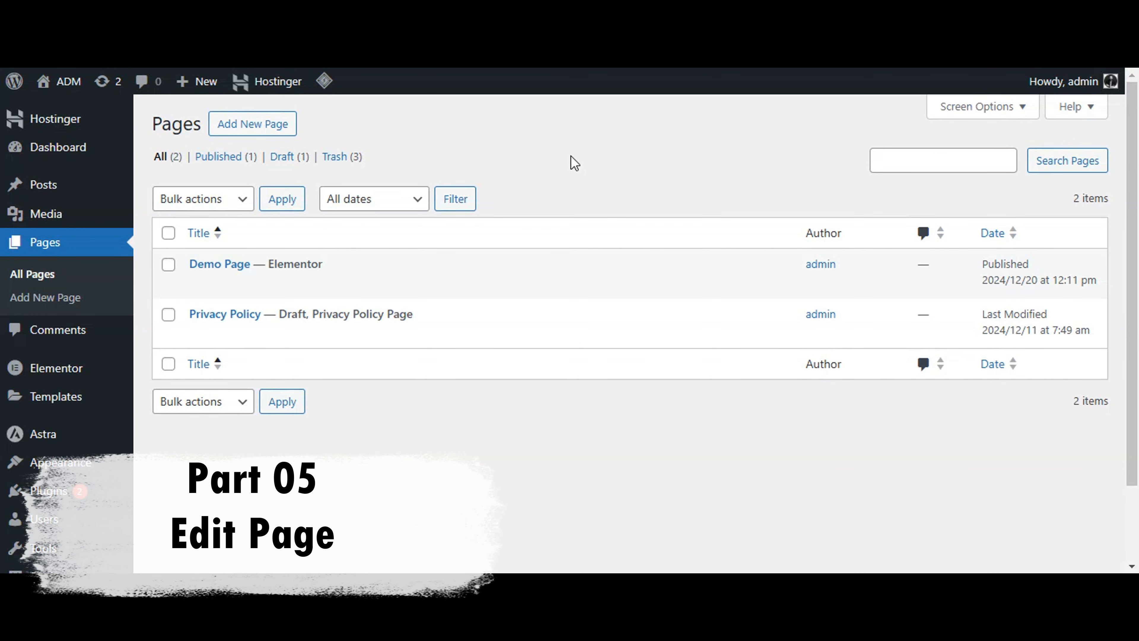
Open the Demo Page for editing from the pages list and switch to editing it with Elementor
{"action": "mouse_move", "coordinate": [227, 268]}
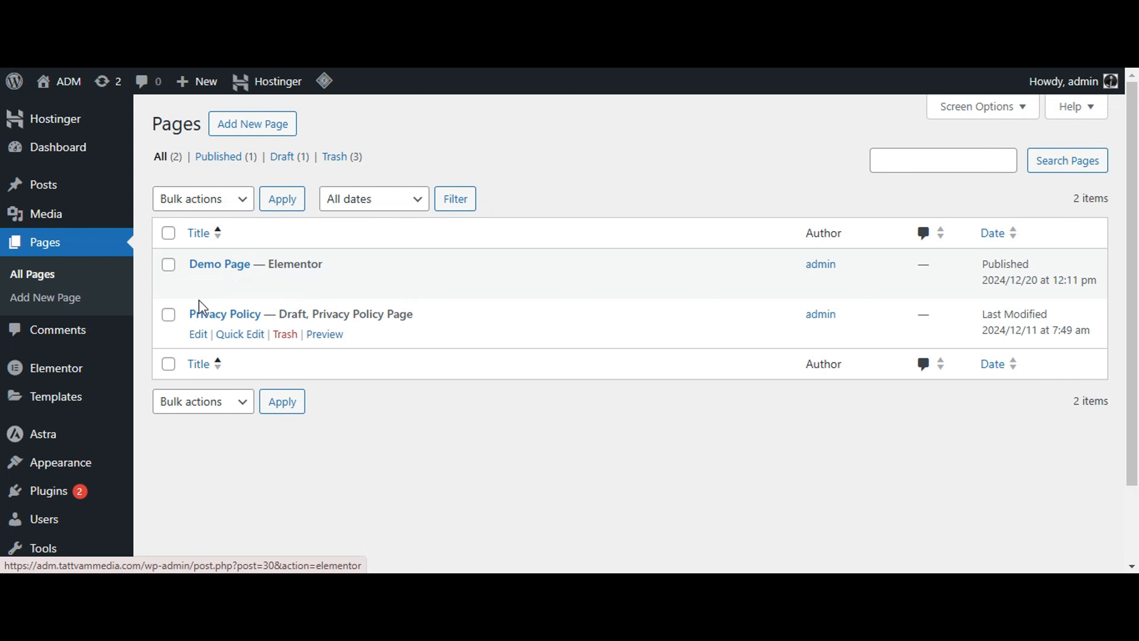
{"action": "left_click", "coordinate": [203, 287]}
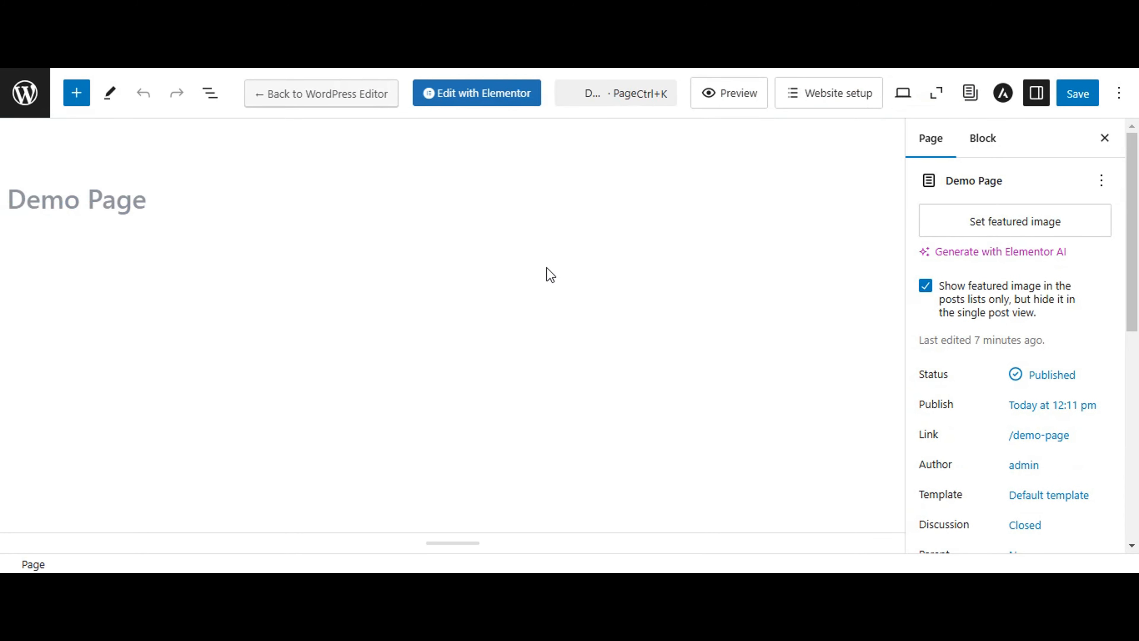
{"action": "left_click", "coordinate": [478, 94]}
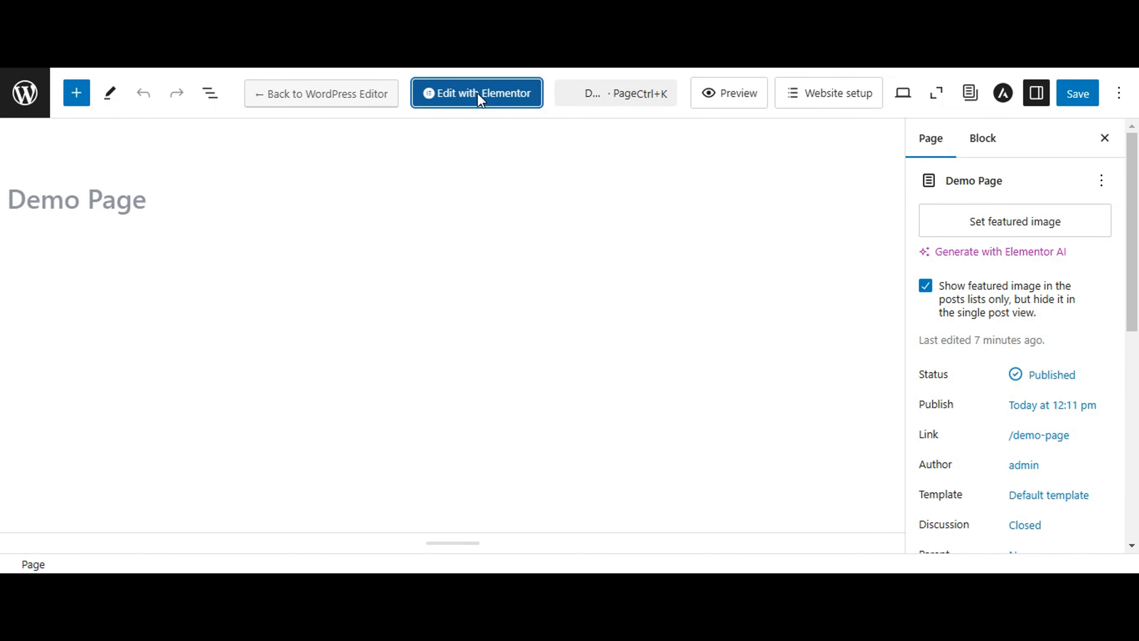
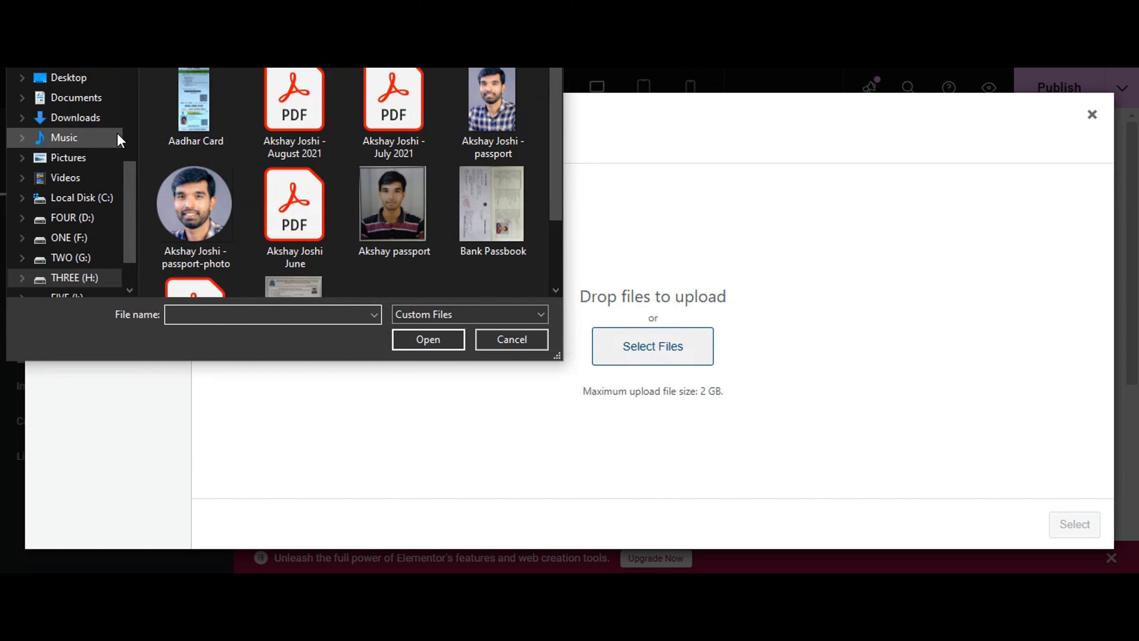
Look through the Downloads, Online, ADM and Desktop folders for an image file to upload
{"action": "scroll", "coordinate": [117, 133], "scroll_direction": "up", "scroll_amount": 2}
{"action": "left_click", "coordinate": [96, 211]}
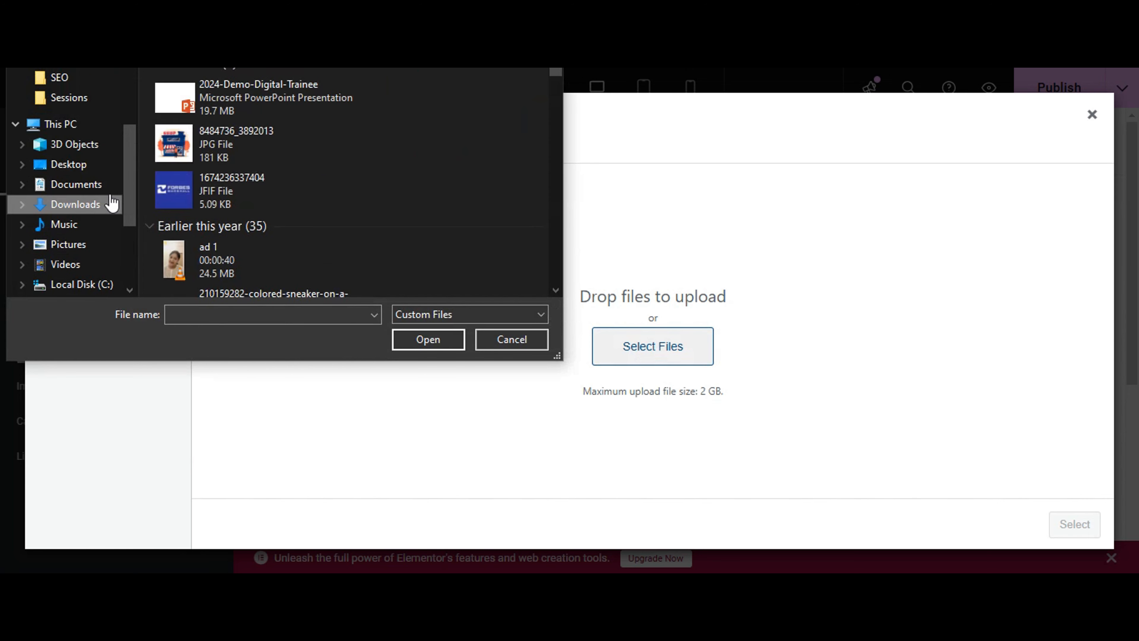
{"action": "scroll", "coordinate": [204, 132], "scroll_direction": "up", "scroll_amount": 5}
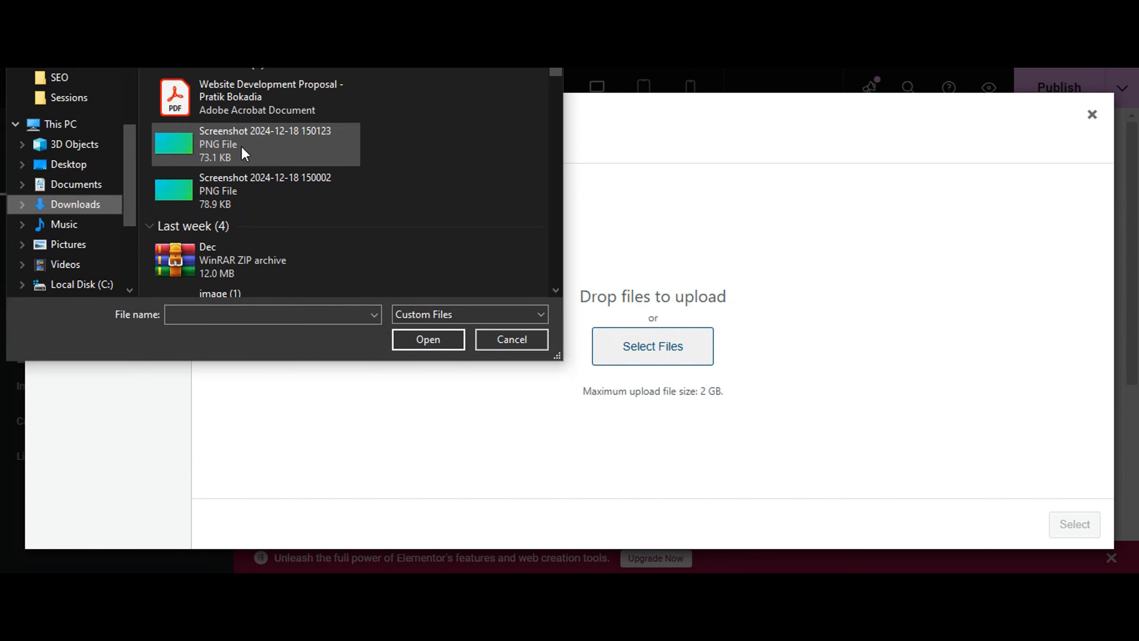
{"action": "scroll", "coordinate": [244, 154], "scroll_direction": "down", "scroll_amount": 10}
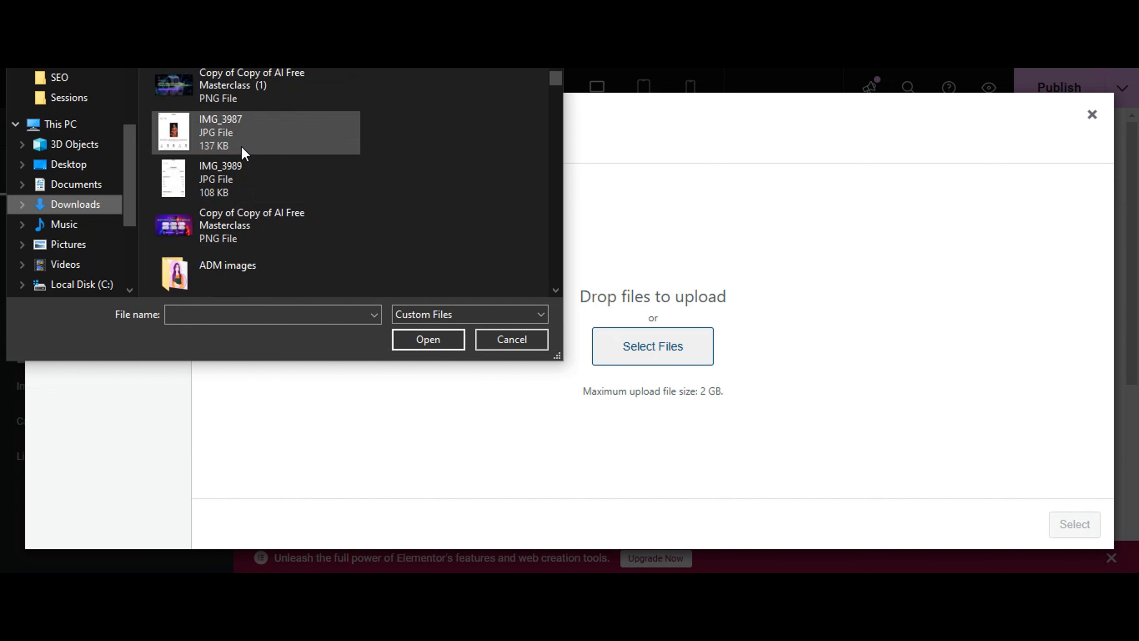
{"action": "scroll", "coordinate": [245, 154], "scroll_direction": "up", "scroll_amount": 6}
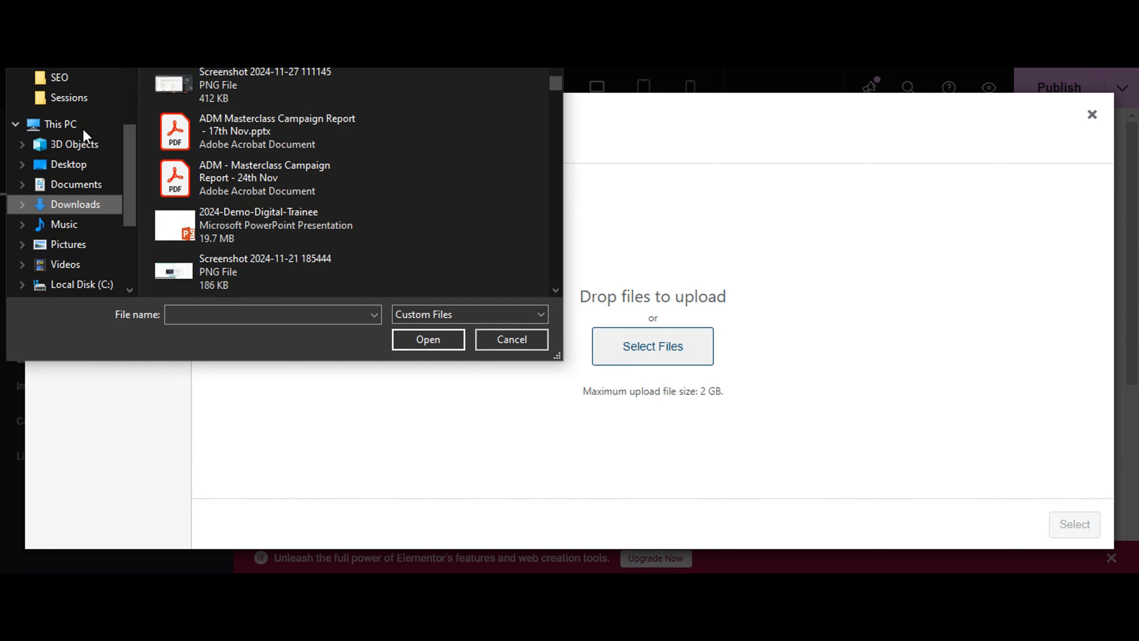
{"action": "scroll", "coordinate": [83, 129], "scroll_direction": "up", "scroll_amount": 3}
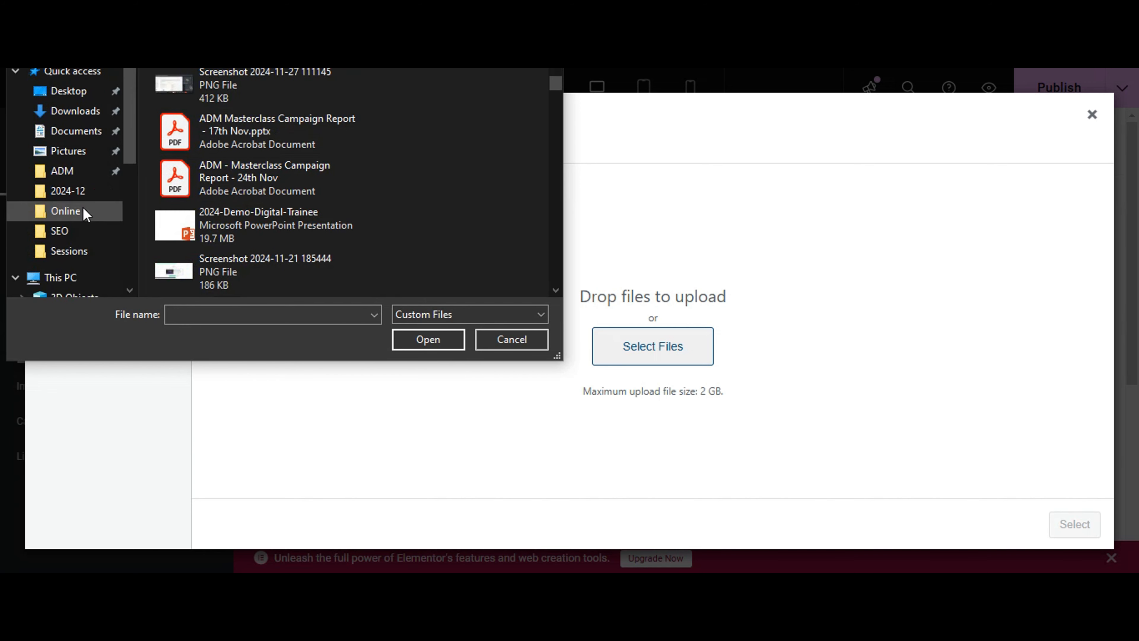
{"action": "left_click", "coordinate": [84, 209]}
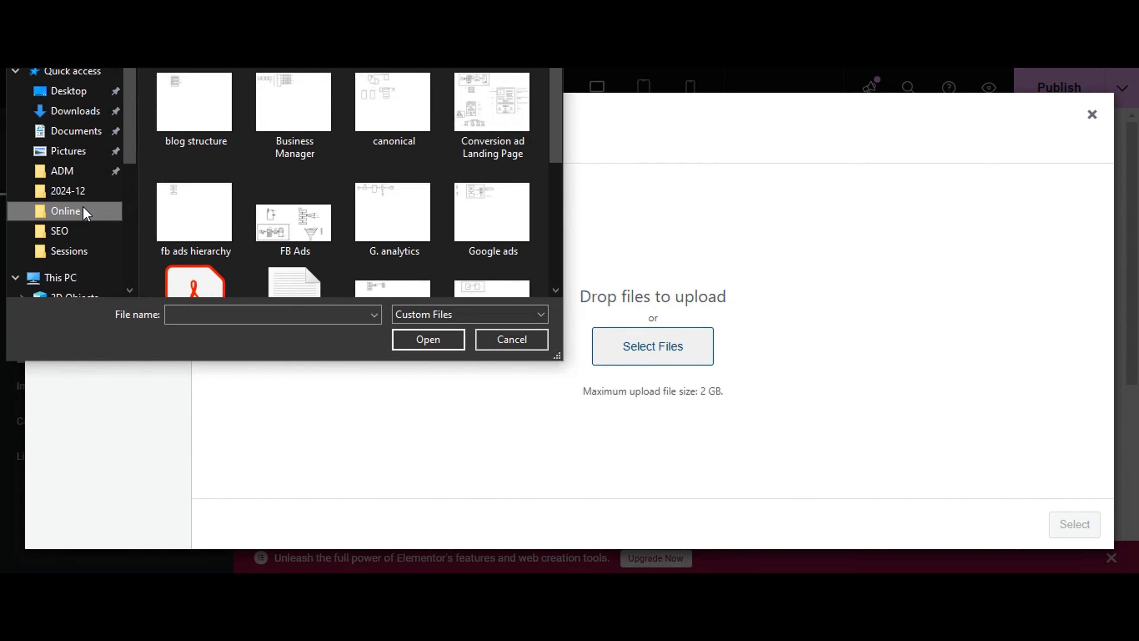
{"action": "left_click", "coordinate": [80, 176]}
{"action": "scroll", "coordinate": [89, 211], "scroll_direction": "down", "scroll_amount": 1}
{"action": "scroll", "coordinate": [90, 247], "scroll_direction": "down", "scroll_amount": 1}
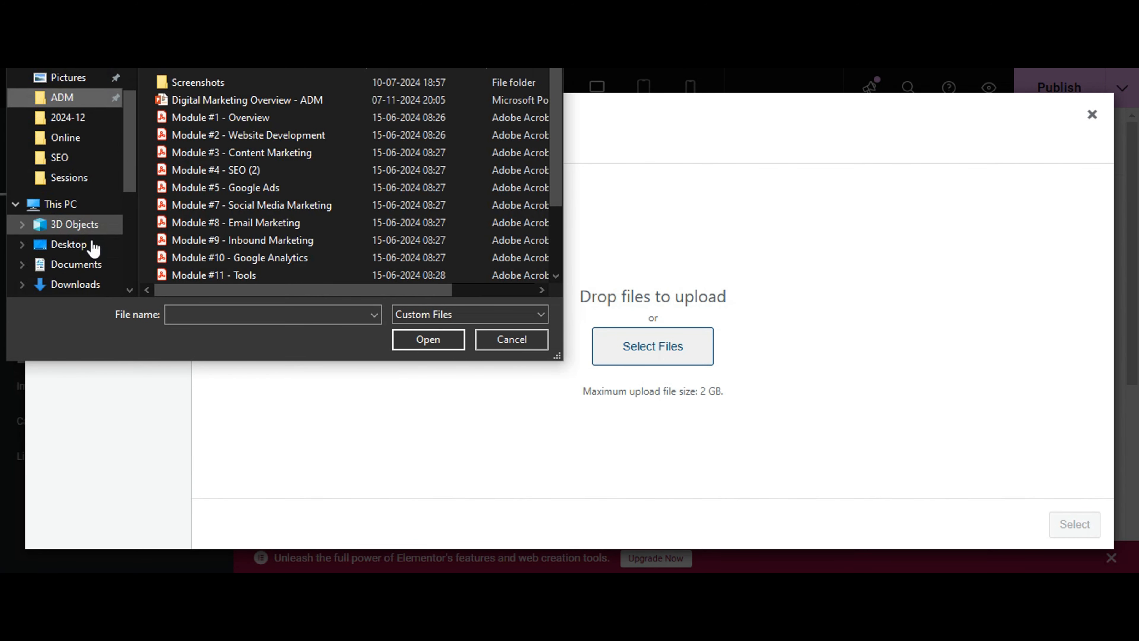
{"action": "left_click", "coordinate": [90, 245]}
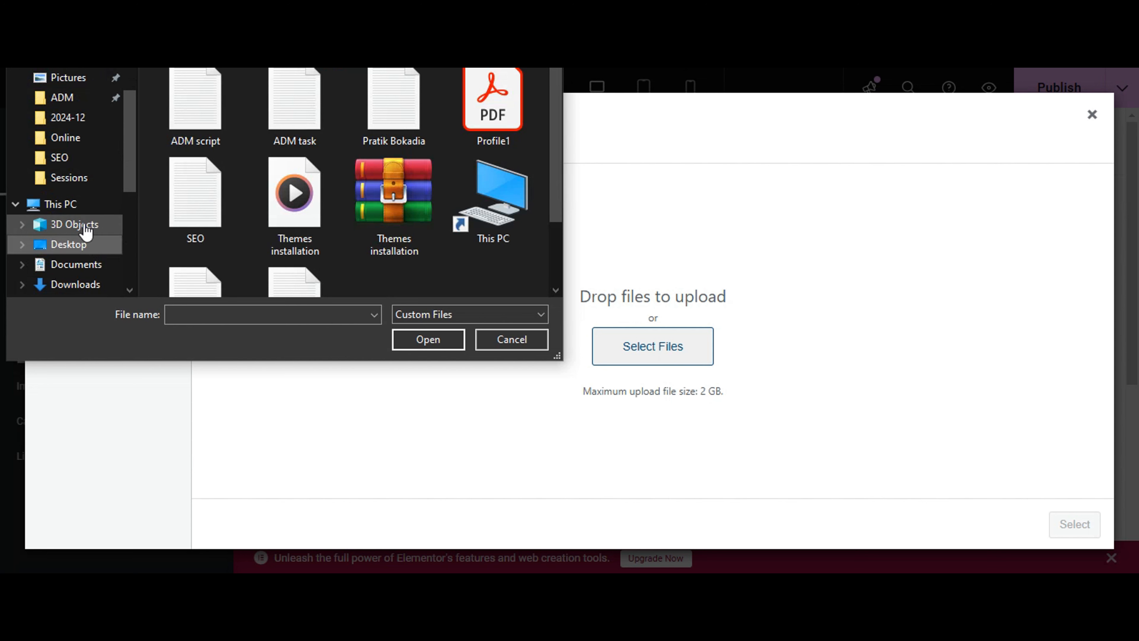
{"action": "scroll", "coordinate": [84, 232], "scroll_direction": "down", "scroll_amount": 1}
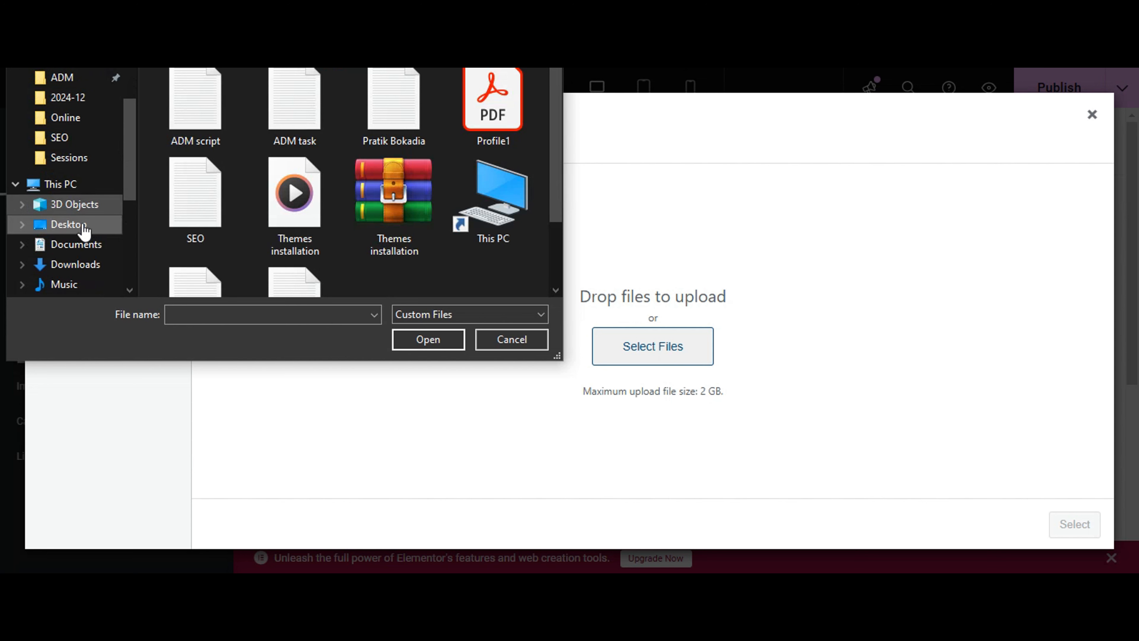
Upload pretty-girl-with-books-her-hand_1165536-37-removebg-preview.png from the Documents folder and insert it into the image widget
{"action": "left_click", "coordinate": [80, 247]}
{"action": "scroll", "coordinate": [79, 251], "scroll_direction": "down", "scroll_amount": 1}
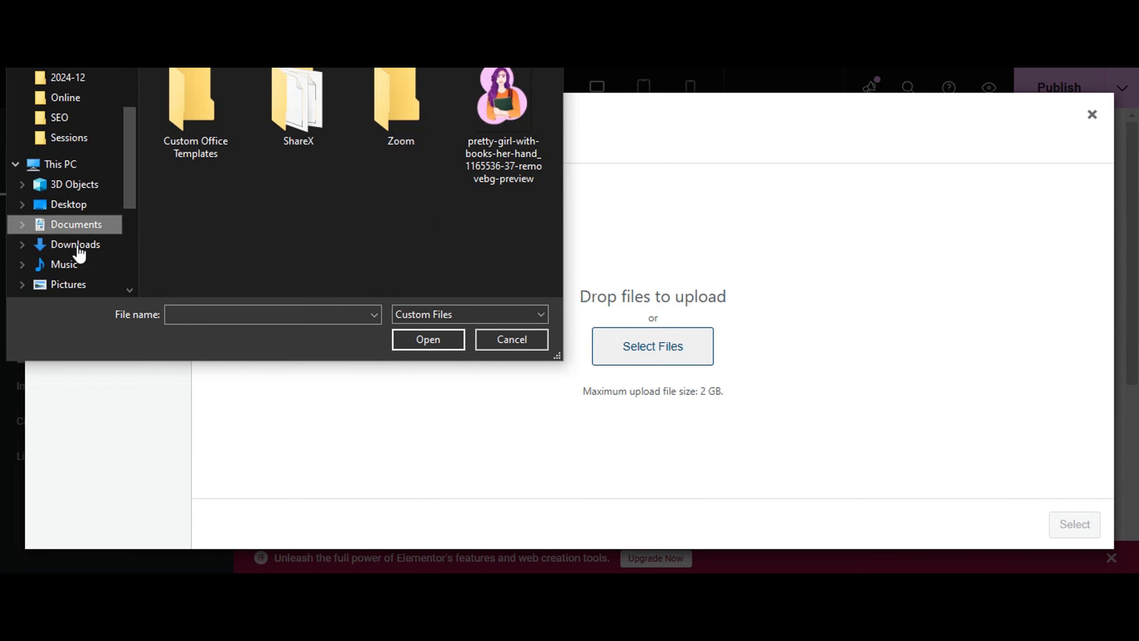
{"action": "left_click", "coordinate": [499, 99]}
{"action": "left_click", "coordinate": [424, 345]}
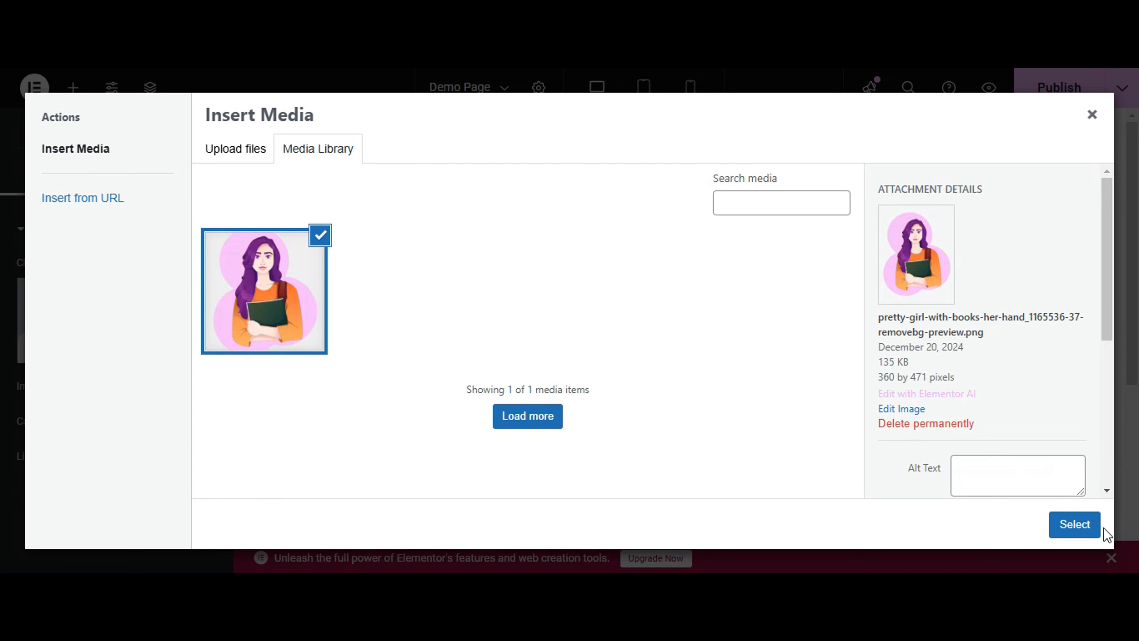
{"action": "left_click", "coordinate": [1085, 534]}
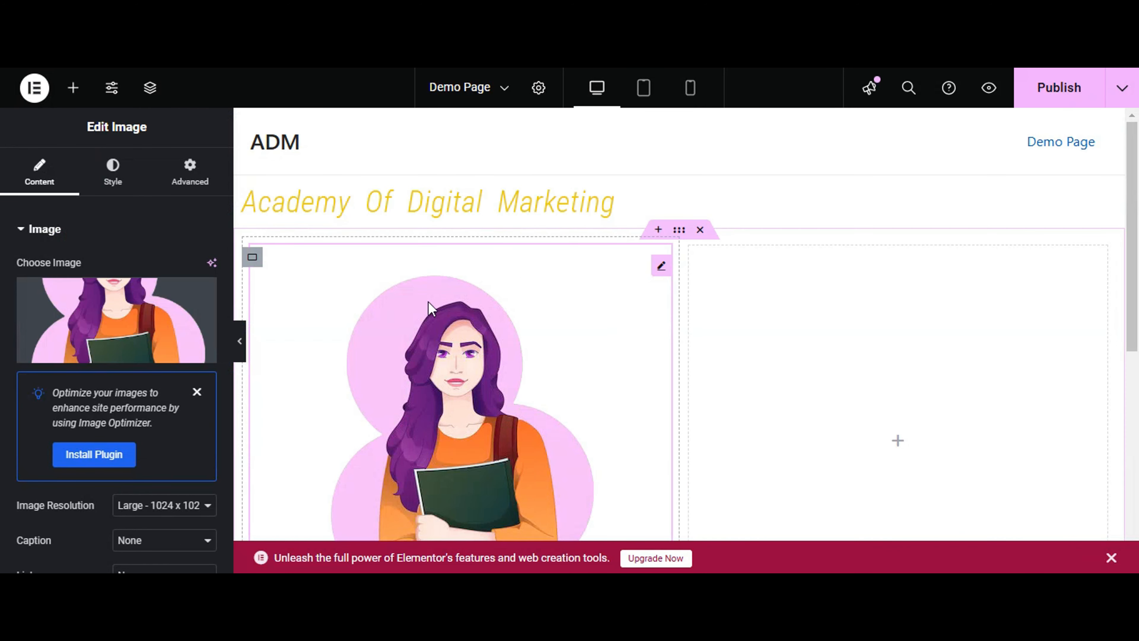
Set the image's width to 24% and its height to 136 px in its style settings
{"action": "scroll", "coordinate": [425, 309], "scroll_direction": "down", "scroll_amount": 2}
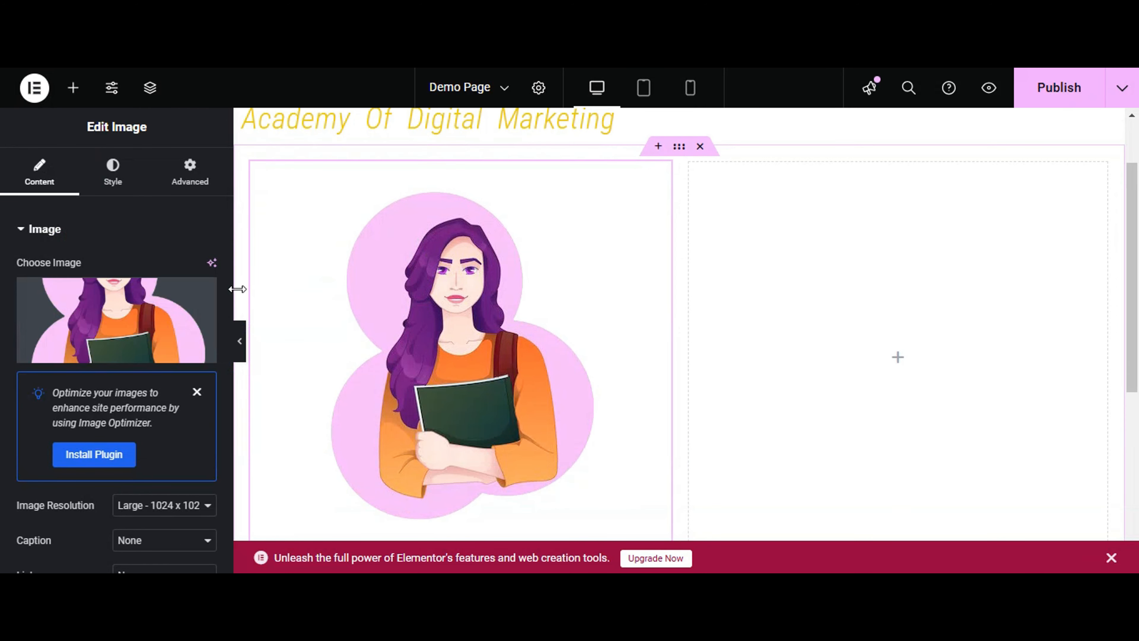
{"action": "left_click", "coordinate": [108, 187]}
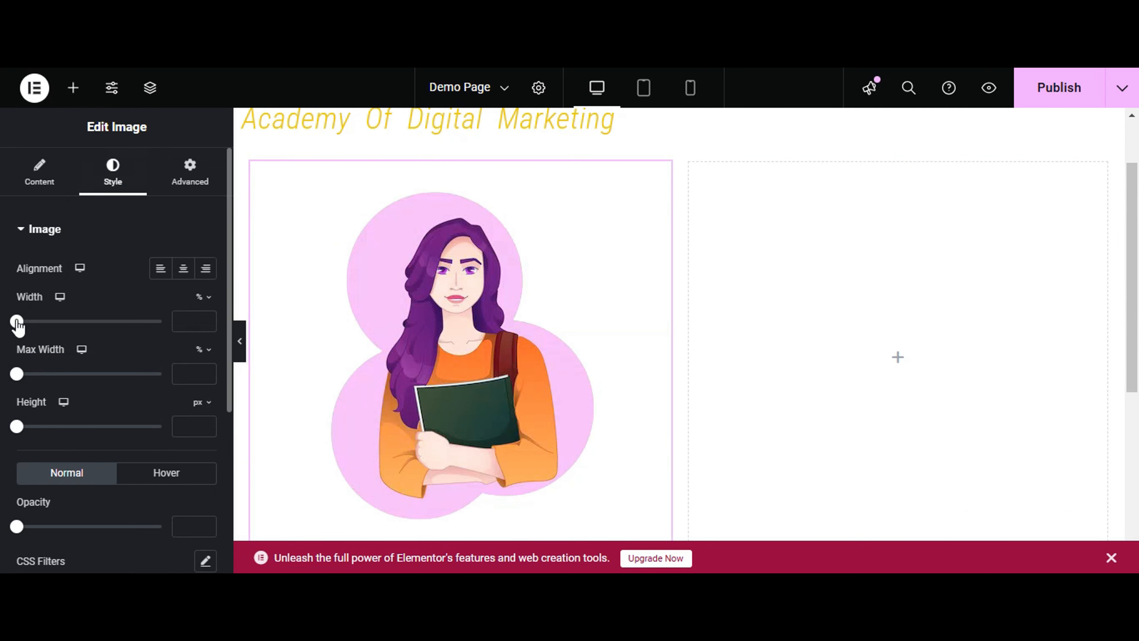
{"action": "left_click_drag", "start_coordinate": [17, 323], "coordinate": [52, 329]}
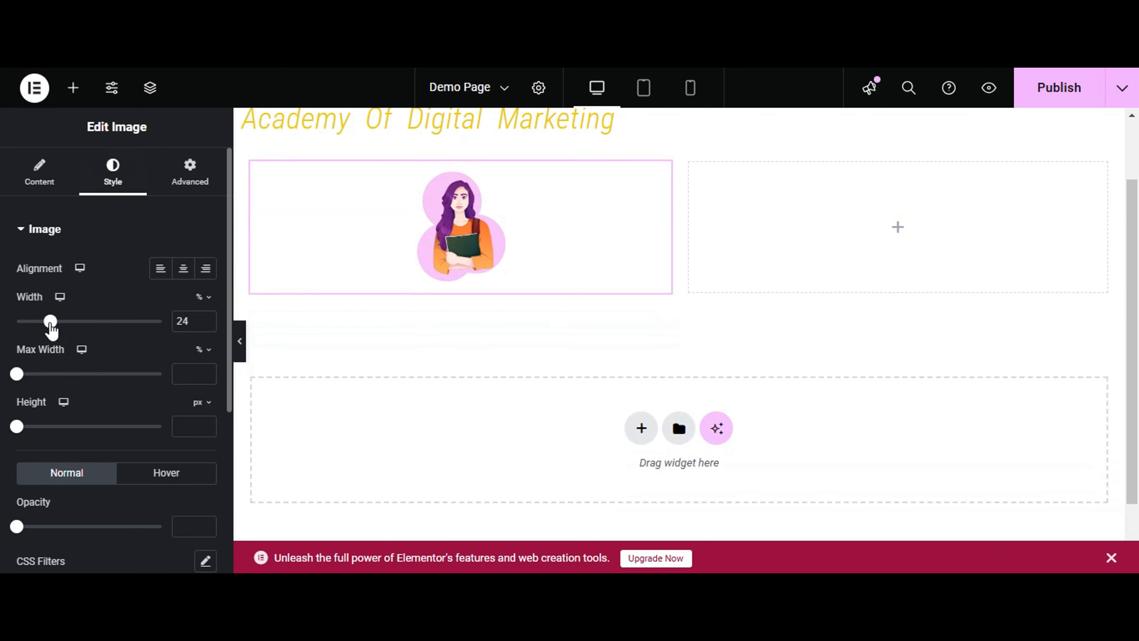
{"action": "left_click_drag", "start_coordinate": [17, 432], "coordinate": [60, 434]}
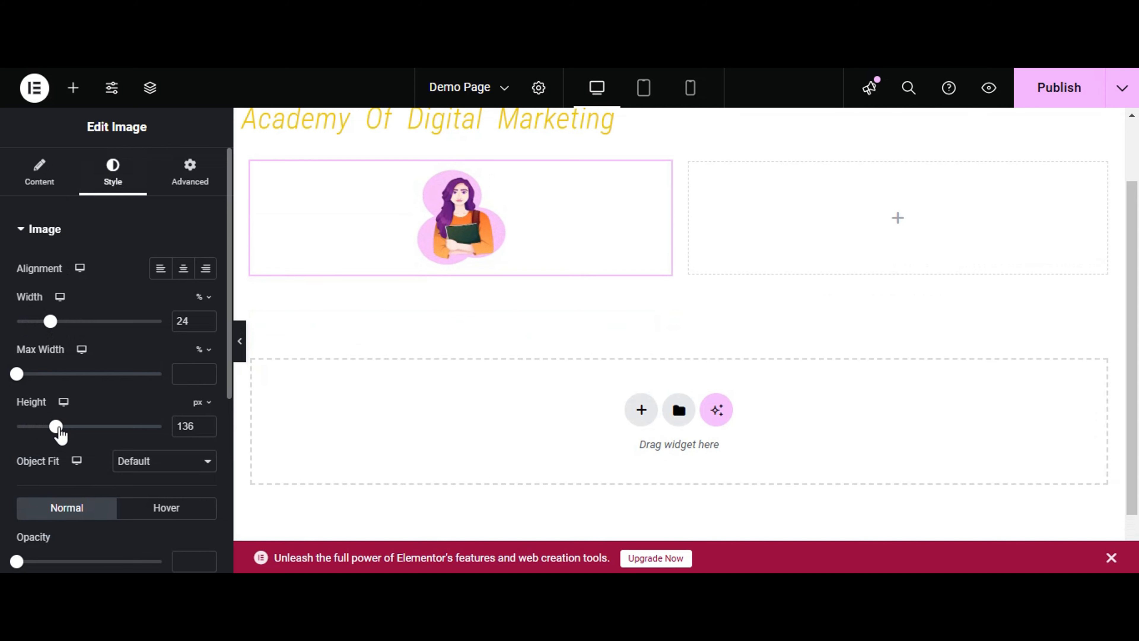
{"action": "scroll", "coordinate": [119, 343], "scroll_direction": "down", "scroll_amount": 3}
{"action": "scroll", "coordinate": [135, 314], "scroll_direction": "up", "scroll_amount": 3}
Try the right and left alignments, center the image, and set its width to 35% and height to 211 px
{"action": "left_click", "coordinate": [205, 272]}
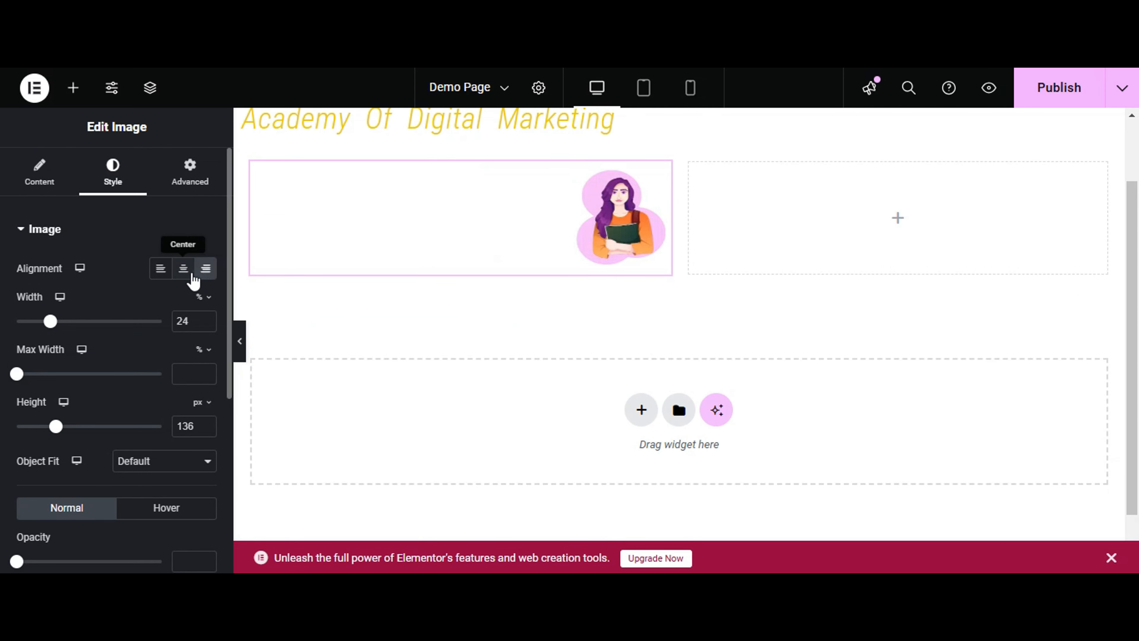
{"action": "left_click", "coordinate": [160, 272]}
{"action": "left_click", "coordinate": [185, 273]}
{"action": "scroll", "coordinate": [554, 295], "scroll_direction": "up", "scroll_amount": 2}
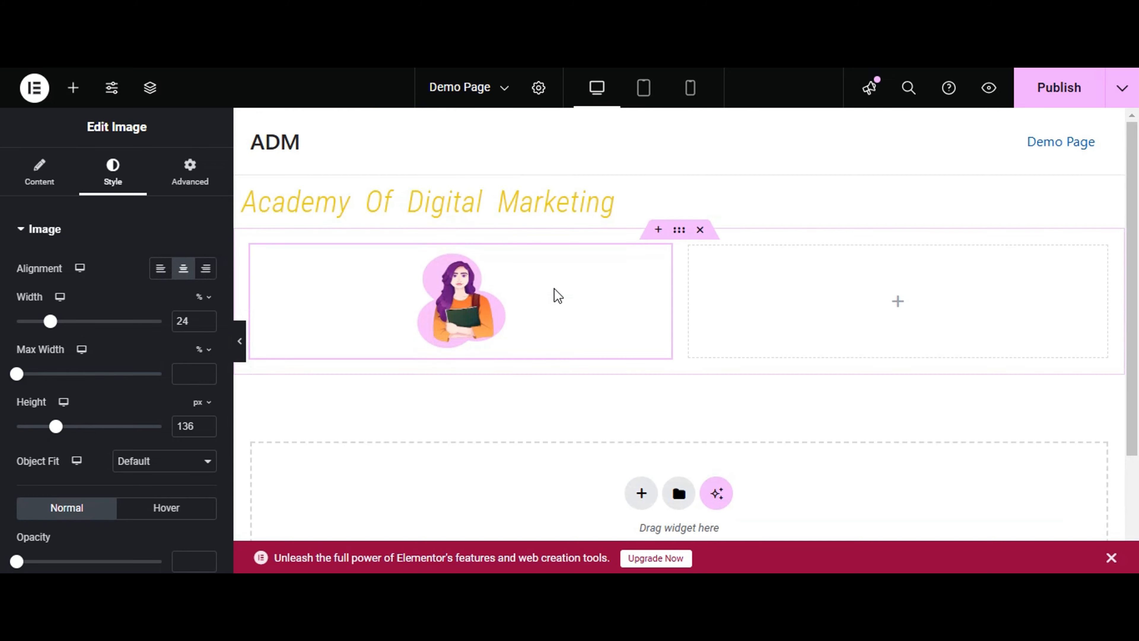
{"action": "left_click_drag", "start_coordinate": [53, 324], "coordinate": [67, 323]}
{"action": "left_click_drag", "start_coordinate": [56, 426], "coordinate": [78, 427]}
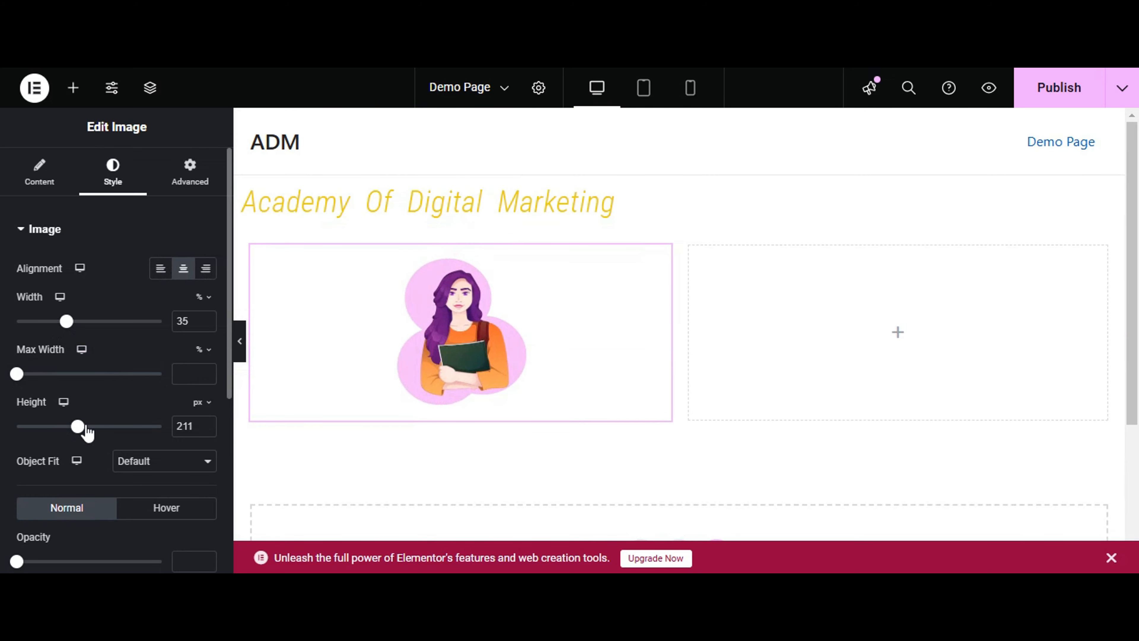
Add two Text Editor widgets, one below the other, to the empty column beside the image
{"action": "left_click", "coordinate": [899, 345]}
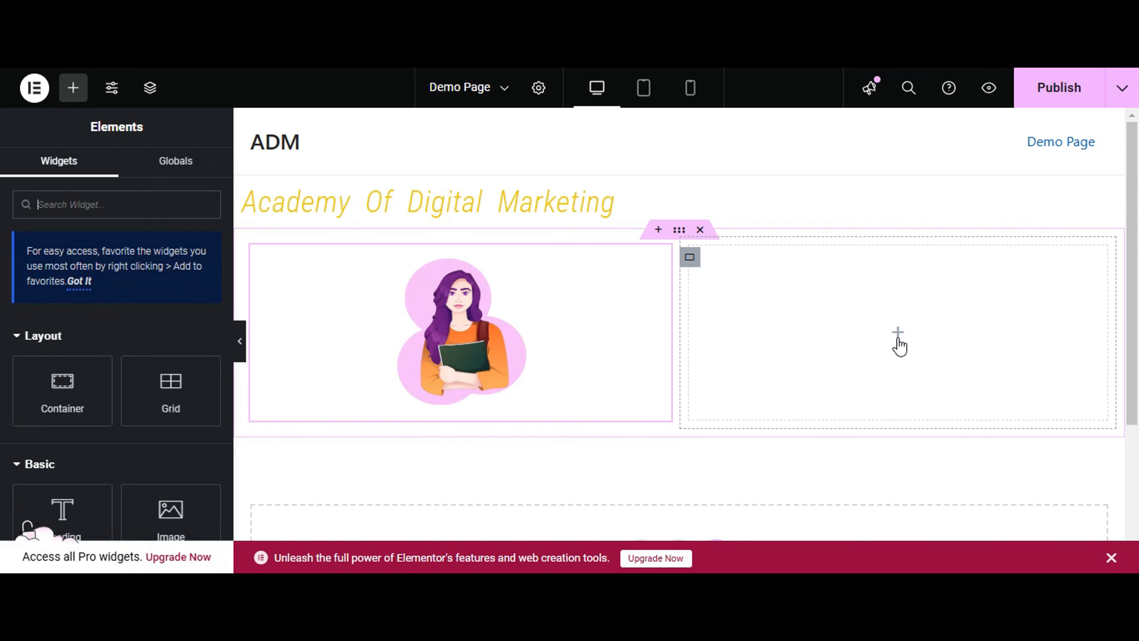
{"action": "scroll", "coordinate": [132, 359], "scroll_direction": "down", "scroll_amount": 4}
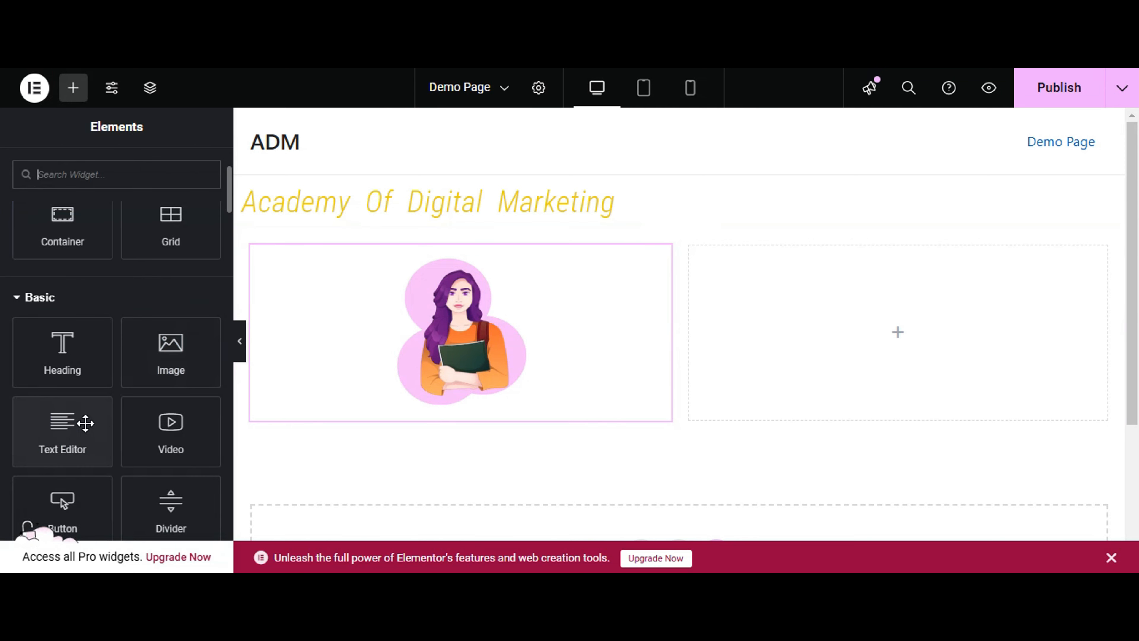
{"action": "left_click_drag", "start_coordinate": [85, 424], "coordinate": [906, 329]}
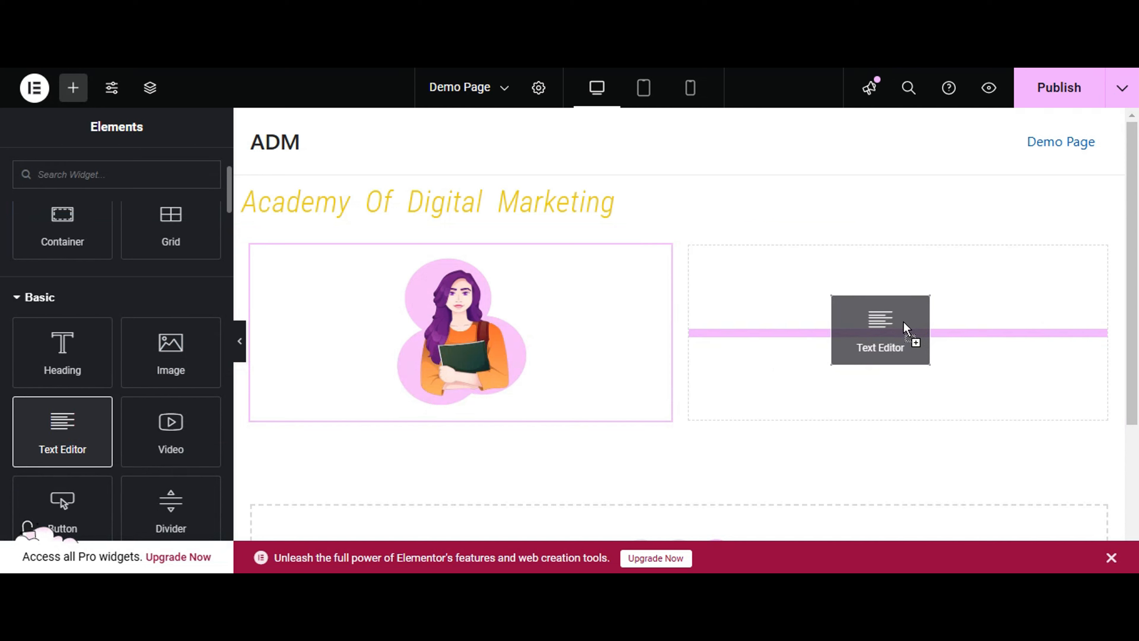
{"action": "left_click_drag", "start_coordinate": [905, 329], "coordinate": [903, 320]}
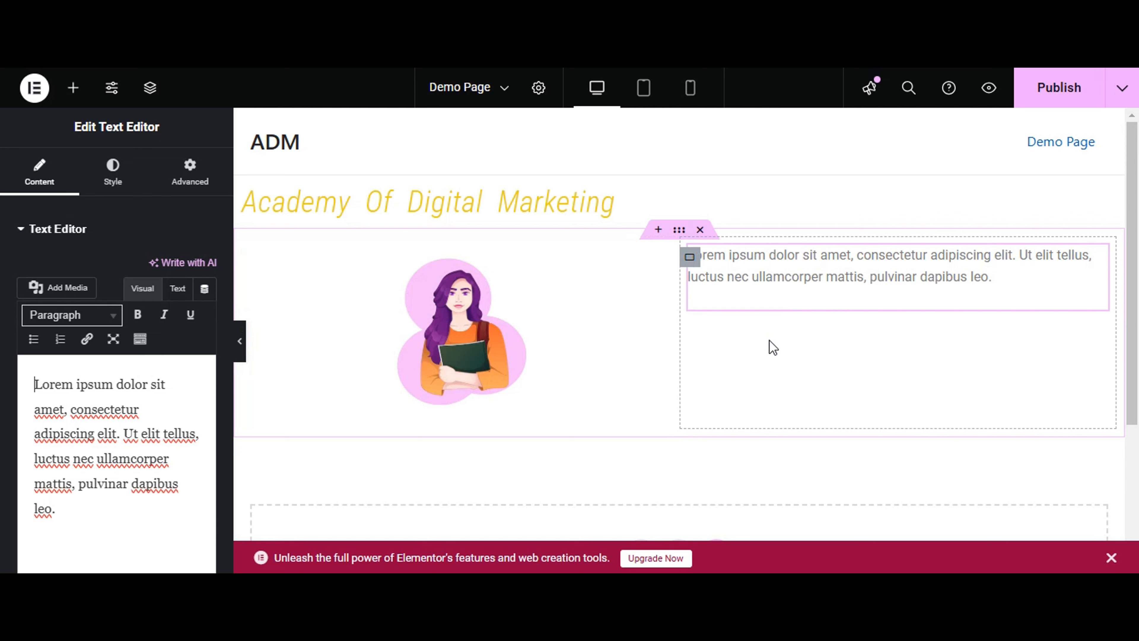
{"action": "left_click", "coordinate": [77, 95]}
{"action": "scroll", "coordinate": [102, 273], "scroll_direction": "down", "scroll_amount": 5}
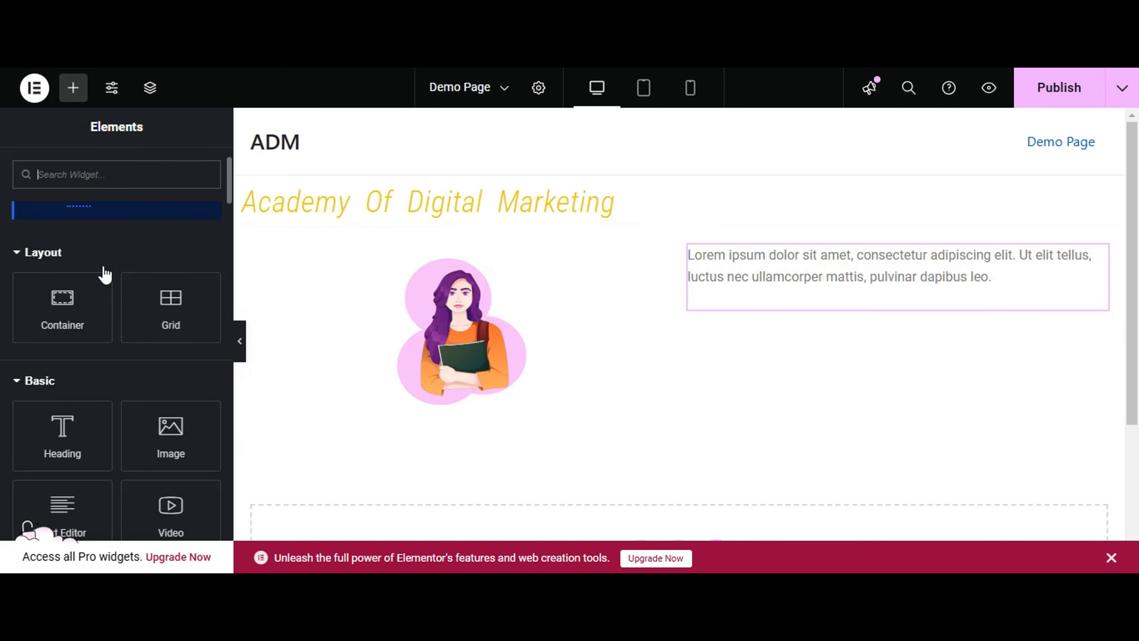
{"action": "left_click_drag", "start_coordinate": [58, 352], "coordinate": [876, 305]}
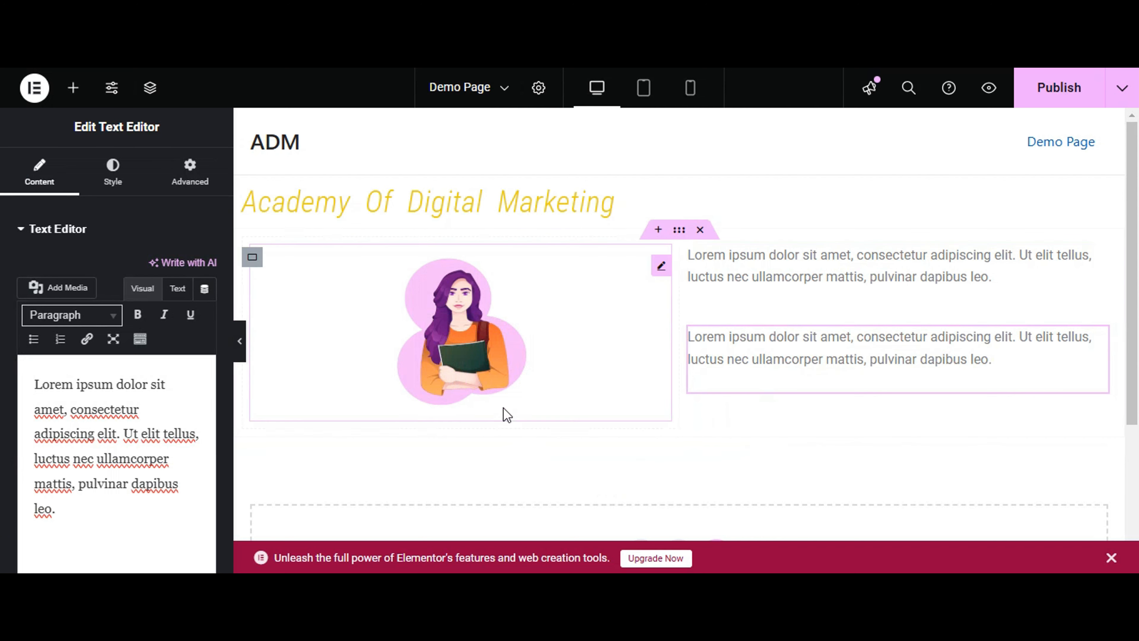
Add a Button widget below the second text block in the column beside the image
{"action": "left_click", "coordinate": [71, 88]}
{"action": "scroll", "coordinate": [92, 316], "scroll_direction": "down", "scroll_amount": 5}
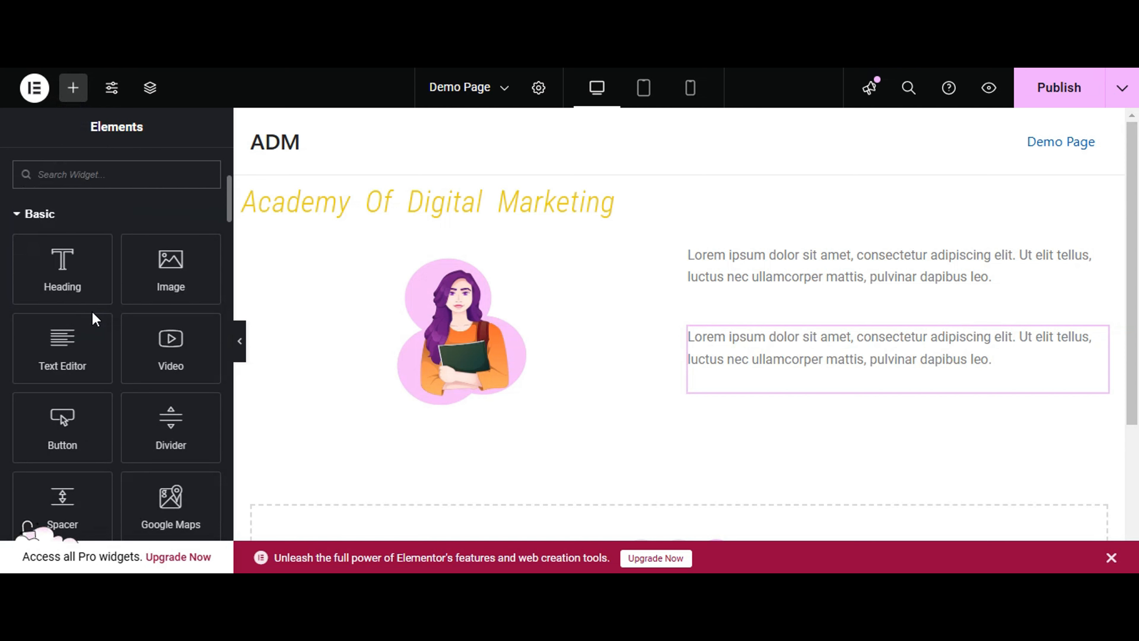
{"action": "scroll", "coordinate": [92, 314], "scroll_direction": "down", "scroll_amount": 2}
{"action": "left_click_drag", "start_coordinate": [68, 332], "coordinate": [889, 384]}
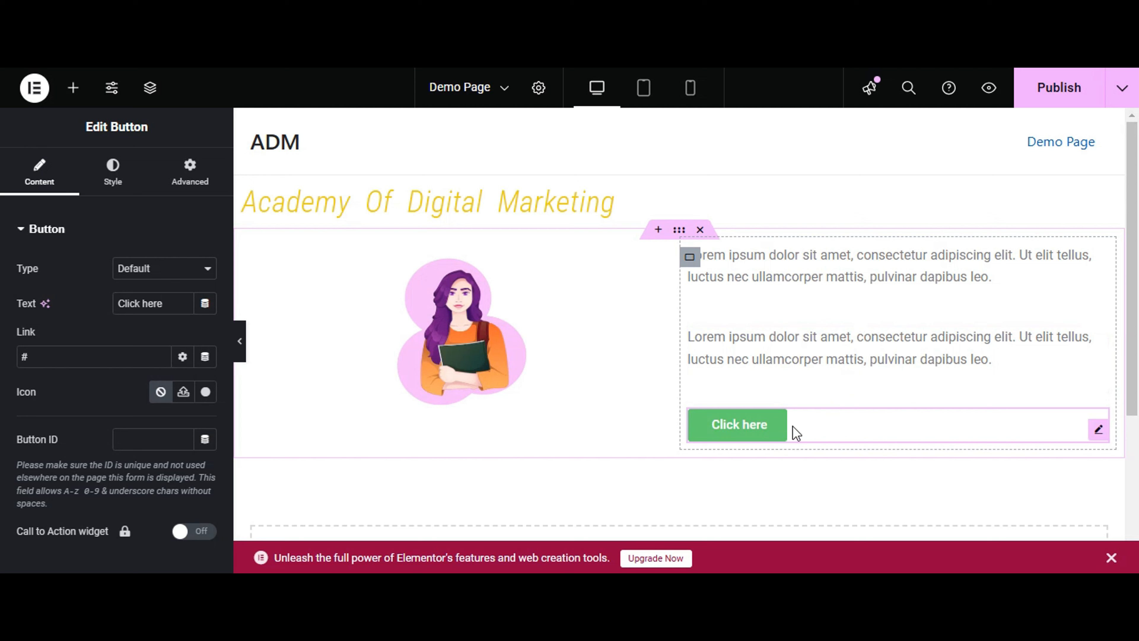
{"action": "left_click", "coordinate": [56, 355]}
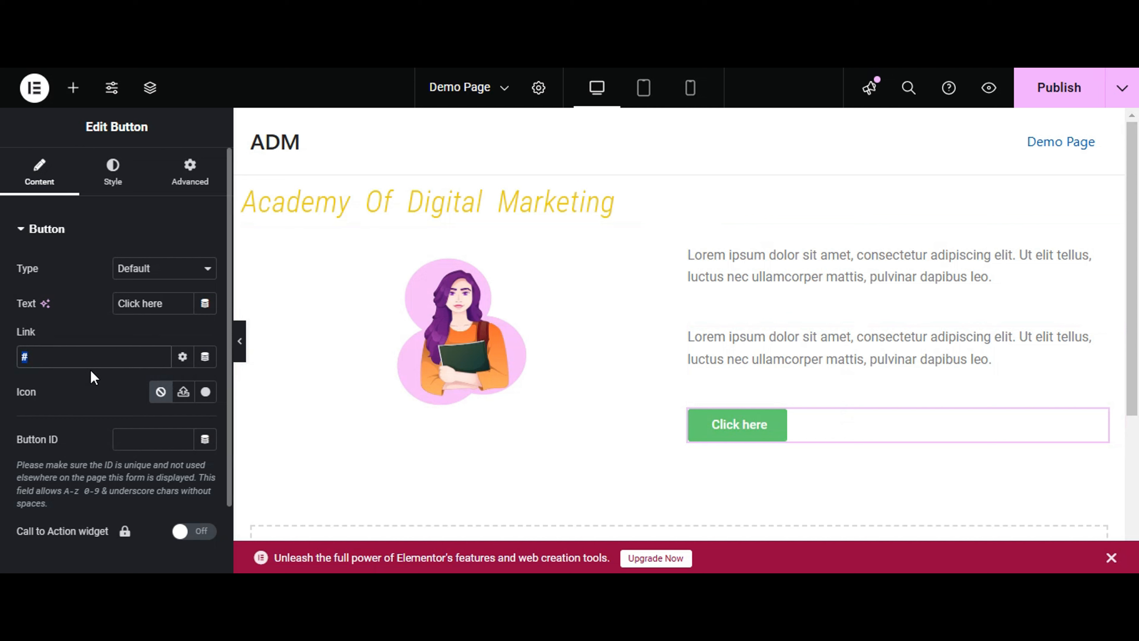
{"action": "key", "text": "BackSpace"}
{"action": "type", "text": "www.admeducation.com"}
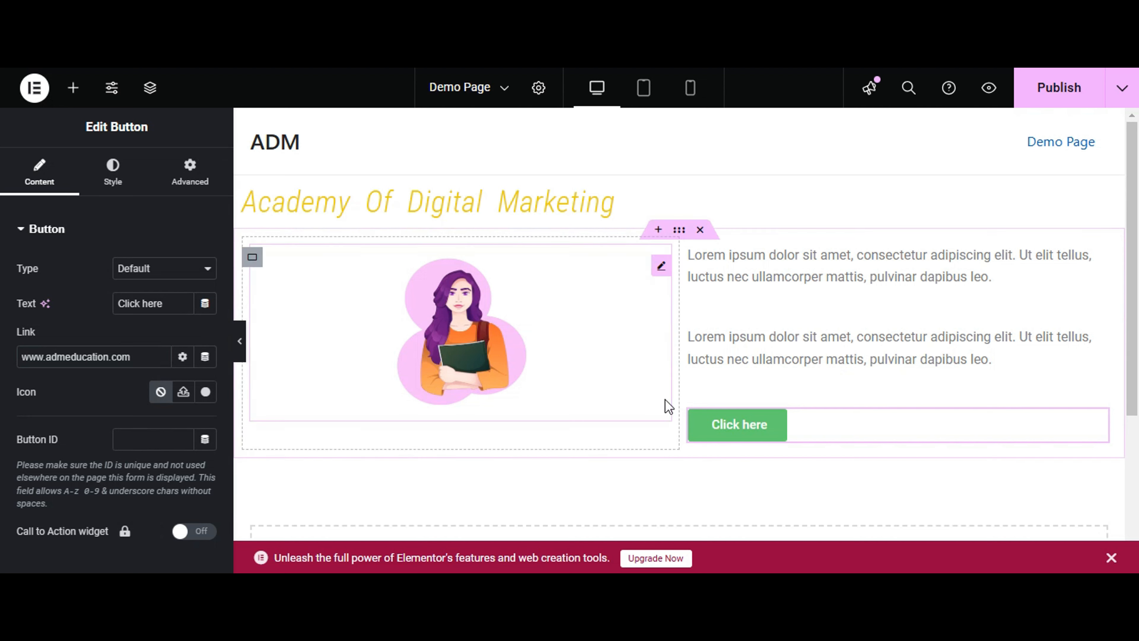
{"action": "triple_click", "coordinate": [176, 313]}
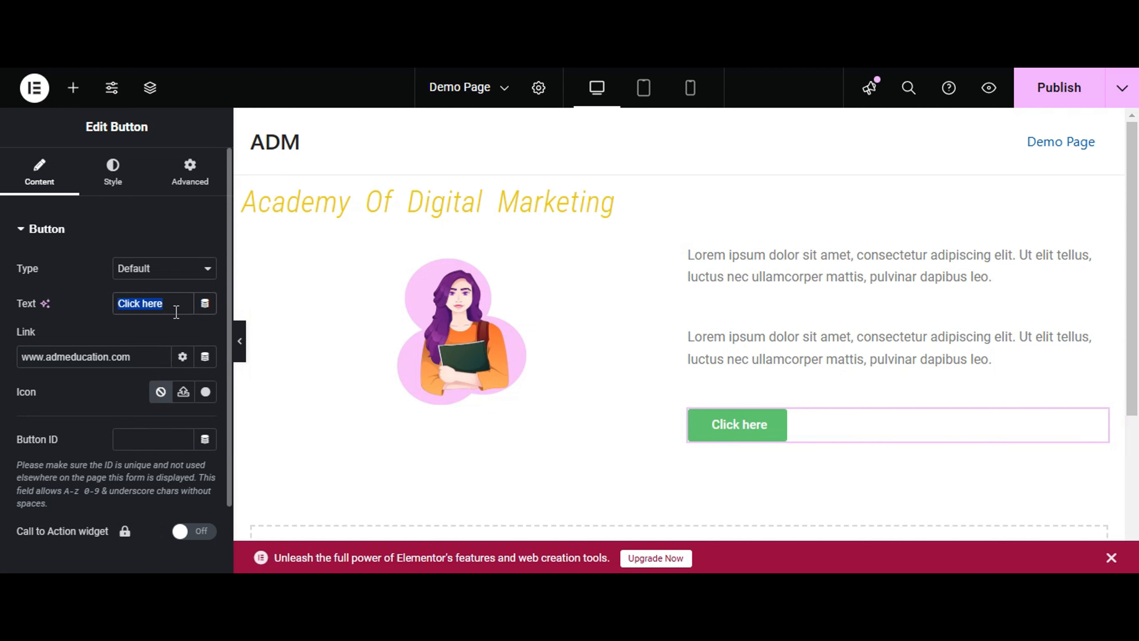
{"action": "type", "text": "Visit"}
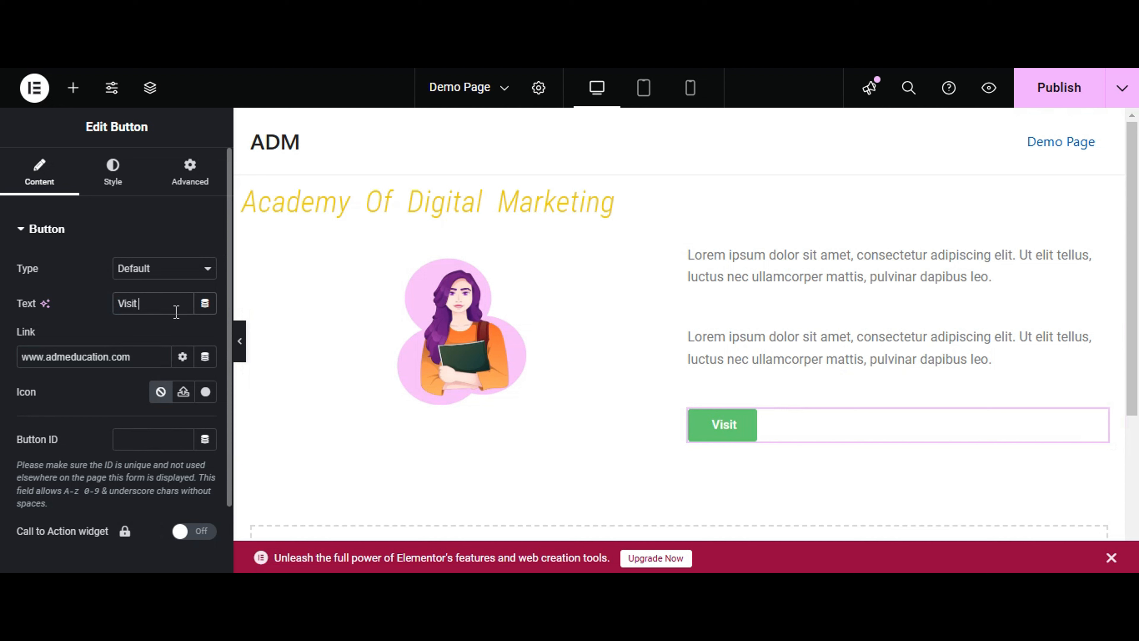
{"action": "type", "text": " Website"}
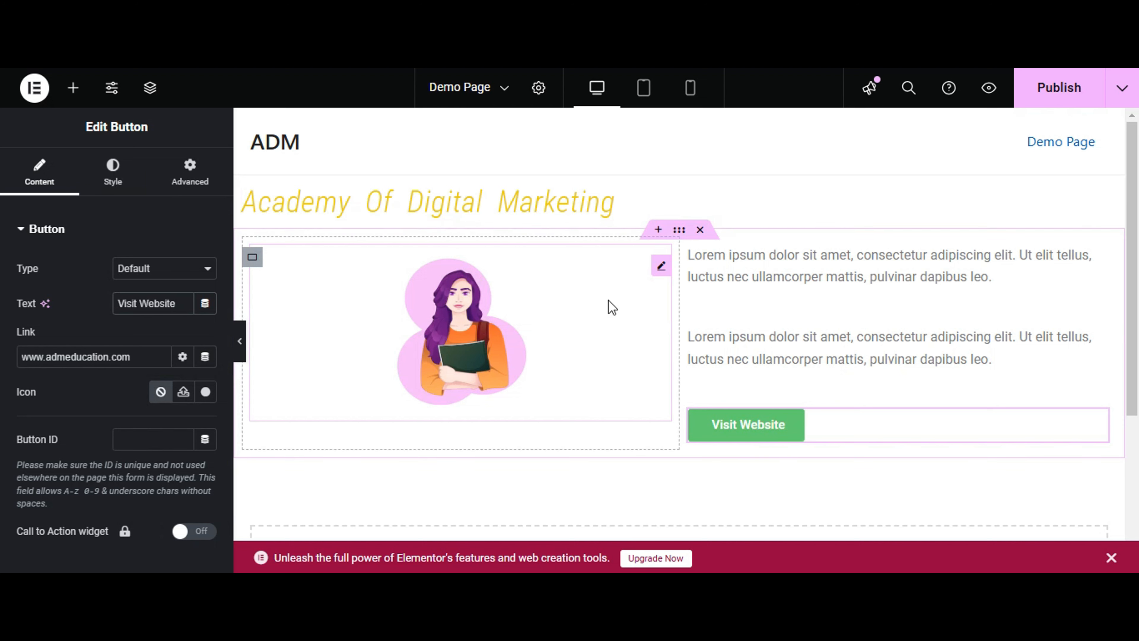
Publish the Demo Page and preview it
{"action": "left_click", "coordinate": [1059, 84]}
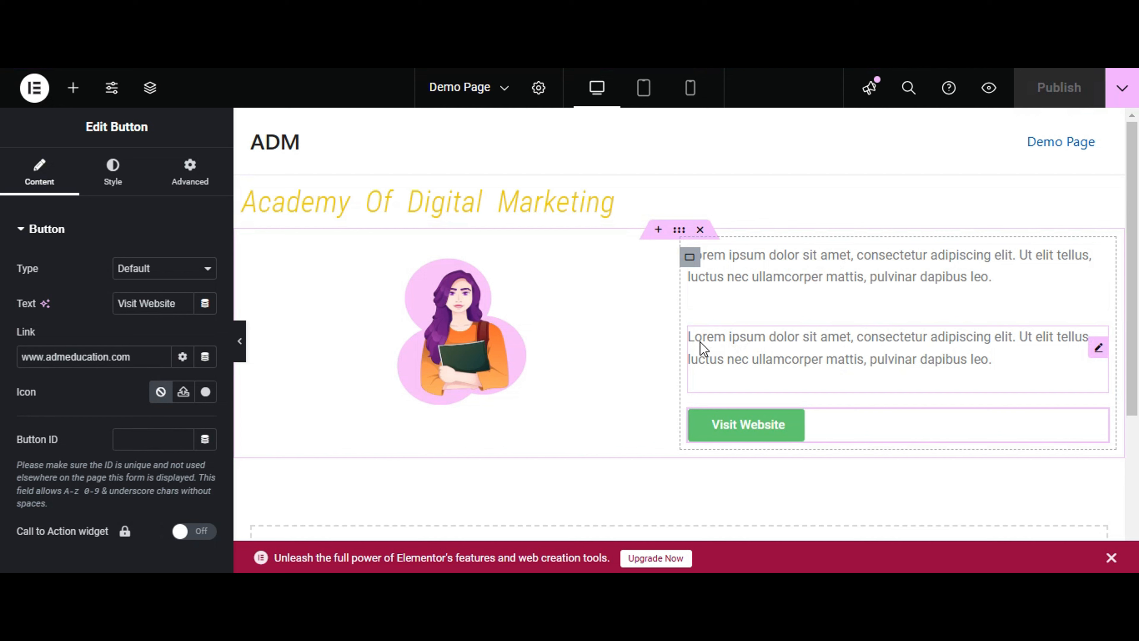
{"action": "left_click", "coordinate": [990, 89]}
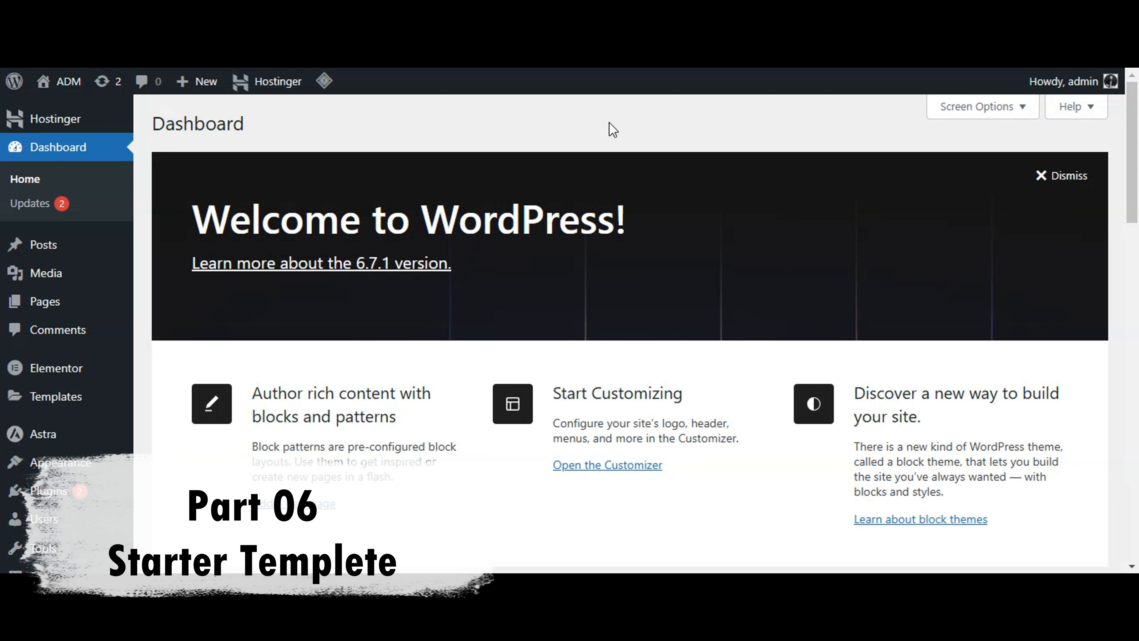
Search the plugin directory for "starter template", then install and activate the Starter Templates plugin by Brainstorm Force
{"action": "left_click", "coordinate": [47, 492]}
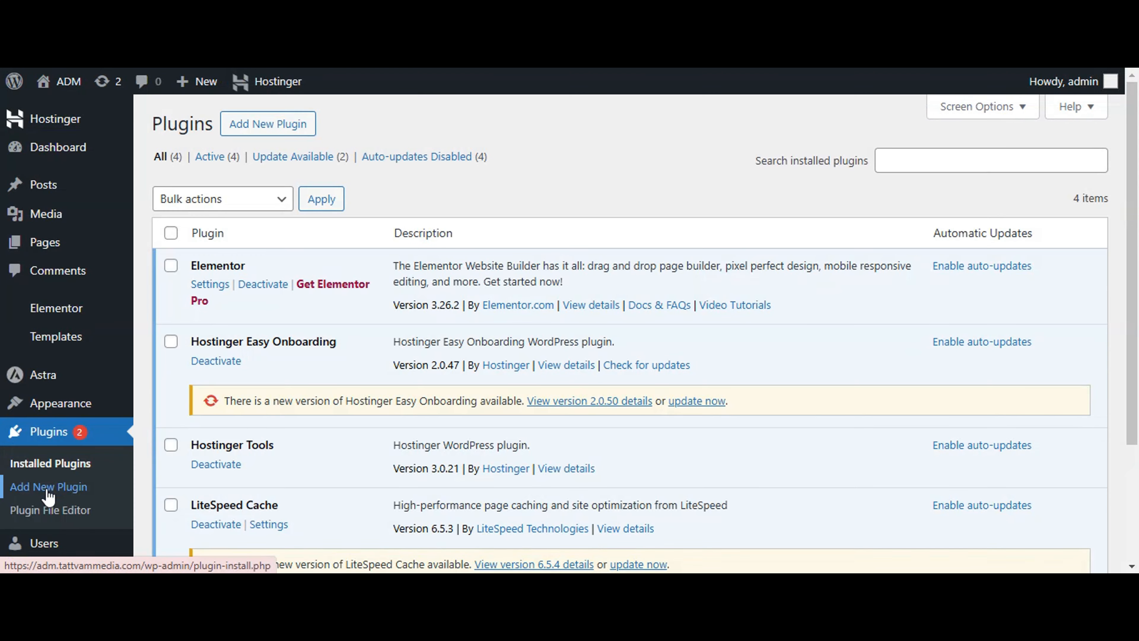
{"action": "left_click", "coordinate": [275, 128]}
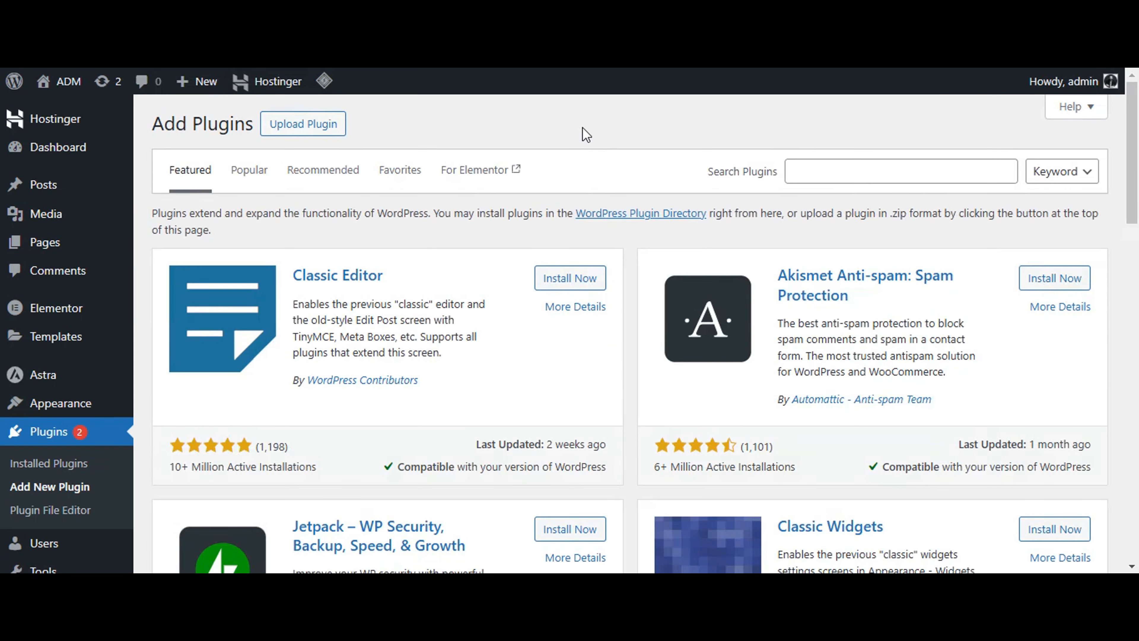
{"action": "left_click", "coordinate": [795, 171]}
{"action": "type", "text": "sta"}
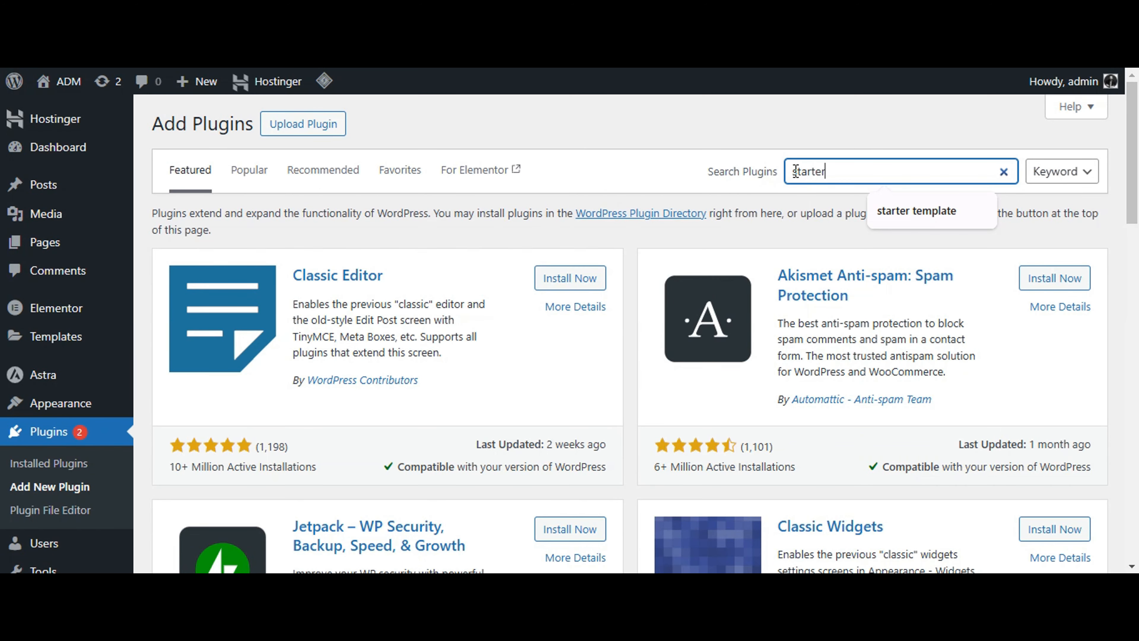
{"action": "type", "text": "rter "}
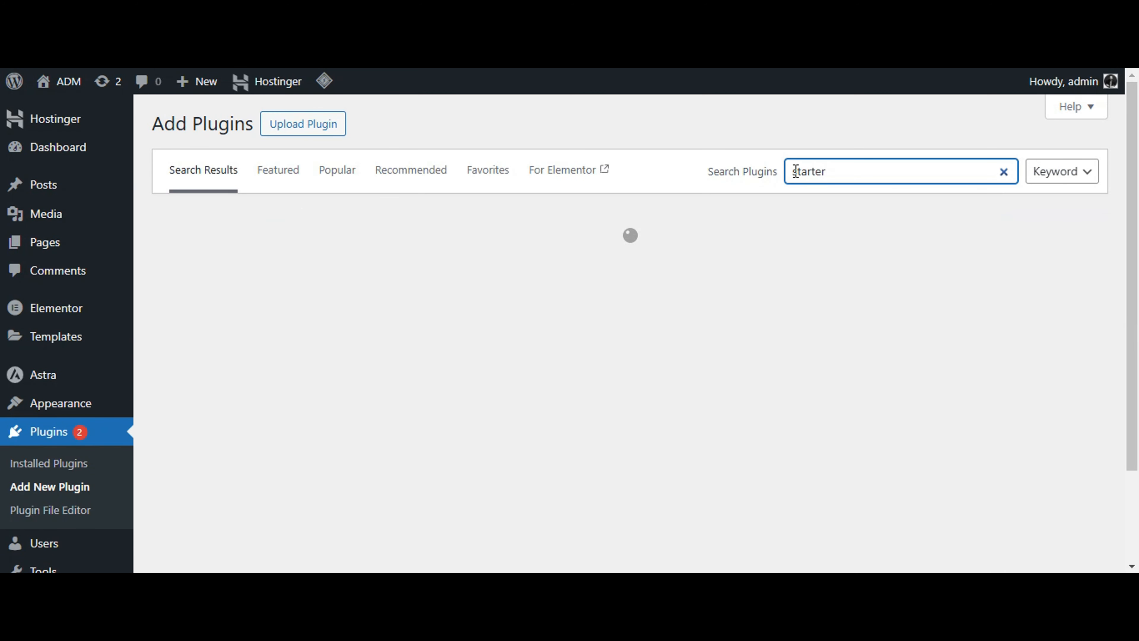
{"action": "type", "text": "template"}
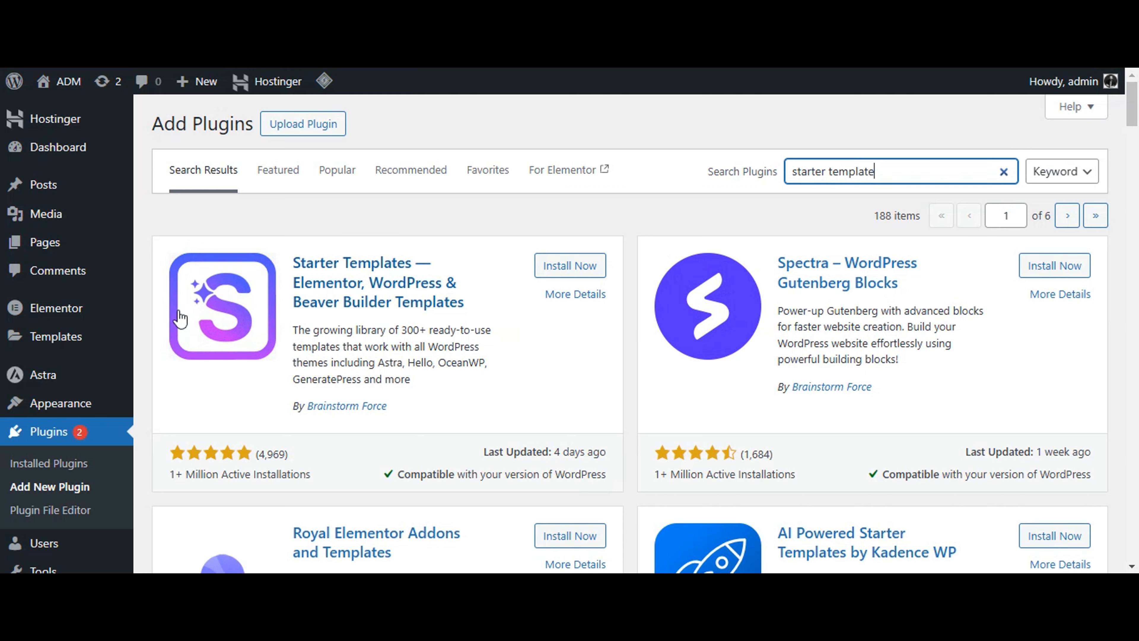
{"action": "left_click", "coordinate": [550, 273]}
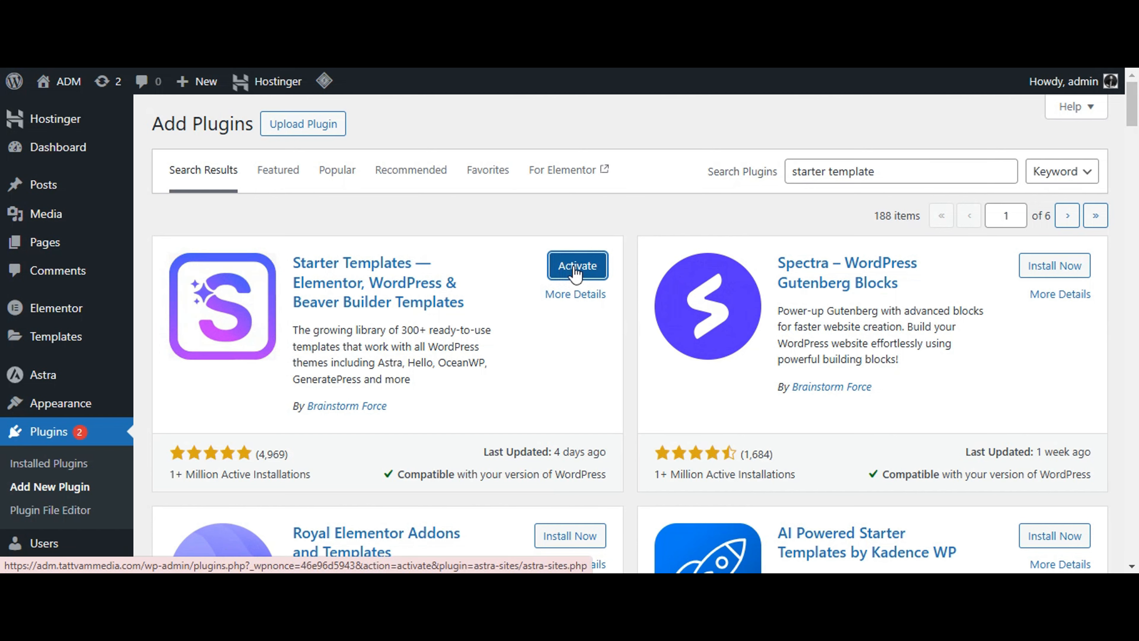
{"action": "left_click", "coordinate": [576, 266]}
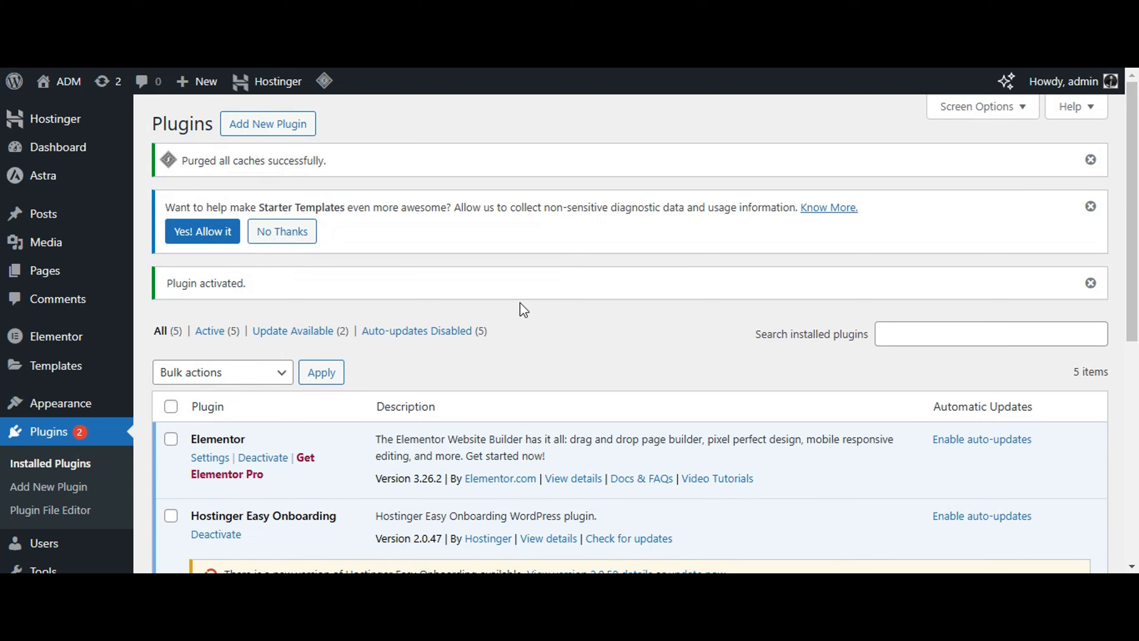
Start the Starter Templates setup from its entry among the installed plugins
{"action": "scroll", "coordinate": [520, 302], "scroll_direction": "down", "scroll_amount": 2}
{"action": "scroll", "coordinate": [519, 280], "scroll_direction": "down", "scroll_amount": 4}
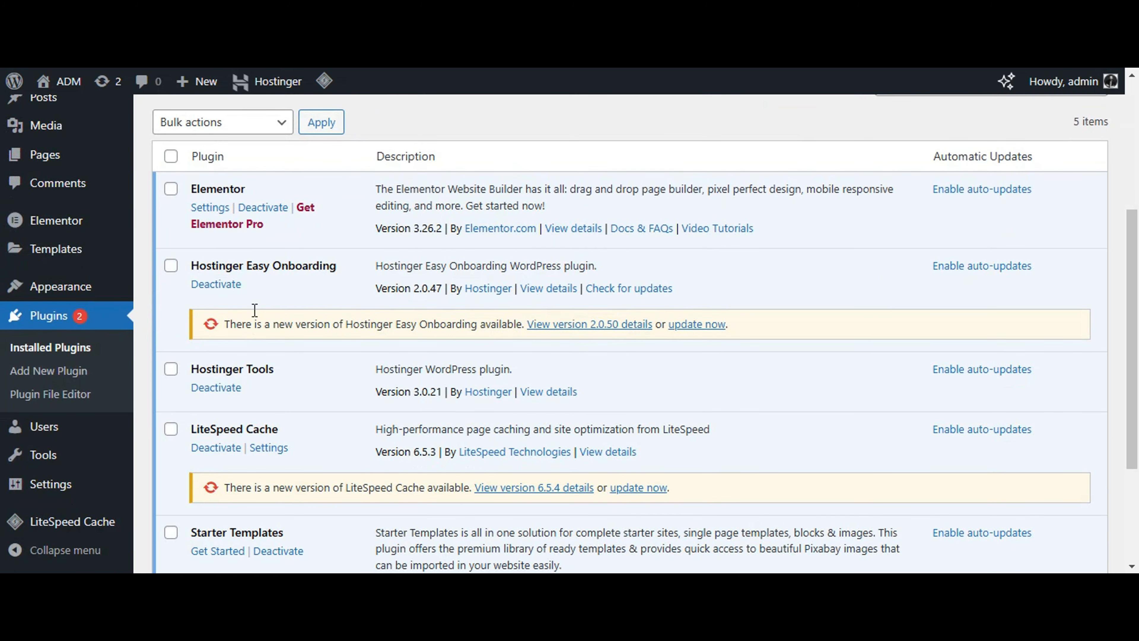
{"action": "scroll", "coordinate": [209, 333], "scroll_direction": "down", "scroll_amount": 4}
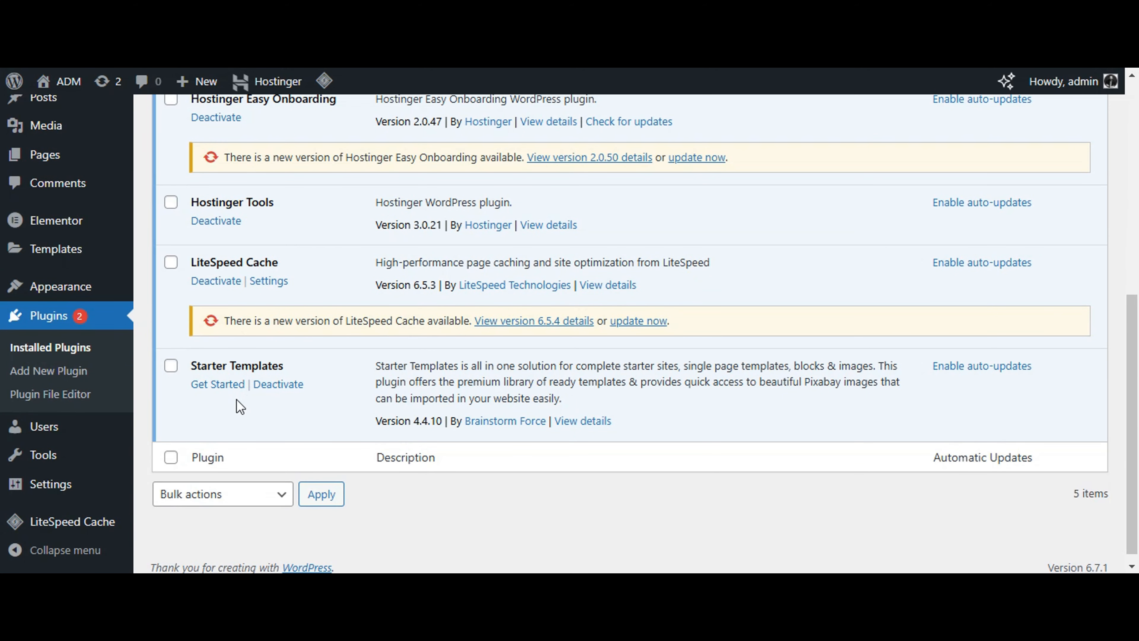
{"action": "left_click", "coordinate": [207, 387]}
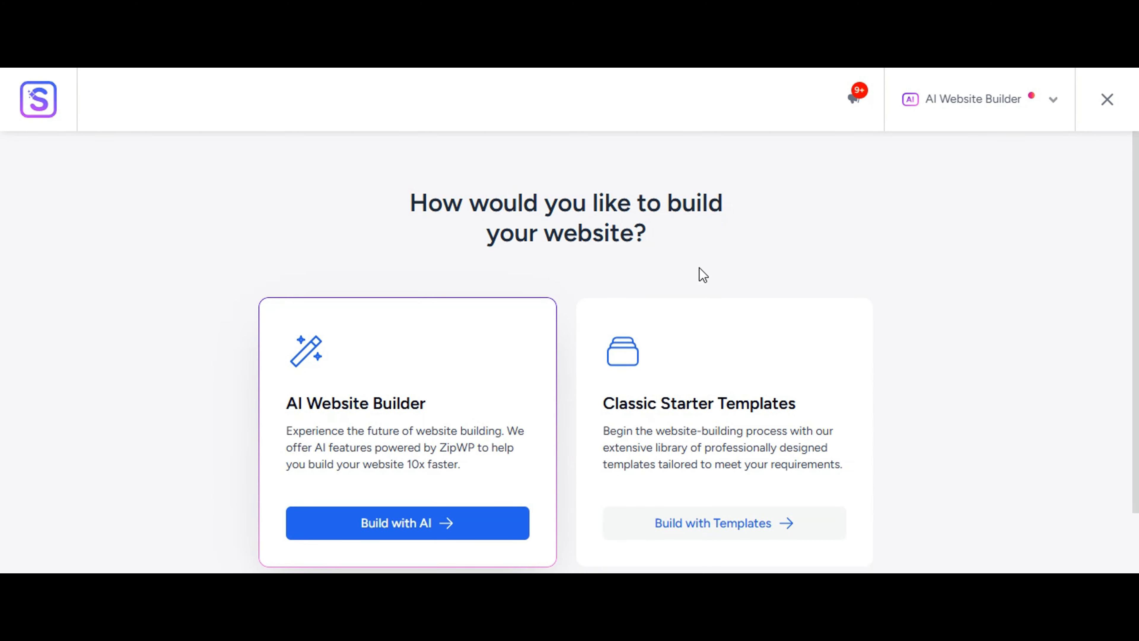
Choose to build the website with Classic Starter Templates and select Elementor as the page builder
{"action": "scroll", "coordinate": [704, 275], "scroll_direction": "down", "scroll_amount": 2}
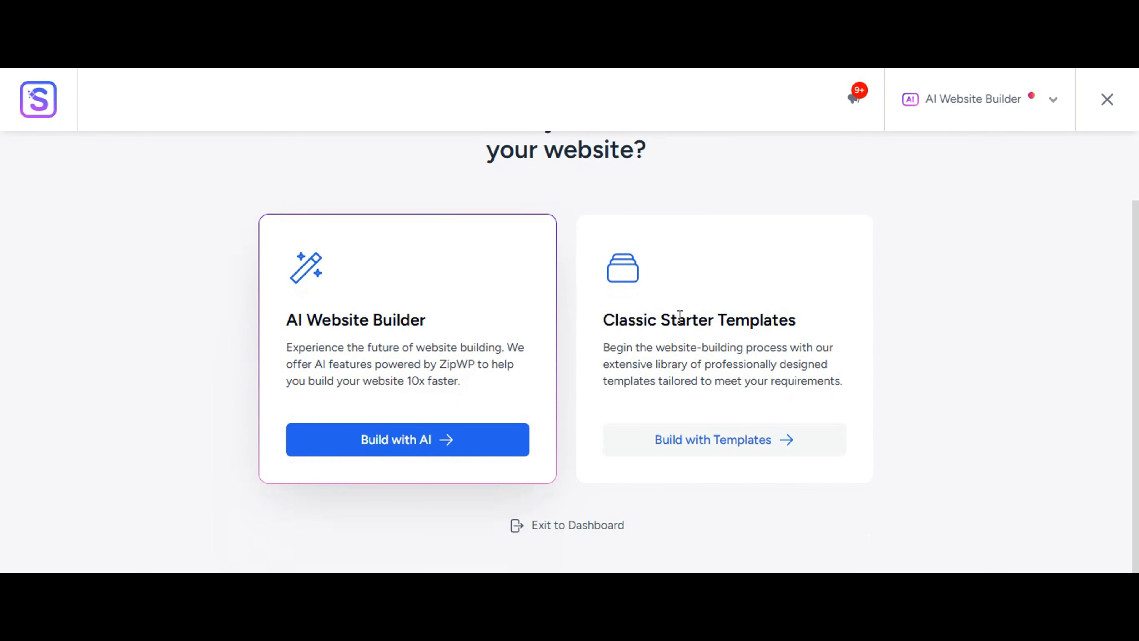
{"action": "left_click_drag", "start_coordinate": [604, 322], "coordinate": [802, 323]}
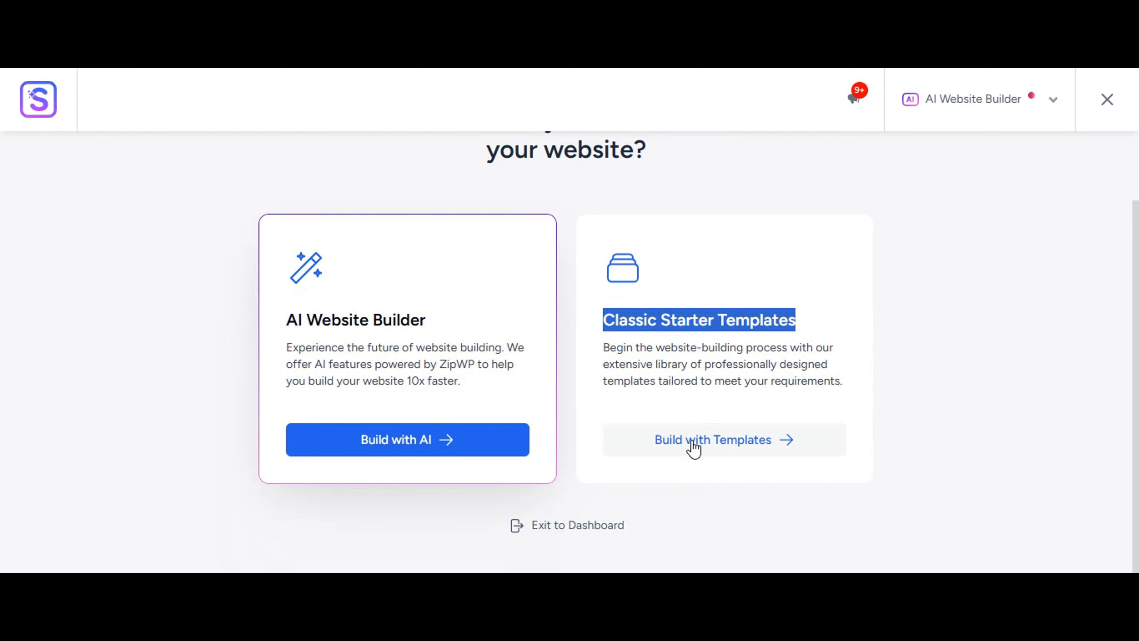
{"action": "left_click_drag", "start_coordinate": [426, 320], "coordinate": [325, 321]}
{"action": "left_click", "coordinate": [265, 353]}
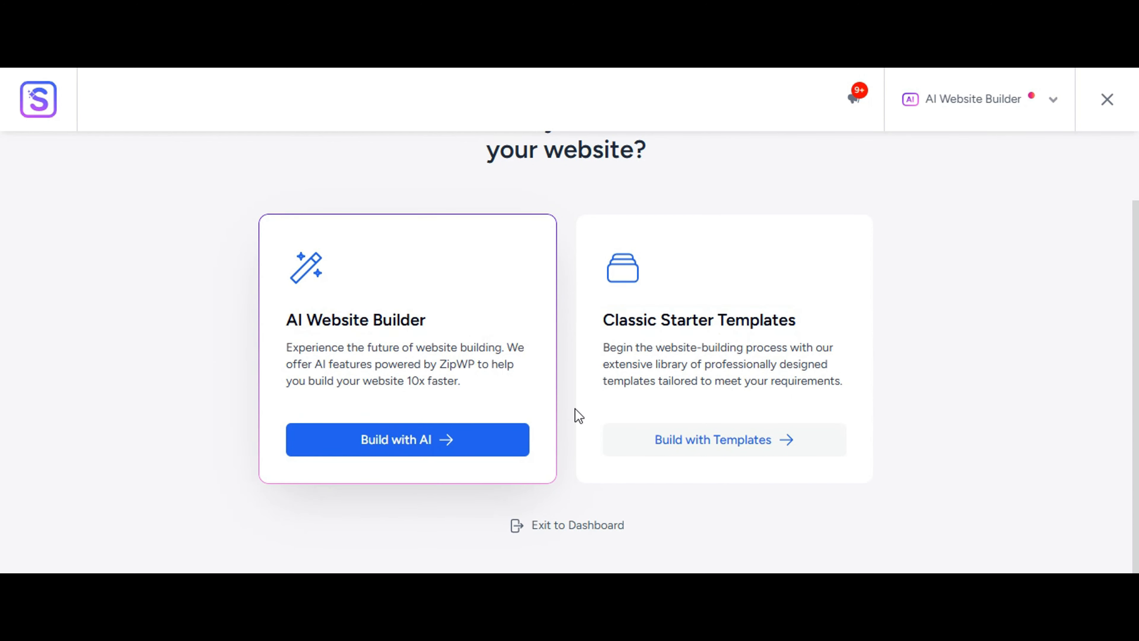
{"action": "left_click", "coordinate": [724, 456]}
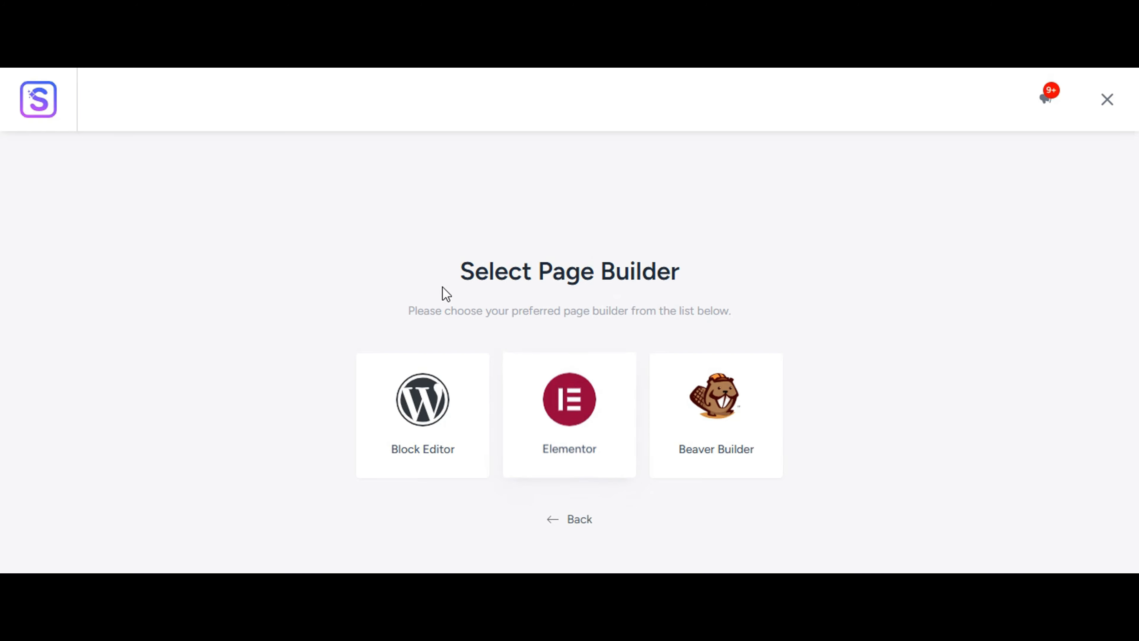
{"action": "left_click_drag", "start_coordinate": [435, 278], "coordinate": [725, 283]}
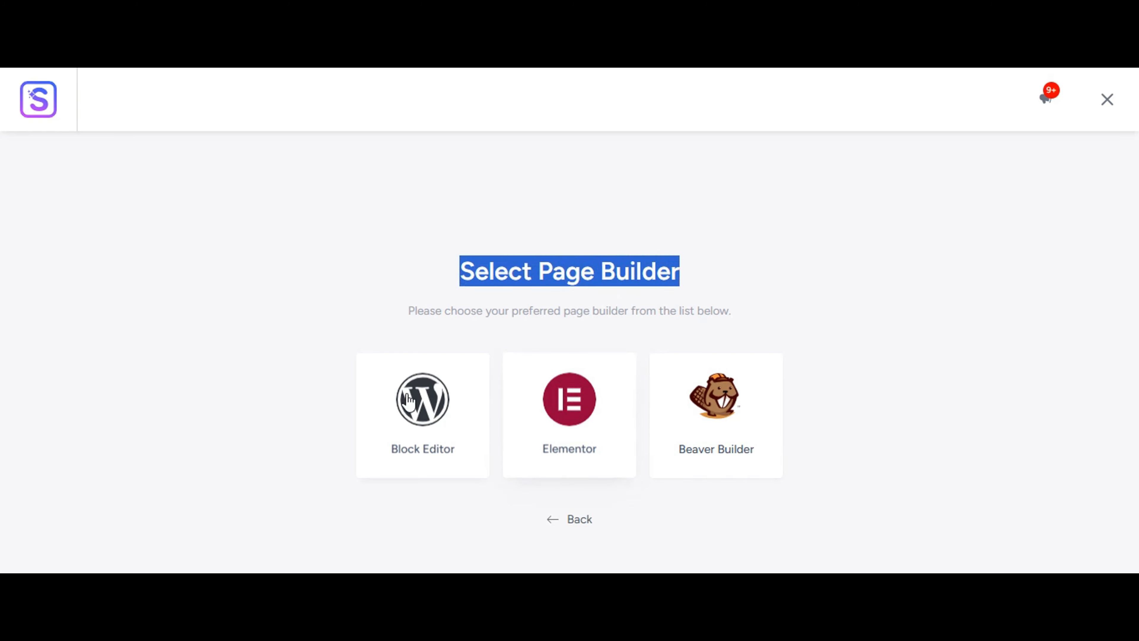
{"action": "left_click", "coordinate": [575, 403]}
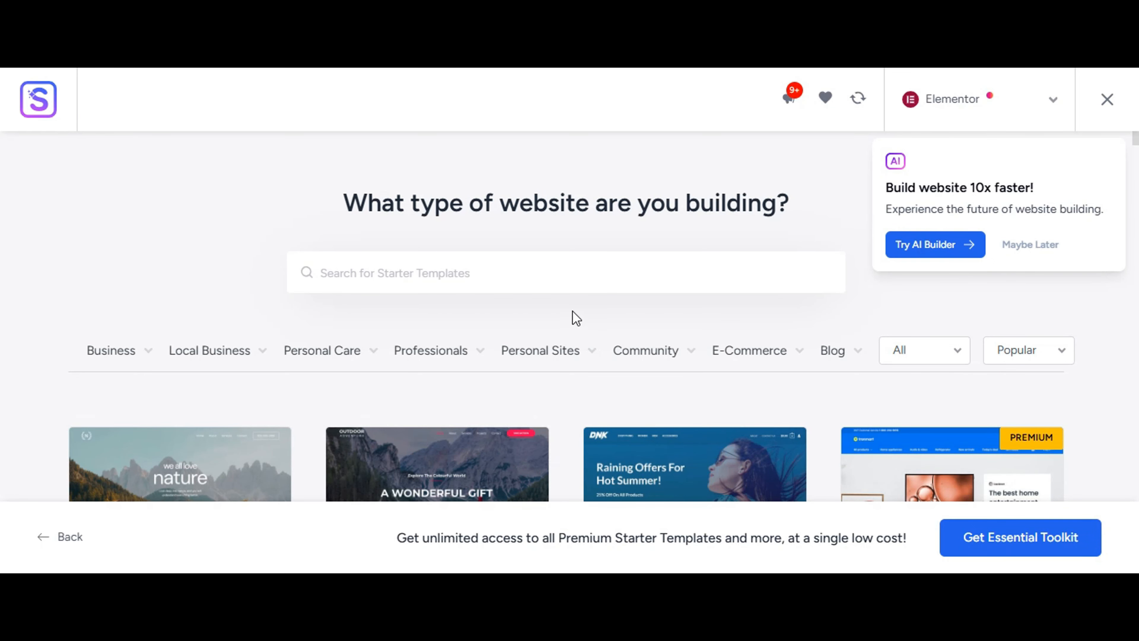
Browse the gallery of Elementor starter templates to compare the available designs
{"action": "scroll", "coordinate": [572, 311], "scroll_direction": "down", "scroll_amount": 6}
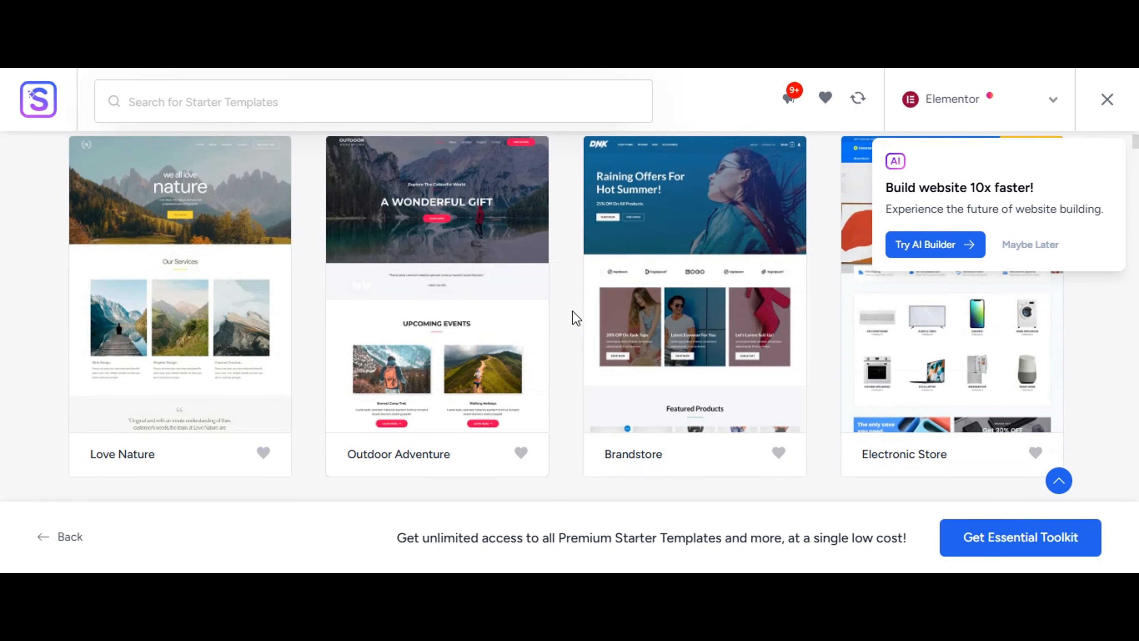
{"action": "scroll", "coordinate": [573, 312], "scroll_direction": "down", "scroll_amount": 10}
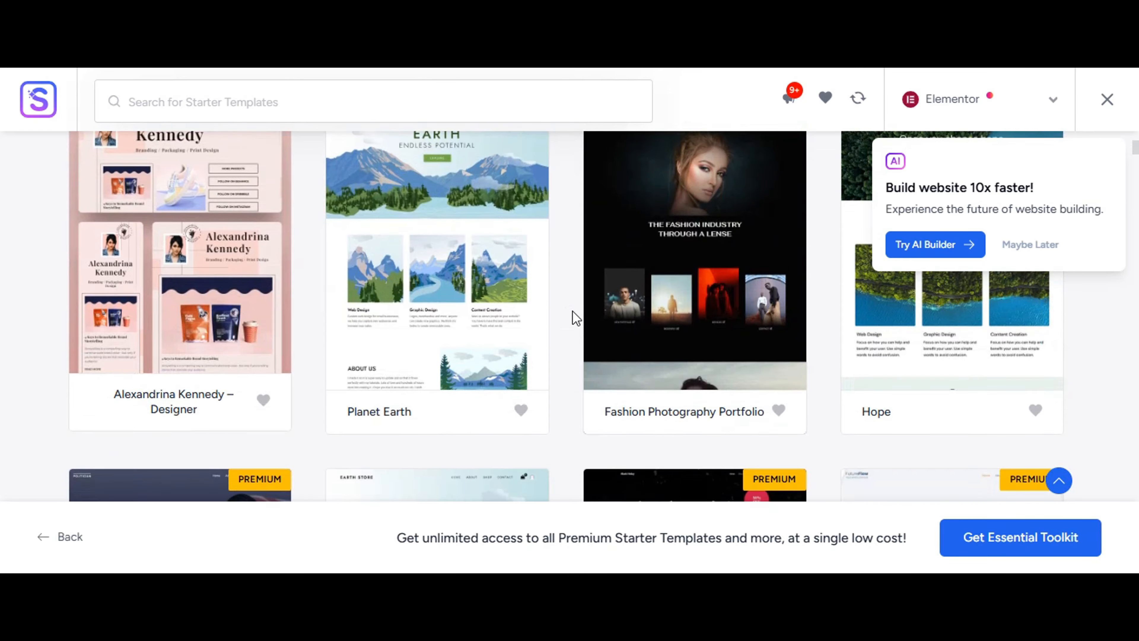
{"action": "scroll", "coordinate": [572, 311], "scroll_direction": "down", "scroll_amount": 5}
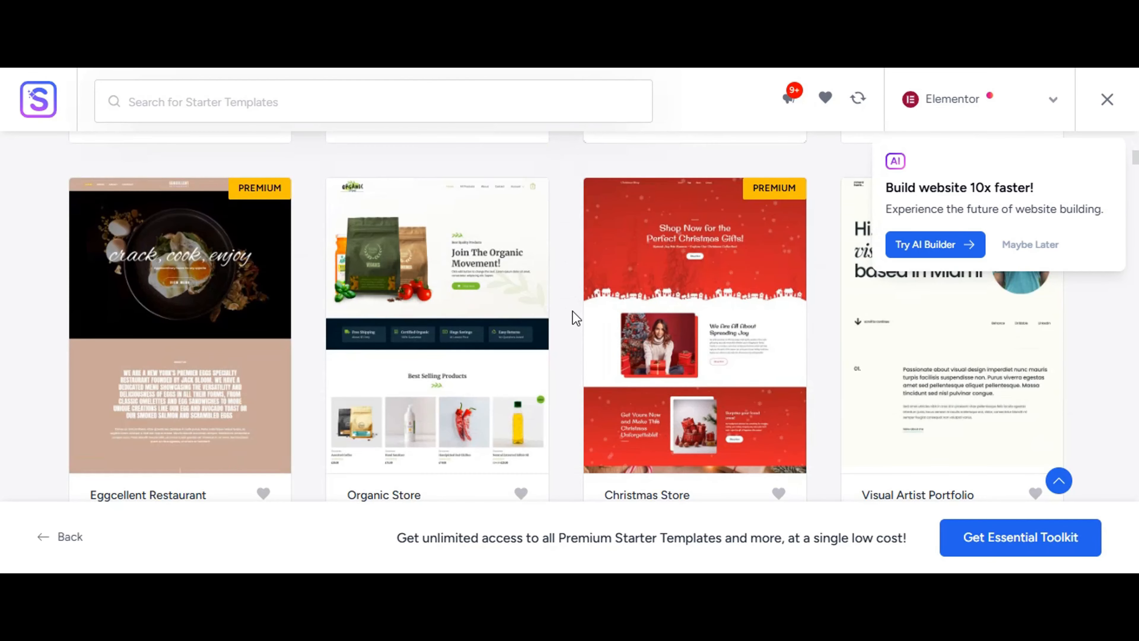
{"action": "scroll", "coordinate": [564, 317], "scroll_direction": "down", "scroll_amount": 7}
{"action": "scroll", "coordinate": [564, 316], "scroll_direction": "up", "scroll_amount": 10}
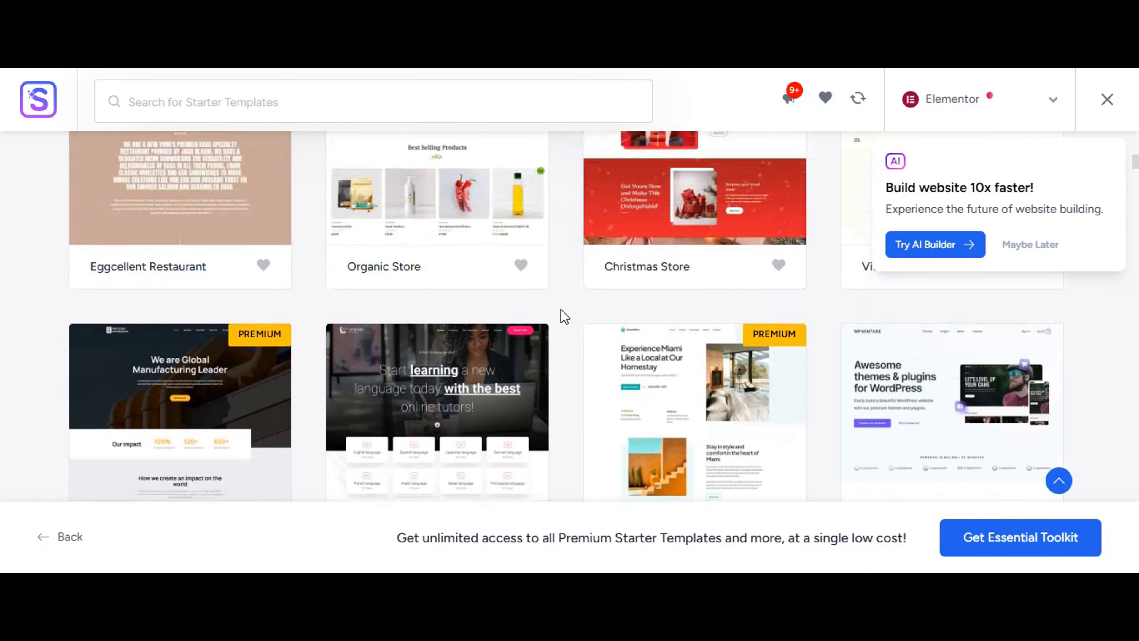
{"action": "scroll", "coordinate": [564, 316], "scroll_direction": "up", "scroll_amount": 8}
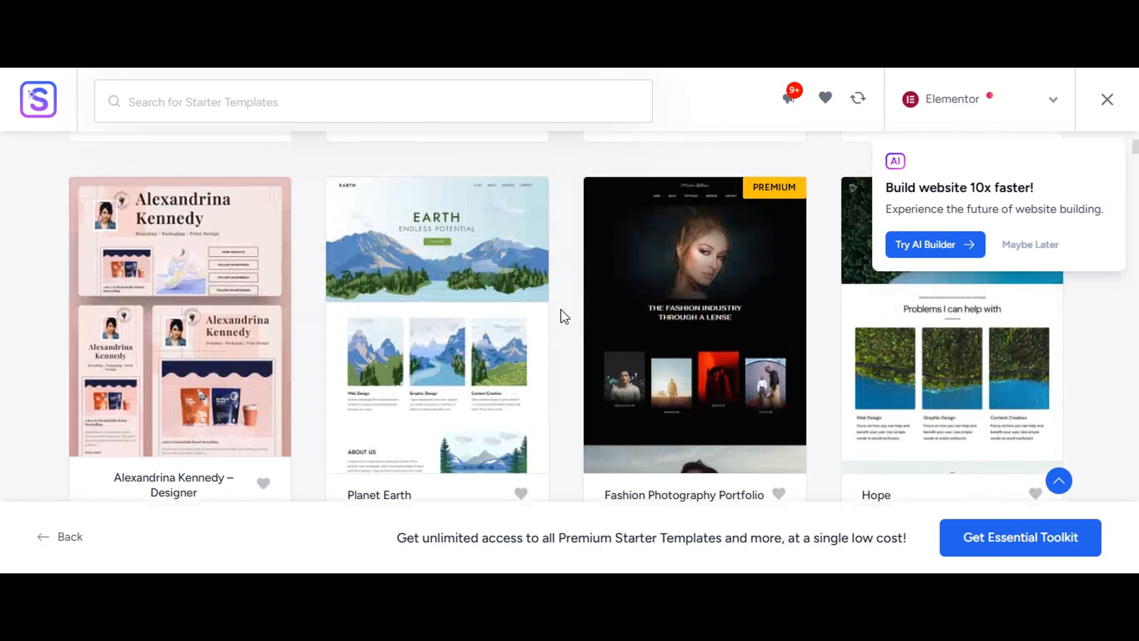
{"action": "scroll", "coordinate": [565, 317], "scroll_direction": "up", "scroll_amount": 10}
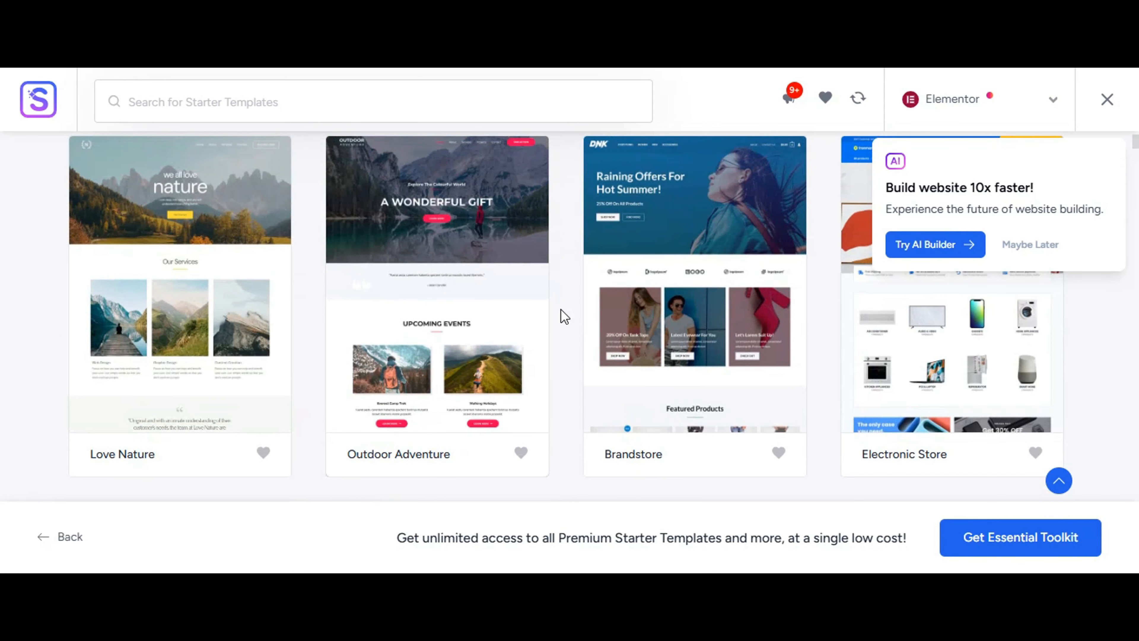
{"action": "scroll", "coordinate": [564, 316], "scroll_direction": "down", "scroll_amount": 3}
{"action": "scroll", "coordinate": [563, 316], "scroll_direction": "down", "scroll_amount": 5}
{"action": "scroll", "coordinate": [562, 315], "scroll_direction": "up", "scroll_amount": 4}
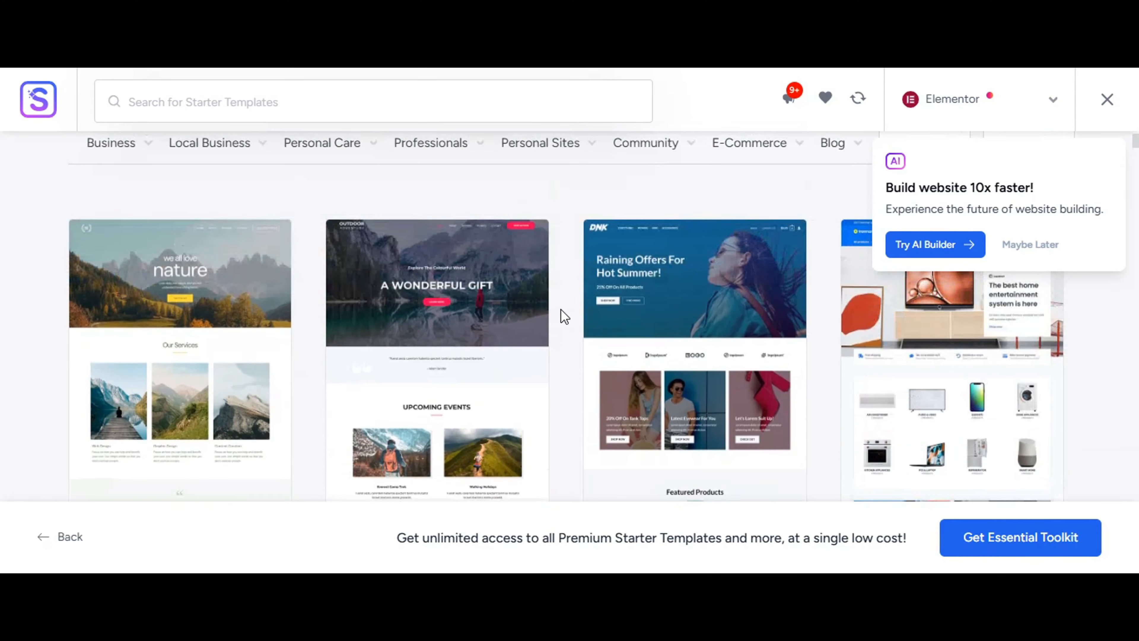
{"action": "scroll", "coordinate": [239, 328], "scroll_direction": "down", "scroll_amount": 2}
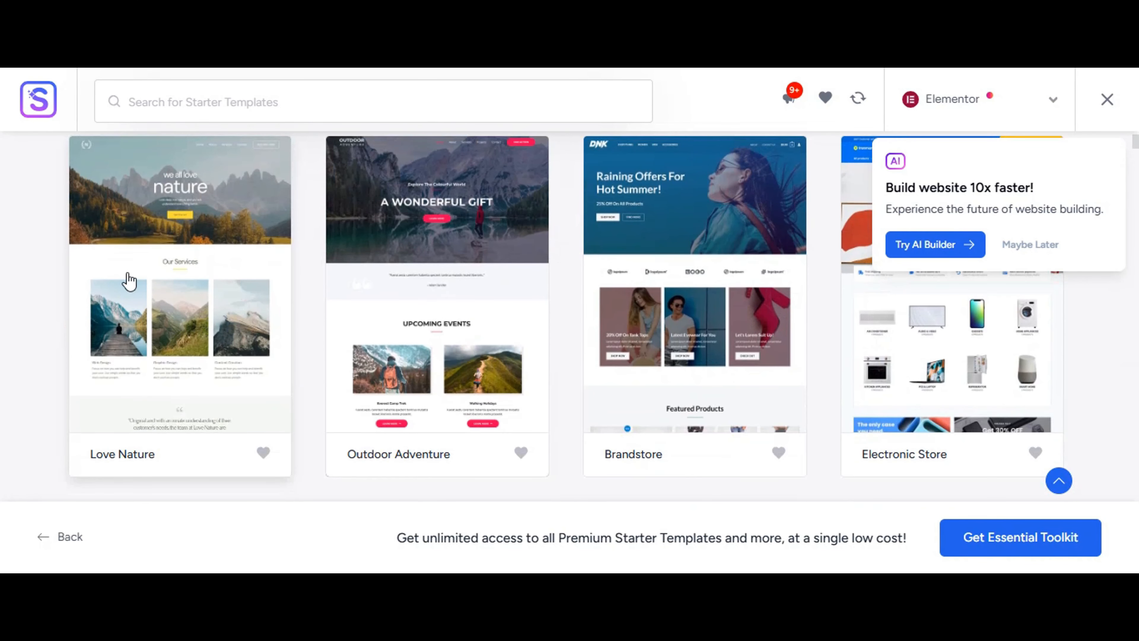
Select the Love Nature template and continue with its DM Sans & DM Sans font pair and Original color palette
{"action": "left_click", "coordinate": [167, 220]}
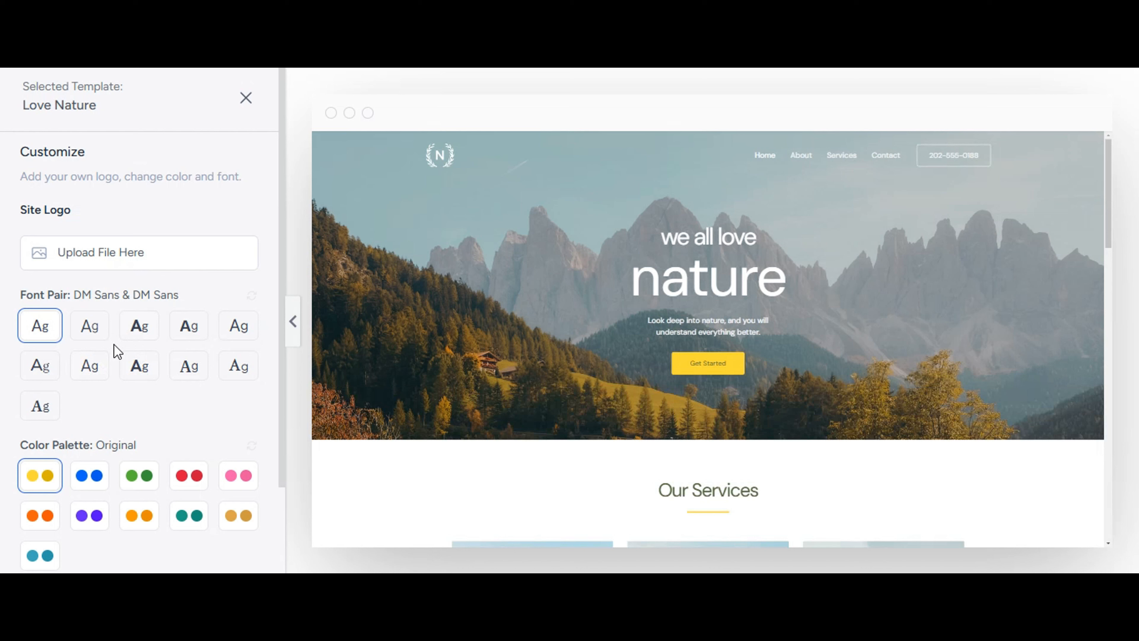
{"action": "scroll", "coordinate": [112, 349], "scroll_direction": "down", "scroll_amount": 1}
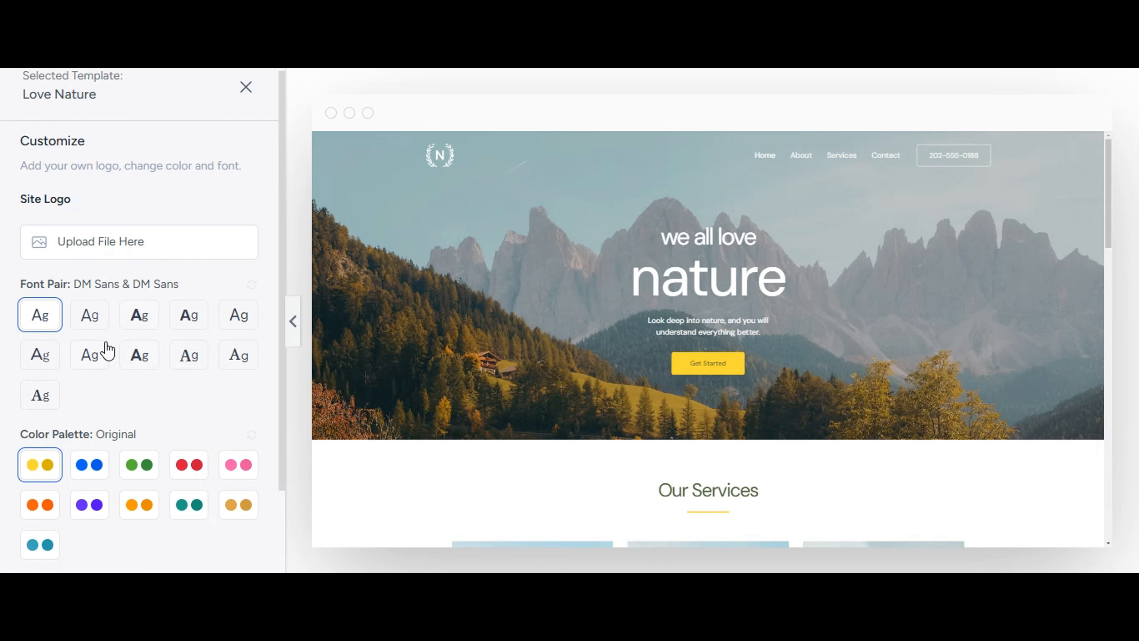
{"action": "scroll", "coordinate": [108, 351], "scroll_direction": "down", "scroll_amount": 3}
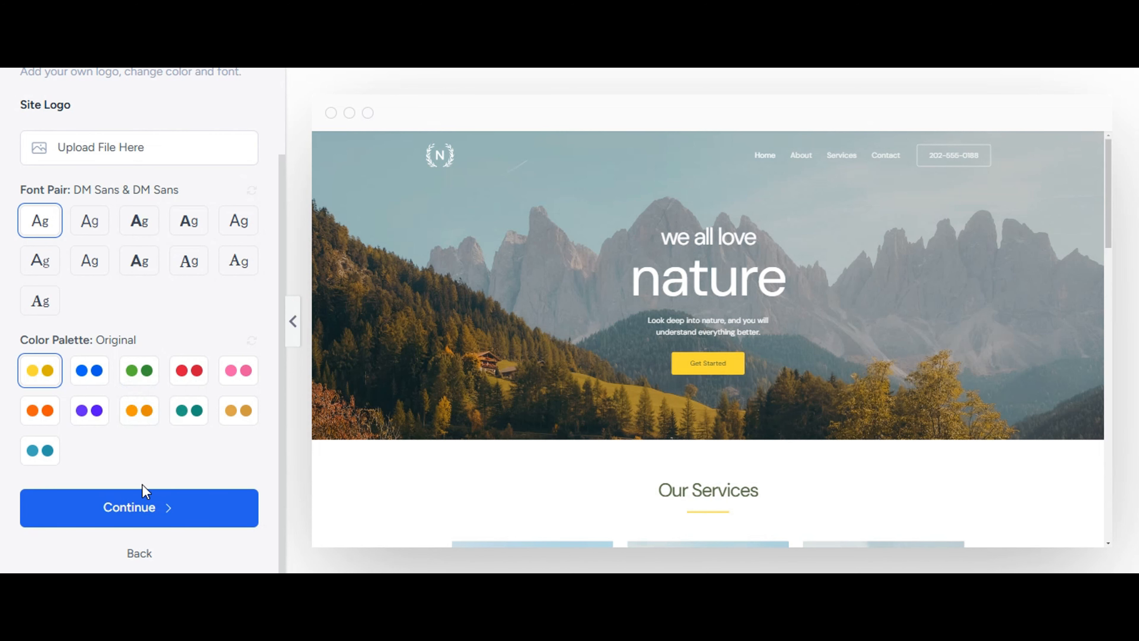
{"action": "left_click", "coordinate": [145, 505]}
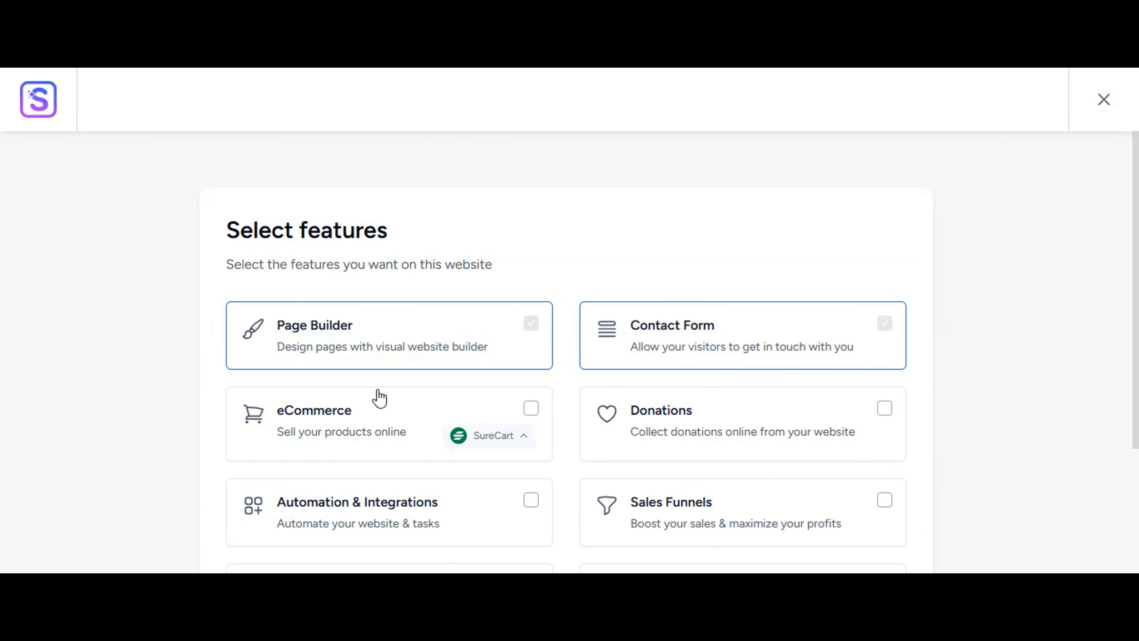
Review the optional website features, skip that selection, and look over the final details form
{"action": "scroll", "coordinate": [569, 262], "scroll_direction": "down", "scroll_amount": 2}
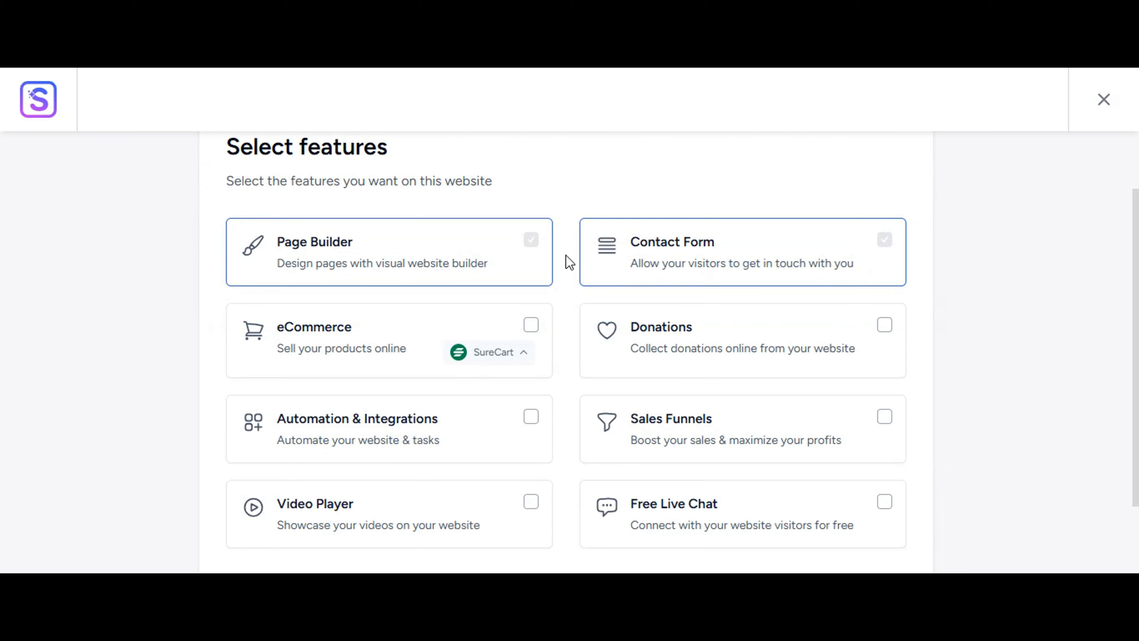
{"action": "scroll", "coordinate": [566, 254], "scroll_direction": "down", "scroll_amount": 3}
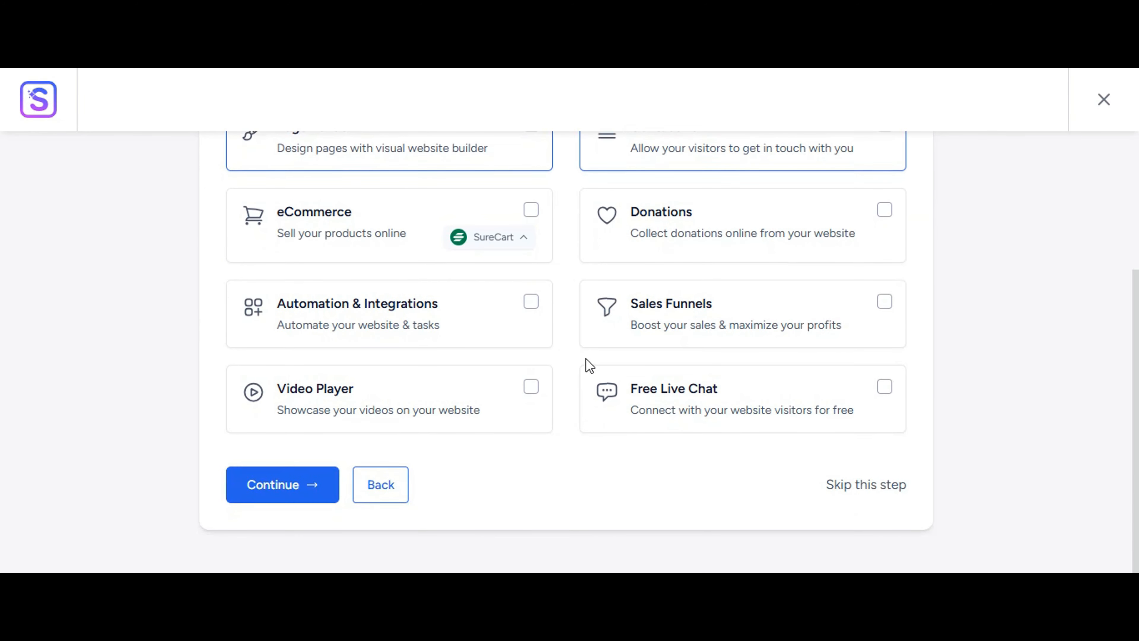
{"action": "scroll", "coordinate": [565, 383], "scroll_direction": "up", "scroll_amount": 4}
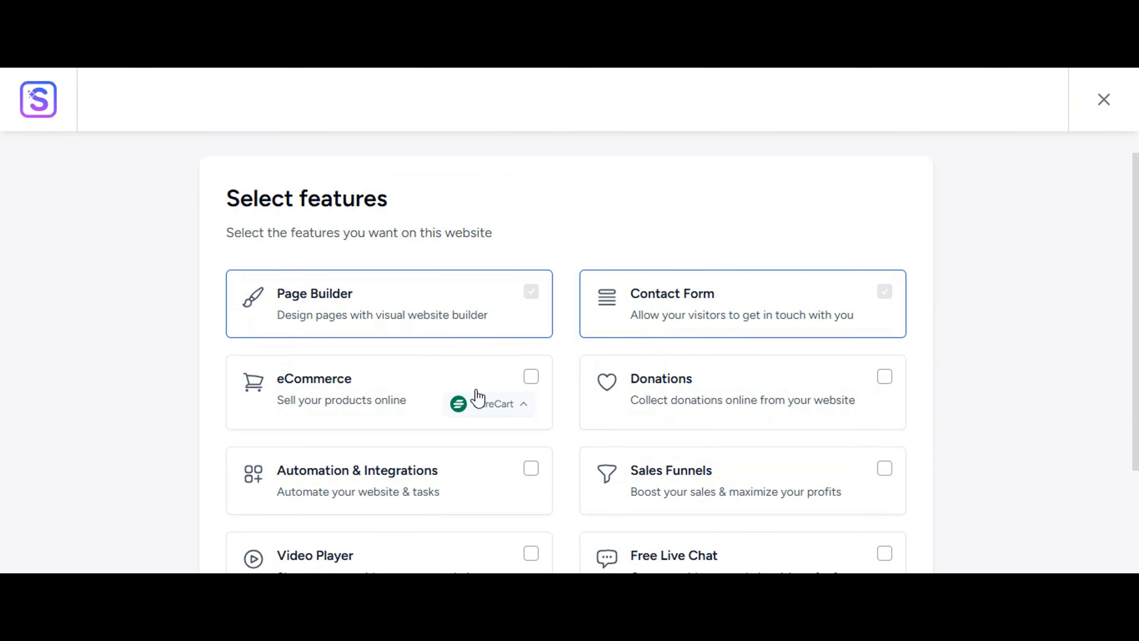
{"action": "scroll", "coordinate": [758, 391], "scroll_direction": "down", "scroll_amount": 4}
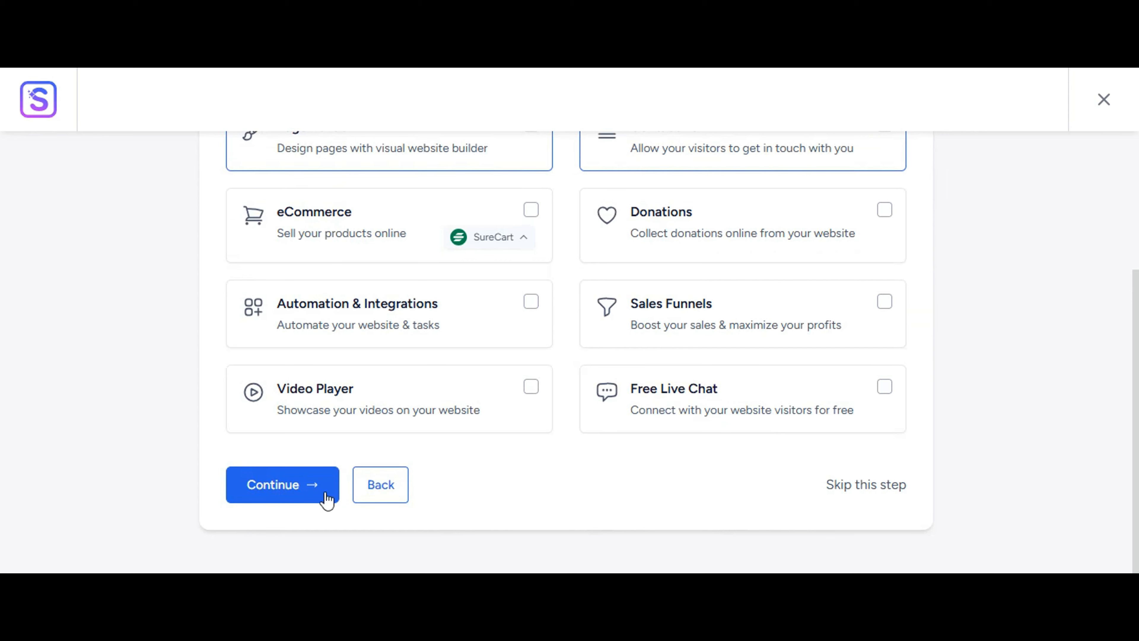
{"action": "left_click", "coordinate": [851, 489]}
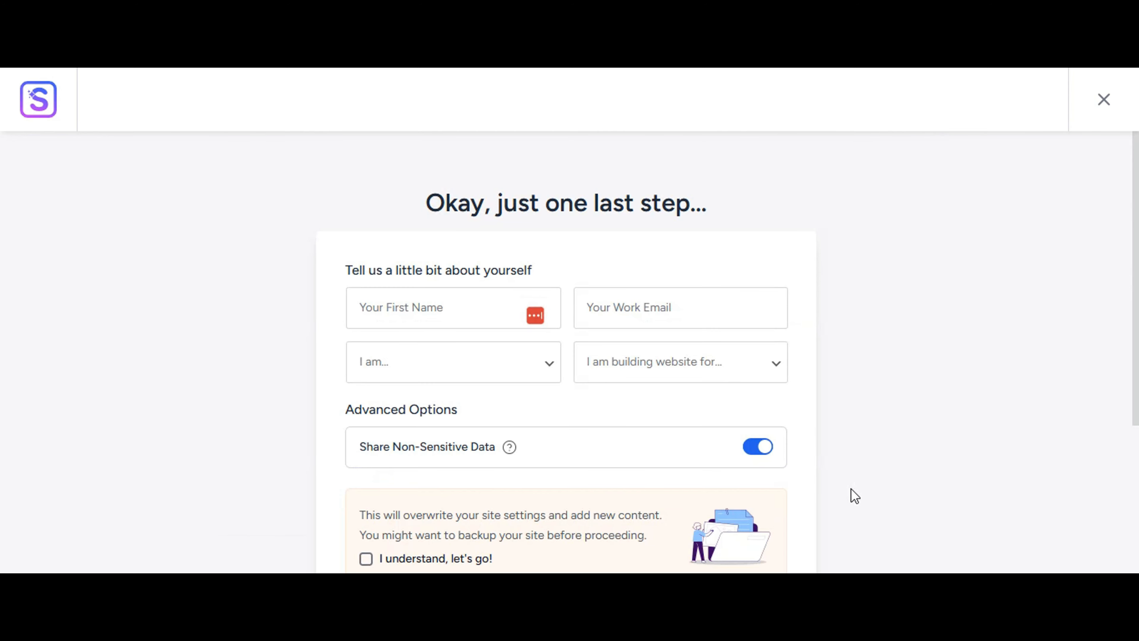
{"action": "scroll", "coordinate": [805, 346], "scroll_direction": "down", "scroll_amount": 4}
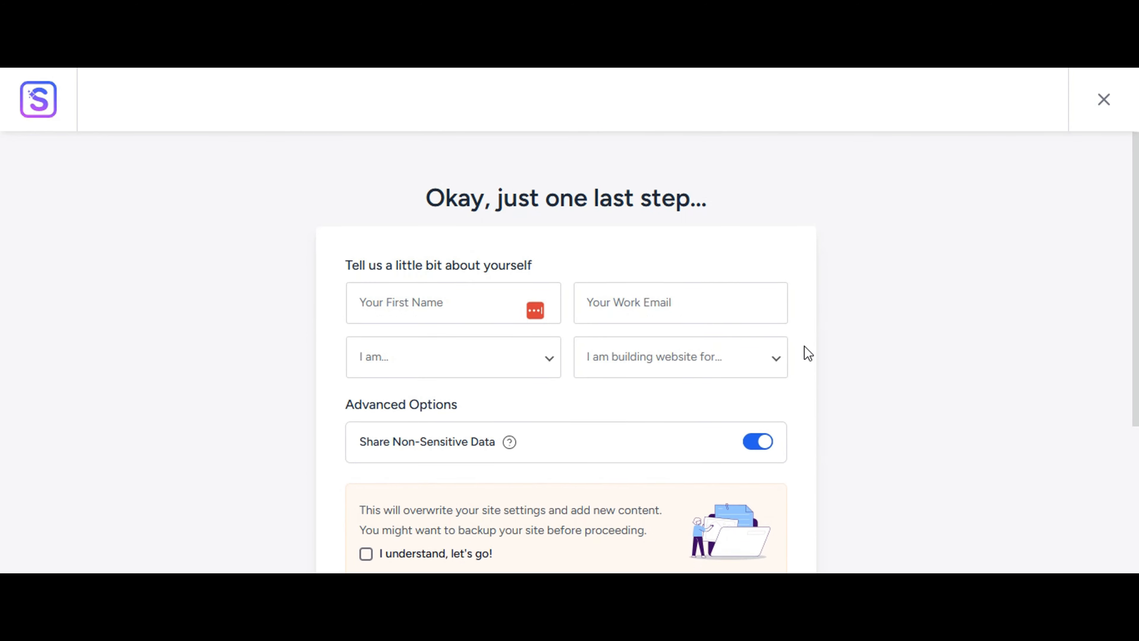
{"action": "scroll", "coordinate": [804, 346], "scroll_direction": "up", "scroll_amount": 2}
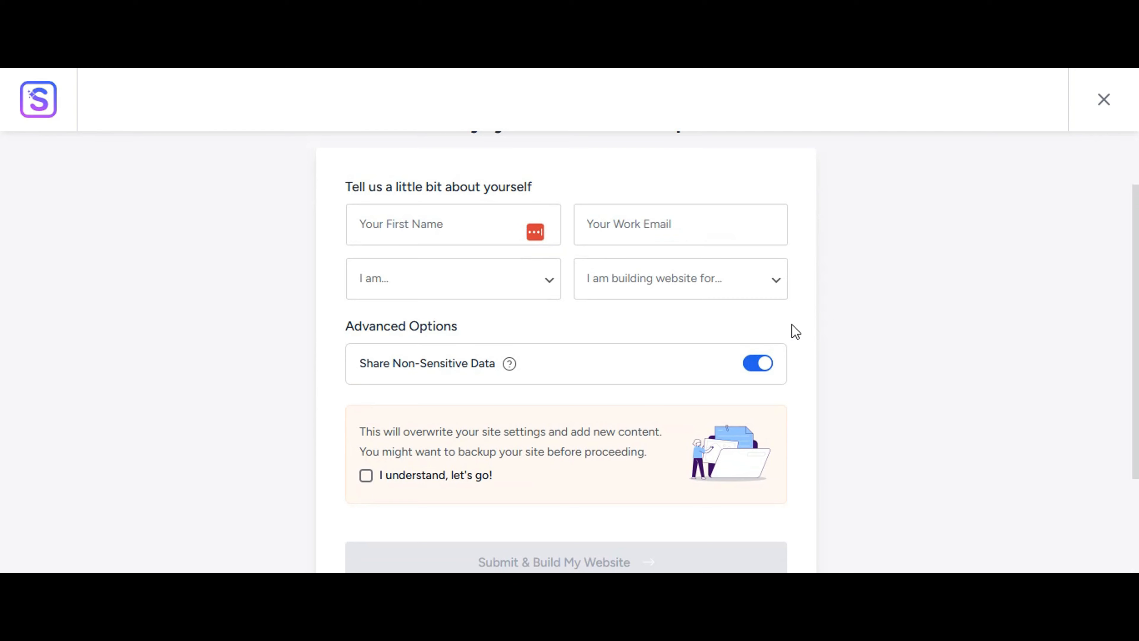
Fill in the first name and work email, and set the experience level to Beginner and the website purpose to Myself/My Company
{"action": "scroll", "coordinate": [796, 328], "scroll_direction": "up", "scroll_amount": 2}
{"action": "scroll", "coordinate": [796, 325], "scroll_direction": "down", "scroll_amount": 6}
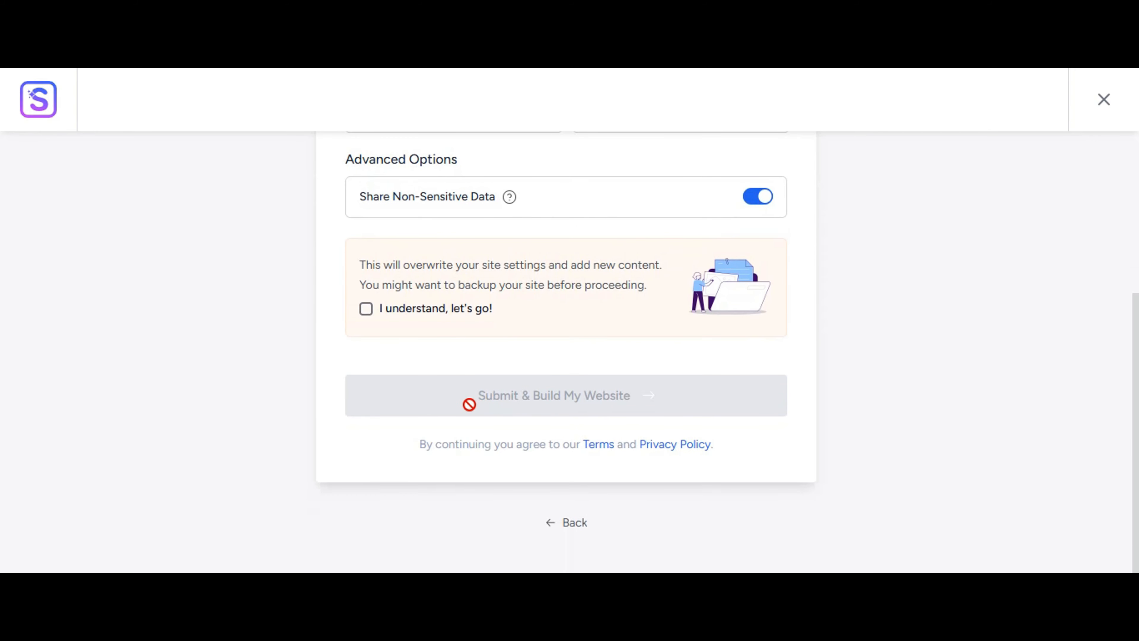
{"action": "scroll", "coordinate": [658, 382], "scroll_direction": "up", "scroll_amount": 4}
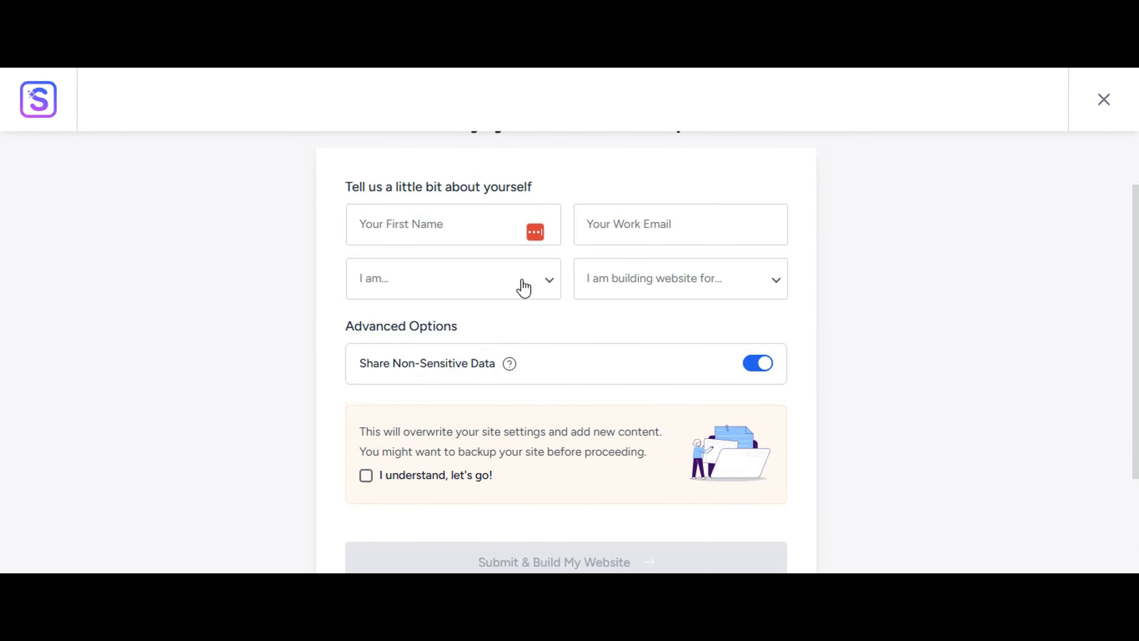
{"action": "left_click", "coordinate": [435, 233]}
{"action": "left_click", "coordinate": [499, 288]}
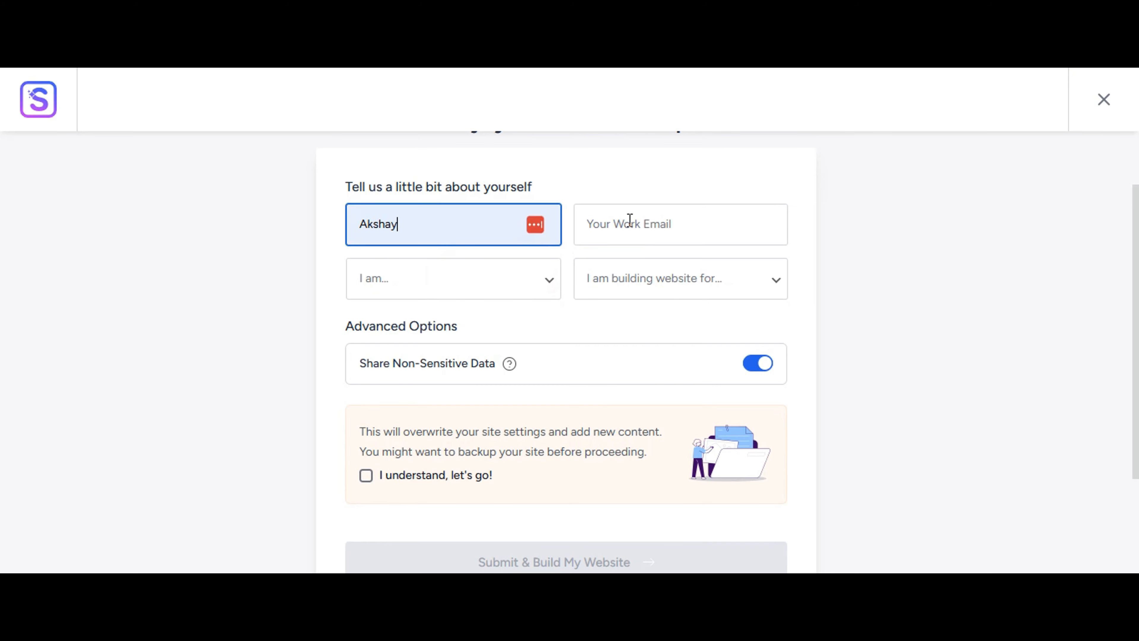
{"action": "left_click", "coordinate": [628, 224]}
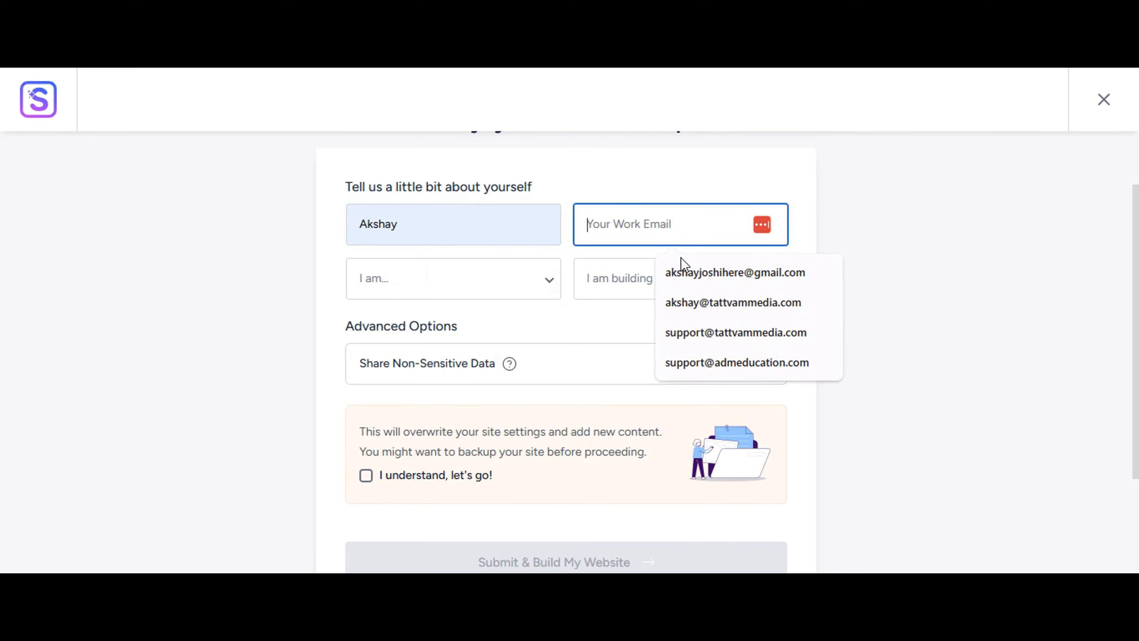
{"action": "left_click", "coordinate": [687, 304]}
{"action": "left_click", "coordinate": [406, 291]}
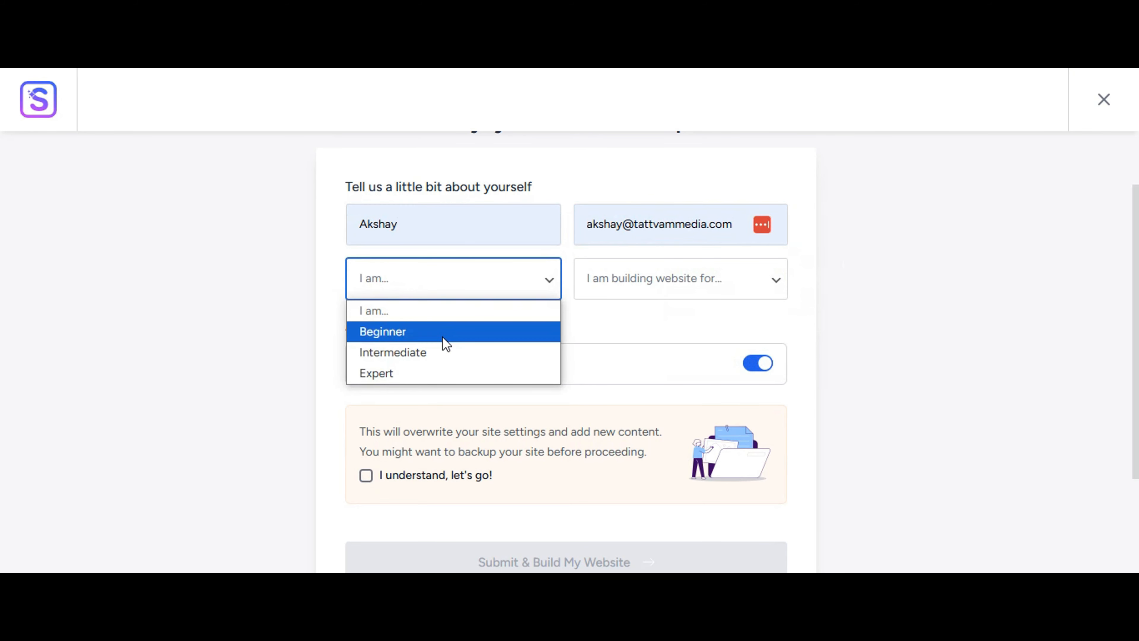
{"action": "left_click", "coordinate": [443, 336]}
{"action": "left_click", "coordinate": [641, 286]}
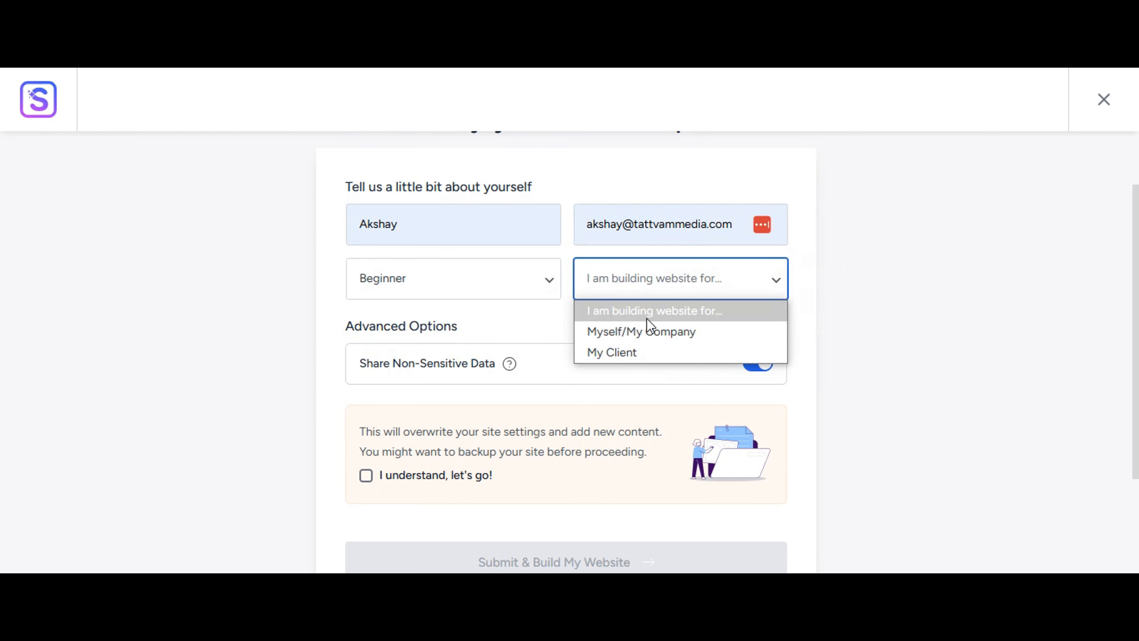
{"action": "left_click", "coordinate": [643, 333]}
Accept the notice about overwriting site settings and submit the form to start building the website
{"action": "scroll", "coordinate": [520, 381], "scroll_direction": "down", "scroll_amount": 2}
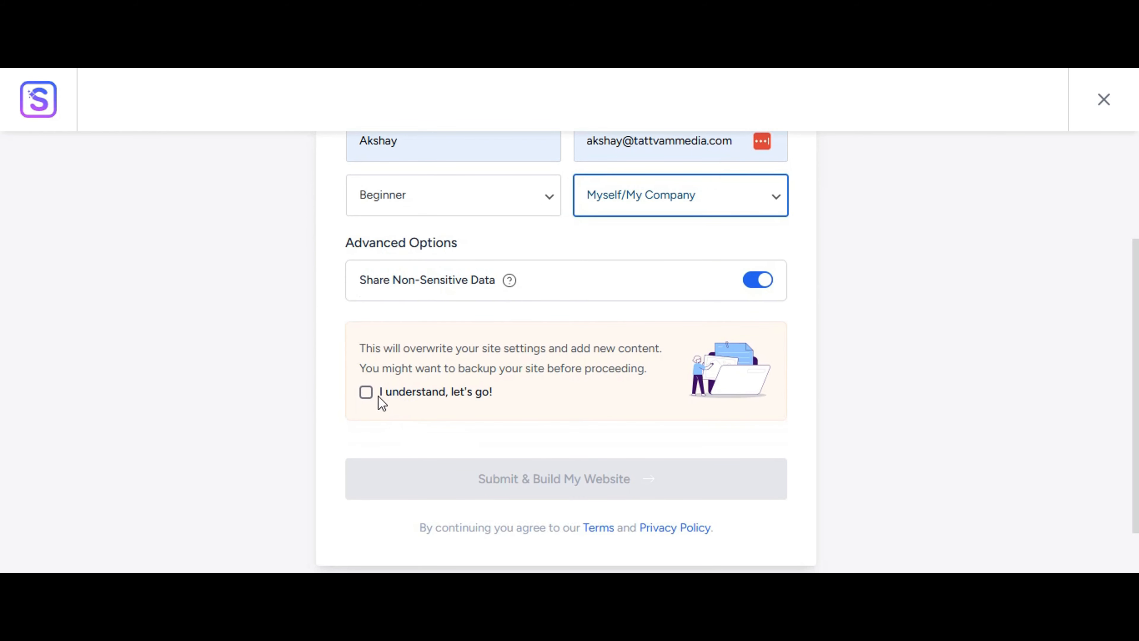
{"action": "left_click", "coordinate": [365, 394]}
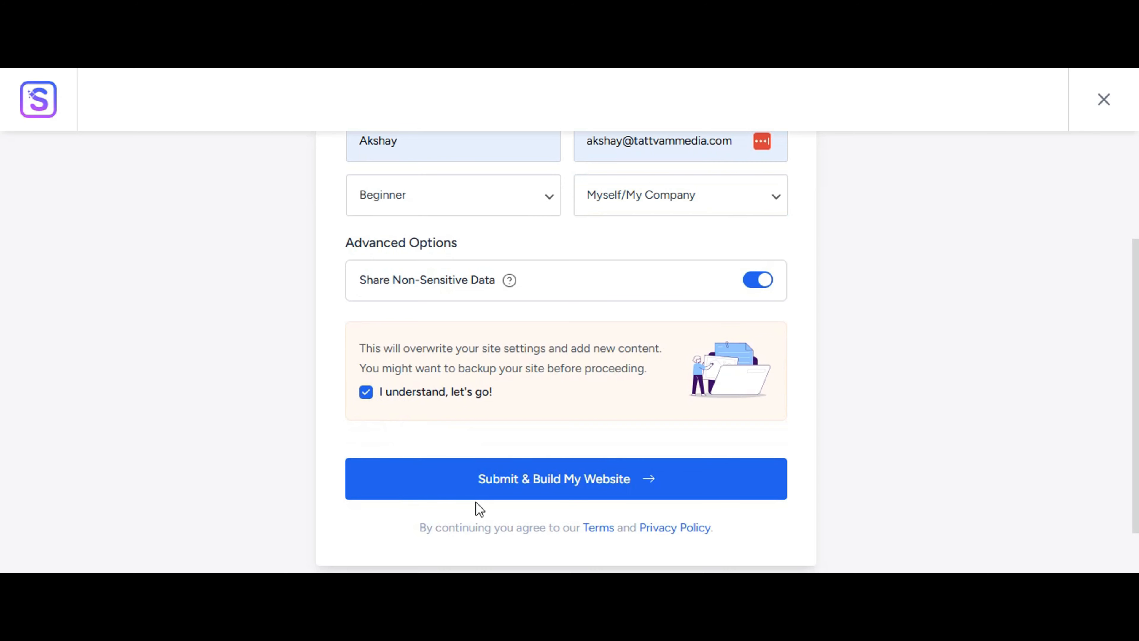
{"action": "left_click", "coordinate": [502, 495]}
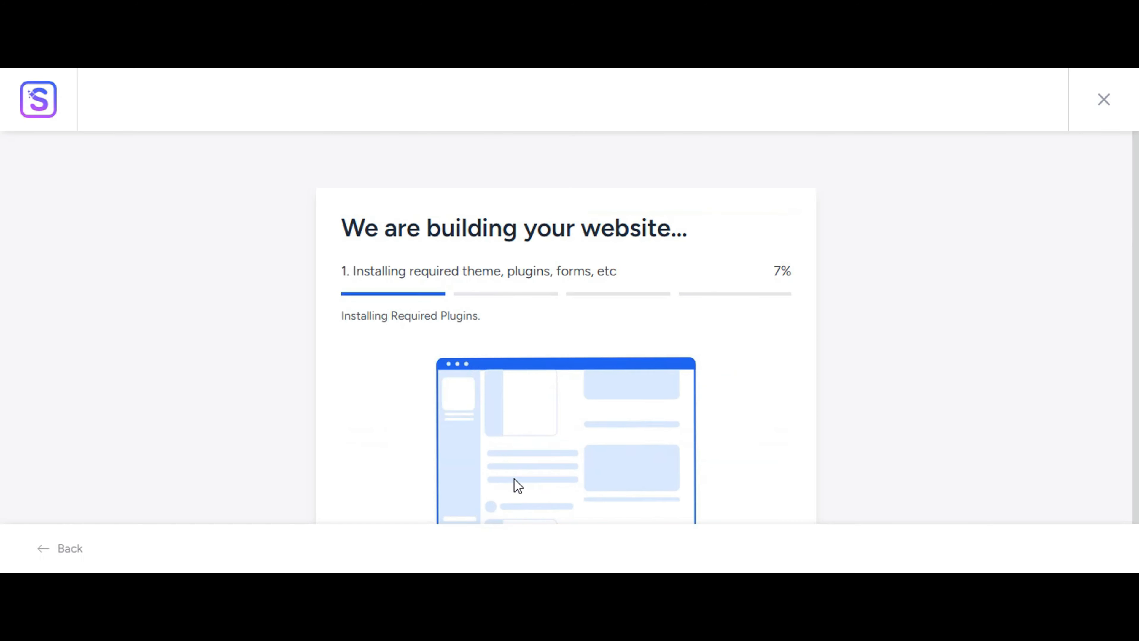
{"action": "scroll", "coordinate": [515, 480], "scroll_direction": "down", "scroll_amount": 1}
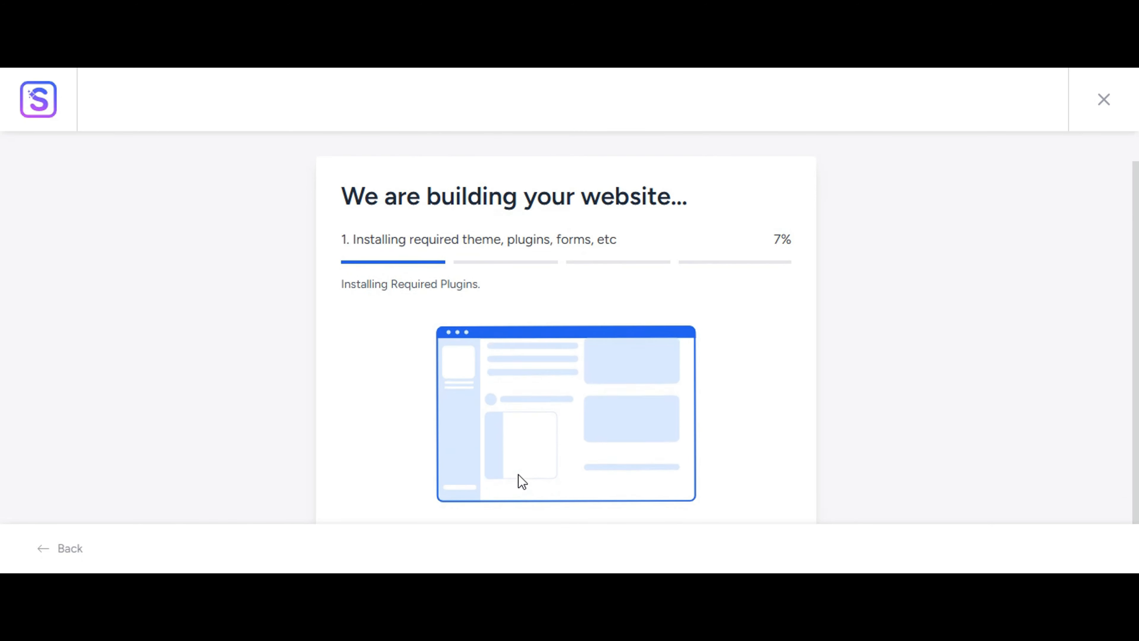
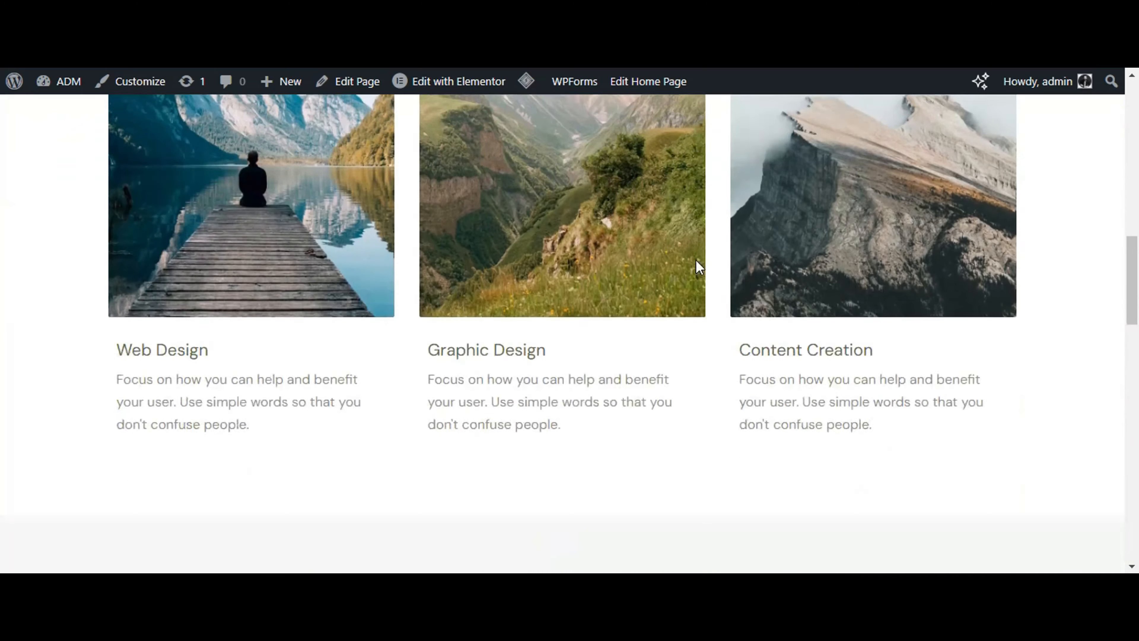
Review the imported site's home page and its About page from top to bottom
{"action": "scroll", "coordinate": [699, 265], "scroll_direction": "down", "scroll_amount": 6}
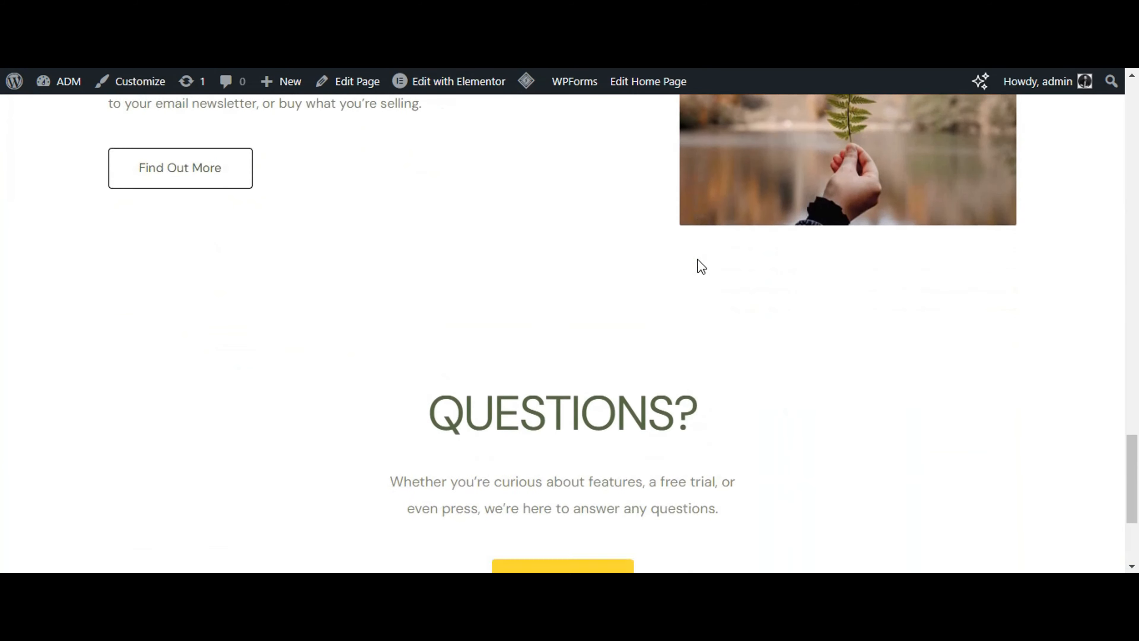
{"action": "scroll", "coordinate": [702, 267], "scroll_direction": "up", "scroll_amount": 10}
{"action": "scroll", "coordinate": [701, 266], "scroll_direction": "up", "scroll_amount": 20}
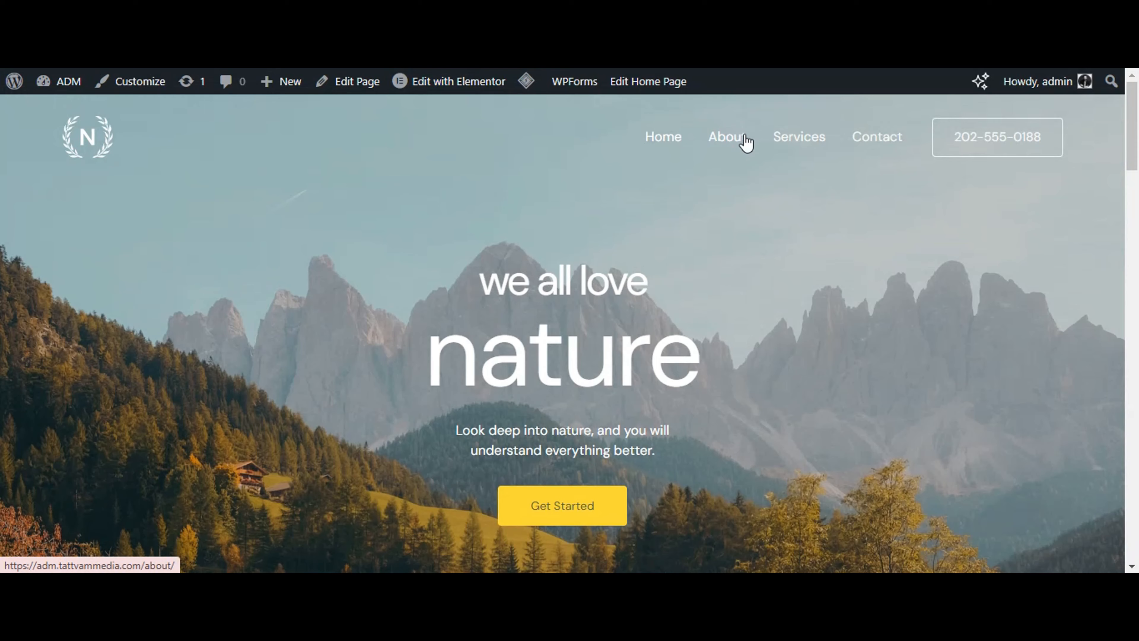
{"action": "left_click", "coordinate": [746, 157]}
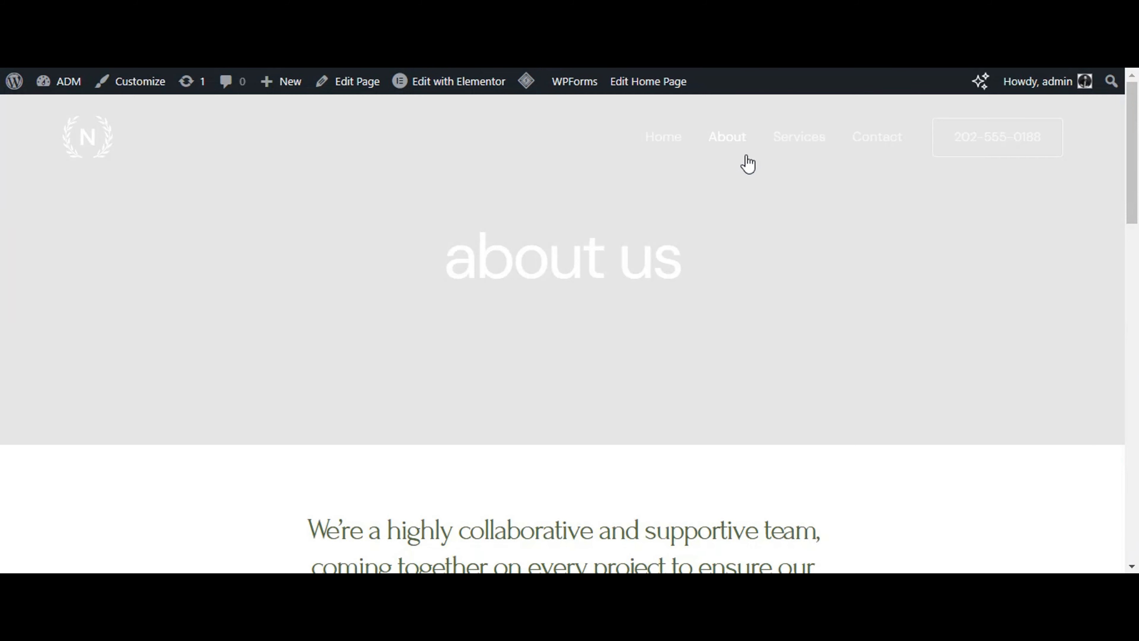
{"action": "scroll", "coordinate": [662, 254], "scroll_direction": "down", "scroll_amount": 20}
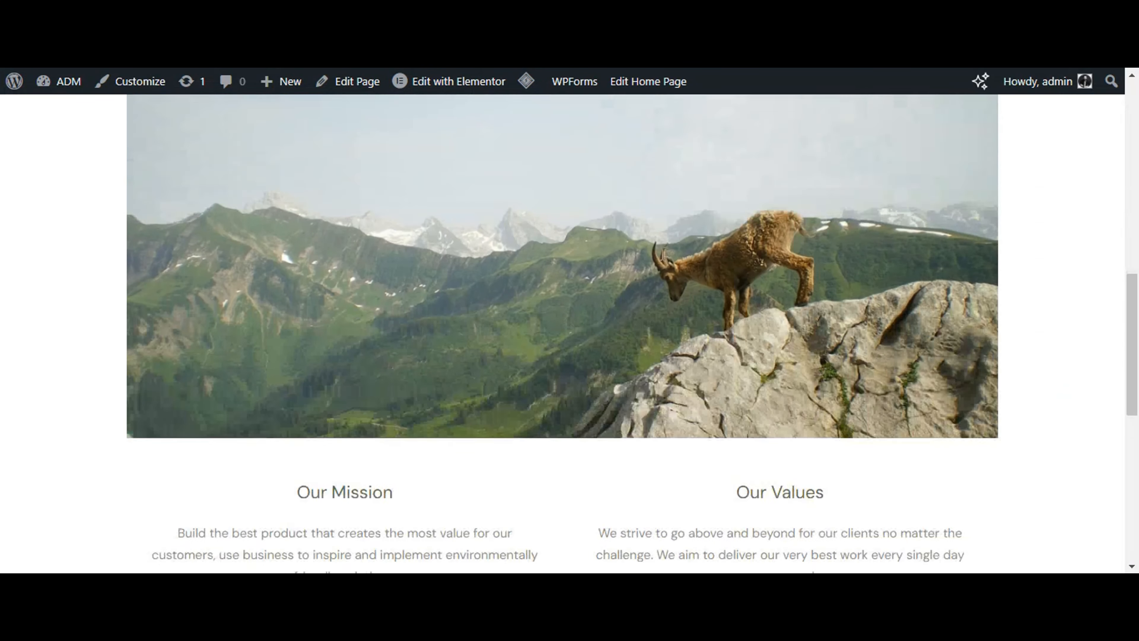
{"action": "scroll", "coordinate": [662, 253], "scroll_direction": "up", "scroll_amount": 20}
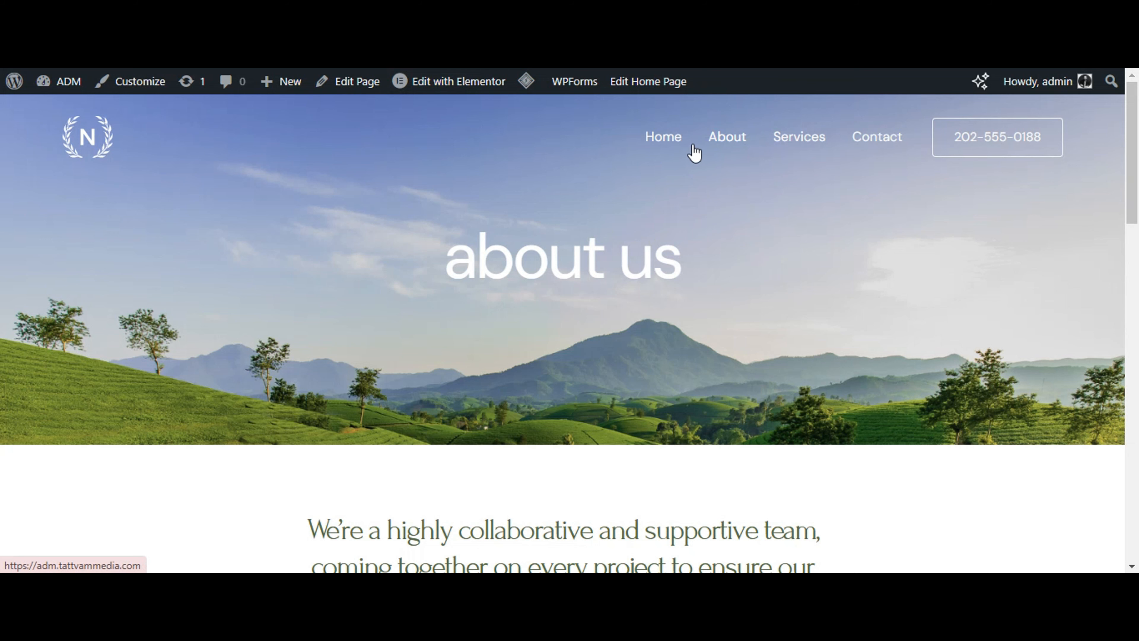
Return to the site's home page and examine the hero text, Our Services heading and service descriptions
{"action": "left_click", "coordinate": [662, 144]}
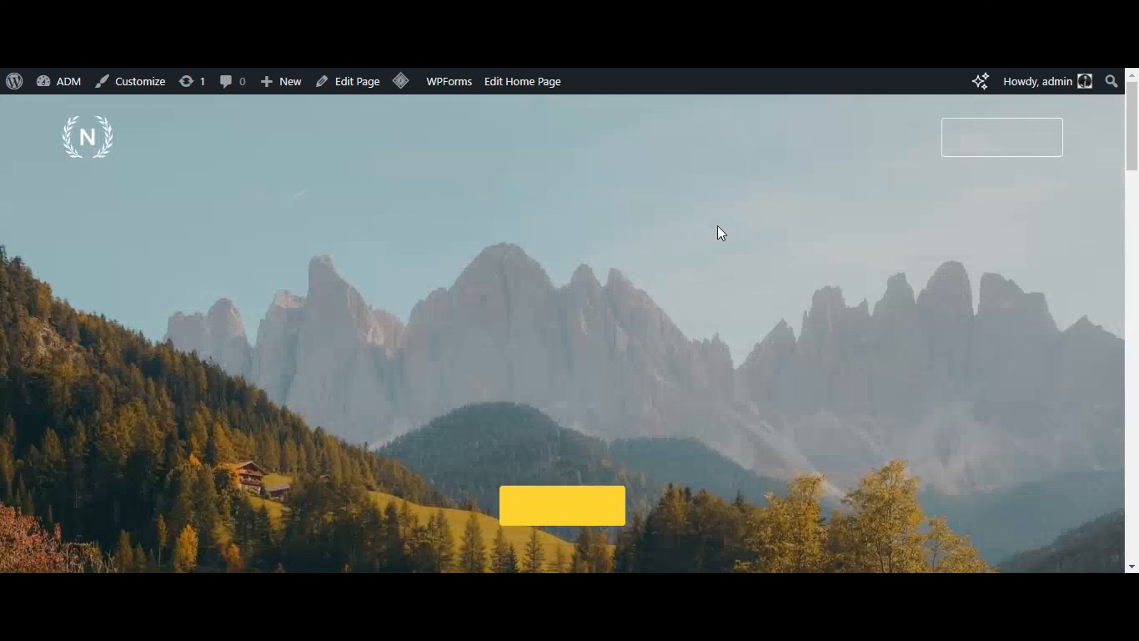
{"action": "scroll", "coordinate": [706, 321], "scroll_direction": "down", "scroll_amount": 1}
{"action": "scroll", "coordinate": [706, 320], "scroll_direction": "down", "scroll_amount": 5}
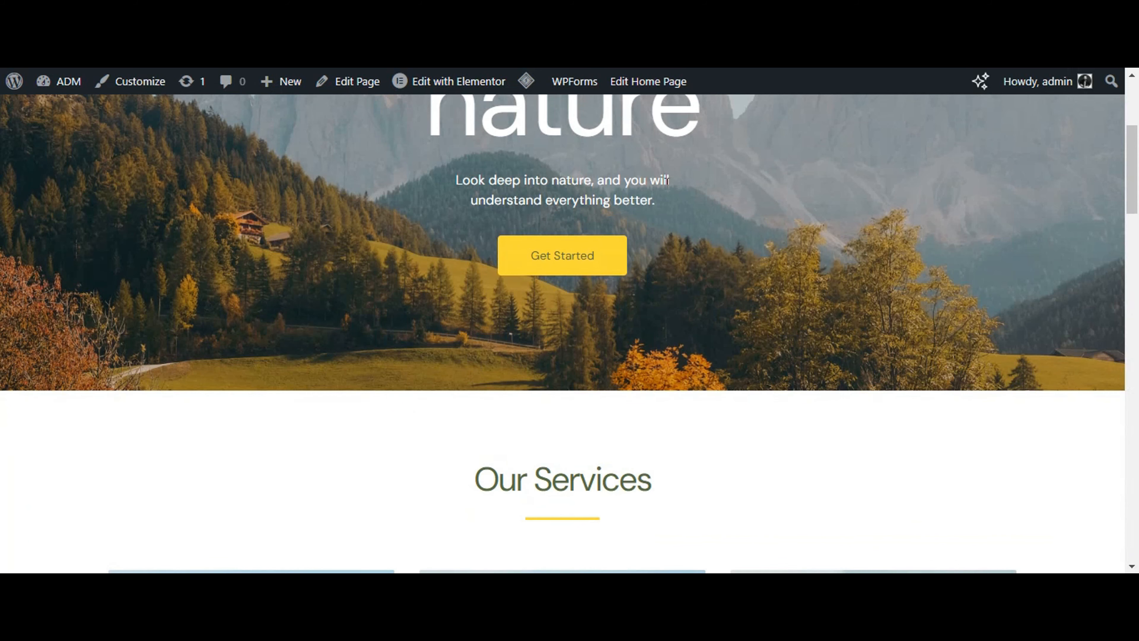
{"action": "left_click_drag", "start_coordinate": [667, 180], "coordinate": [495, 184]}
{"action": "scroll", "coordinate": [564, 231], "scroll_direction": "down", "scroll_amount": 5}
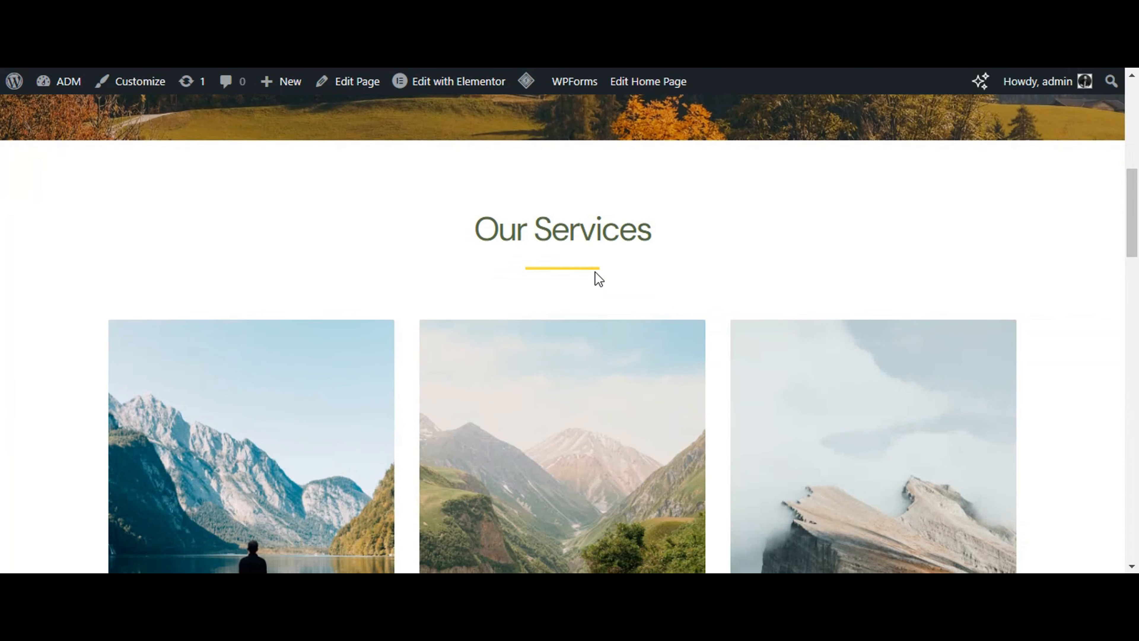
{"action": "left_click_drag", "start_coordinate": [655, 231], "coordinate": [449, 235]}
{"action": "scroll", "coordinate": [549, 272], "scroll_direction": "down", "scroll_amount": 7}
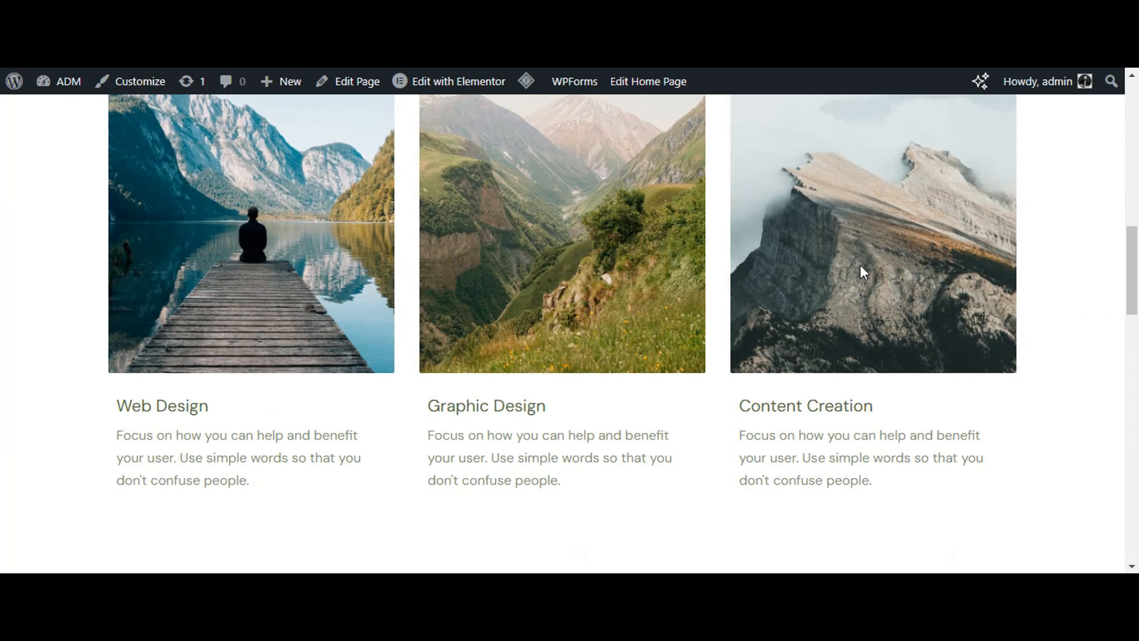
{"action": "scroll", "coordinate": [861, 270], "scroll_direction": "down", "scroll_amount": 5}
{"action": "left_click_drag", "start_coordinate": [867, 275], "coordinate": [154, 175]}
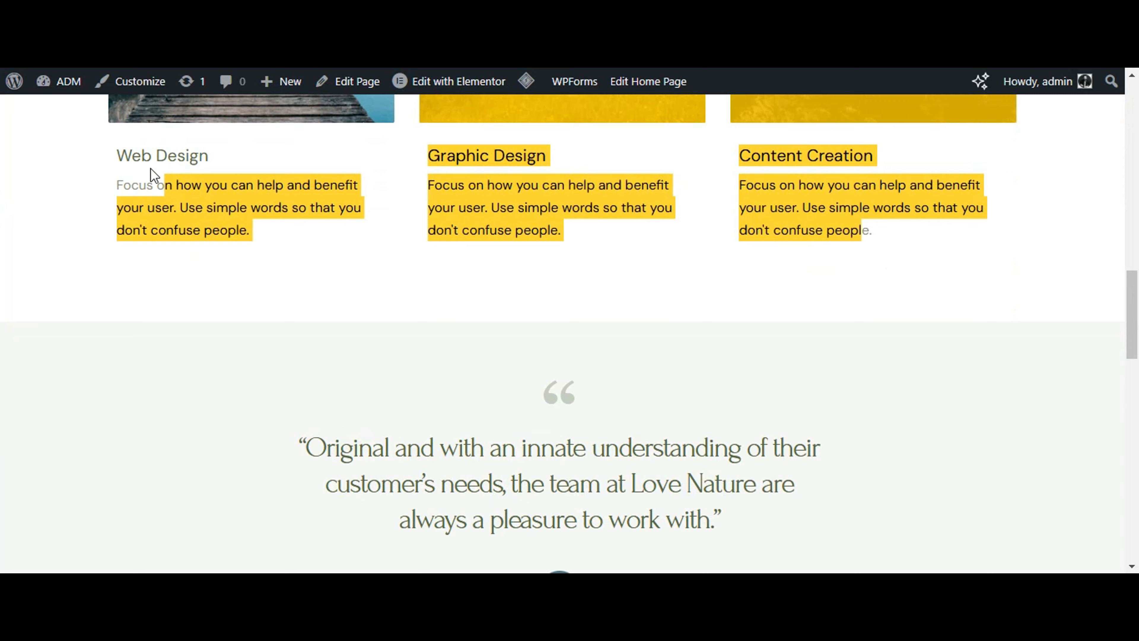
{"action": "left_click", "coordinate": [482, 317]}
{"action": "scroll", "coordinate": [737, 308], "scroll_direction": "up", "scroll_amount": 15}
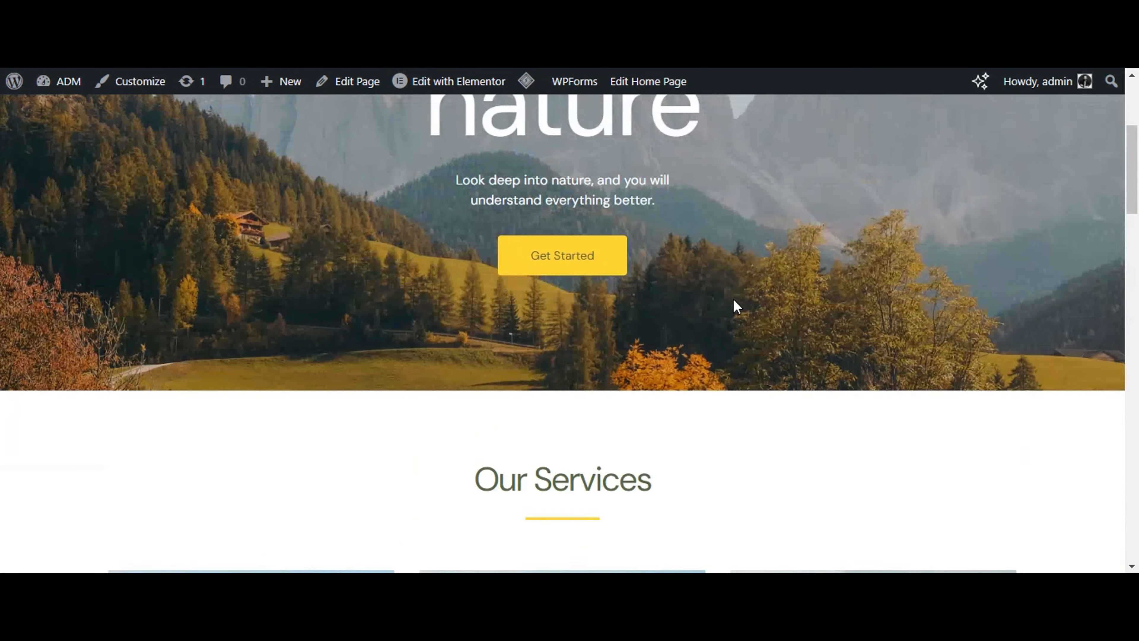
{"action": "scroll", "coordinate": [738, 344], "scroll_direction": "up", "scroll_amount": 5}
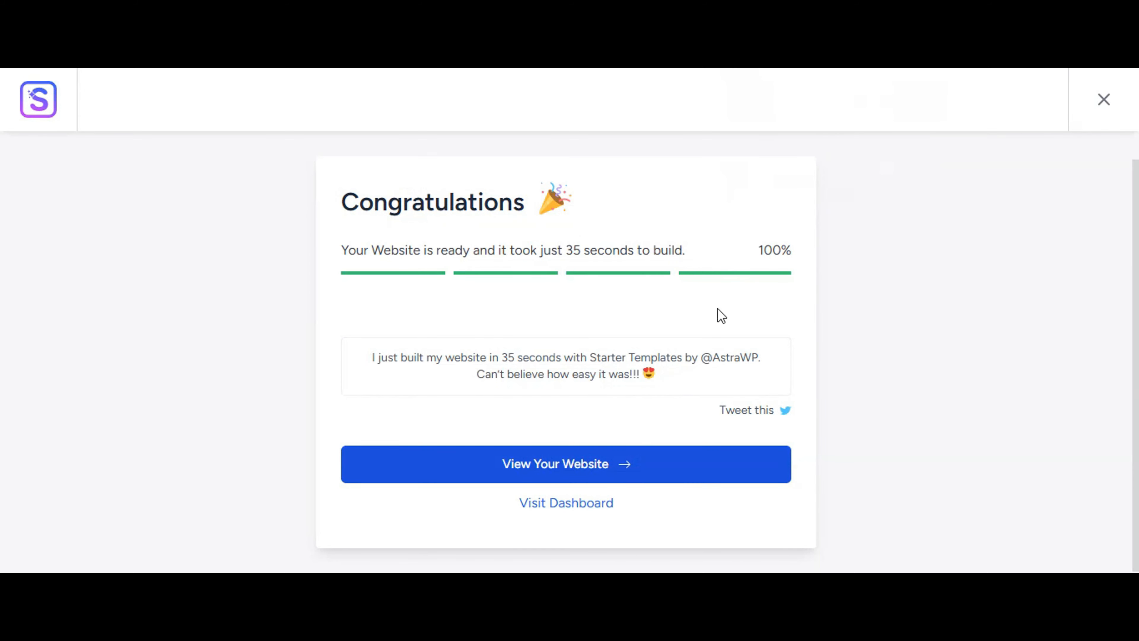
Go to the WordPress dashboard and open the list of all pages to find the imported ones
{"action": "left_click", "coordinate": [572, 512]}
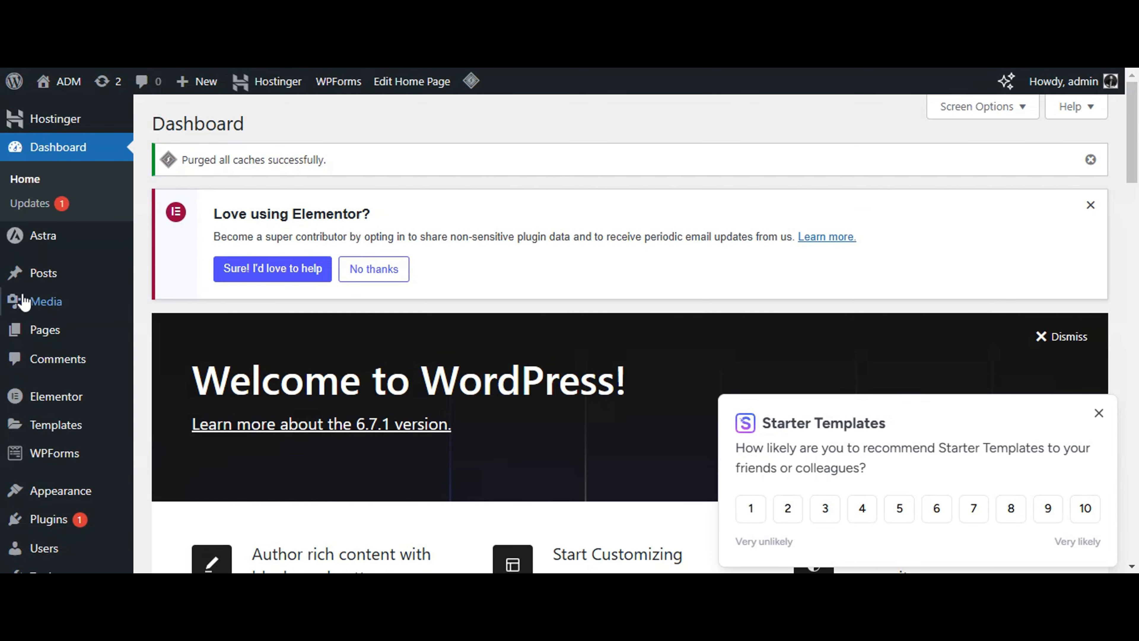
{"action": "left_click", "coordinate": [49, 336]}
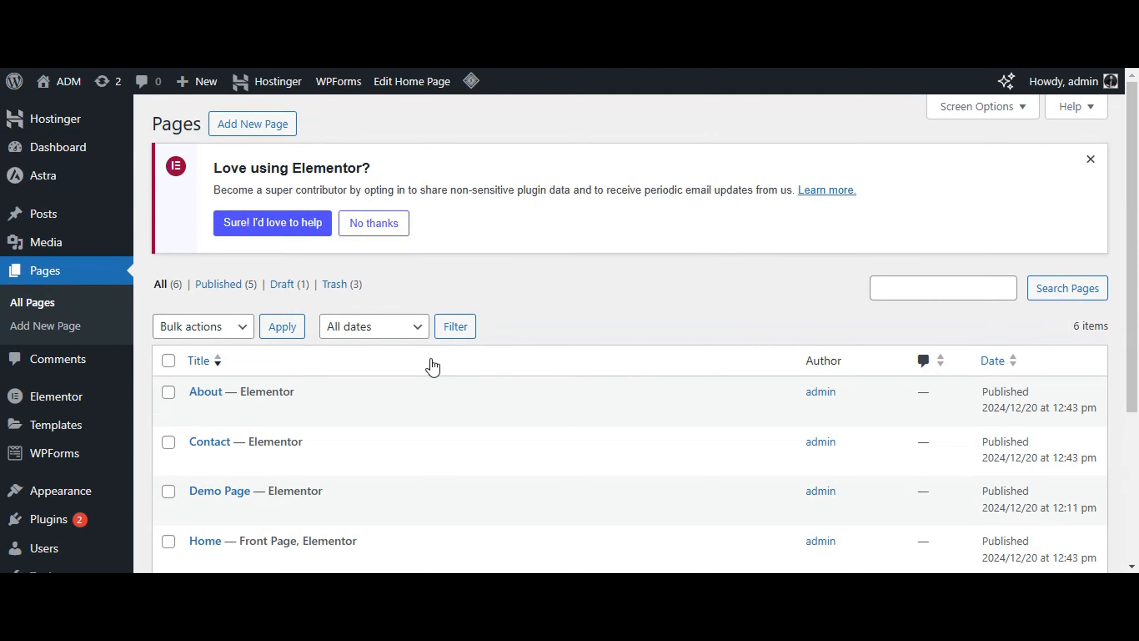
{"action": "scroll", "coordinate": [431, 367], "scroll_direction": "down", "scroll_amount": 3}
{"action": "left_click_drag", "start_coordinate": [137, 301], "coordinate": [224, 554]}
{"action": "left_click", "coordinate": [143, 434]}
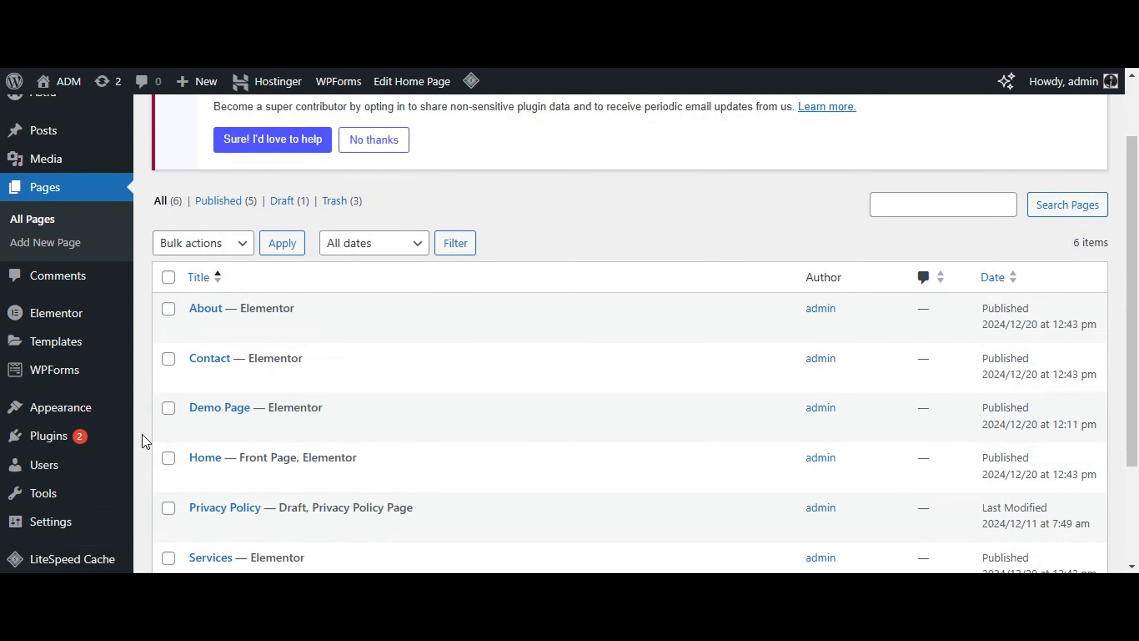
{"action": "scroll", "coordinate": [422, 389], "scroll_direction": "down", "scroll_amount": 2}
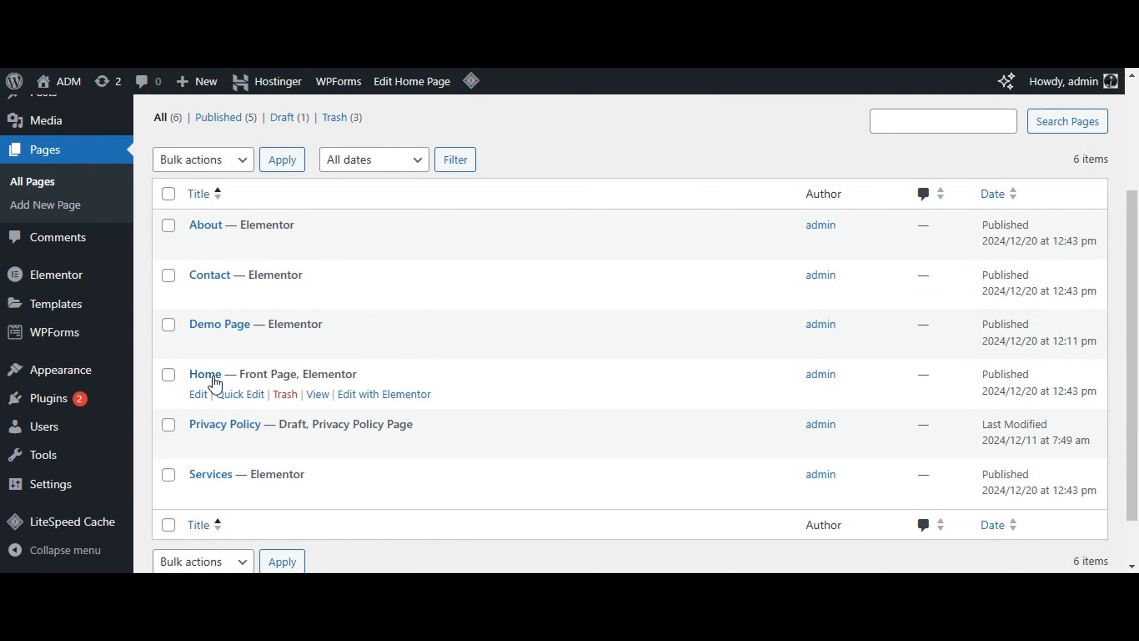
Open the Home page in the Elementor editor and look over its hero and Our Services sections
{"action": "left_click", "coordinate": [386, 396]}
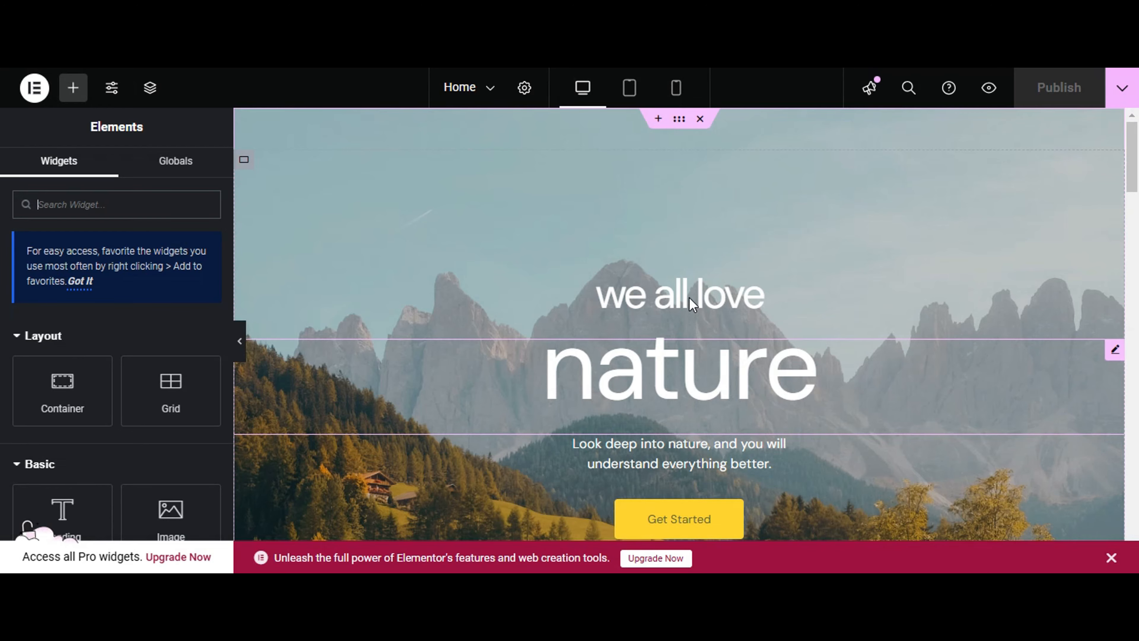
{"action": "scroll", "coordinate": [689, 297], "scroll_direction": "down", "scroll_amount": 6}
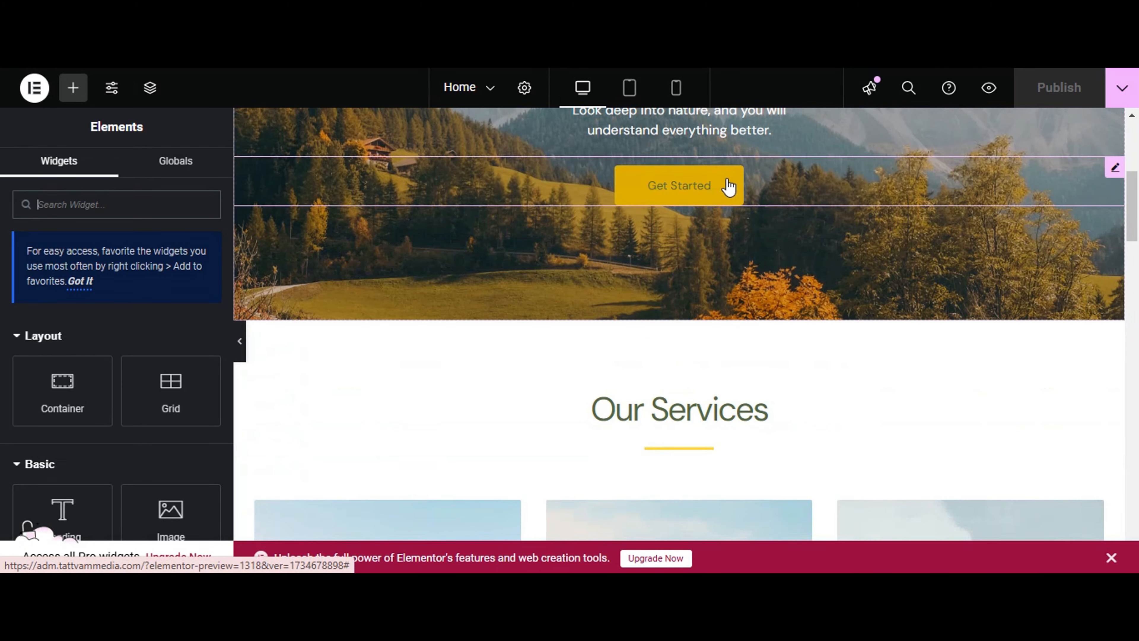
{"action": "scroll", "coordinate": [575, 262], "scroll_direction": "up", "scroll_amount": 4}
{"action": "scroll", "coordinate": [493, 275], "scroll_direction": "down", "scroll_amount": 4}
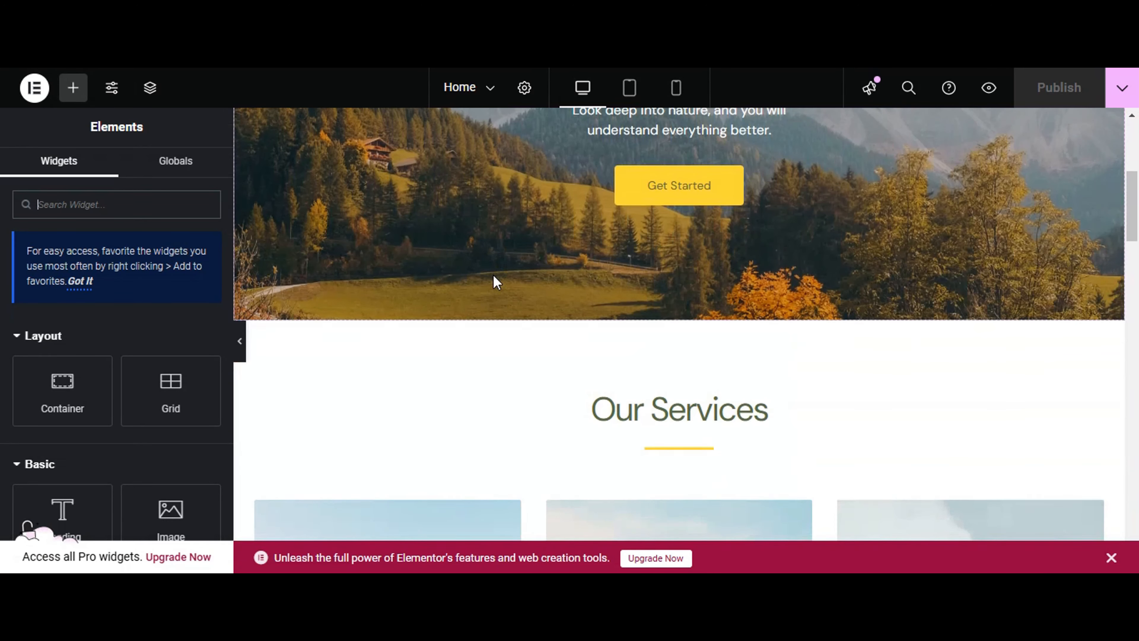
{"action": "scroll", "coordinate": [498, 278], "scroll_direction": "down", "scroll_amount": 3}
{"action": "scroll", "coordinate": [641, 326], "scroll_direction": "down", "scroll_amount": 3}
{"action": "scroll", "coordinate": [633, 339], "scroll_direction": "up", "scroll_amount": 6}
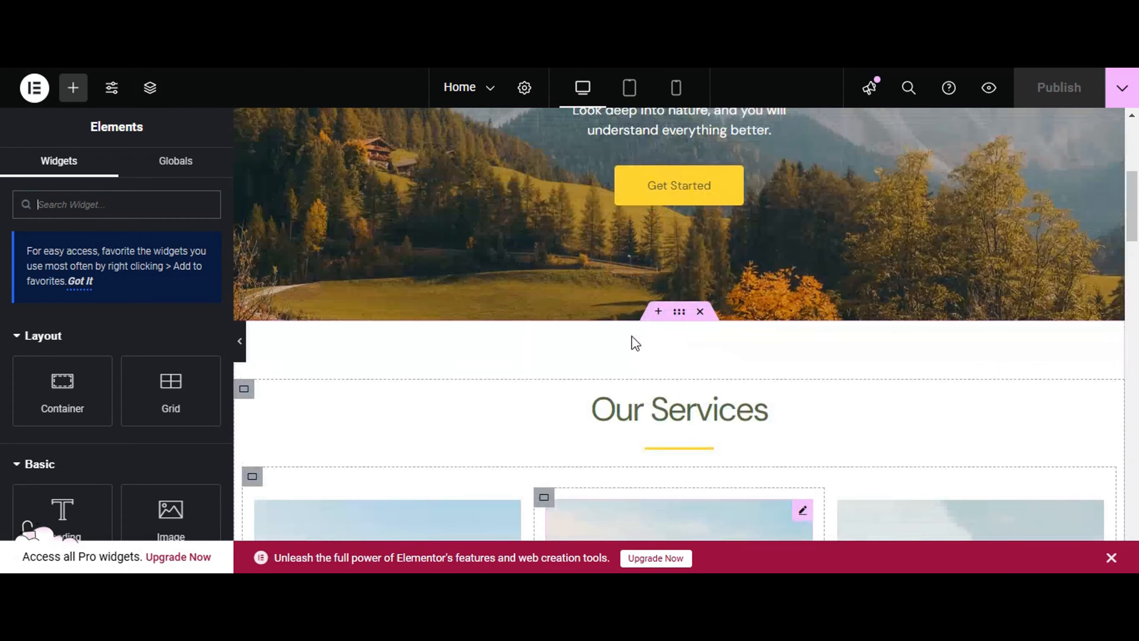
{"action": "scroll", "coordinate": [636, 343], "scroll_direction": "up", "scroll_amount": 5}
Change the title of the hero section's upper heading to "Welcome to"
{"action": "left_click", "coordinate": [681, 213]}
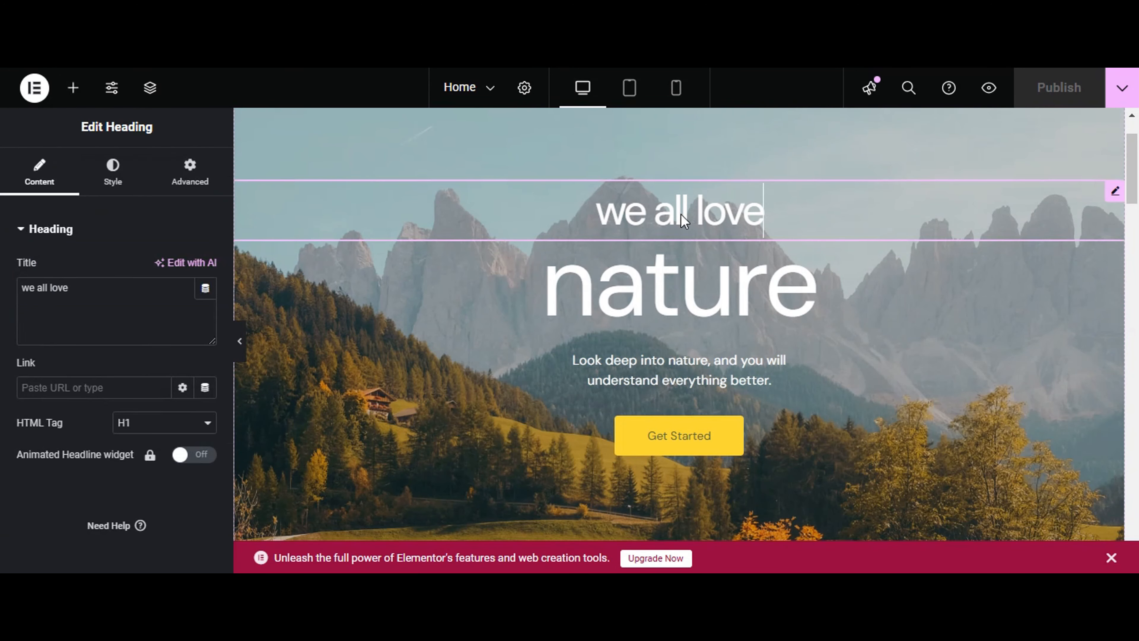
{"action": "triple_click", "coordinate": [104, 288]}
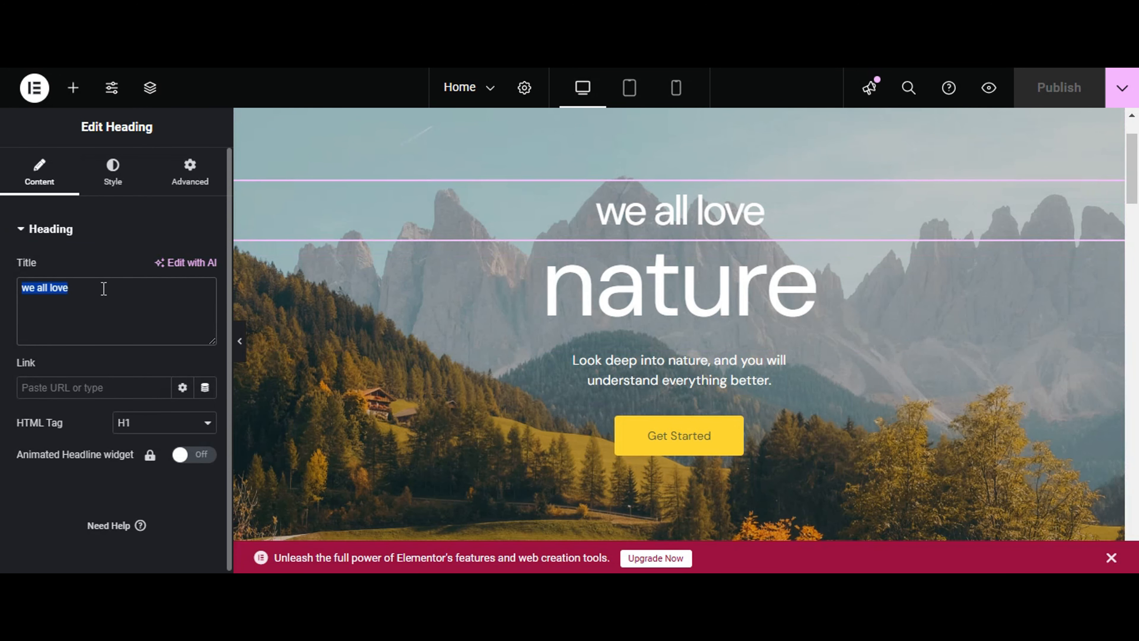
{"action": "type", "text": "Welcome to"}
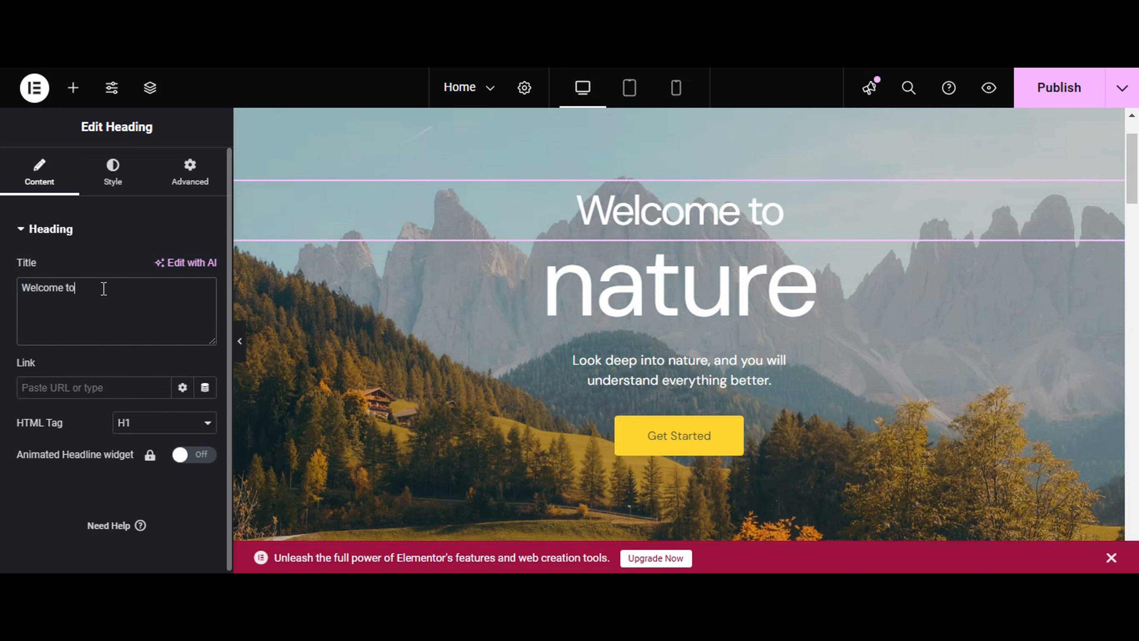
Change the title of the hero section's large lower heading to "ADM" and publish the Home page changes
{"action": "left_click", "coordinate": [753, 275]}
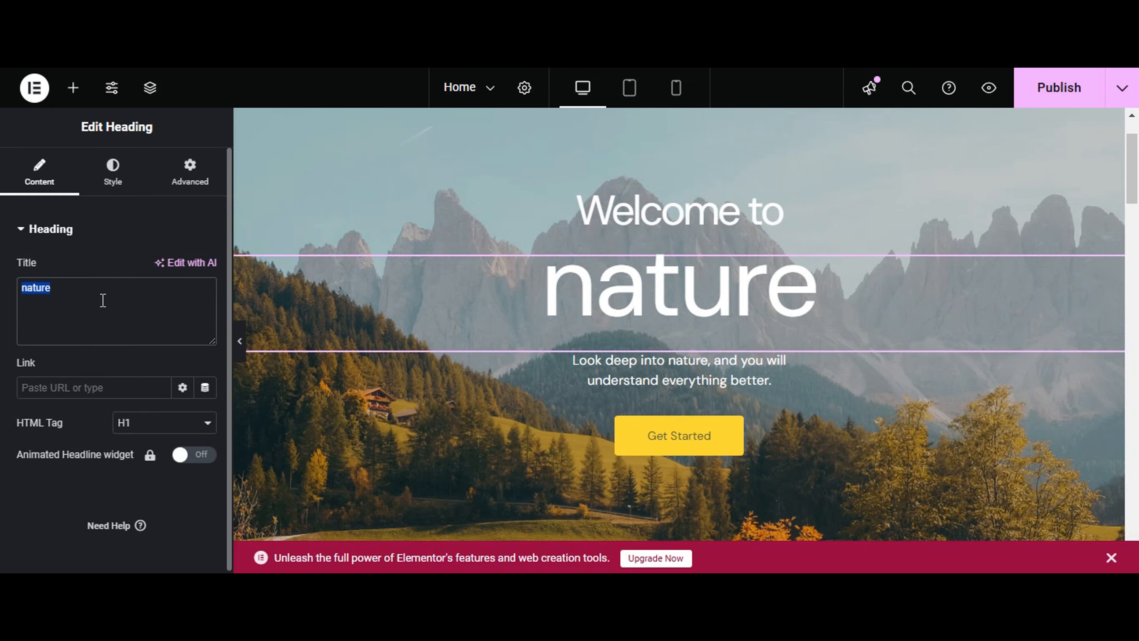
{"action": "type", "text": "ADM"}
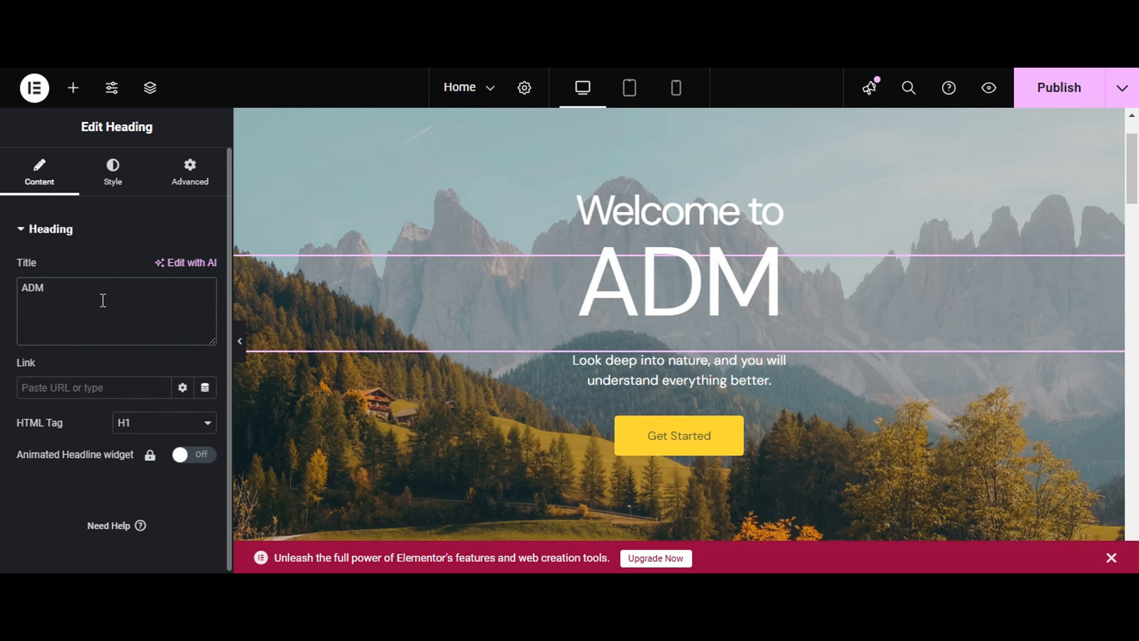
{"action": "left_click", "coordinate": [310, 368]}
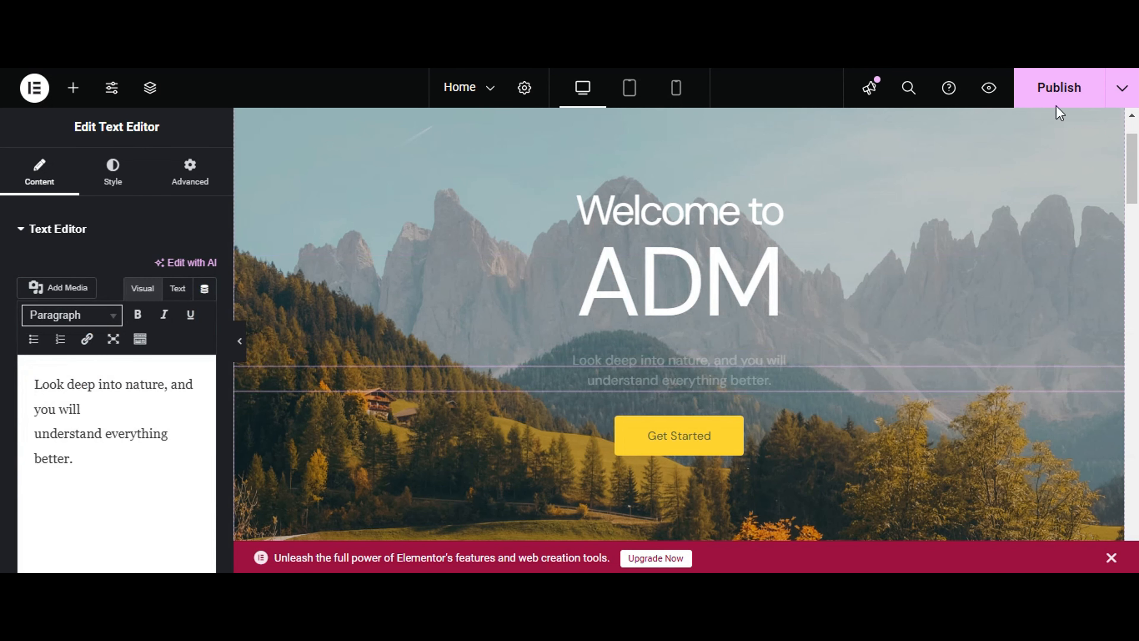
{"action": "left_click", "coordinate": [1060, 94]}
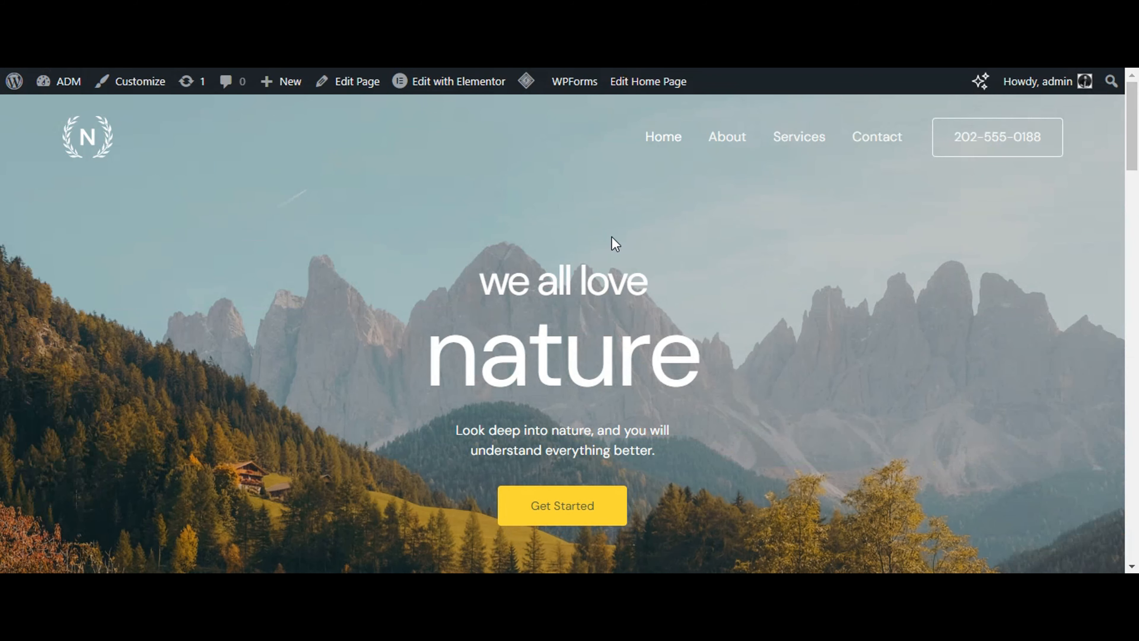
Reload the live home page and check the updated hero headings and the sections below
{"action": "key", "text": "F5"}
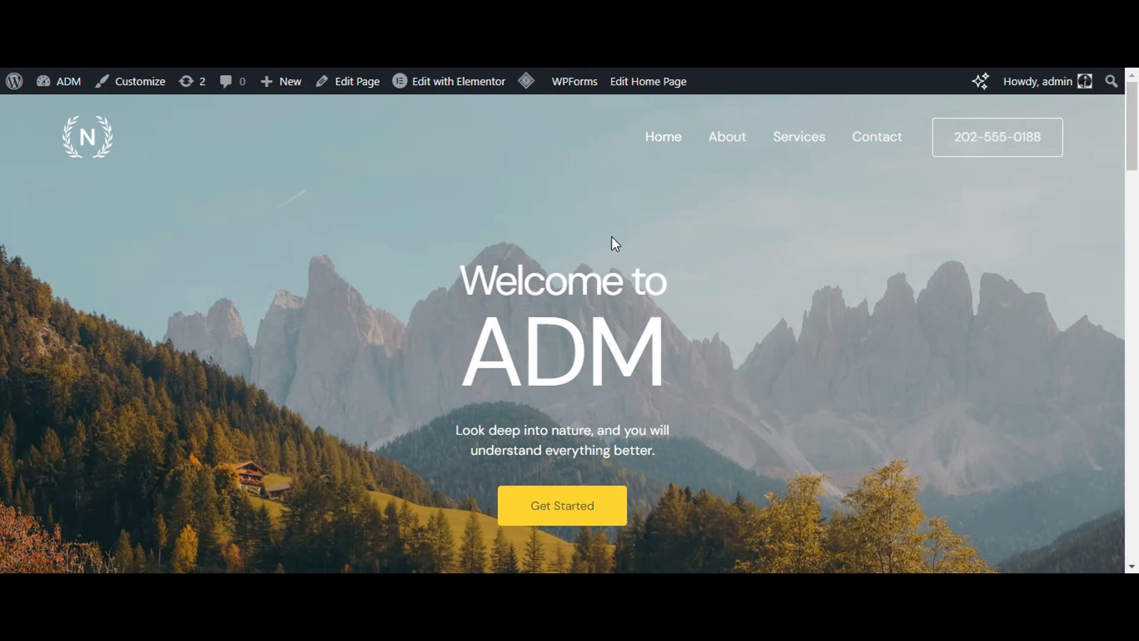
{"action": "scroll", "coordinate": [612, 237], "scroll_direction": "down", "scroll_amount": 15}
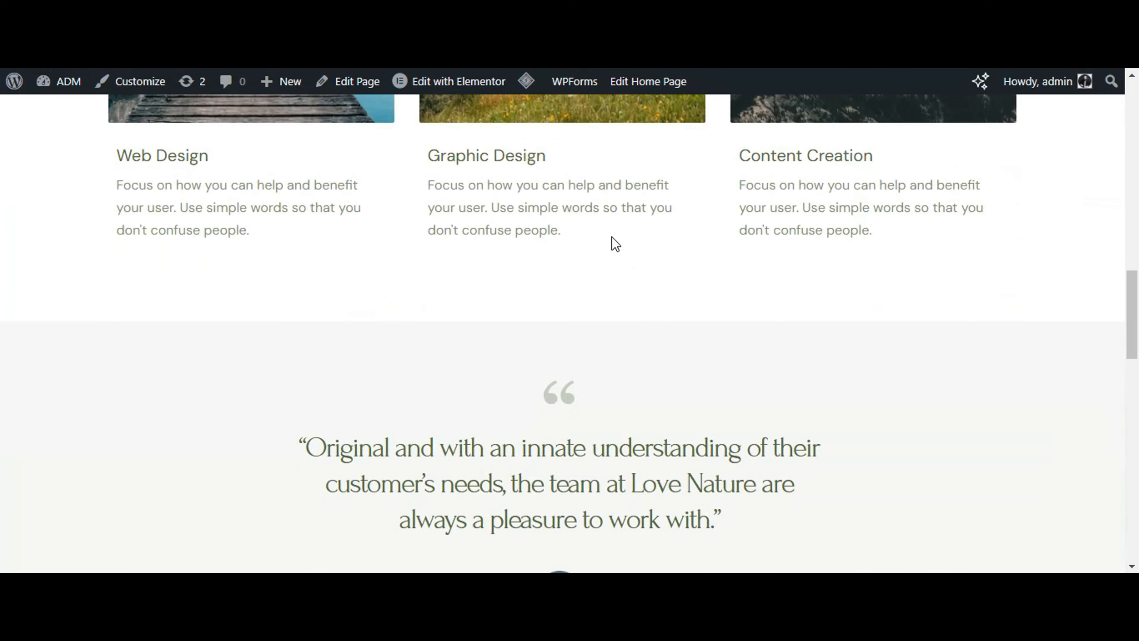
{"action": "scroll", "coordinate": [611, 237], "scroll_direction": "up", "scroll_amount": 15}
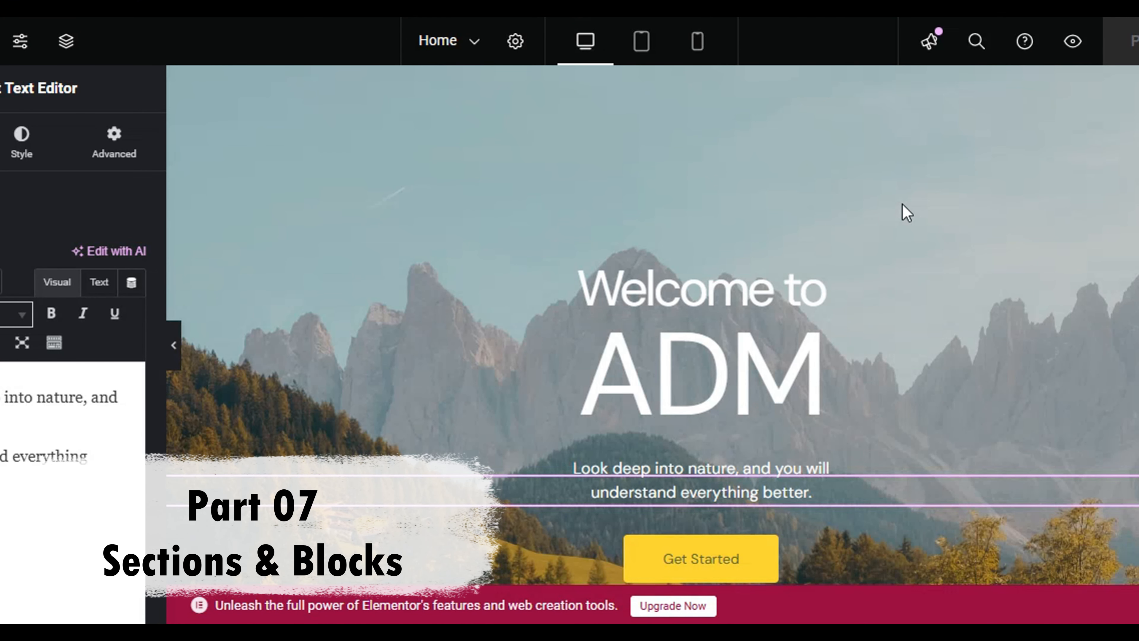
Open the Elementor template library from the empty area at the end of the Home page, browse its Blocks and Pages templates, and close it
{"action": "scroll", "coordinate": [906, 213], "scroll_direction": "down", "scroll_amount": 20}
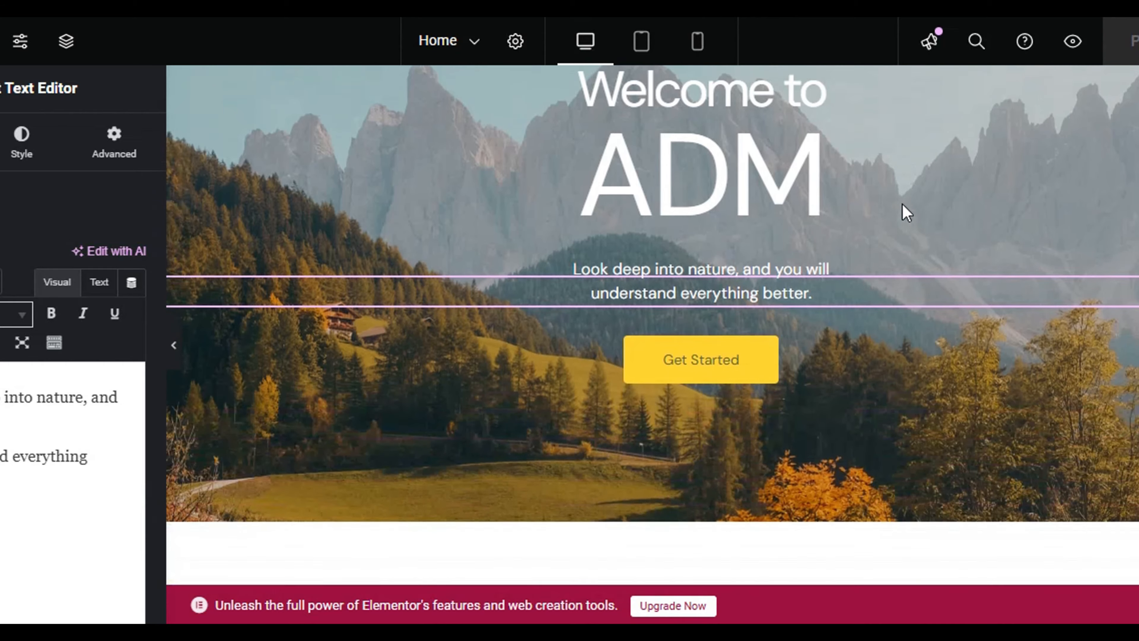
{"action": "scroll", "coordinate": [906, 213], "scroll_direction": "down", "scroll_amount": 20}
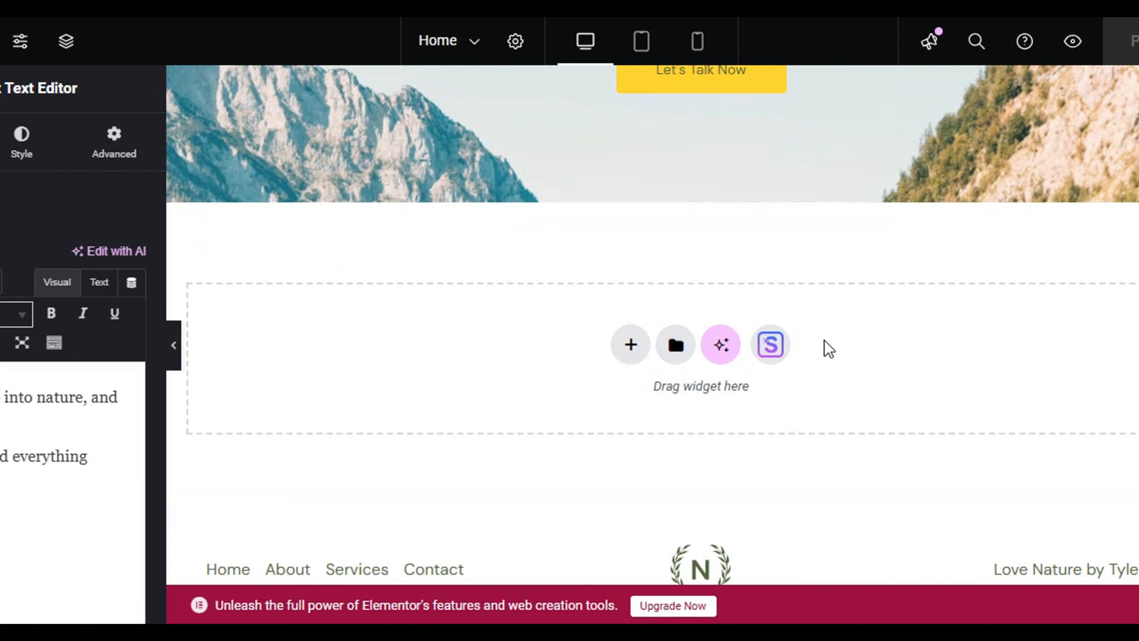
{"action": "left_click", "coordinate": [669, 346]}
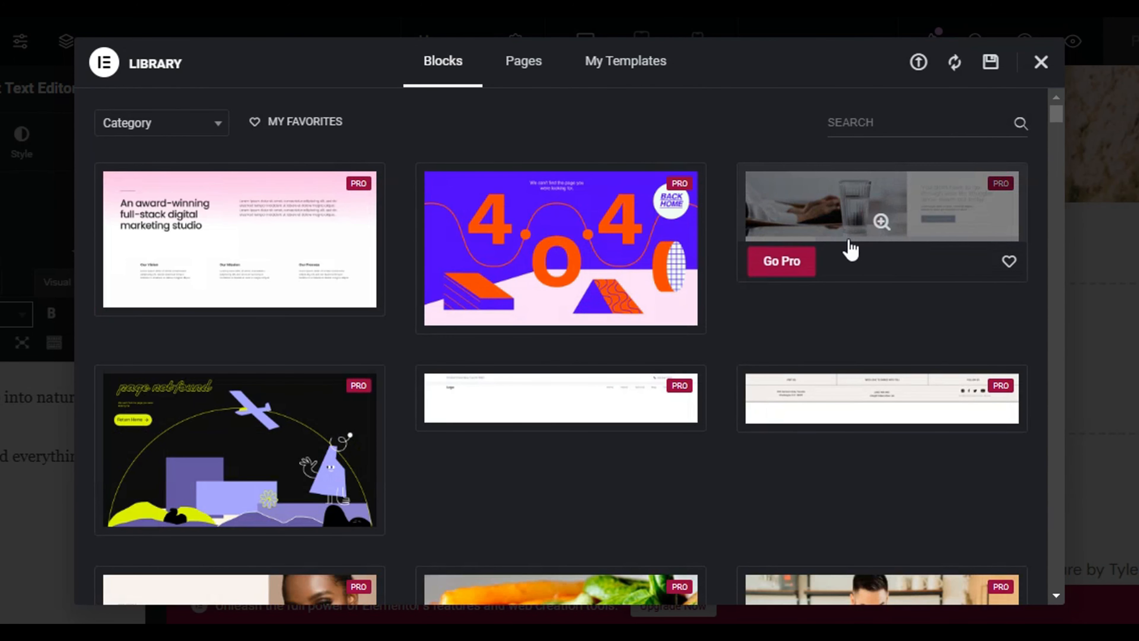
{"action": "scroll", "coordinate": [789, 310], "scroll_direction": "down", "scroll_amount": 4}
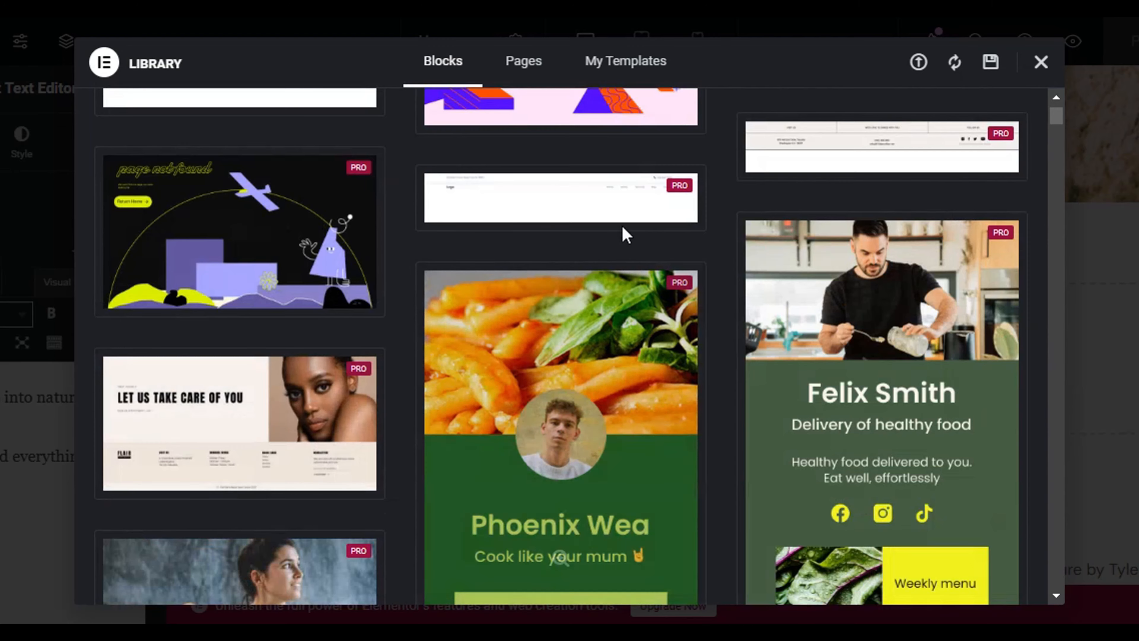
{"action": "scroll", "coordinate": [561, 359], "scroll_direction": "down", "scroll_amount": 4}
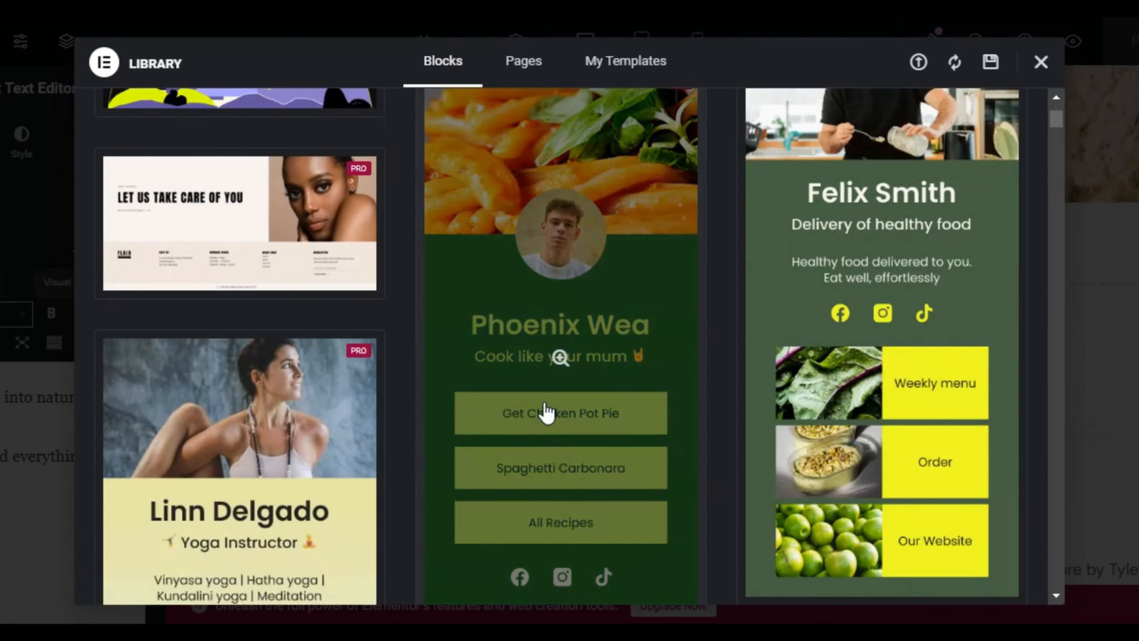
{"action": "scroll", "coordinate": [560, 407], "scroll_direction": "up", "scroll_amount": 10}
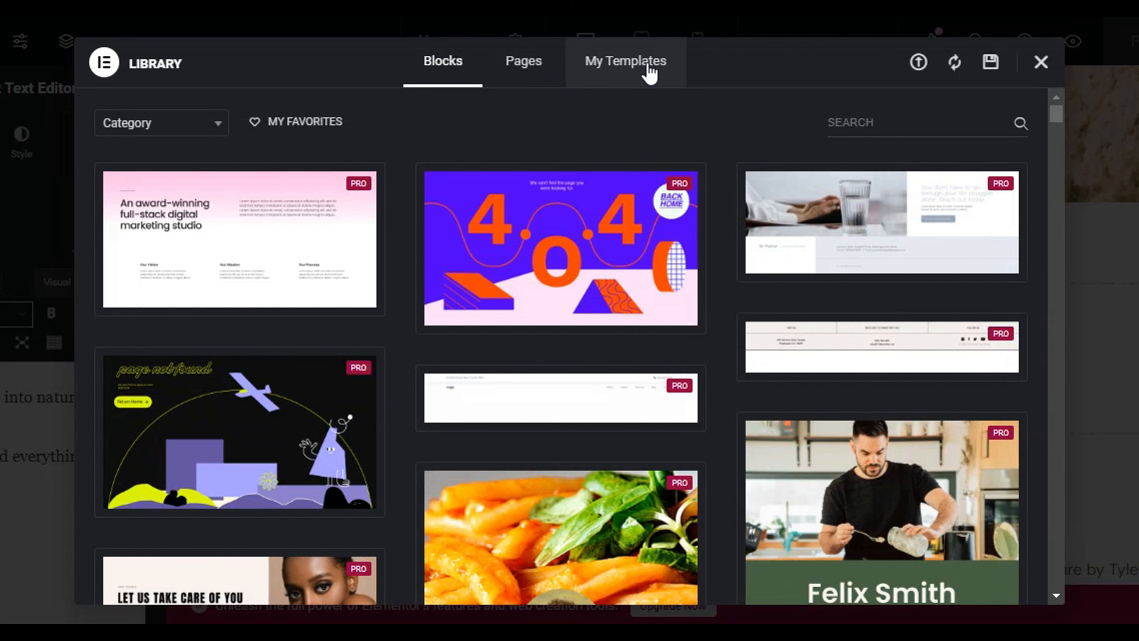
{"action": "left_click", "coordinate": [503, 83]}
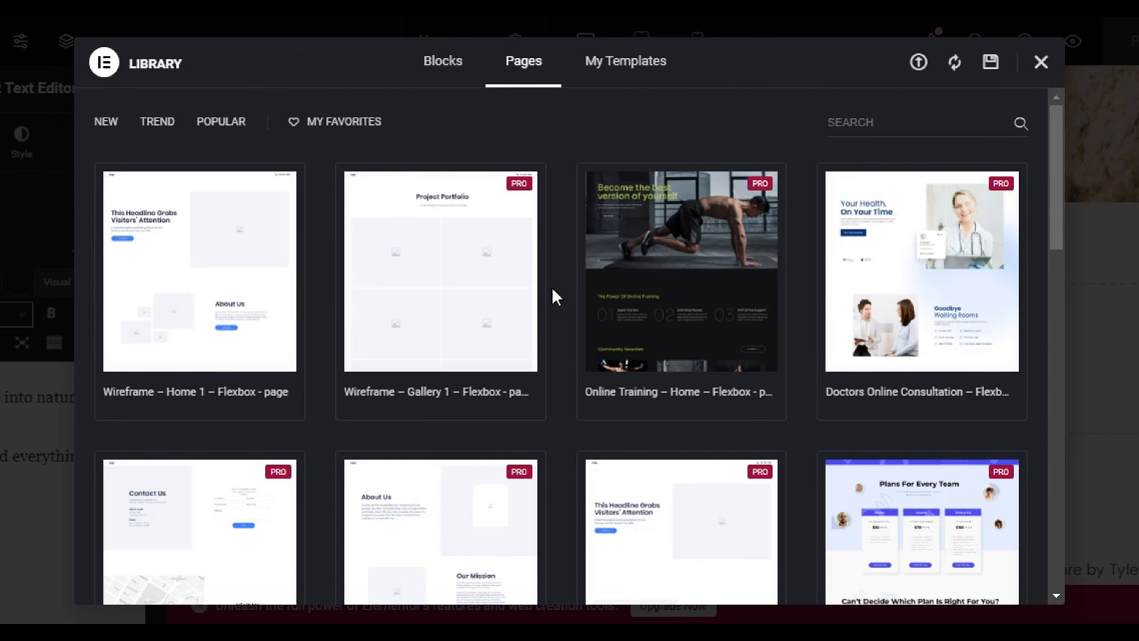
{"action": "scroll", "coordinate": [574, 286], "scroll_direction": "down", "scroll_amount": 10}
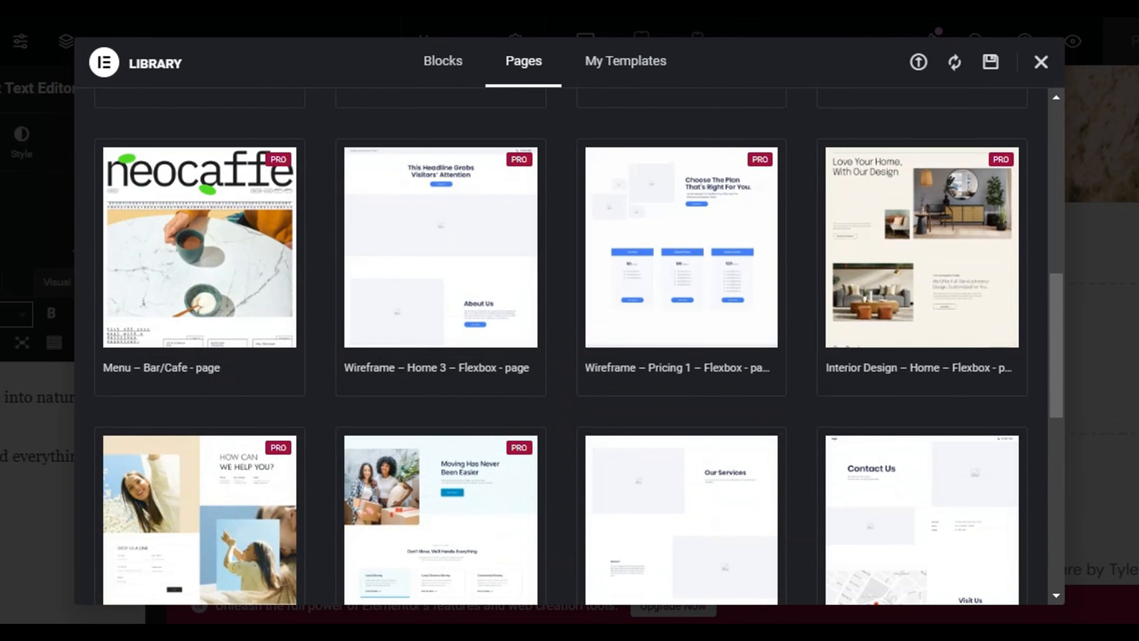
{"action": "left_click", "coordinate": [1047, 65]}
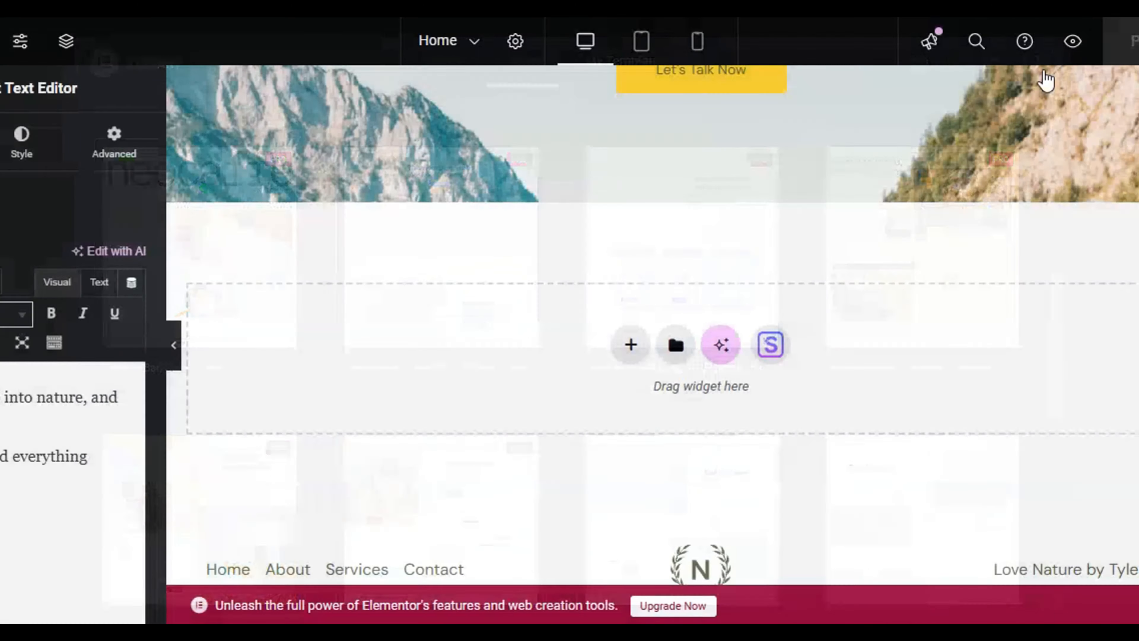
From the Starter Templates blocks, import the three-column block with plant images and Feature One, Two and Three text at the page's end
{"action": "left_click", "coordinate": [777, 352]}
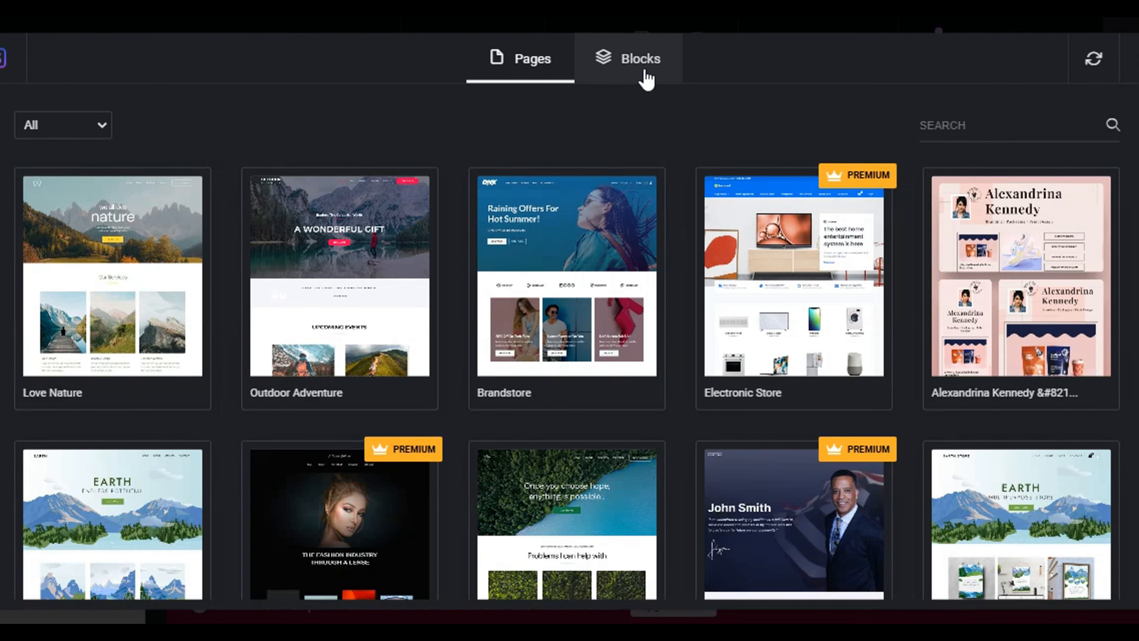
{"action": "left_click", "coordinate": [647, 80]}
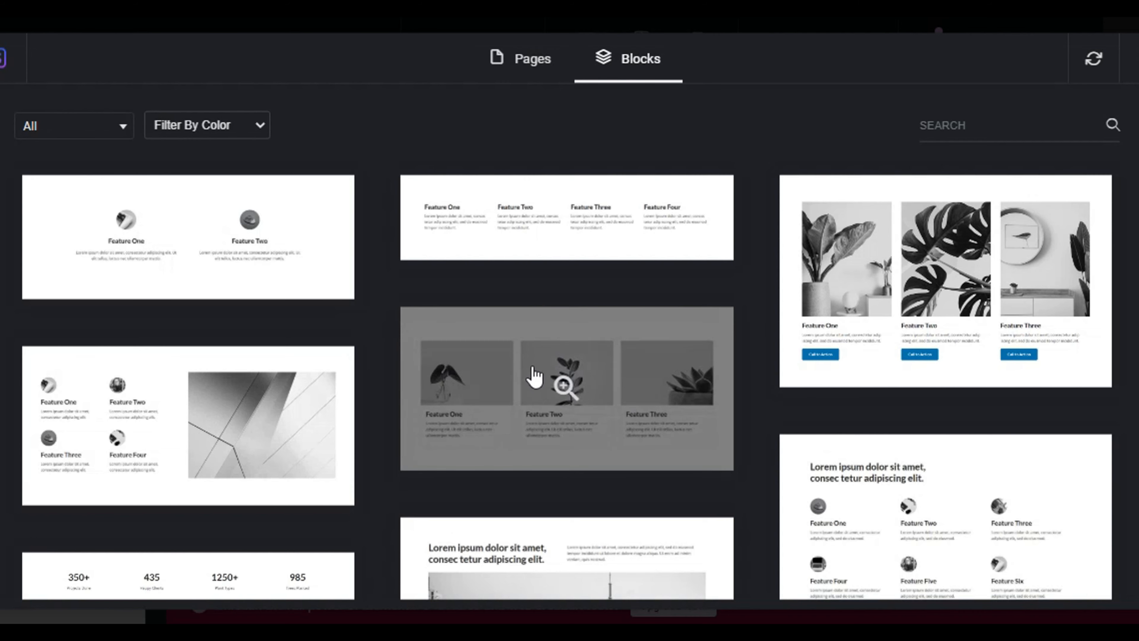
{"action": "left_click", "coordinate": [563, 391]}
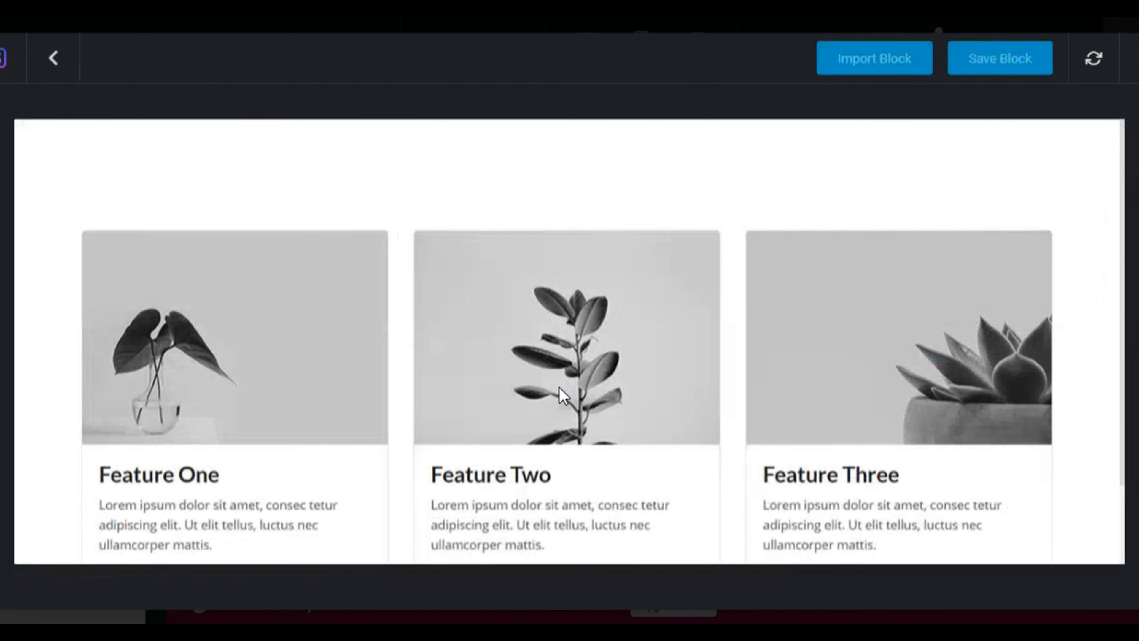
{"action": "scroll", "coordinate": [268, 365], "scroll_direction": "down", "scroll_amount": 2}
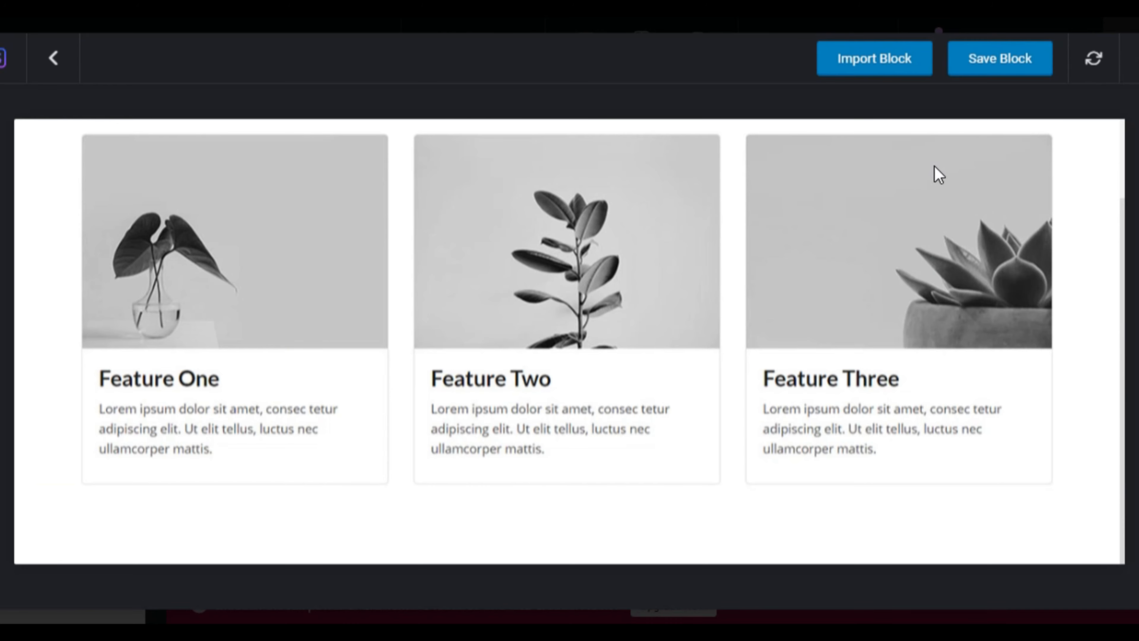
{"action": "left_click", "coordinate": [876, 66]}
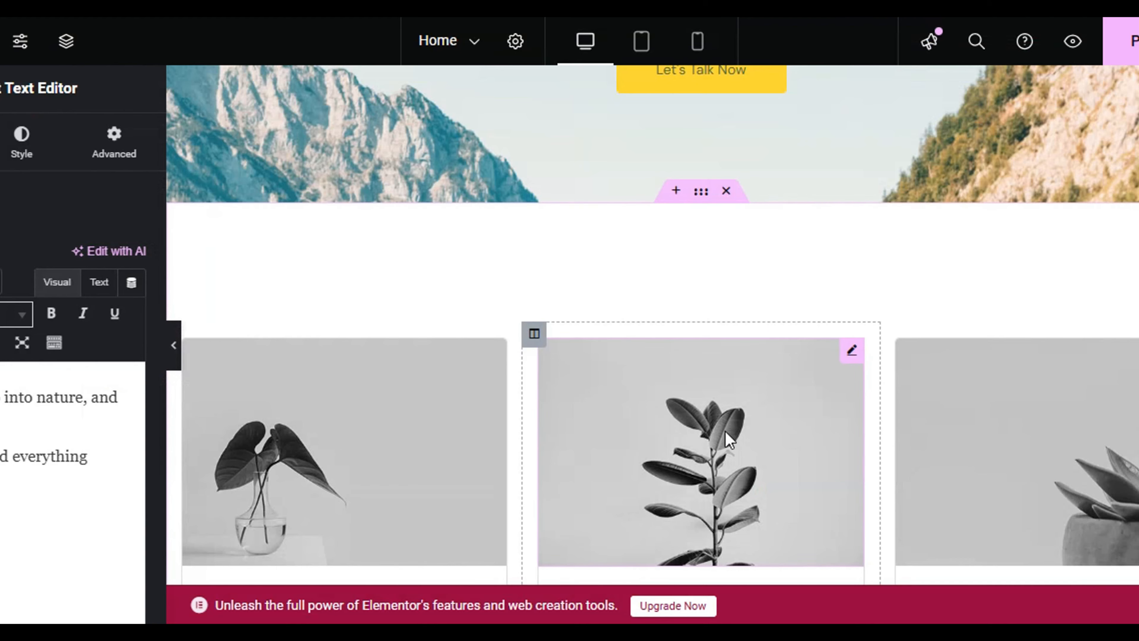
Review the imported feature block and the other Home page sections in the desktop layout
{"action": "scroll", "coordinate": [652, 437], "scroll_direction": "down", "scroll_amount": 5}
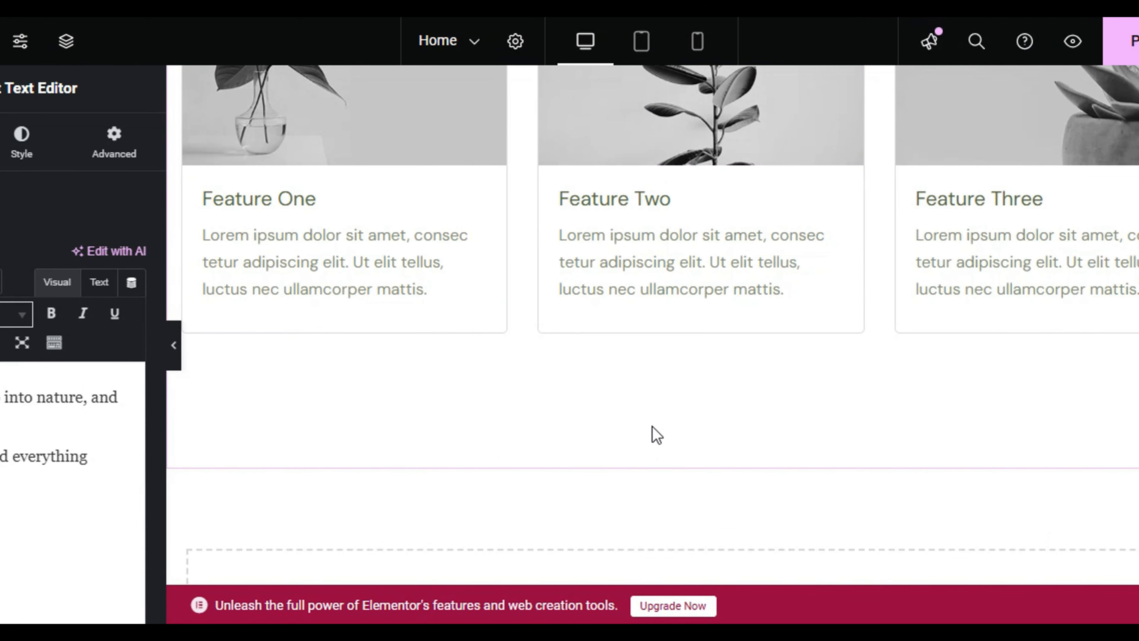
{"action": "scroll", "coordinate": [656, 434], "scroll_direction": "up", "scroll_amount": 15}
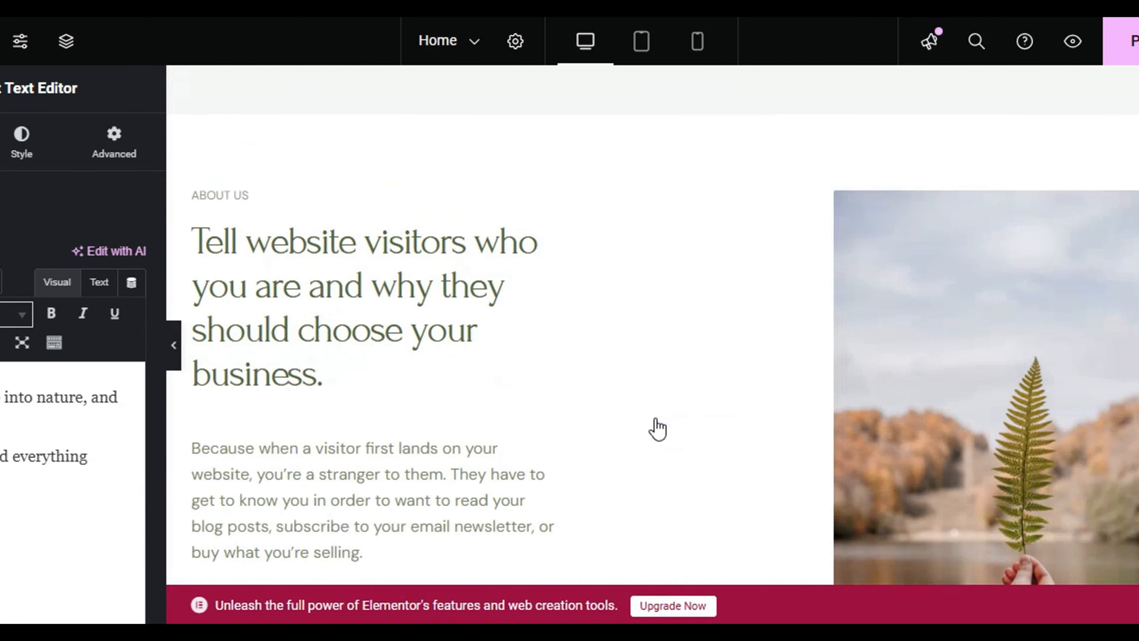
{"action": "scroll", "coordinate": [658, 429], "scroll_direction": "up", "scroll_amount": 20}
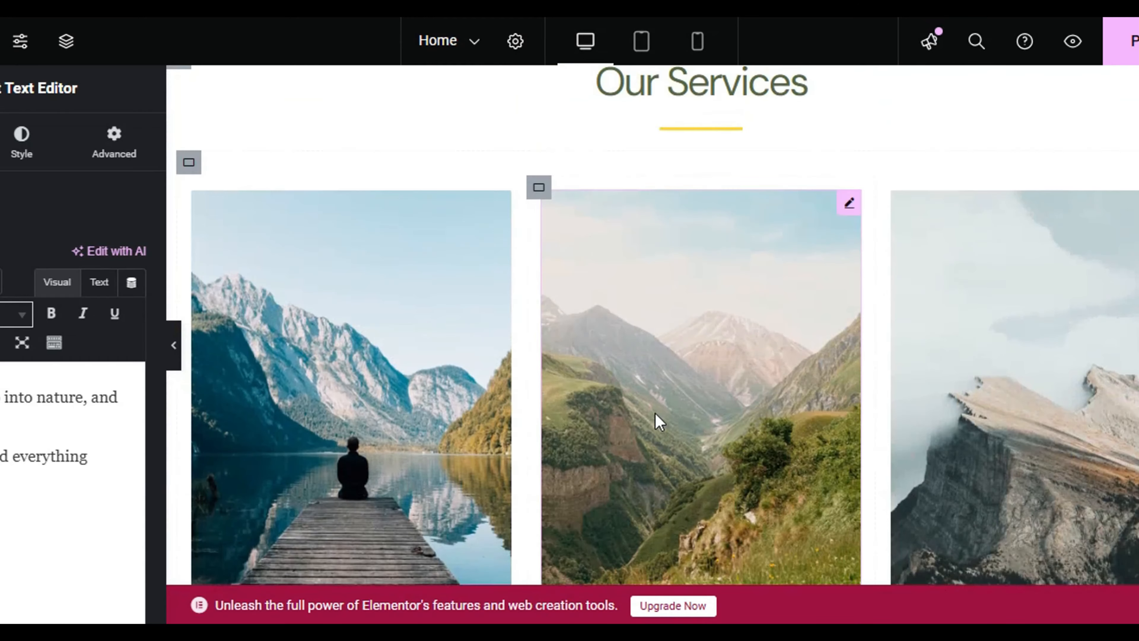
{"action": "scroll", "coordinate": [660, 422], "scroll_direction": "up", "scroll_amount": 10}
{"action": "scroll", "coordinate": [659, 422], "scroll_direction": "down", "scroll_amount": 20}
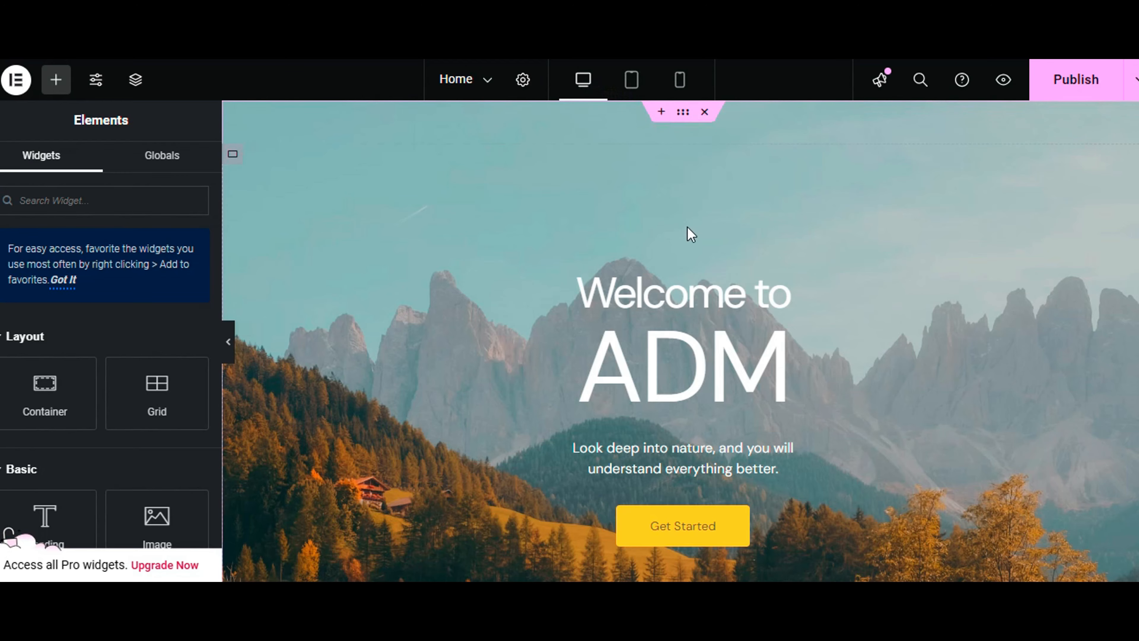
{"action": "scroll", "coordinate": [718, 255], "scroll_direction": "down", "scroll_amount": 8}
{"action": "scroll", "coordinate": [718, 255], "scroll_direction": "down", "scroll_amount": 12}
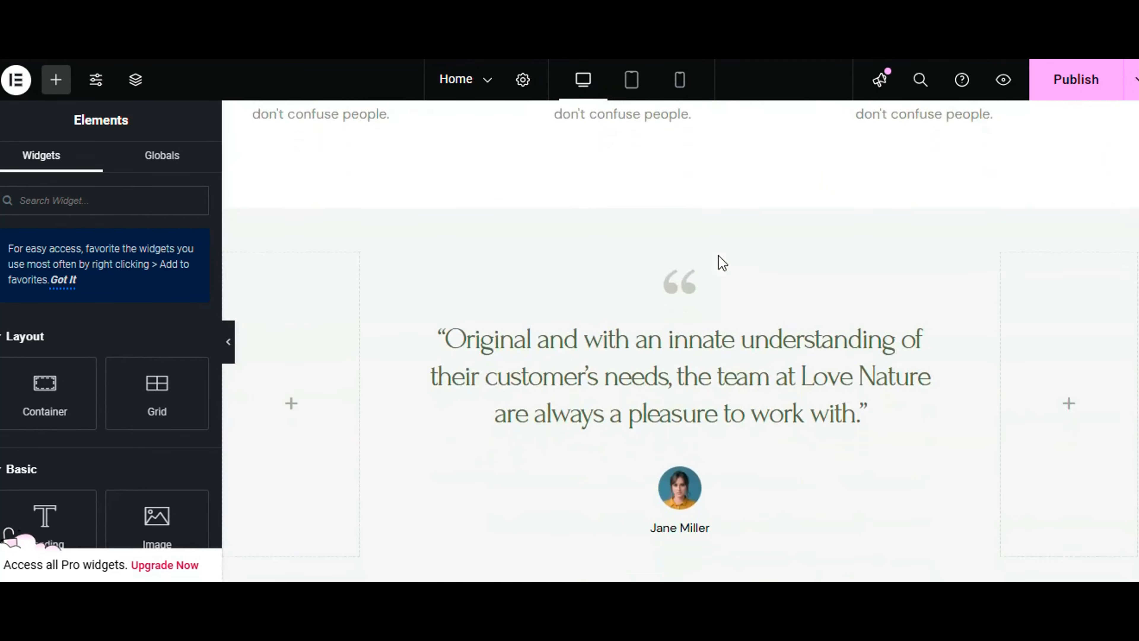
{"action": "scroll", "coordinate": [718, 255], "scroll_direction": "up", "scroll_amount": 9}
{"action": "scroll", "coordinate": [718, 255], "scroll_direction": "up", "scroll_amount": 8}
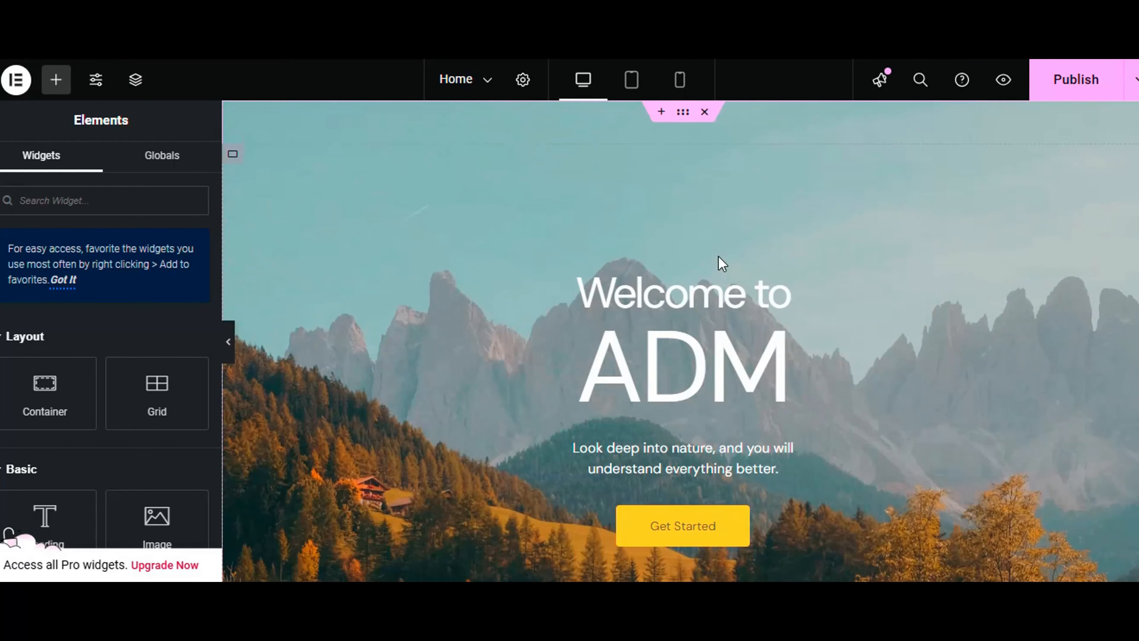
Switch the editor to the mobile preview and examine how every Home page section, including the feature block, is laid out
{"action": "left_click", "coordinate": [682, 85]}
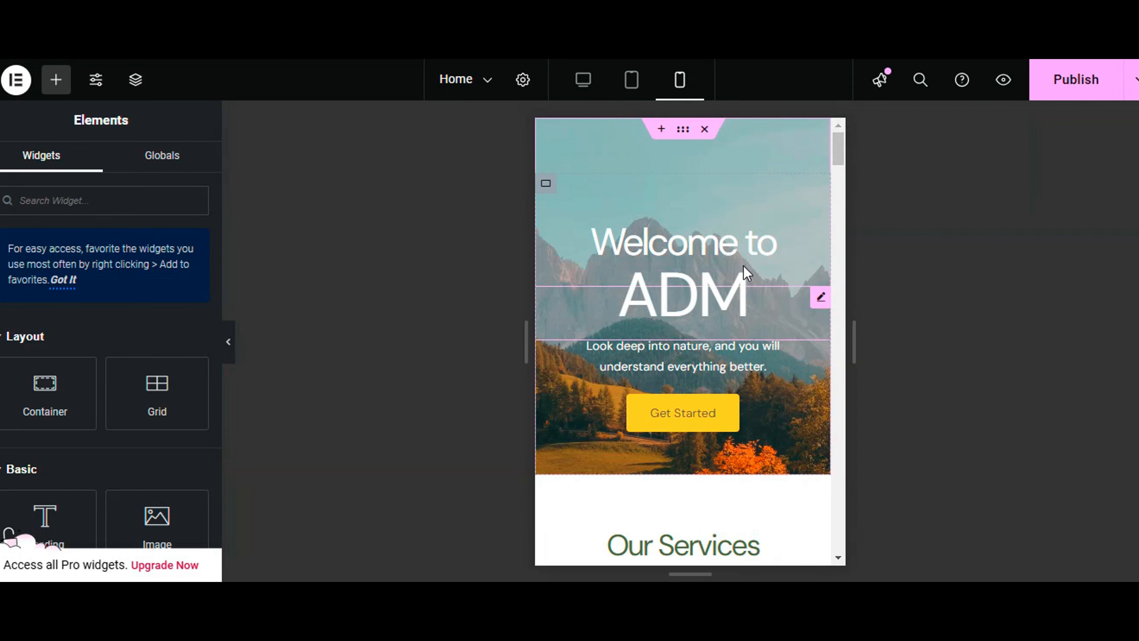
{"action": "scroll", "coordinate": [744, 266], "scroll_direction": "down", "scroll_amount": 5}
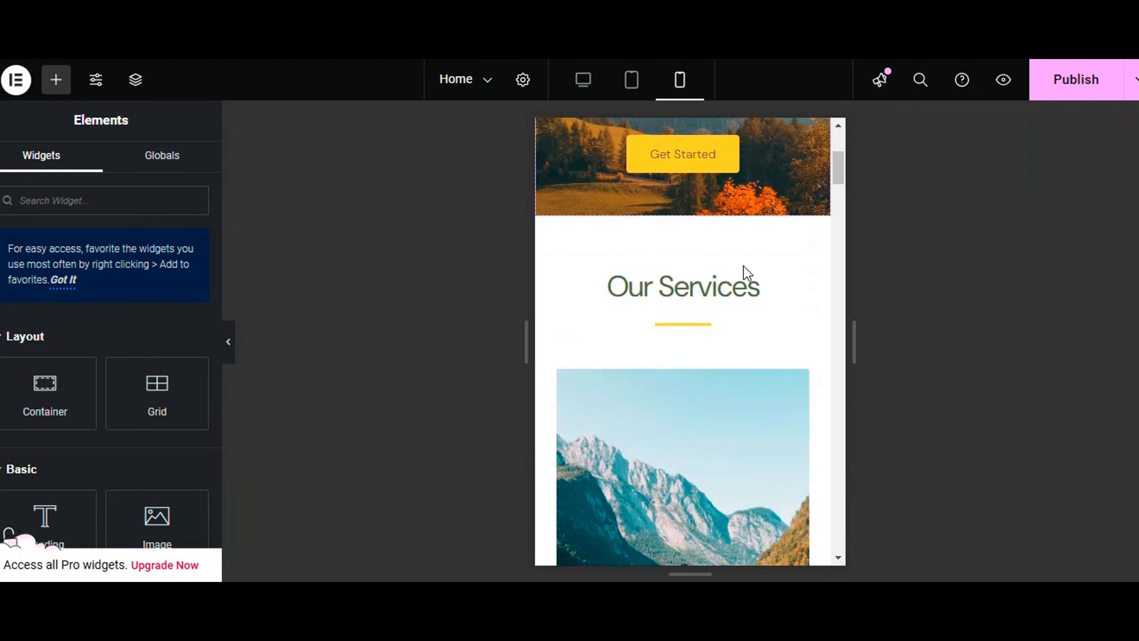
{"action": "scroll", "coordinate": [743, 266], "scroll_direction": "down", "scroll_amount": 5}
{"action": "scroll", "coordinate": [746, 271], "scroll_direction": "down", "scroll_amount": 10}
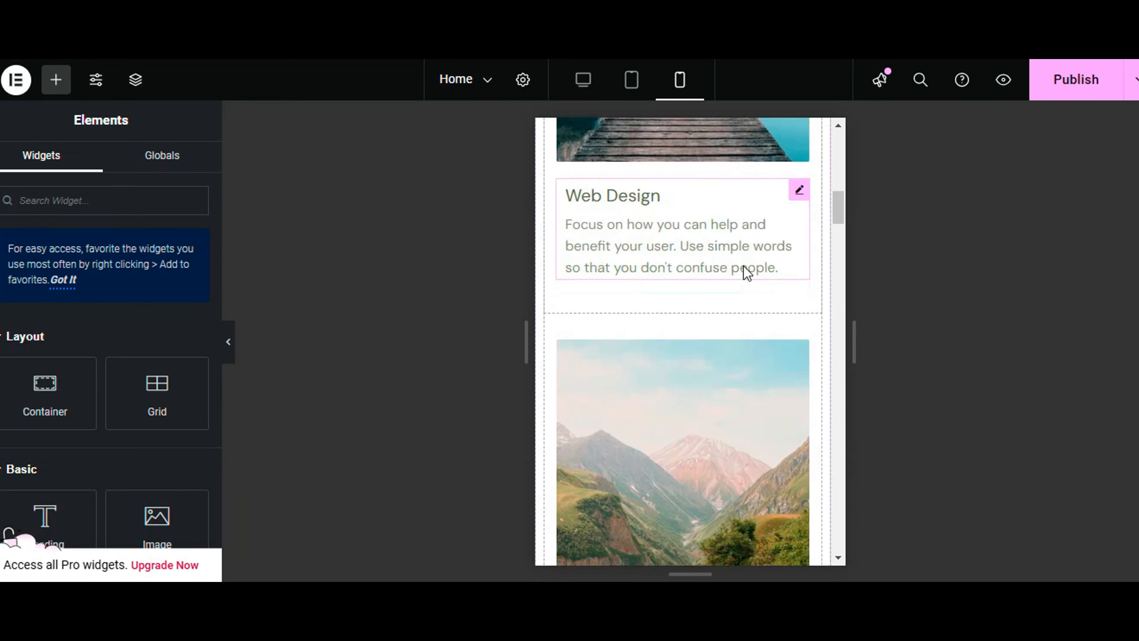
{"action": "scroll", "coordinate": [745, 270], "scroll_direction": "down", "scroll_amount": 12}
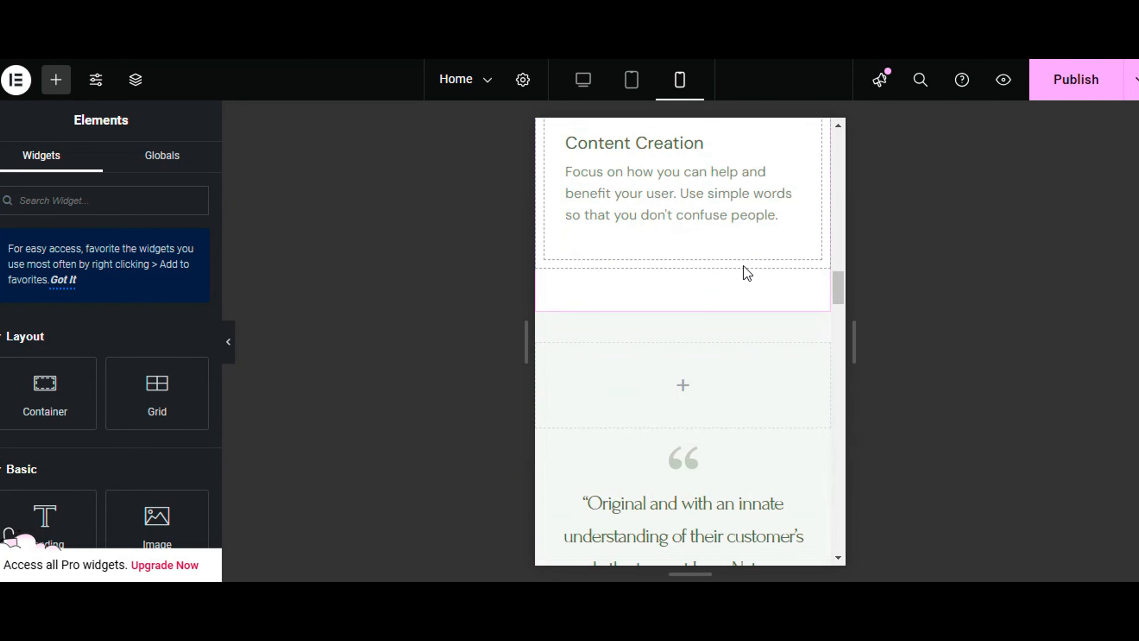
{"action": "scroll", "coordinate": [744, 266], "scroll_direction": "down", "scroll_amount": 10}
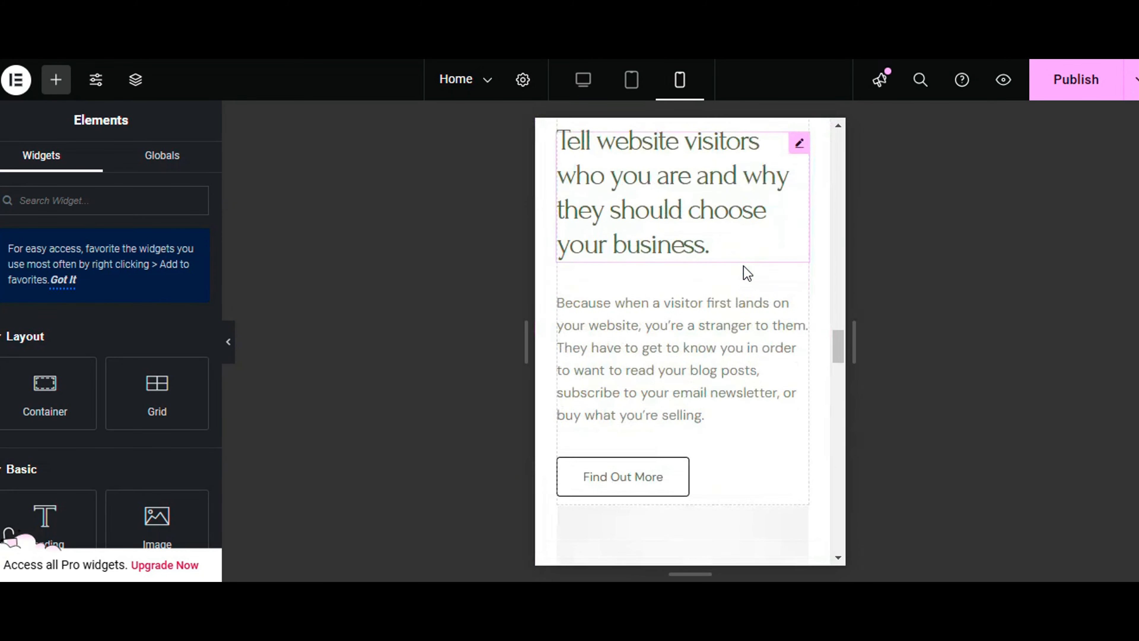
{"action": "scroll", "coordinate": [743, 265], "scroll_direction": "down", "scroll_amount": 12}
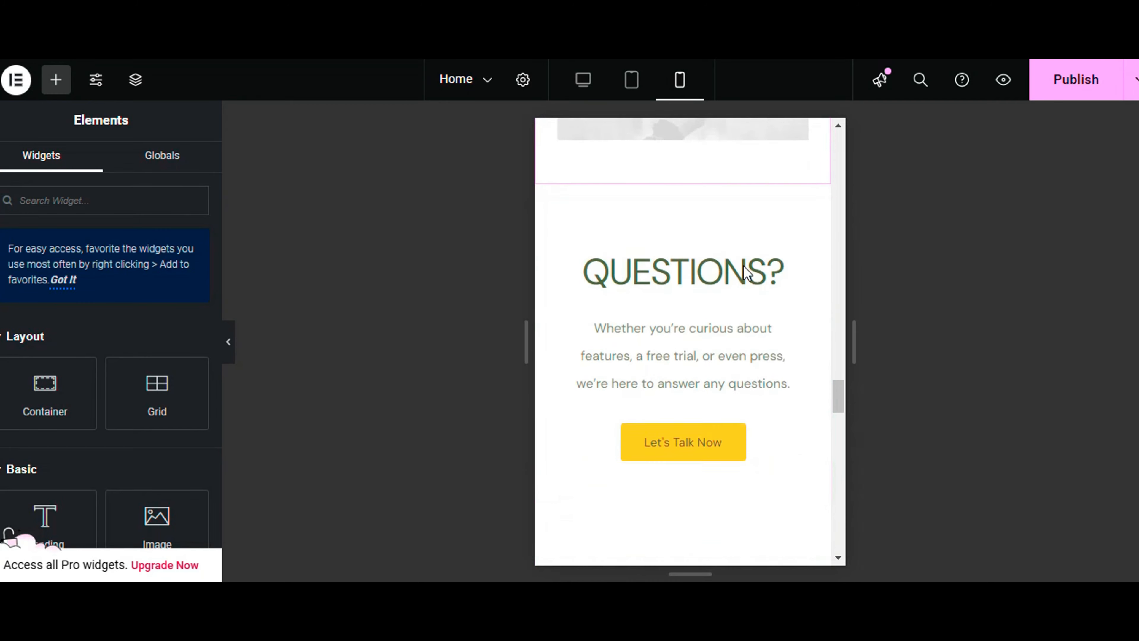
{"action": "scroll", "coordinate": [743, 265], "scroll_direction": "down", "scroll_amount": 3}
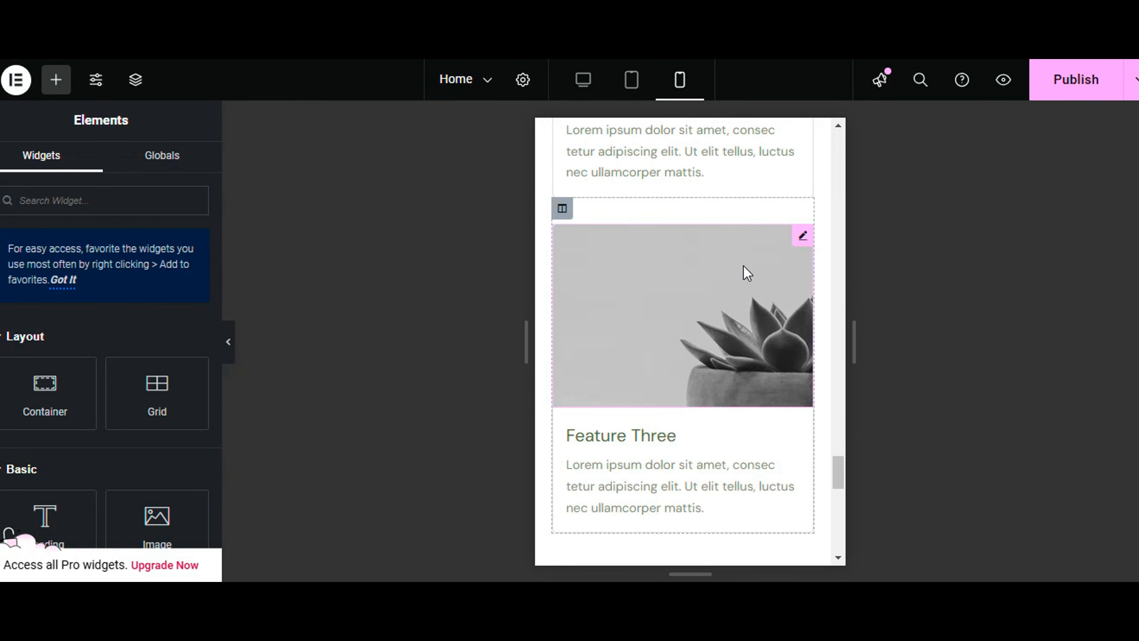
{"action": "scroll", "coordinate": [743, 265], "scroll_direction": "up", "scroll_amount": 12}
{"action": "scroll", "coordinate": [744, 265], "scroll_direction": "up", "scroll_amount": 15}
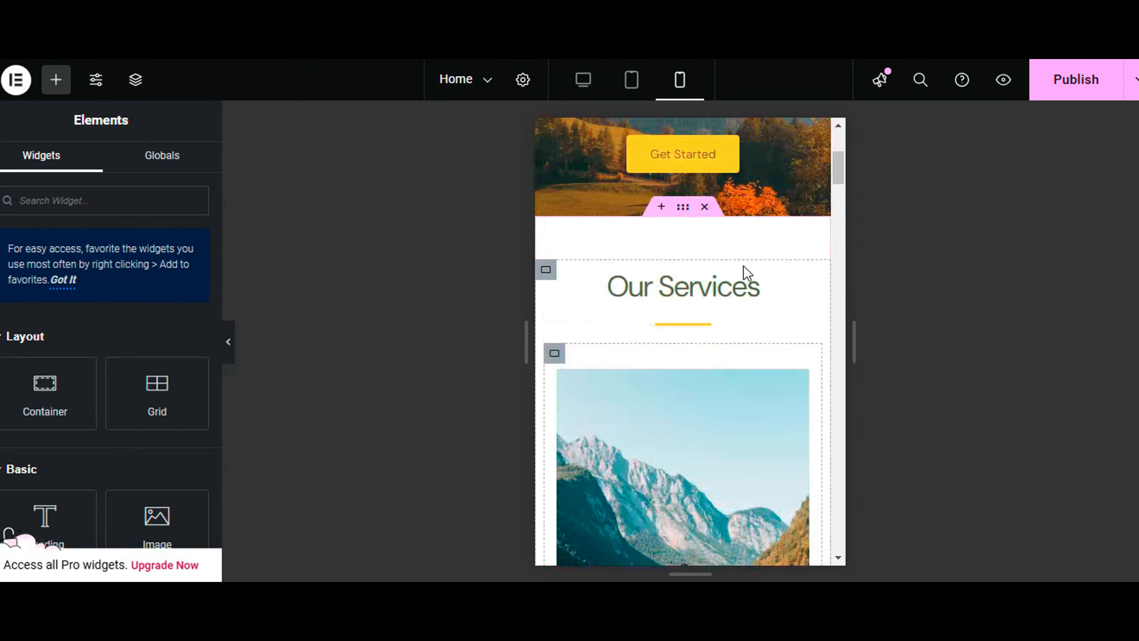
Set the mobile font size of the "Our Services" heading to 22 px in its typography settings
{"action": "scroll", "coordinate": [745, 268], "scroll_direction": "down", "scroll_amount": 4}
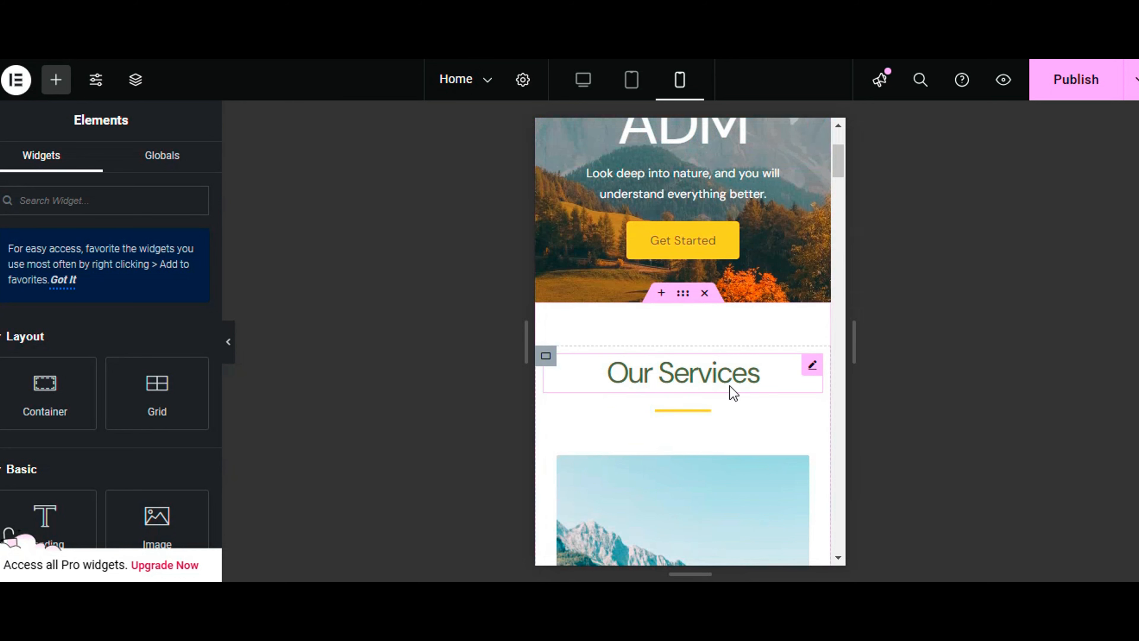
{"action": "left_click", "coordinate": [727, 378]}
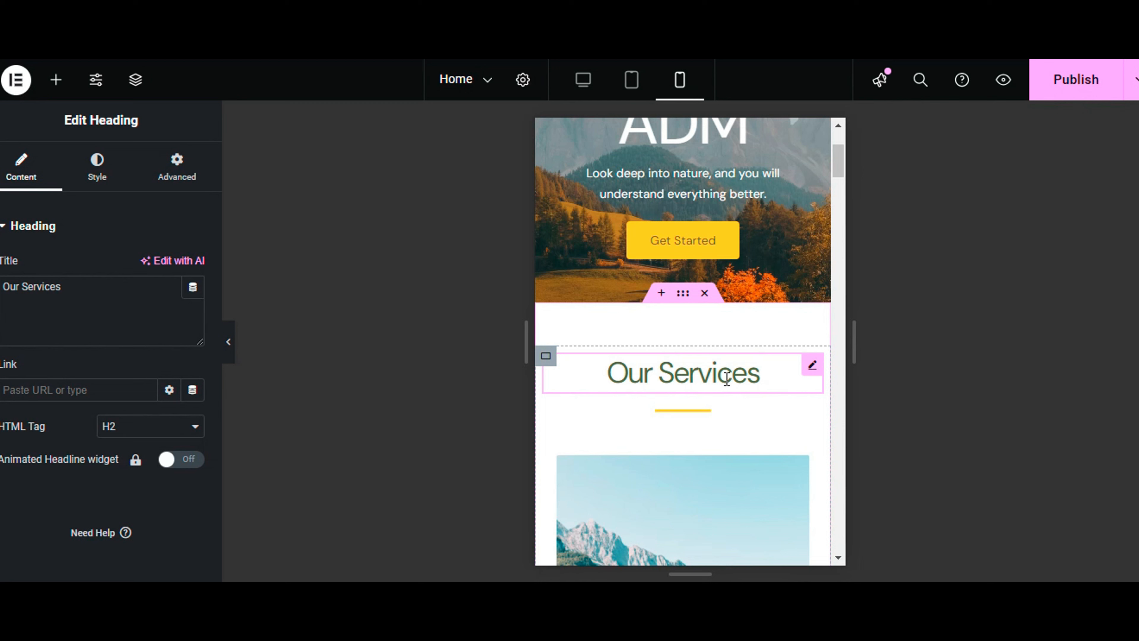
{"action": "left_click", "coordinate": [110, 179]}
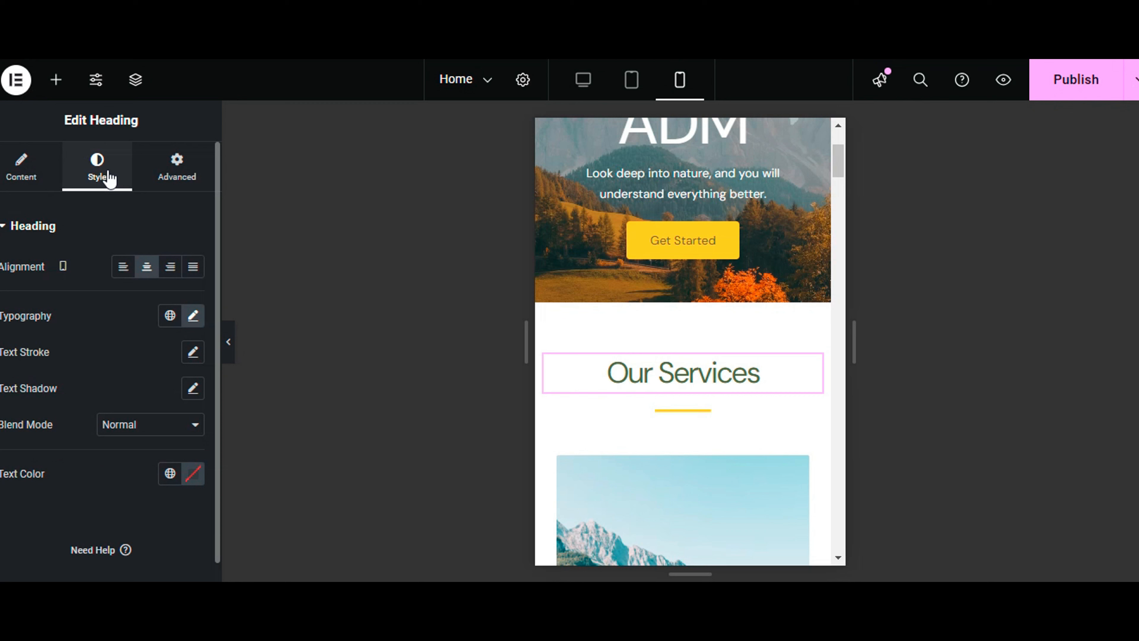
{"action": "left_click", "coordinate": [193, 316]}
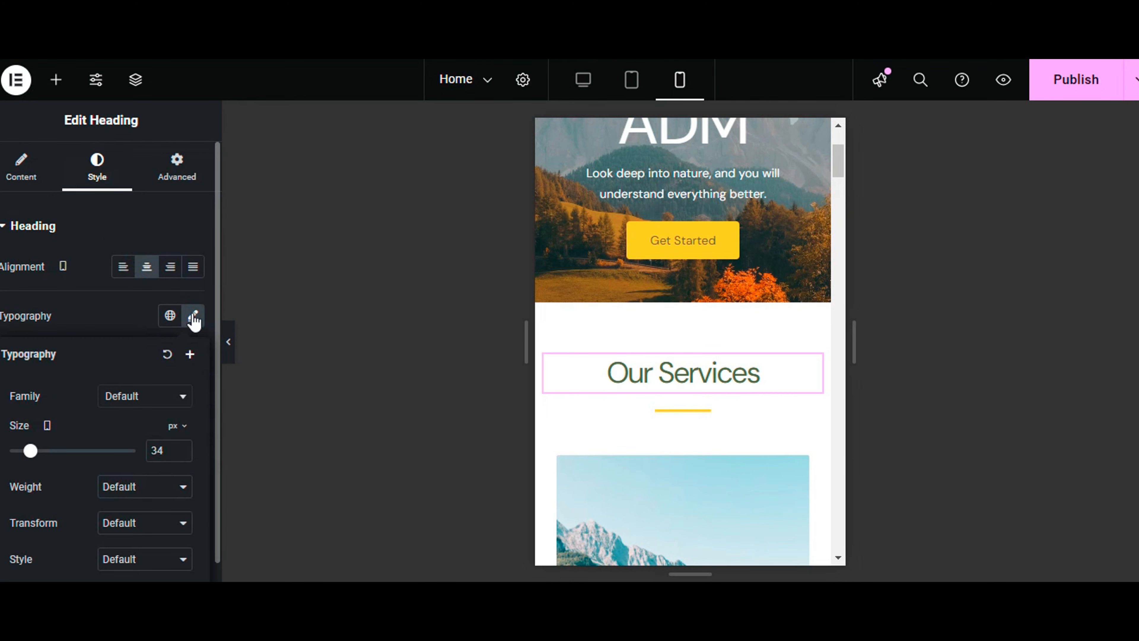
{"action": "scroll", "coordinate": [193, 320], "scroll_direction": "down", "scroll_amount": 2}
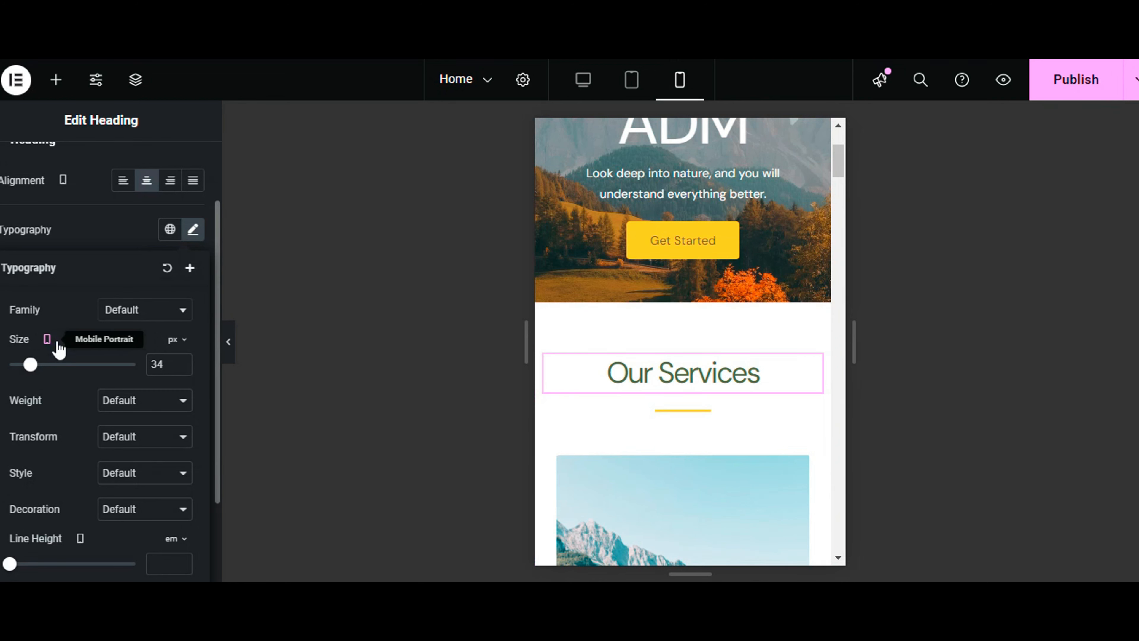
{"action": "left_click", "coordinate": [46, 347]}
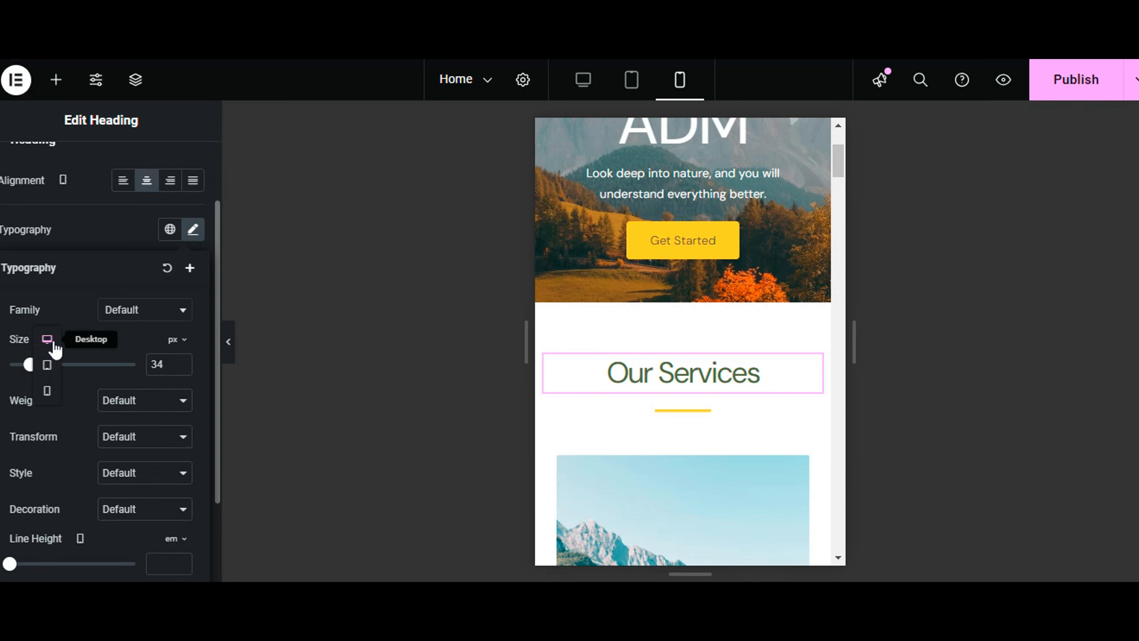
{"action": "left_click", "coordinate": [50, 347]}
{"action": "left_click", "coordinate": [47, 393]}
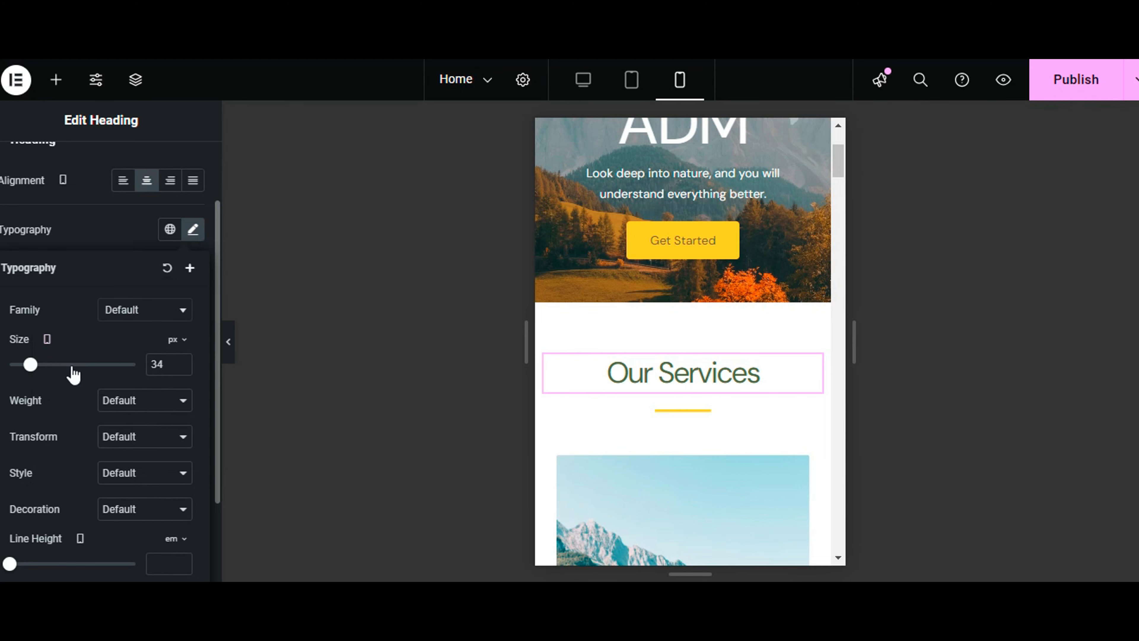
{"action": "left_click_drag", "start_coordinate": [31, 369], "coordinate": [26, 371]}
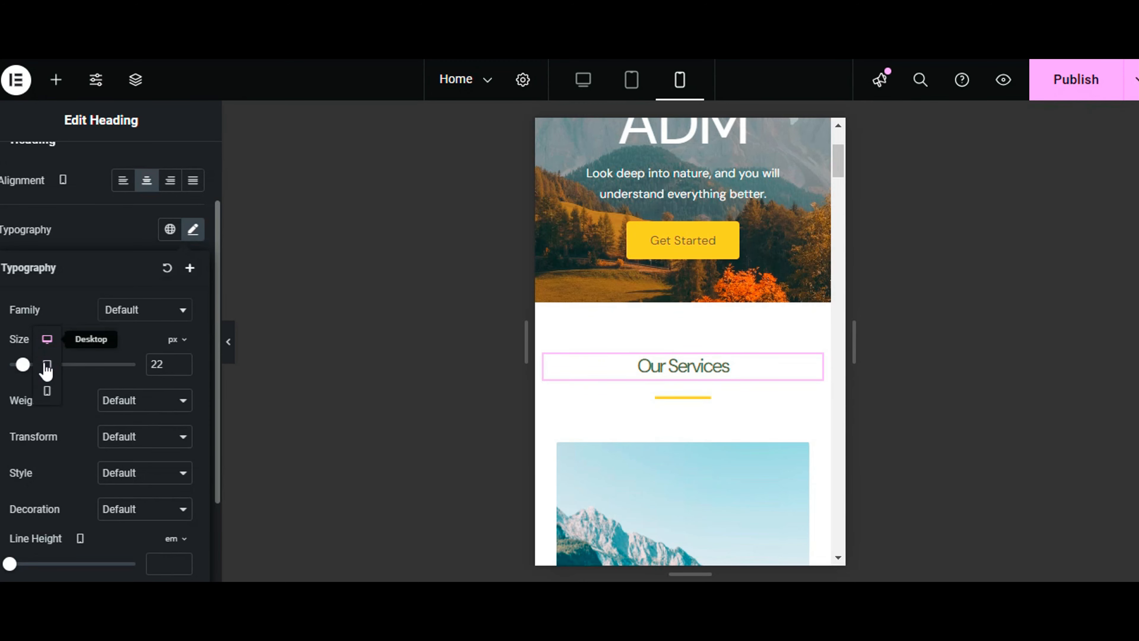
Compare the "Our Services" heading's desktop font size with its mobile one, ending in the mobile preview
{"action": "left_click", "coordinate": [47, 345]}
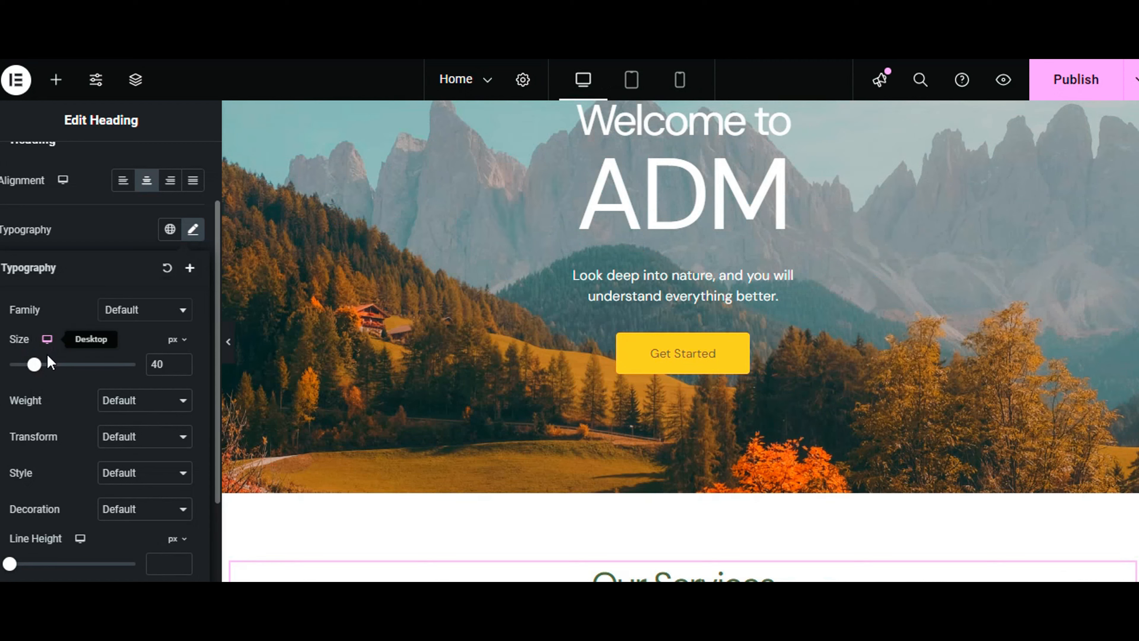
{"action": "mouse_move", "coordinate": [47, 340]}
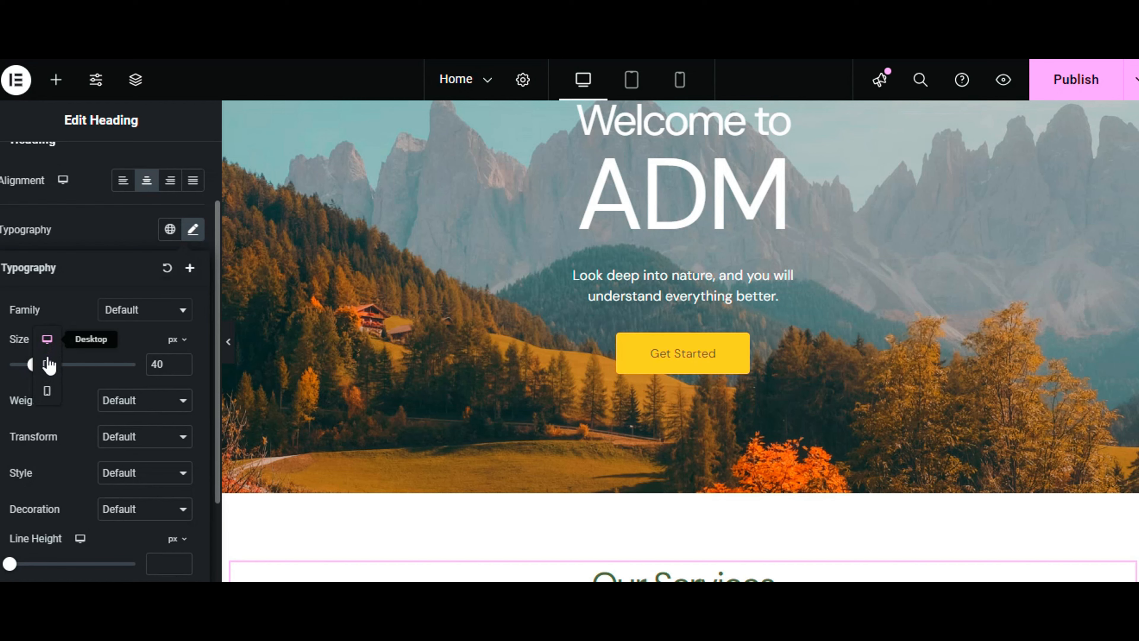
{"action": "left_click", "coordinate": [47, 390]}
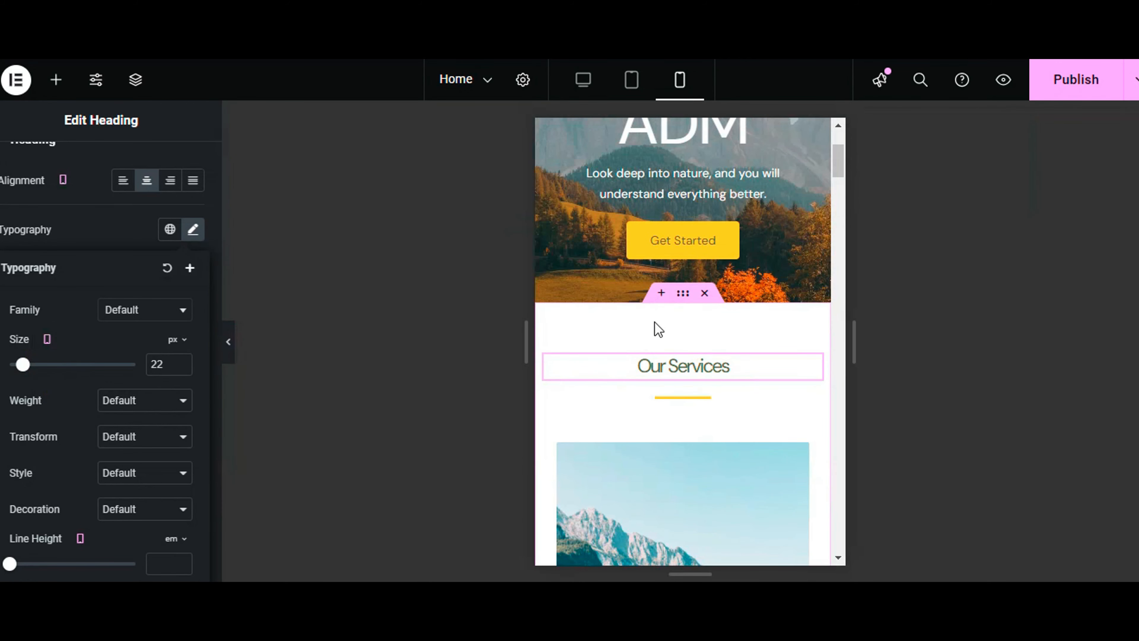
Open the layout settings of the container holding "Add Your Heading Text Here" and the video placeholder, below the Feature Three block
{"action": "scroll", "coordinate": [655, 332], "scroll_direction": "down", "scroll_amount": 15}
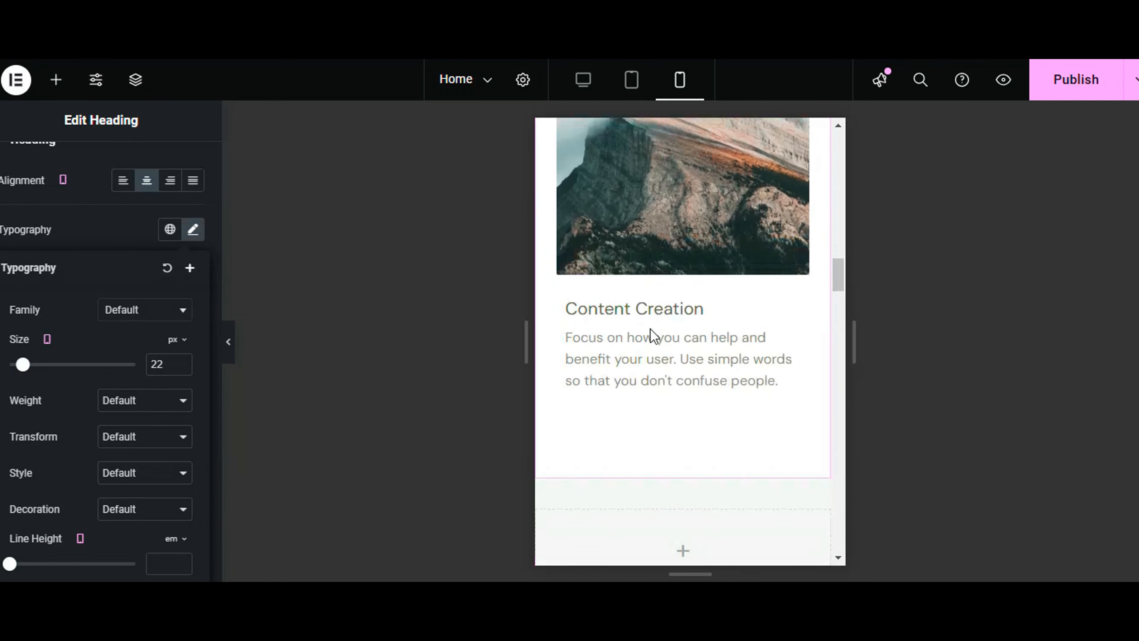
{"action": "scroll", "coordinate": [653, 335], "scroll_direction": "down", "scroll_amount": 20}
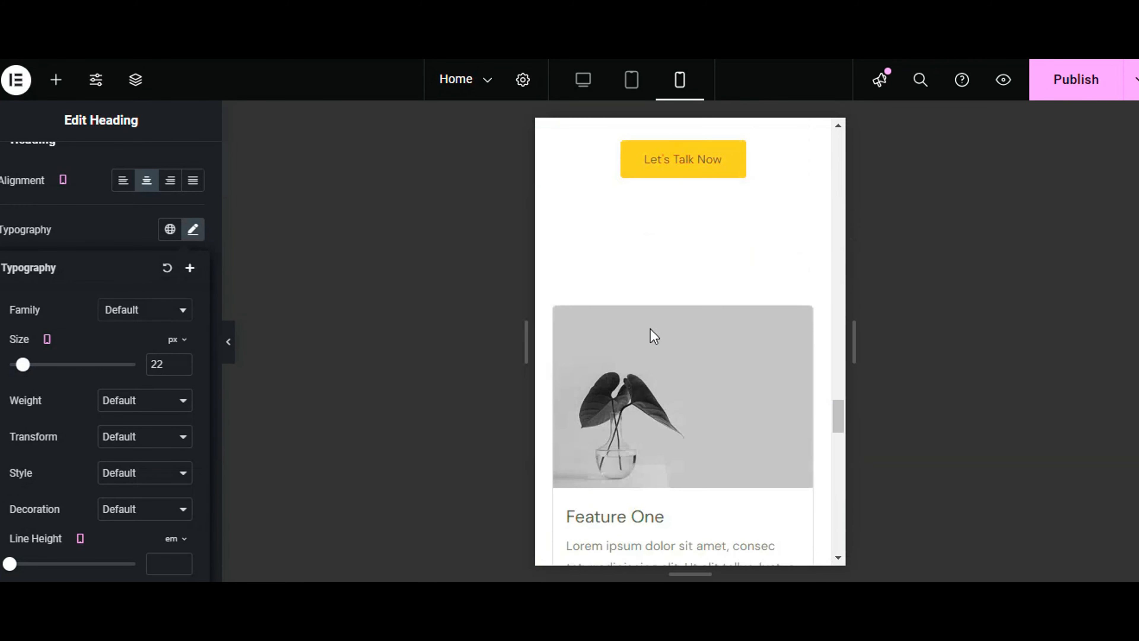
{"action": "scroll", "coordinate": [650, 329], "scroll_direction": "down", "scroll_amount": 7}
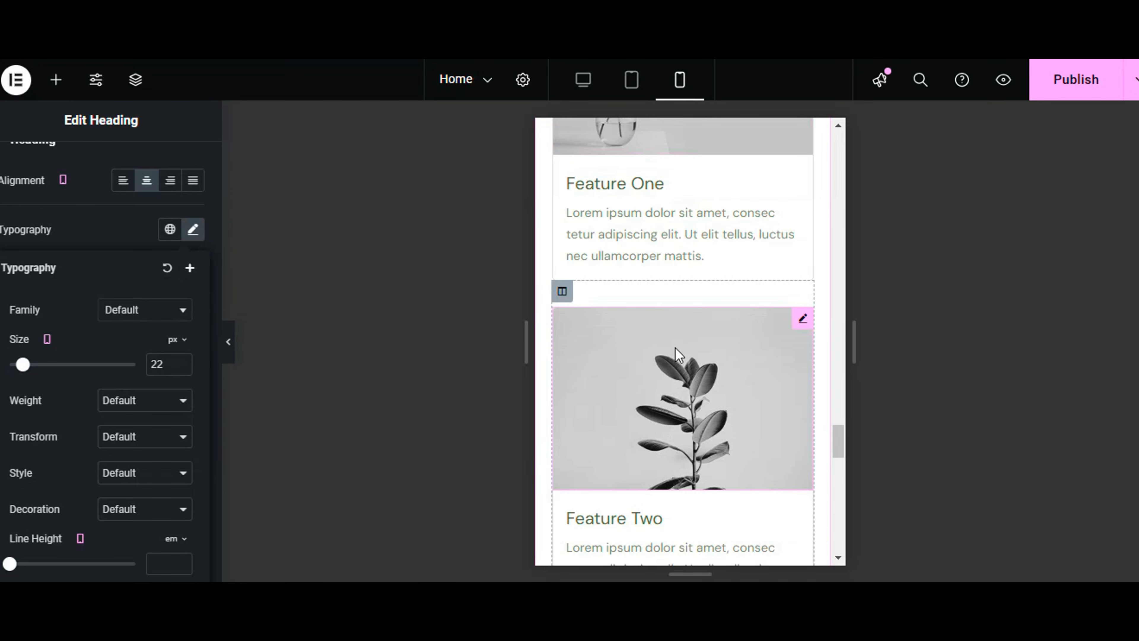
{"action": "scroll", "coordinate": [697, 337], "scroll_direction": "down", "scroll_amount": 15}
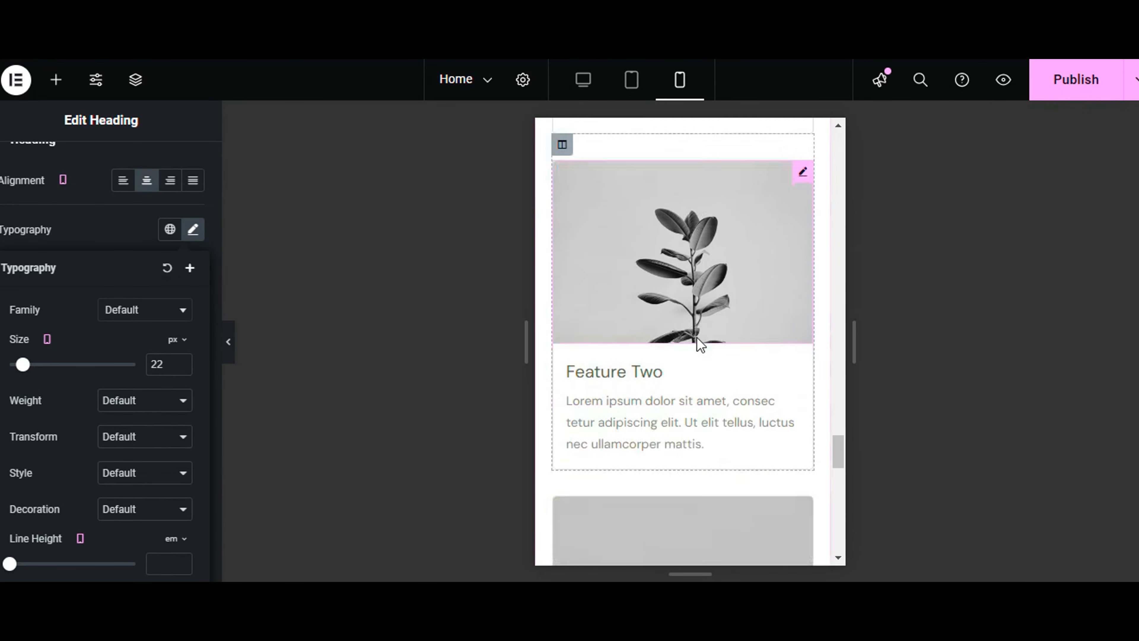
{"action": "scroll", "coordinate": [694, 336], "scroll_direction": "down", "scroll_amount": 5}
{"action": "scroll", "coordinate": [695, 332], "scroll_direction": "up", "scroll_amount": 12}
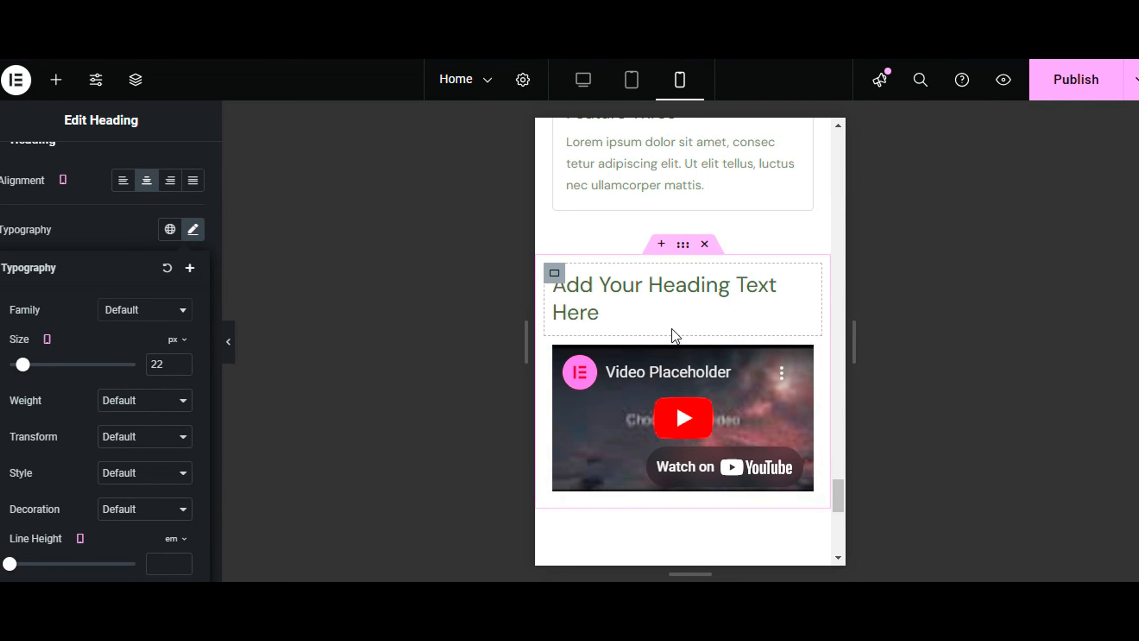
{"action": "left_click", "coordinate": [684, 247]}
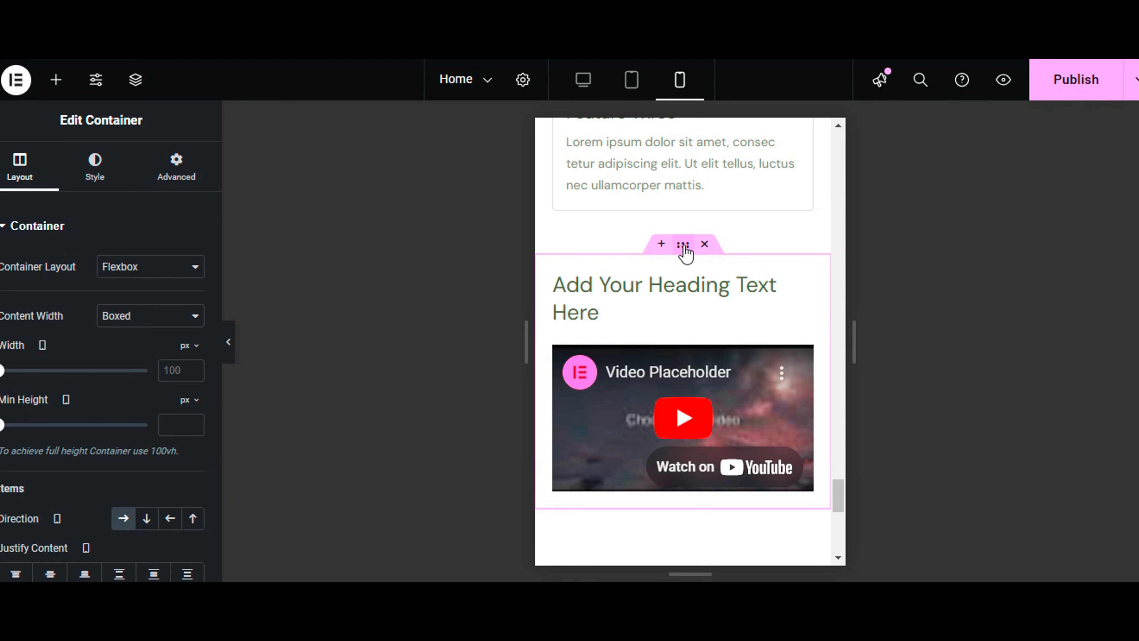
Examine the advanced layout settings of the container holding the heading and video placeholder
{"action": "left_click", "coordinate": [193, 180]}
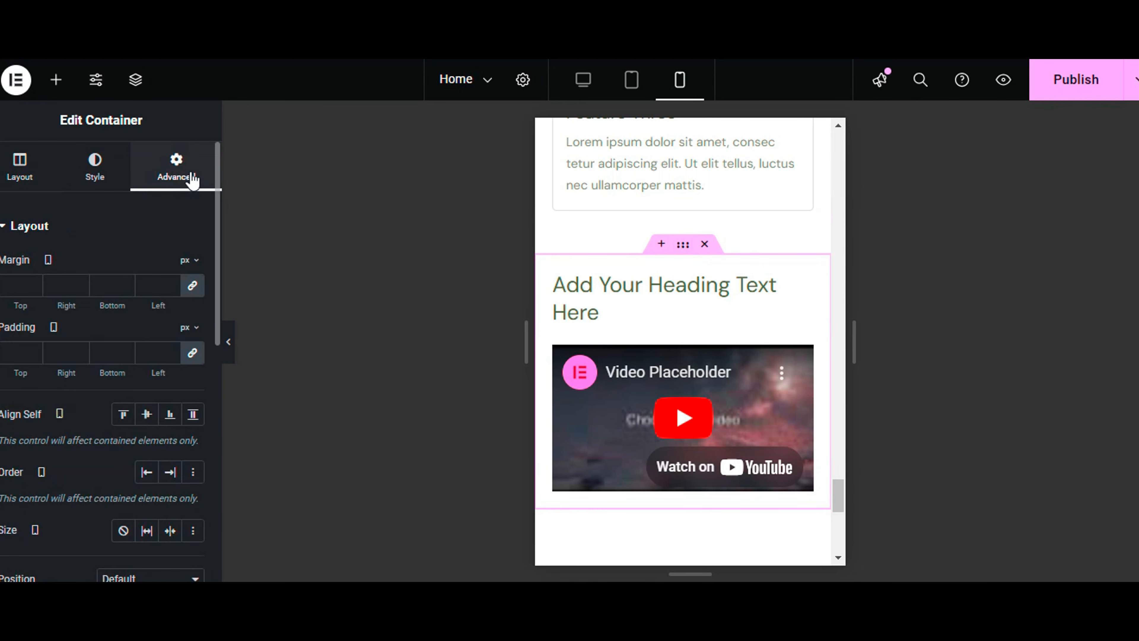
{"action": "scroll", "coordinate": [139, 260], "scroll_direction": "down", "scroll_amount": 8}
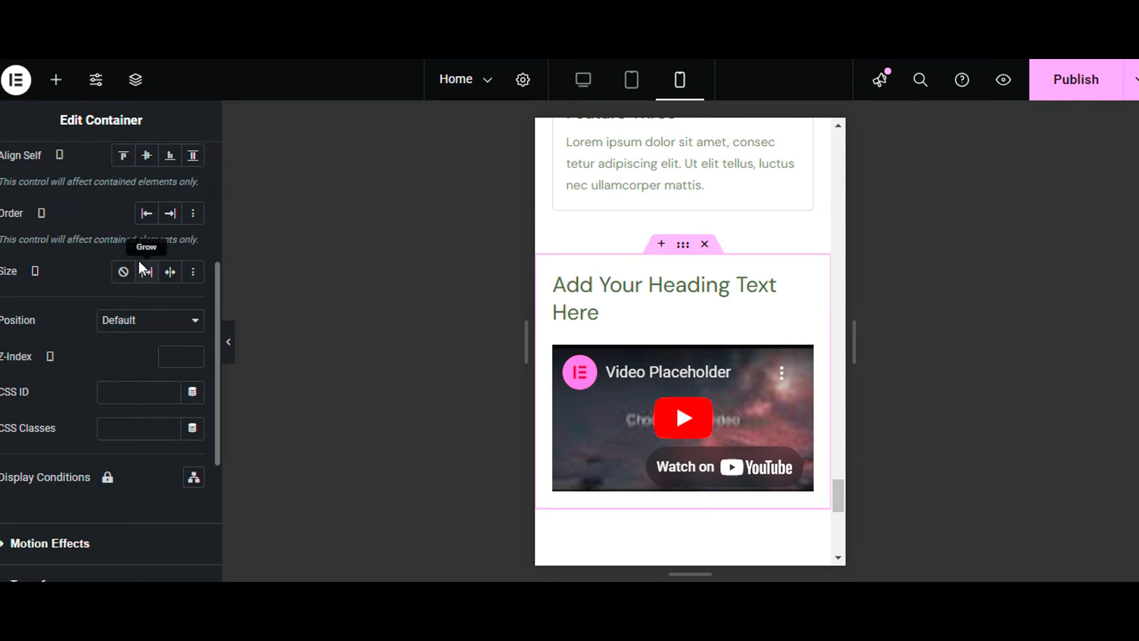
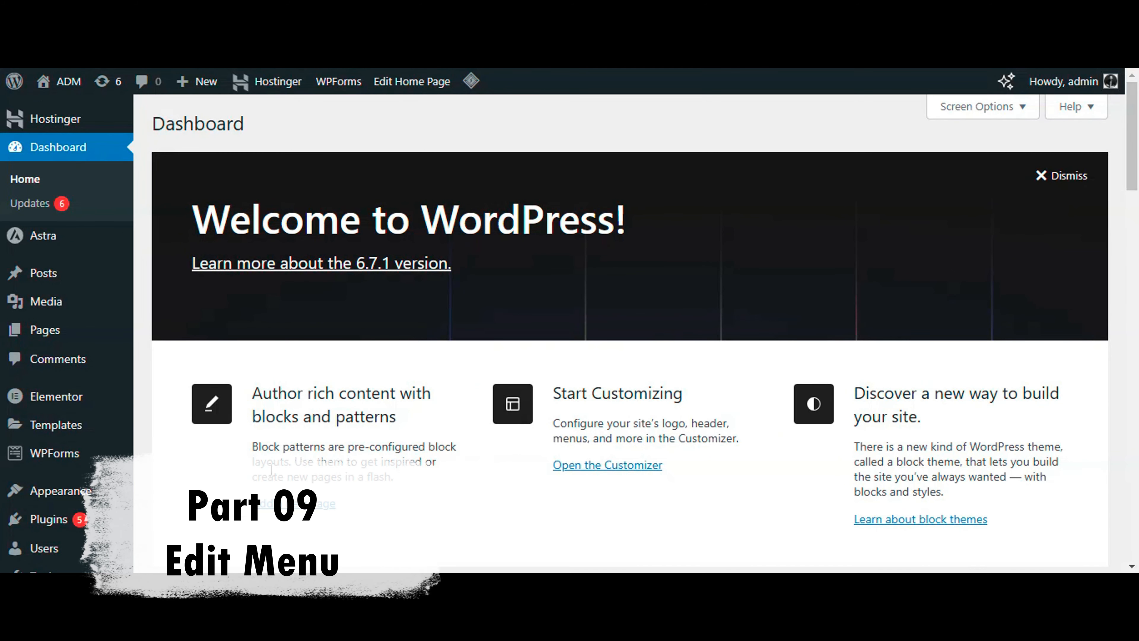
Open the WordPress menu editor and review the Main Menu's structure and the available pages
{"action": "mouse_move", "coordinate": [89, 498]}
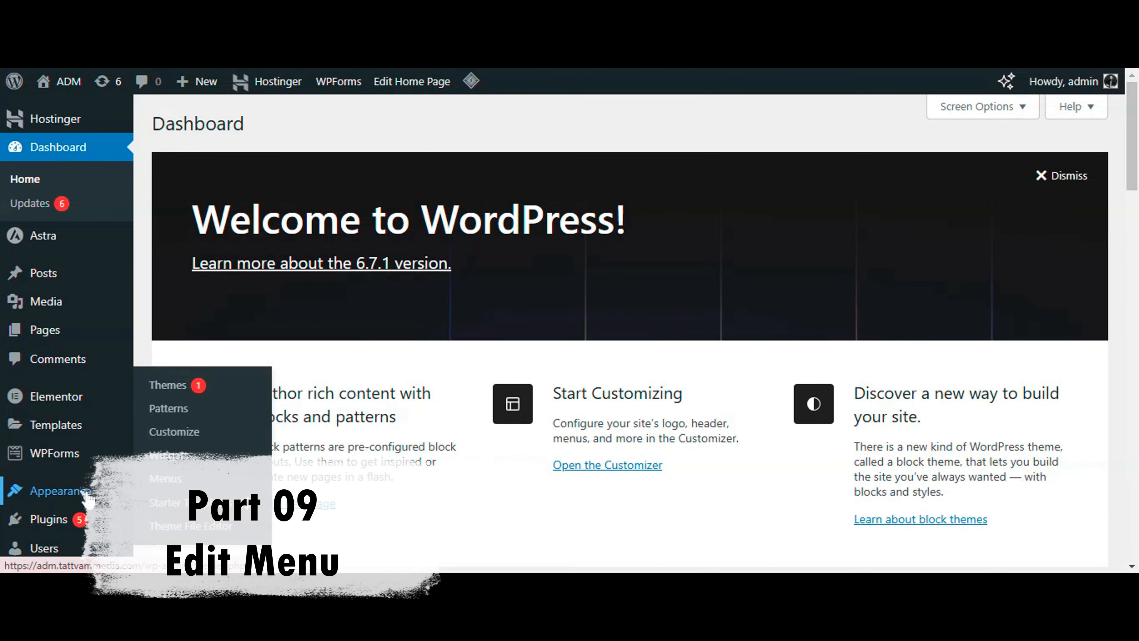
{"action": "left_click", "coordinate": [183, 476]}
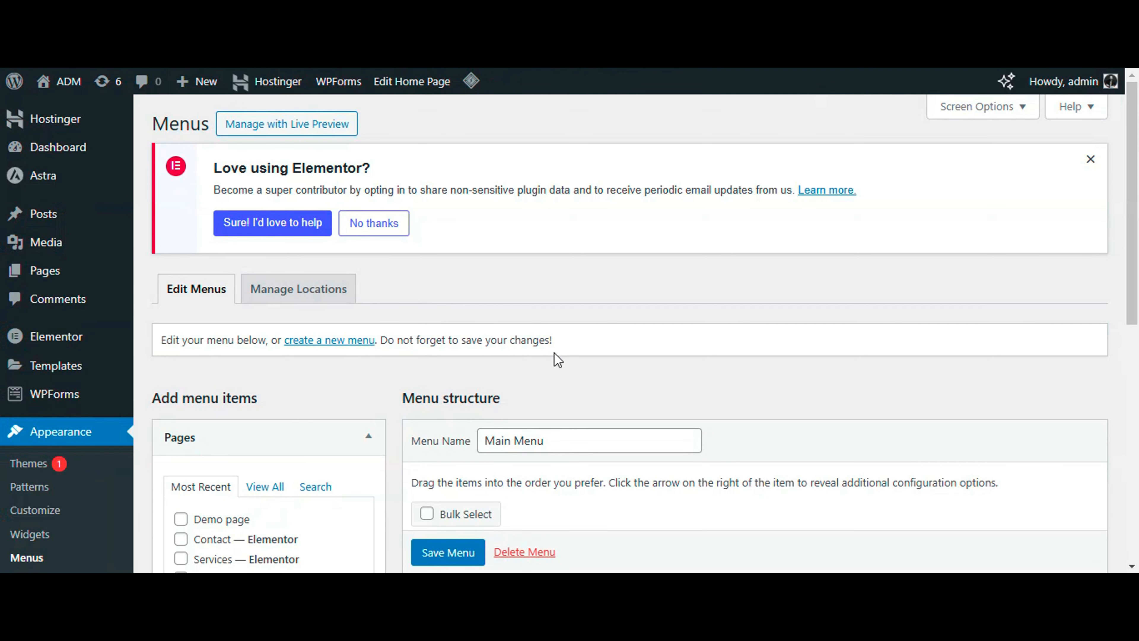
{"action": "scroll", "coordinate": [554, 353], "scroll_direction": "down", "scroll_amount": 2}
{"action": "scroll", "coordinate": [555, 353], "scroll_direction": "down", "scroll_amount": 2}
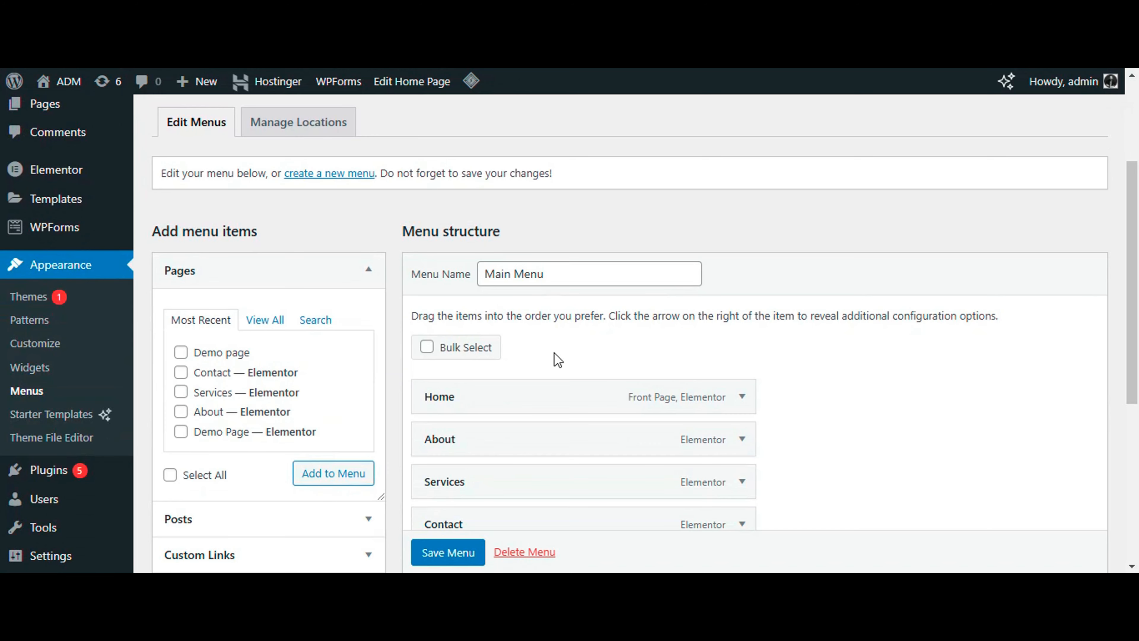
{"action": "scroll", "coordinate": [554, 353], "scroll_direction": "down", "scroll_amount": 4}
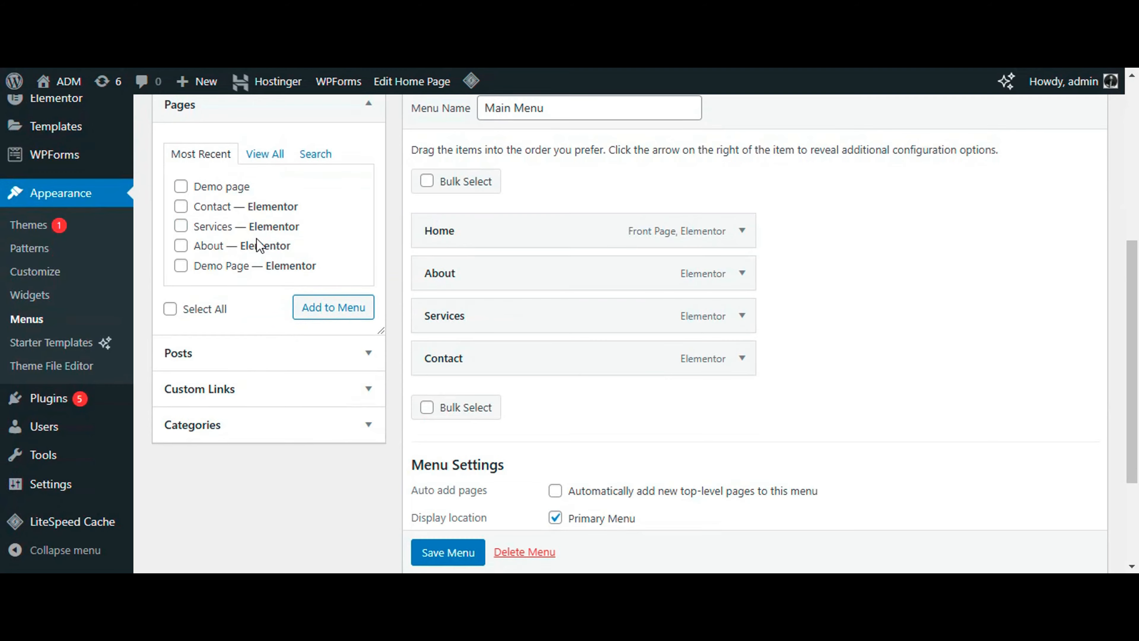
{"action": "scroll", "coordinate": [256, 238], "scroll_direction": "up", "scroll_amount": 2}
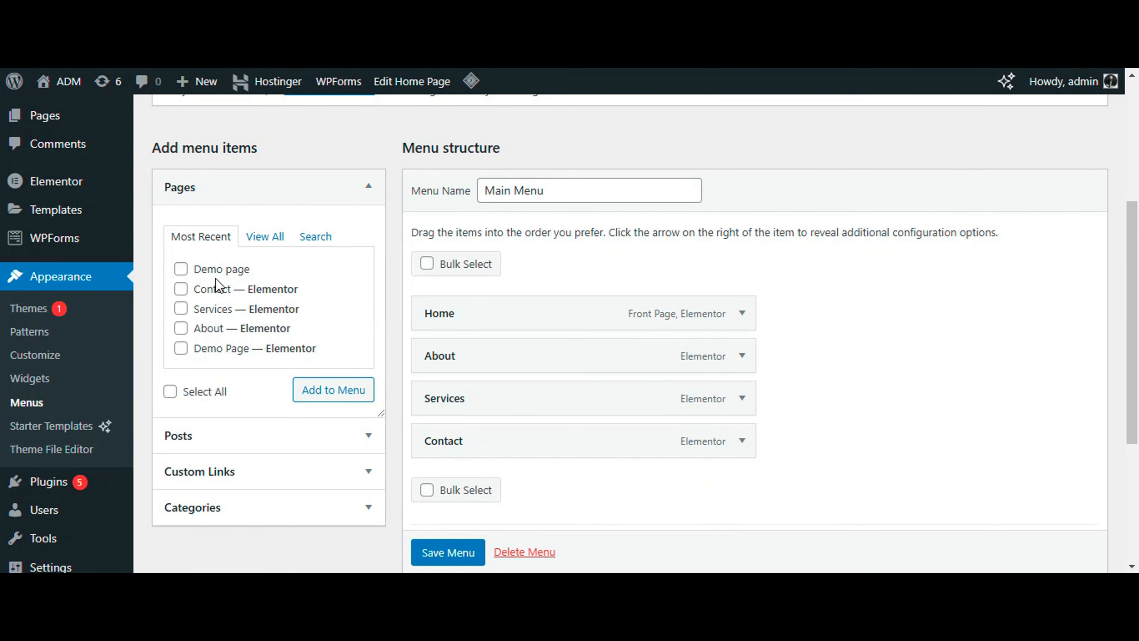
Save the Main Menu with Demo page added as an item, and reload the live home page
{"action": "left_click", "coordinate": [183, 270]}
{"action": "left_click", "coordinate": [336, 390]}
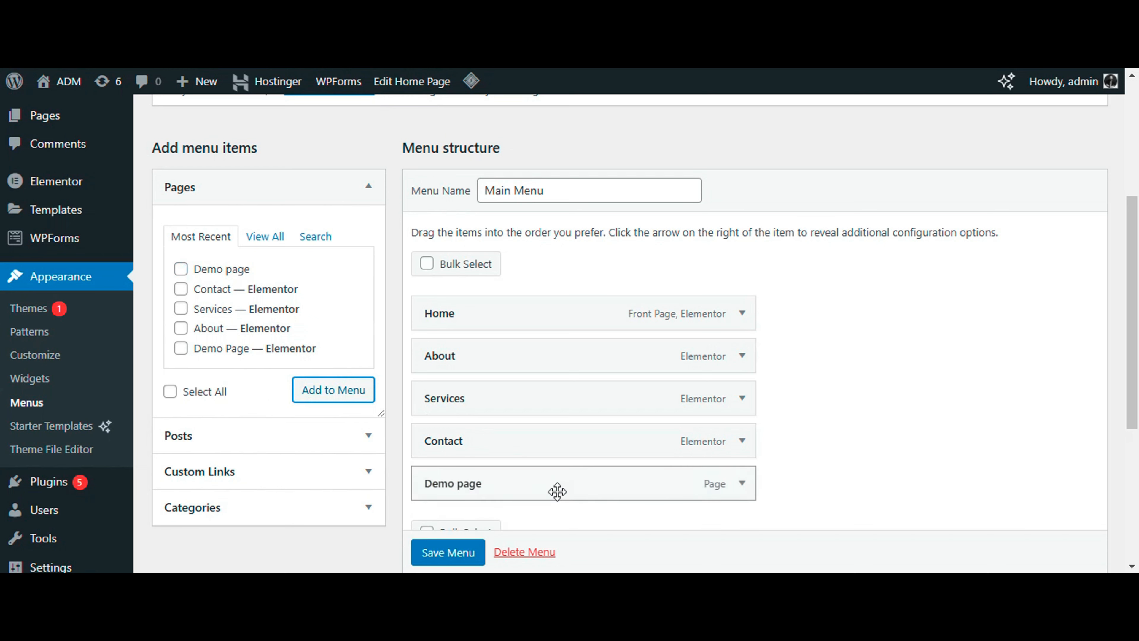
{"action": "scroll", "coordinate": [529, 504], "scroll_direction": "down", "scroll_amount": 3}
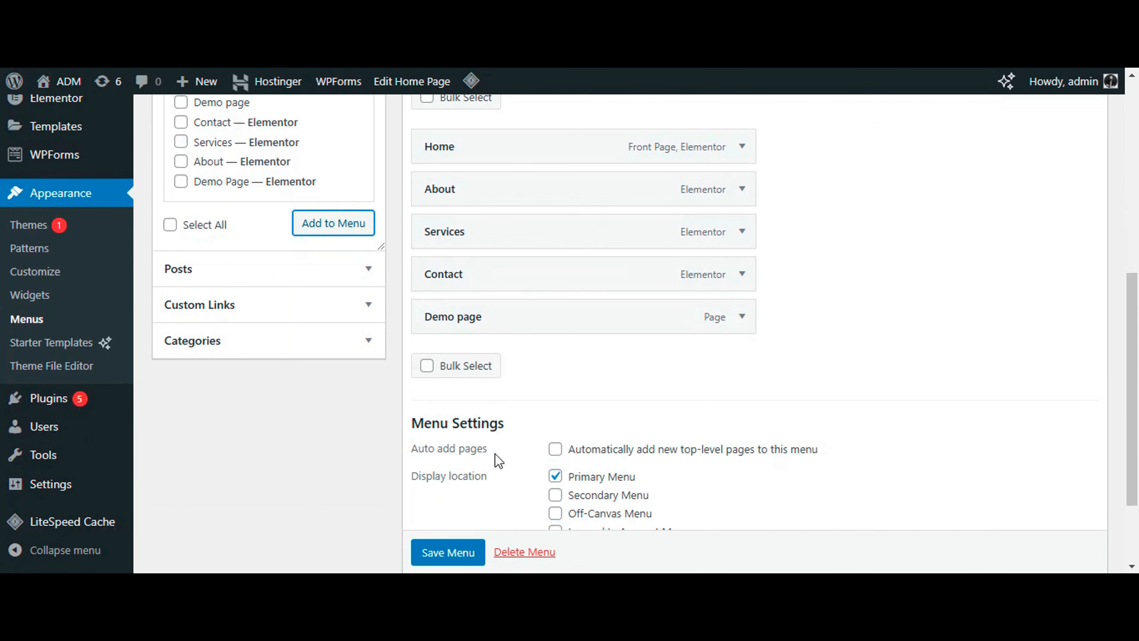
{"action": "left_click", "coordinate": [469, 548]}
{"action": "scroll", "coordinate": [466, 549], "scroll_direction": "down", "scroll_amount": 1}
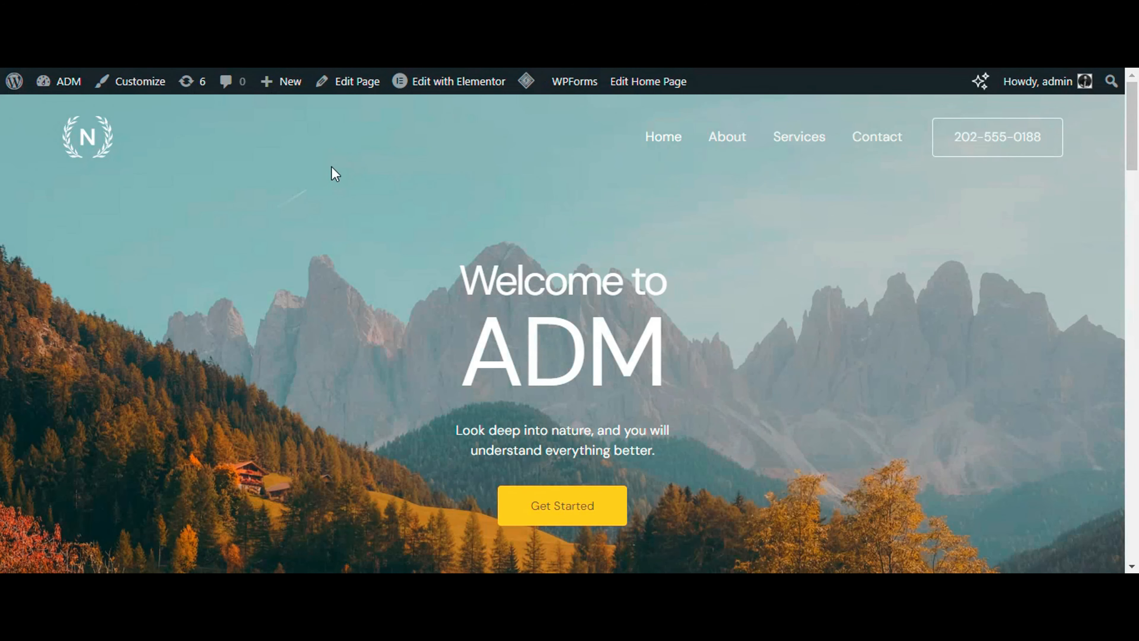
{"action": "key", "text": "F5"}
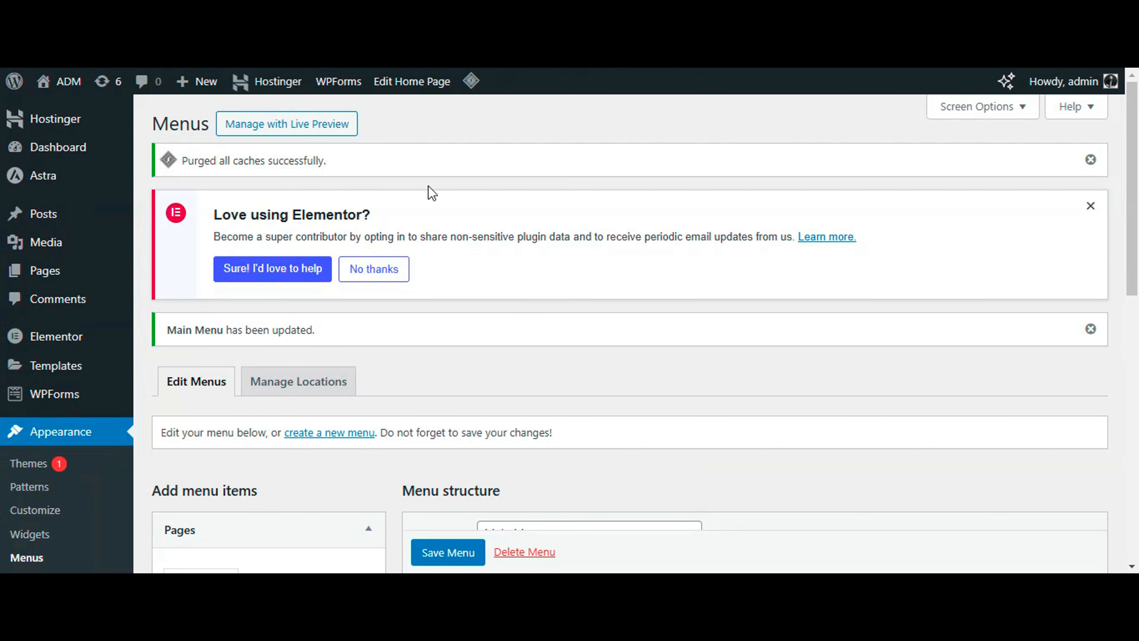
Save the Main Menu with Demo page nested as a sub item under Services, and reload the live home page
{"action": "scroll", "coordinate": [542, 333], "scroll_direction": "down", "scroll_amount": 5}
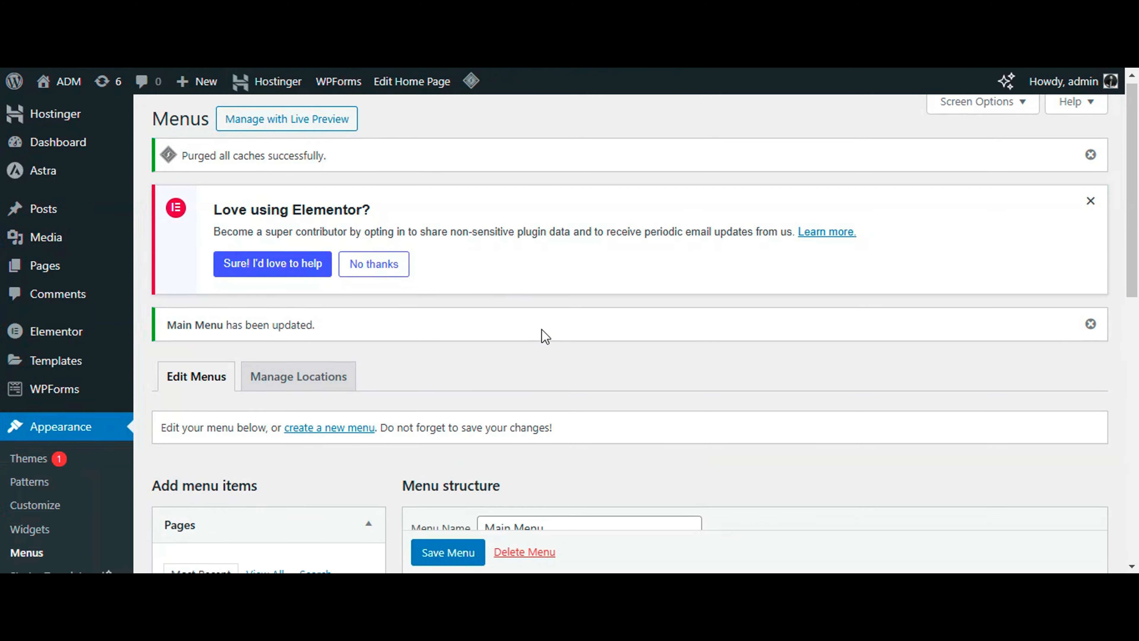
{"action": "scroll", "coordinate": [542, 330], "scroll_direction": "down", "scroll_amount": 3}
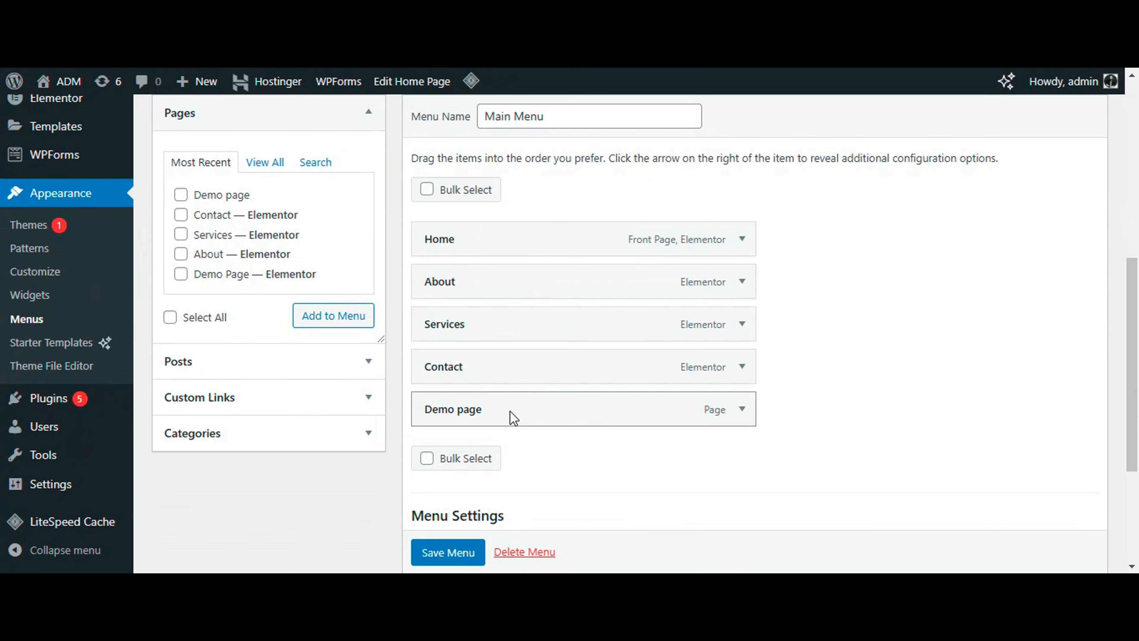
{"action": "left_click_drag", "start_coordinate": [511, 409], "coordinate": [516, 369]}
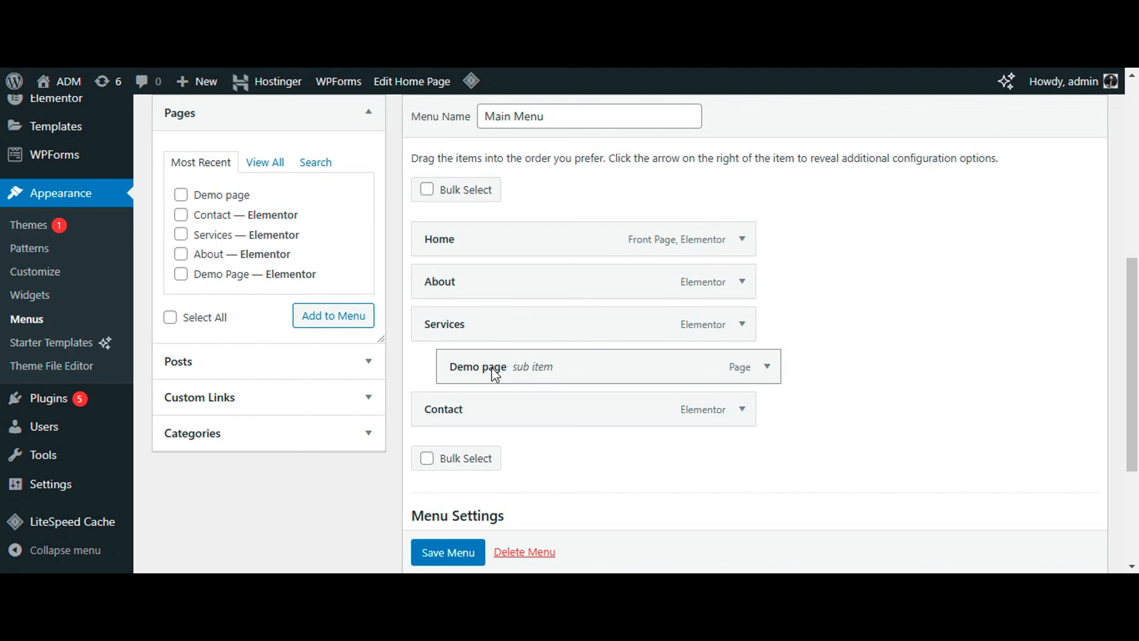
{"action": "left_click", "coordinate": [468, 552]}
{"action": "scroll", "coordinate": [480, 534], "scroll_direction": "down", "scroll_amount": 1}
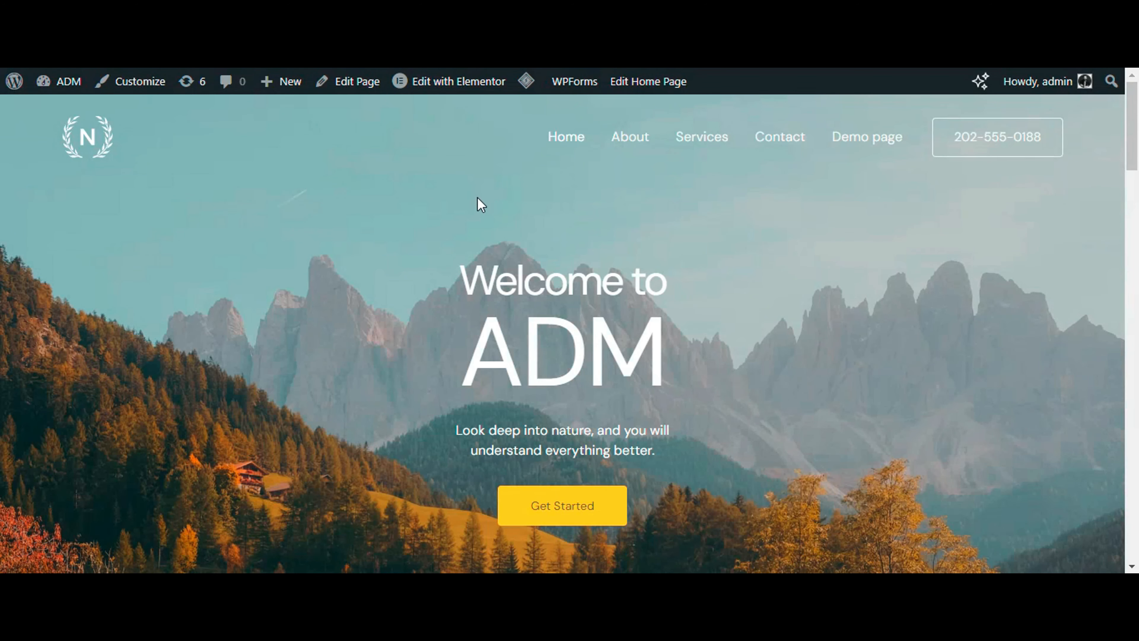
{"action": "key", "text": "F5"}
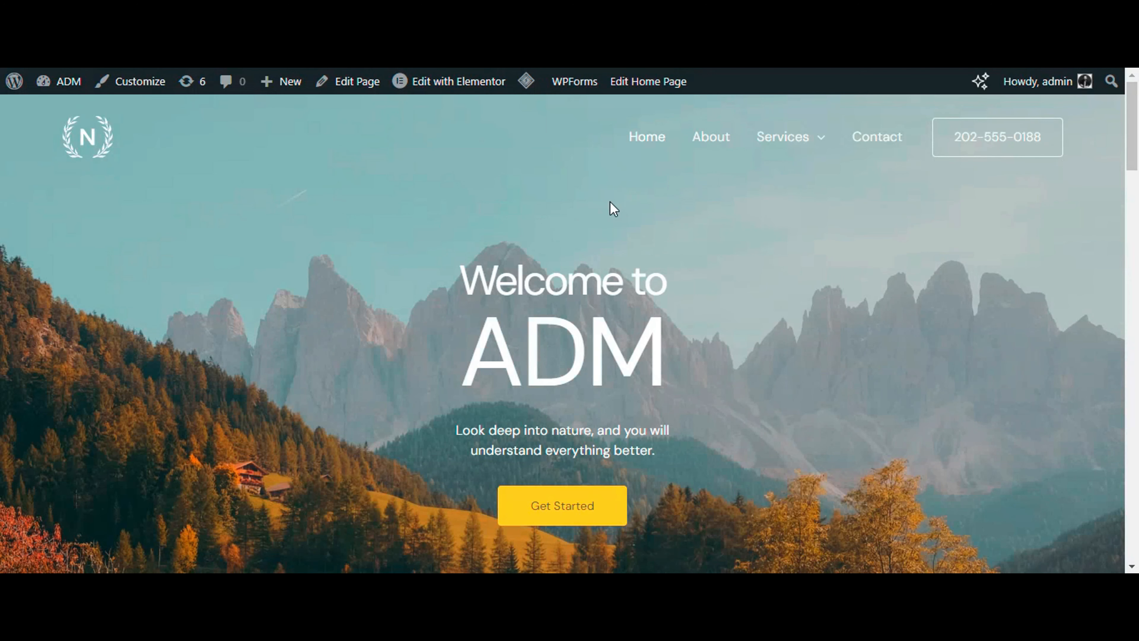
{"action": "mouse_move", "coordinate": [827, 148]}
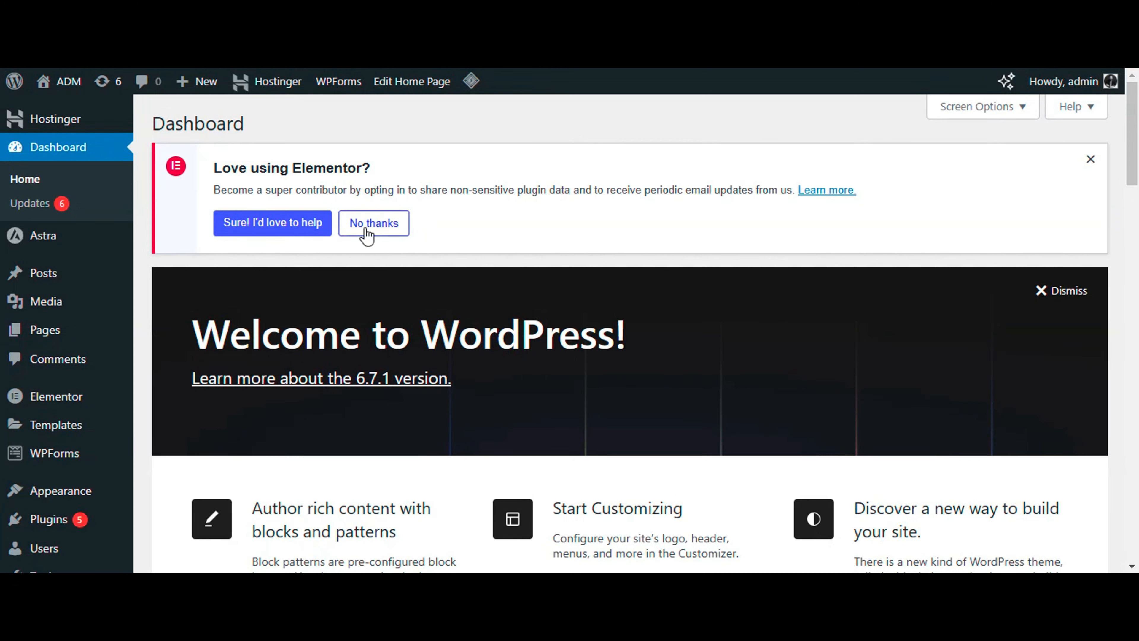
Open the Global settings in the theme Customizer
{"action": "mouse_move", "coordinate": [75, 490]}
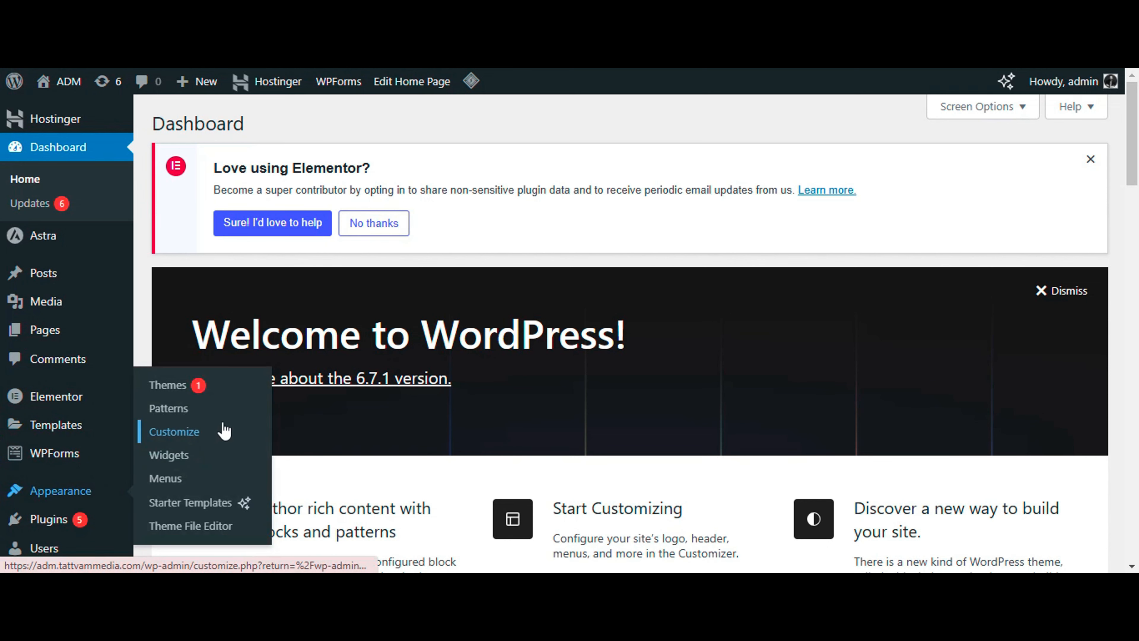
{"action": "left_click", "coordinate": [198, 433]}
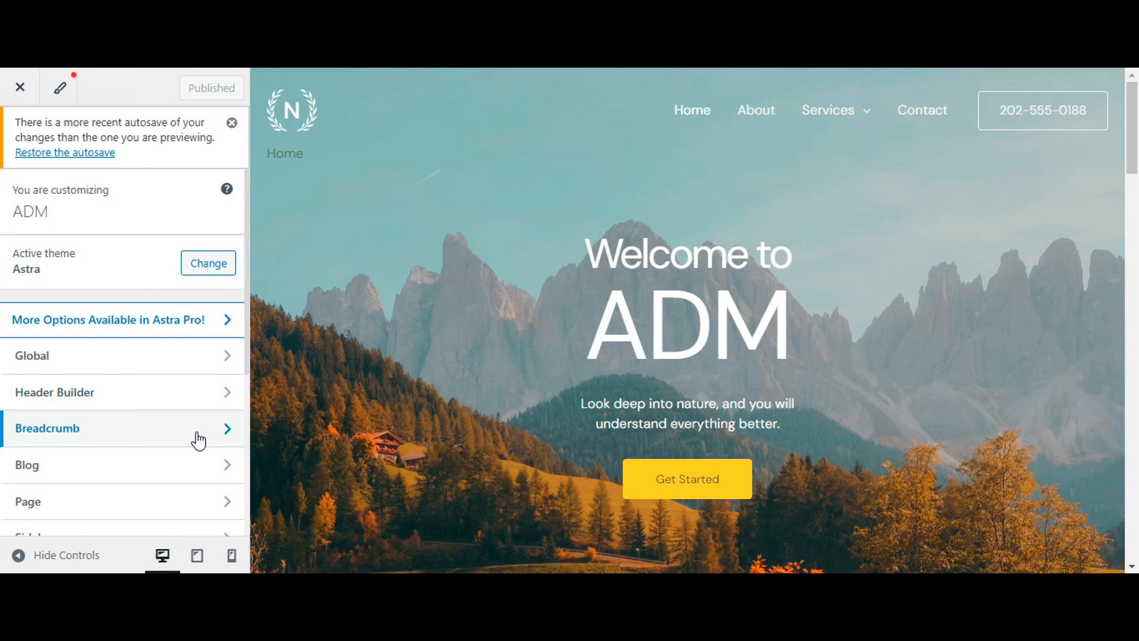
{"action": "left_click", "coordinate": [160, 374]}
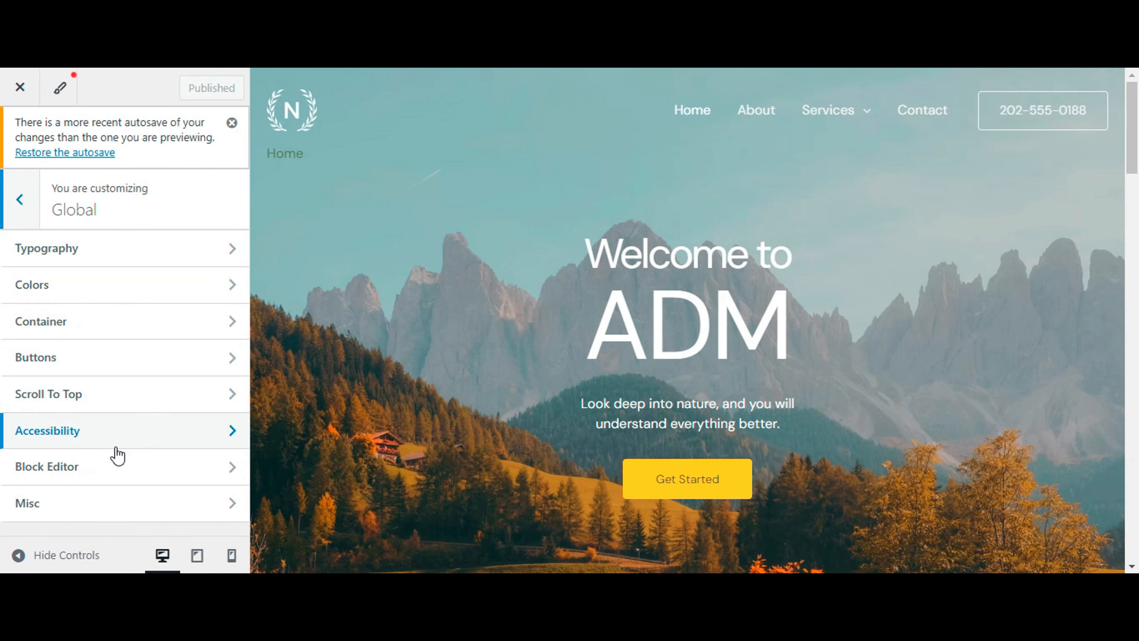
Examine the global typography presets, base font and heading font settings, and return to the Global settings
{"action": "left_click", "coordinate": [114, 261]}
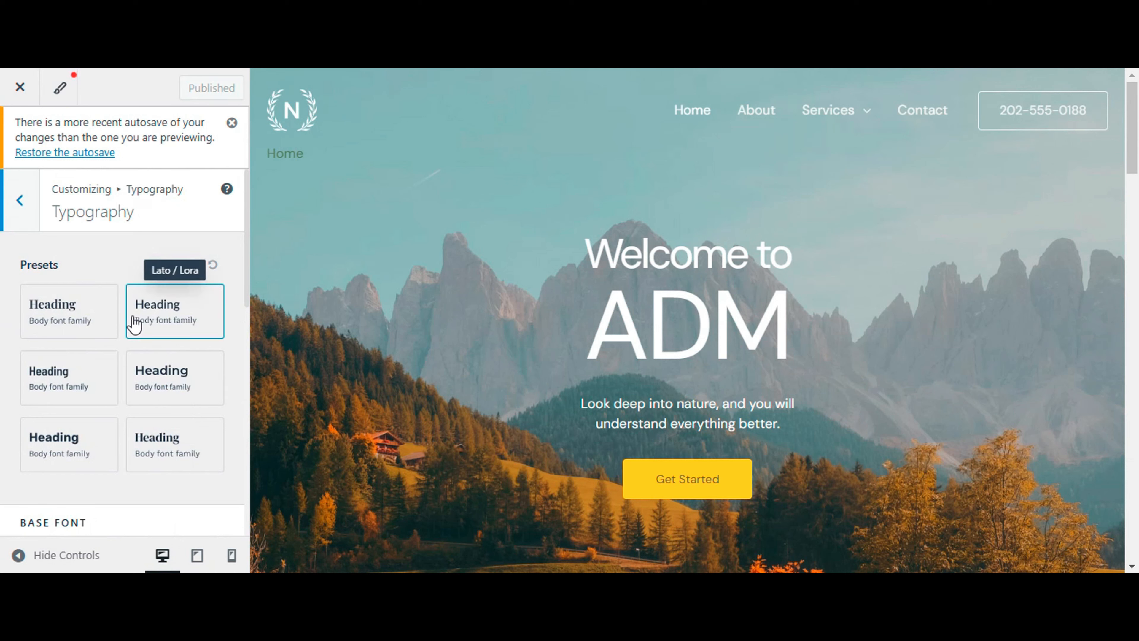
{"action": "scroll", "coordinate": [119, 363], "scroll_direction": "down", "scroll_amount": 5}
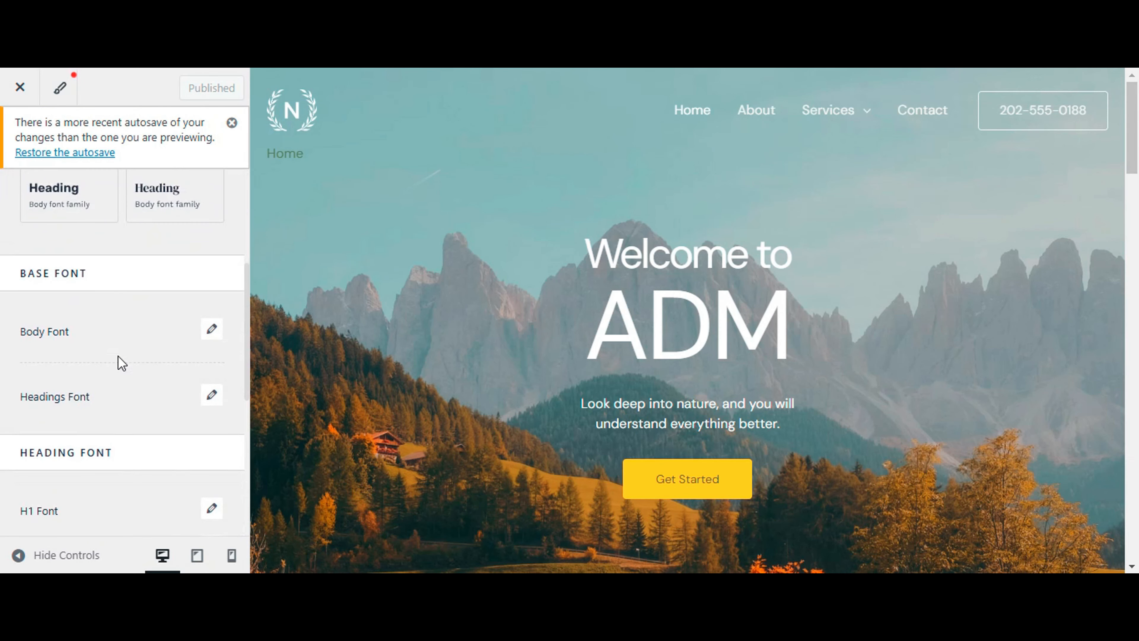
{"action": "scroll", "coordinate": [117, 274], "scroll_direction": "up", "scroll_amount": 3}
{"action": "scroll", "coordinate": [118, 310], "scroll_direction": "down", "scroll_amount": 3}
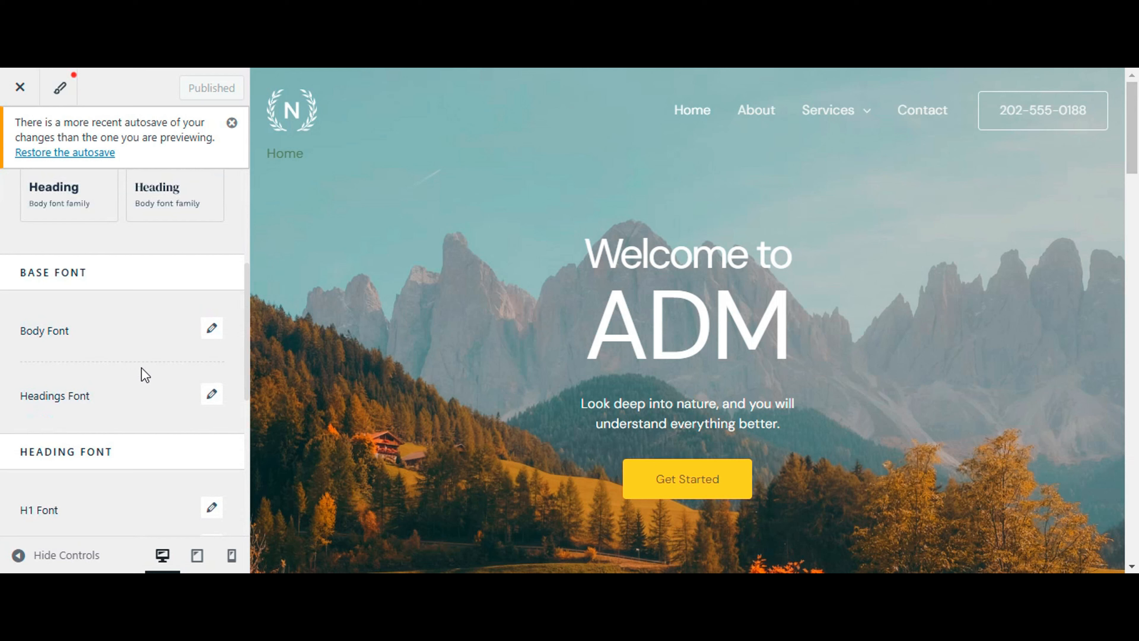
{"action": "scroll", "coordinate": [134, 350], "scroll_direction": "up", "scroll_amount": 5}
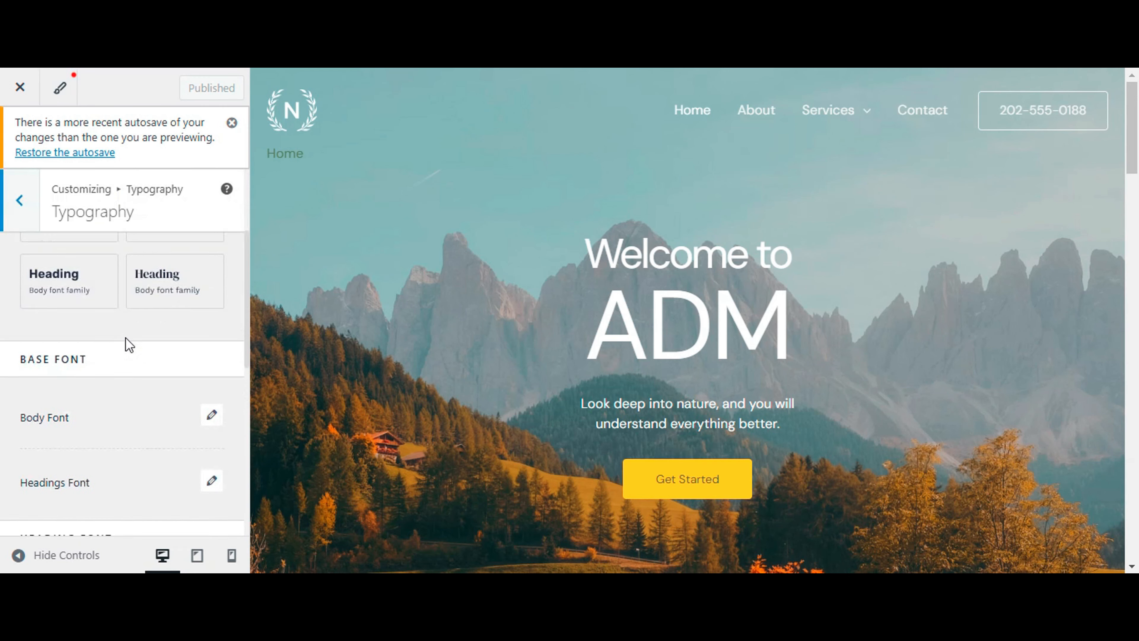
{"action": "left_click", "coordinate": [22, 211]}
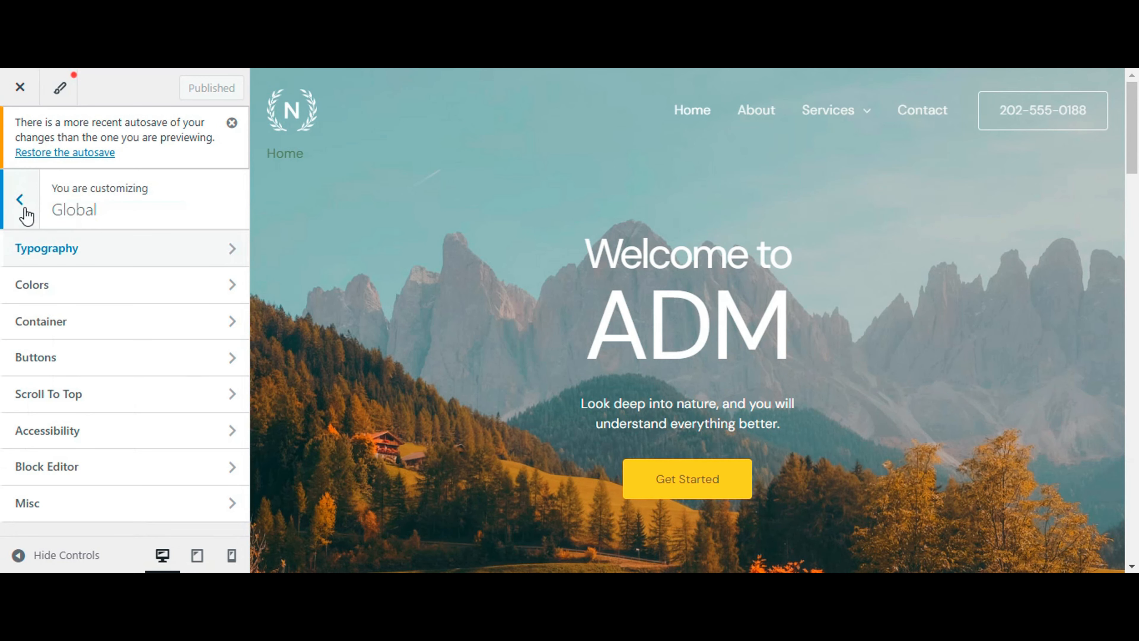
Examine the global color palette, theme color and surface color settings, and return to the Global settings
{"action": "left_click", "coordinate": [38, 299]}
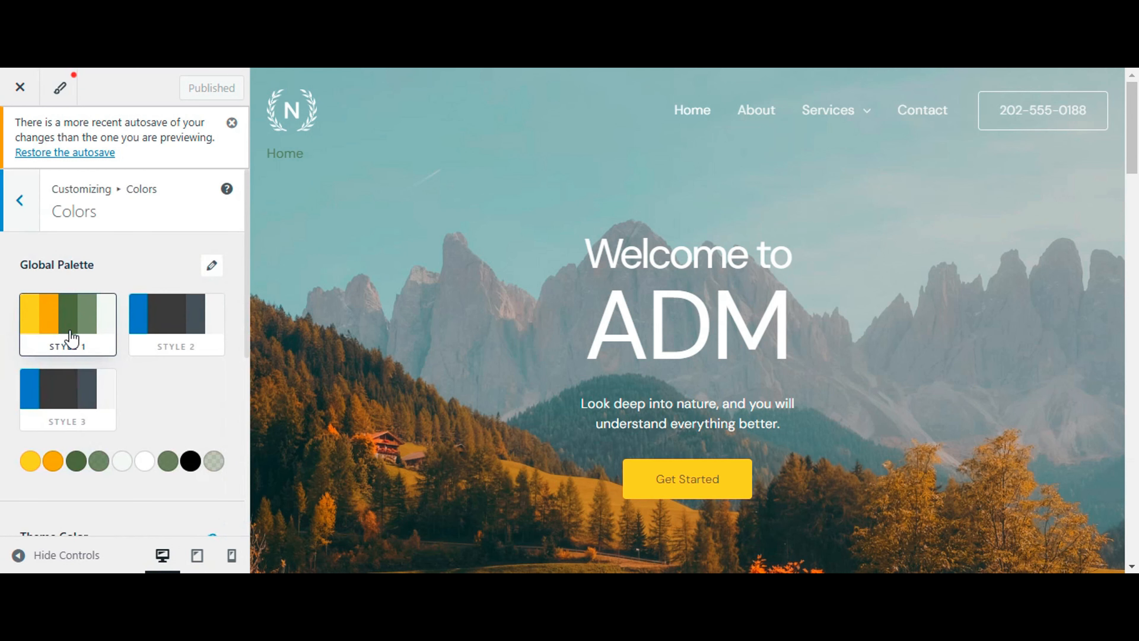
{"action": "scroll", "coordinate": [70, 338], "scroll_direction": "down", "scroll_amount": 5}
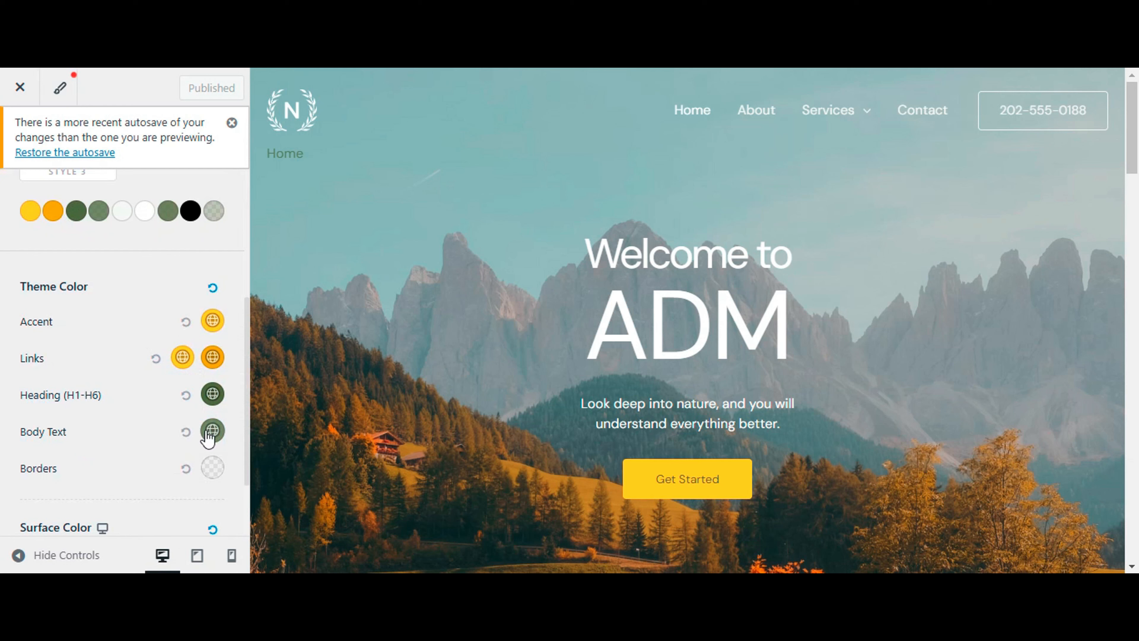
{"action": "scroll", "coordinate": [121, 447], "scroll_direction": "down", "scroll_amount": 2}
{"action": "scroll", "coordinate": [121, 448], "scroll_direction": "up", "scroll_amount": 3}
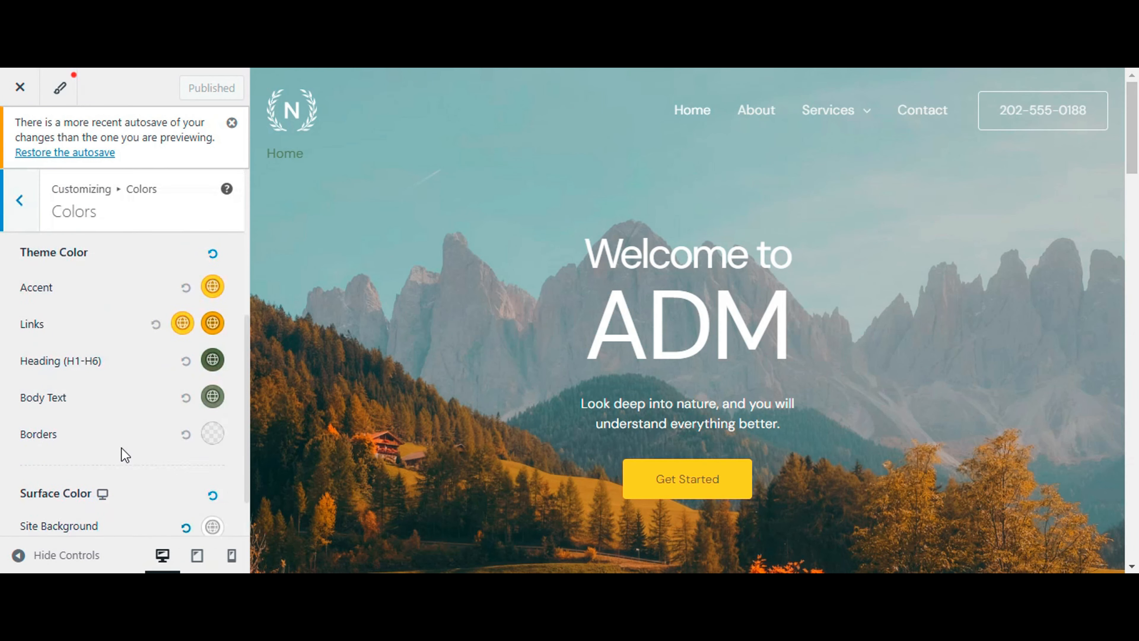
{"action": "left_click", "coordinate": [20, 200]}
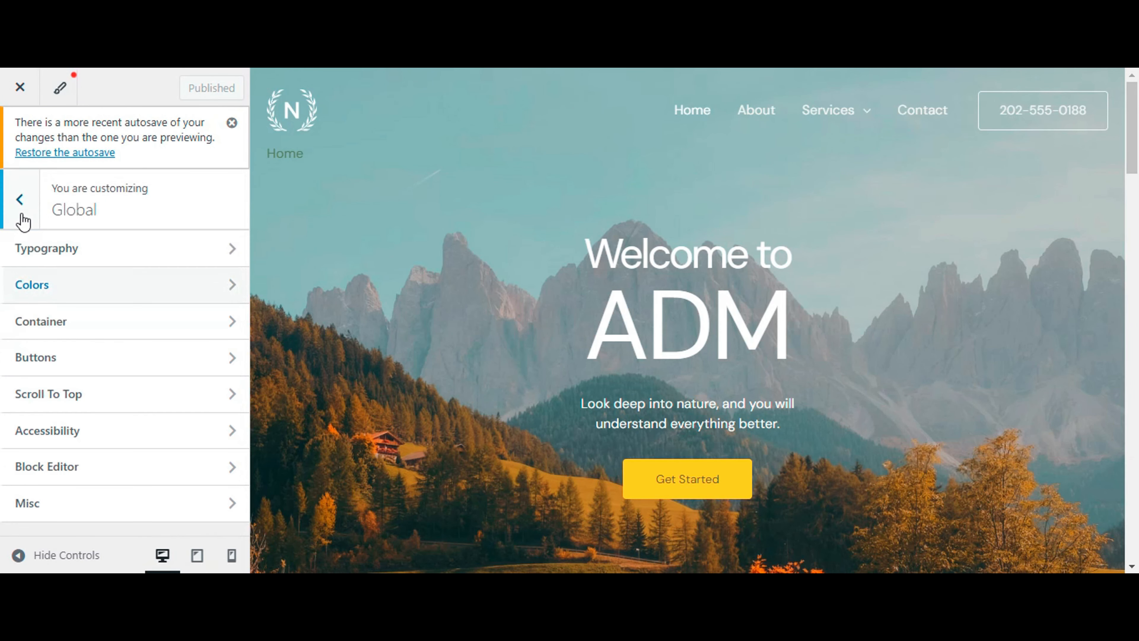
Examine the global container layout, style and width settings, and return to the Global settings
{"action": "left_click", "coordinate": [53, 334]}
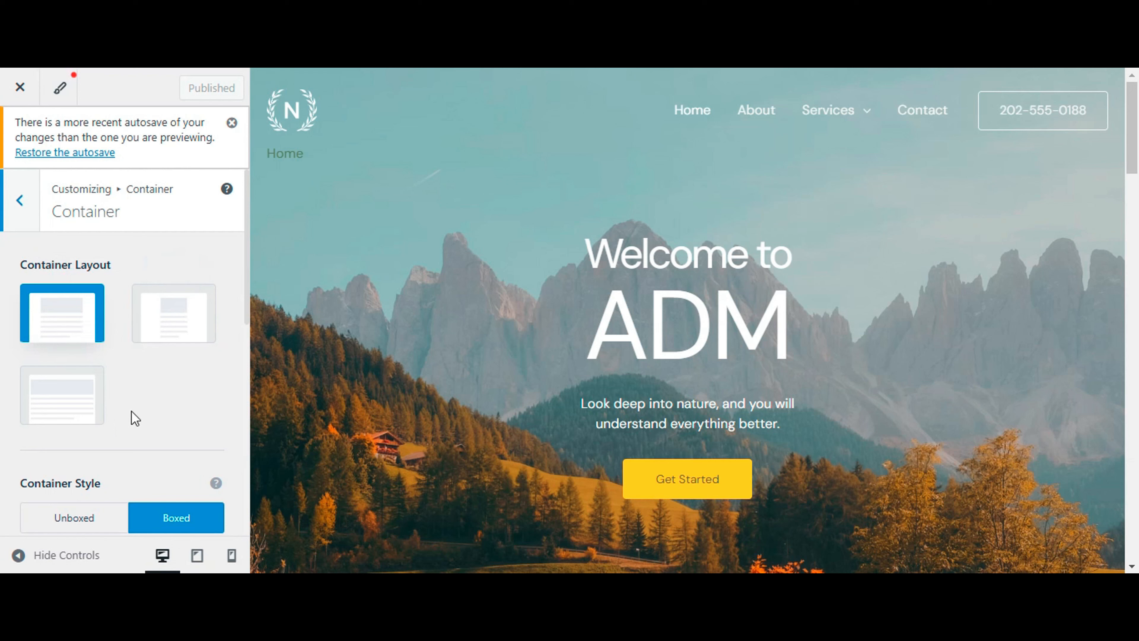
{"action": "scroll", "coordinate": [135, 418], "scroll_direction": "down", "scroll_amount": 6}
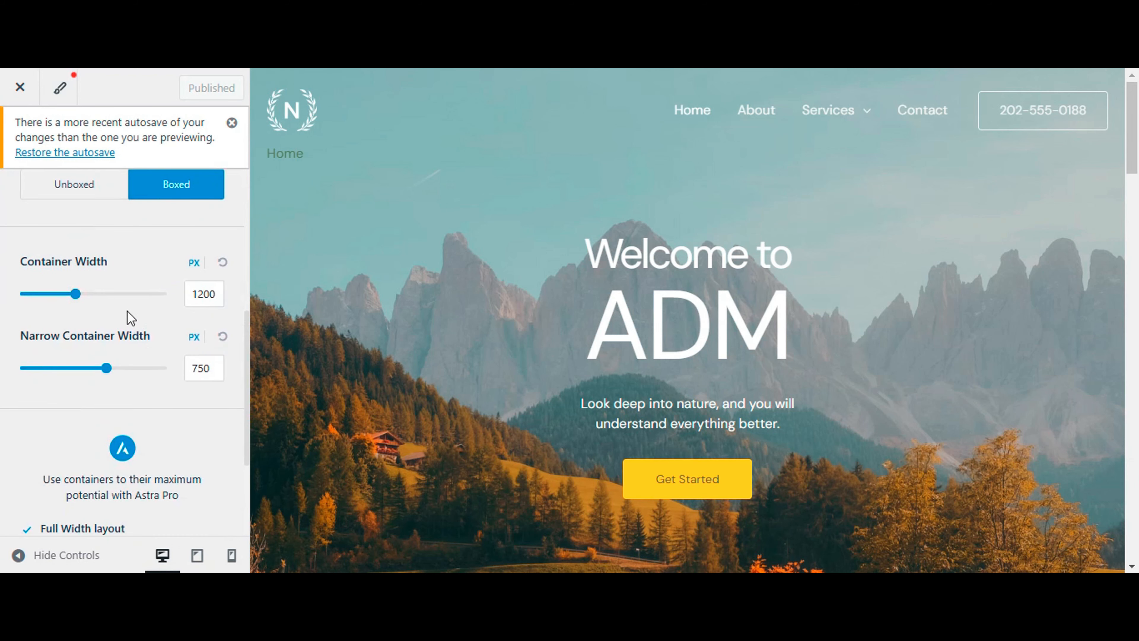
{"action": "scroll", "coordinate": [126, 377], "scroll_direction": "up", "scroll_amount": 6}
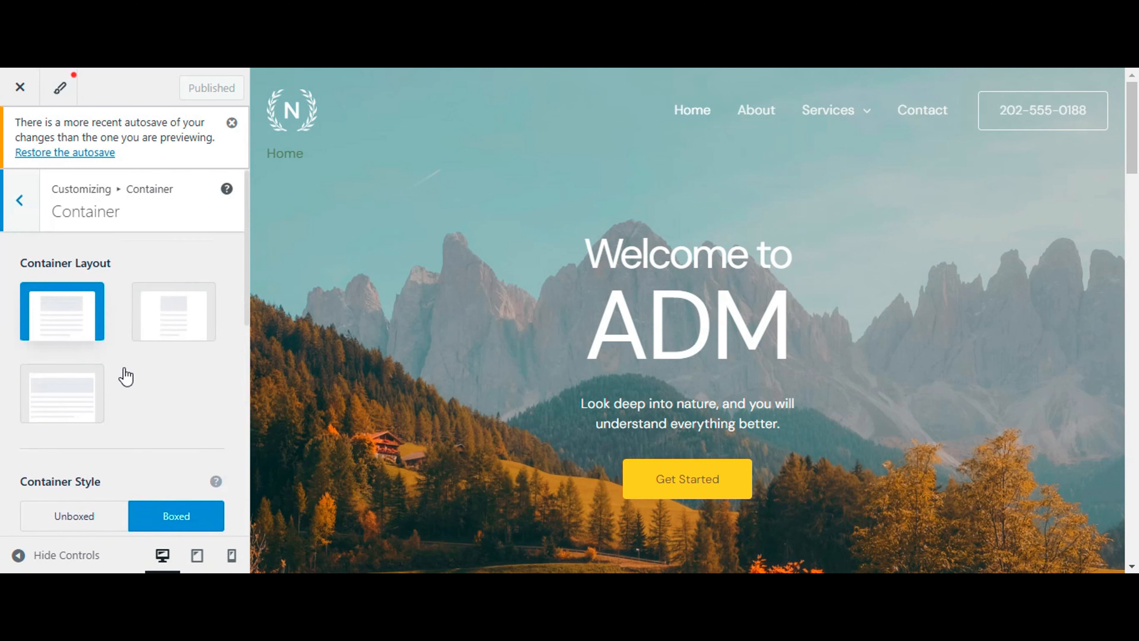
{"action": "left_click", "coordinate": [14, 200]}
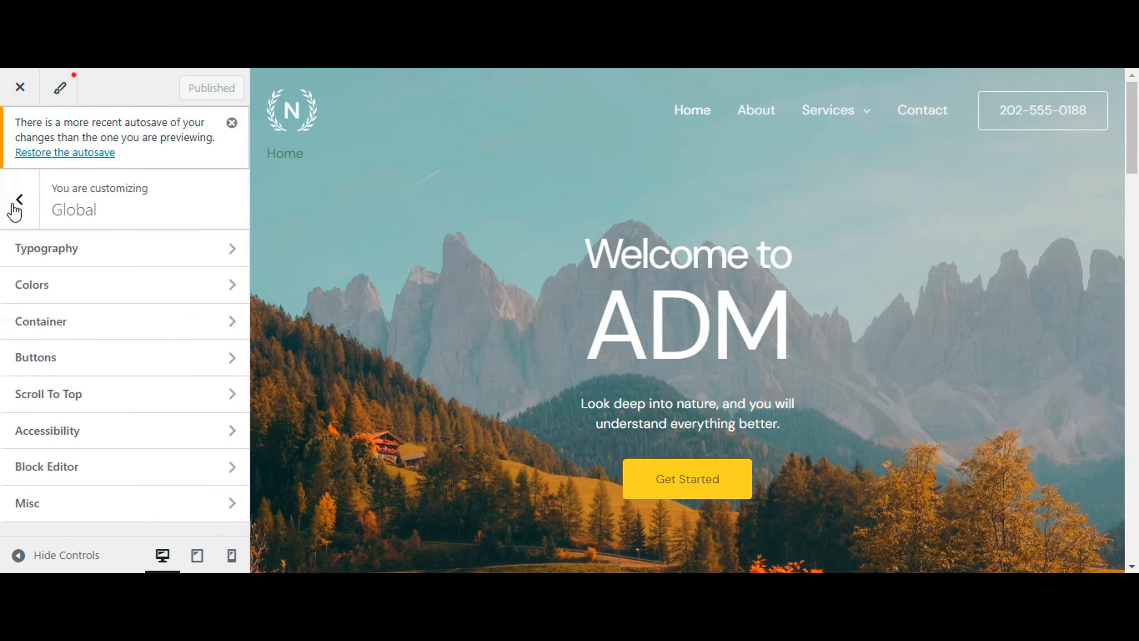
Examine the global button presets and color settings, and return to the Global settings
{"action": "left_click", "coordinate": [93, 363]}
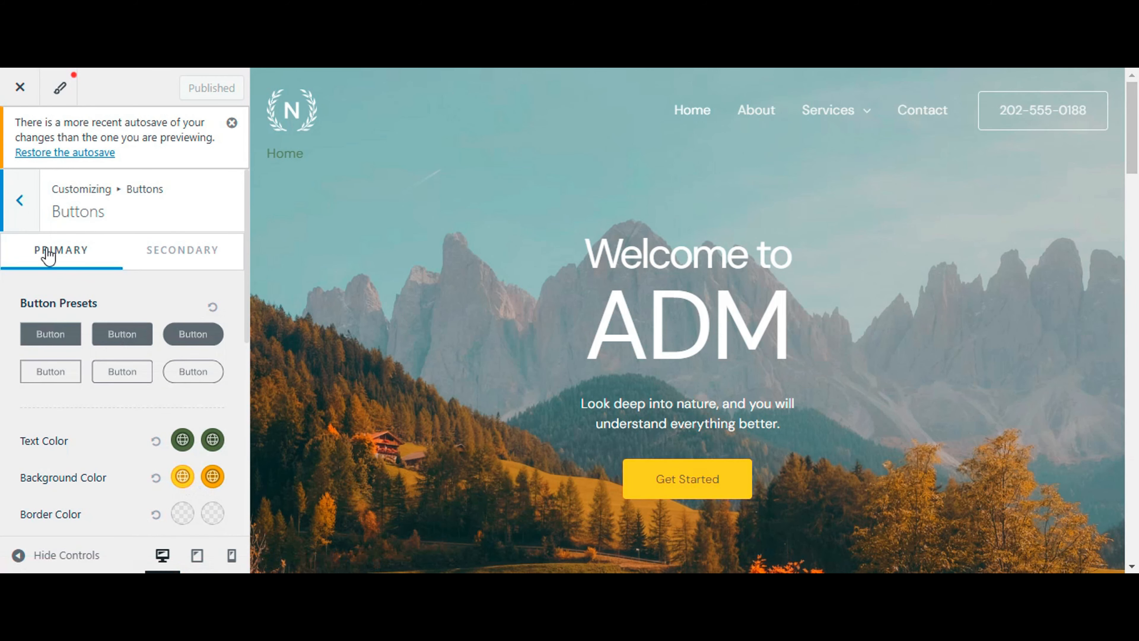
{"action": "left_click", "coordinate": [22, 224]}
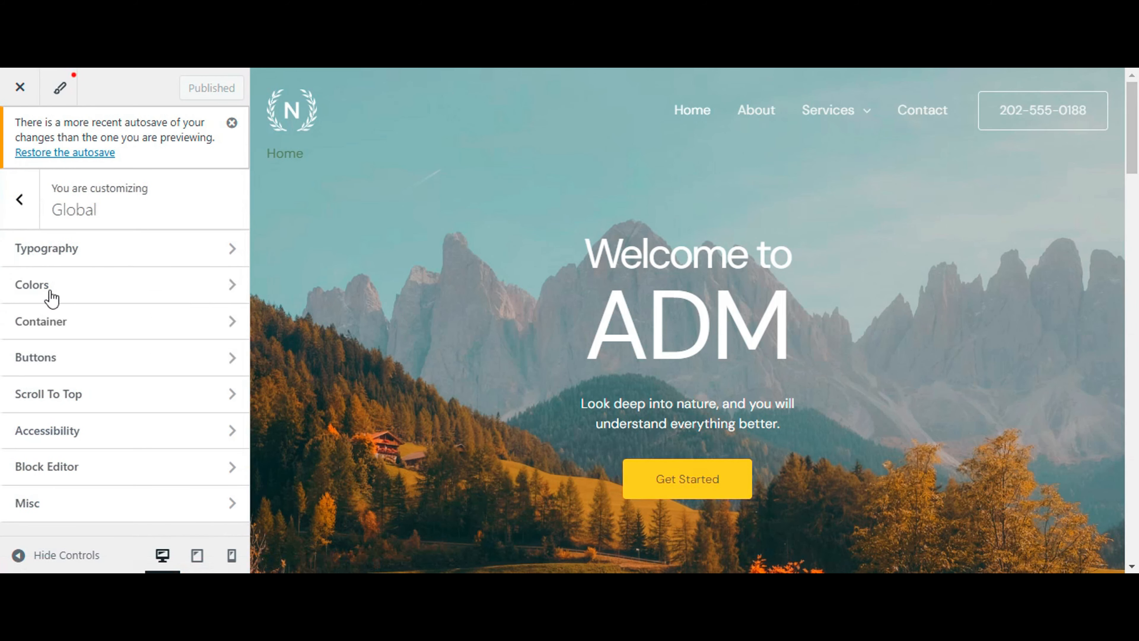
Enable Scroll to Top, test its button in the page preview, switch the option off again and return to the Global settings
{"action": "left_click", "coordinate": [105, 397]}
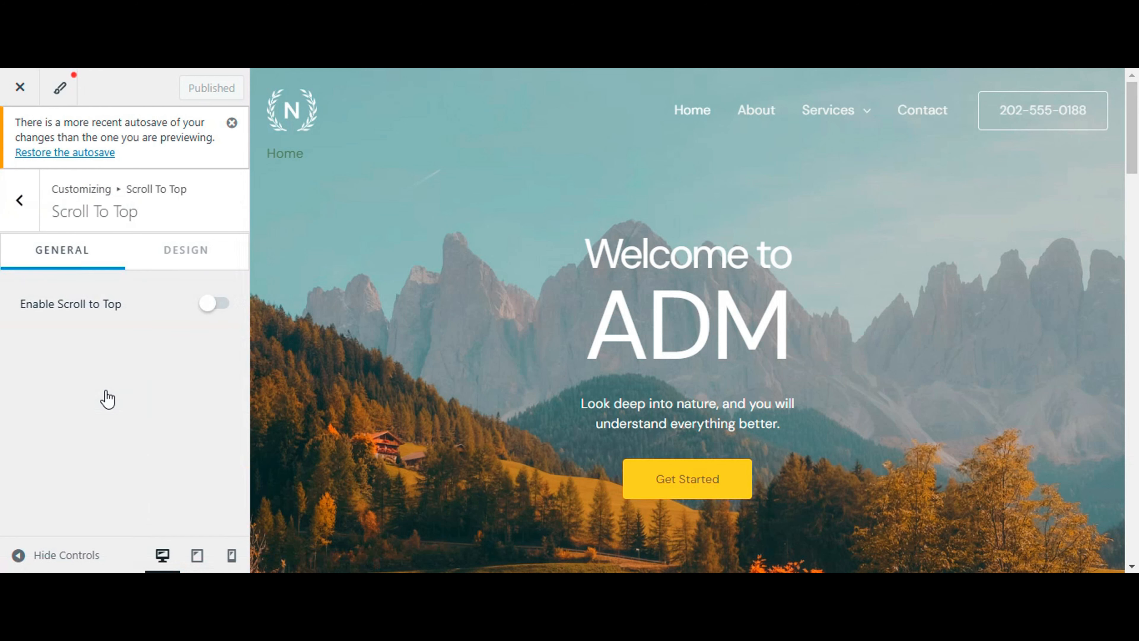
{"action": "left_click", "coordinate": [215, 303]}
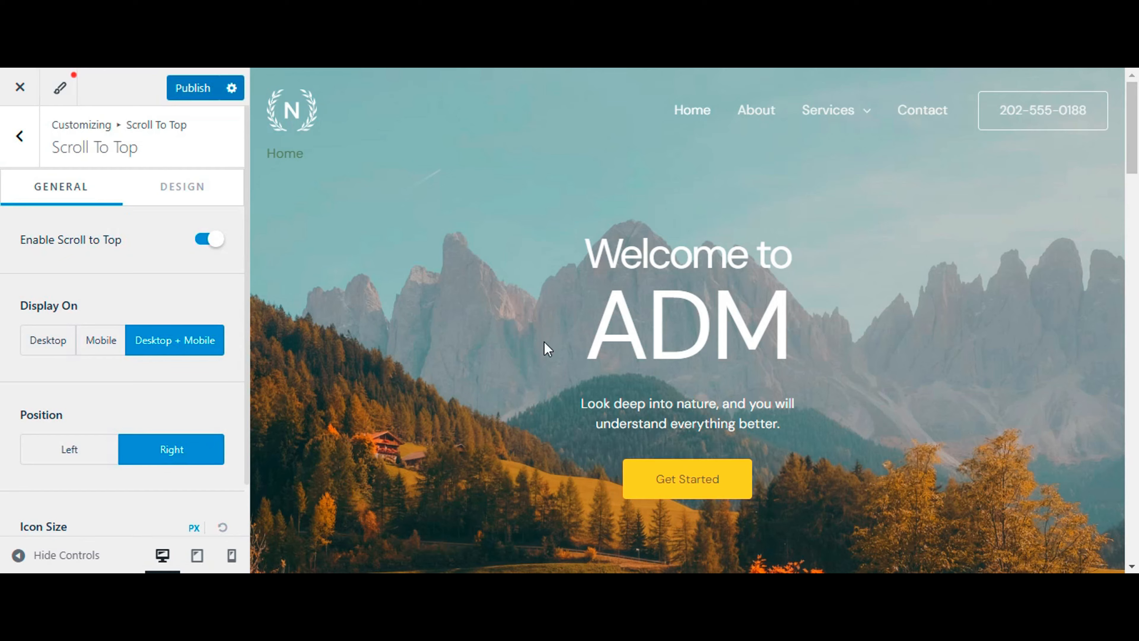
{"action": "scroll", "coordinate": [544, 342], "scroll_direction": "down", "scroll_amount": 15}
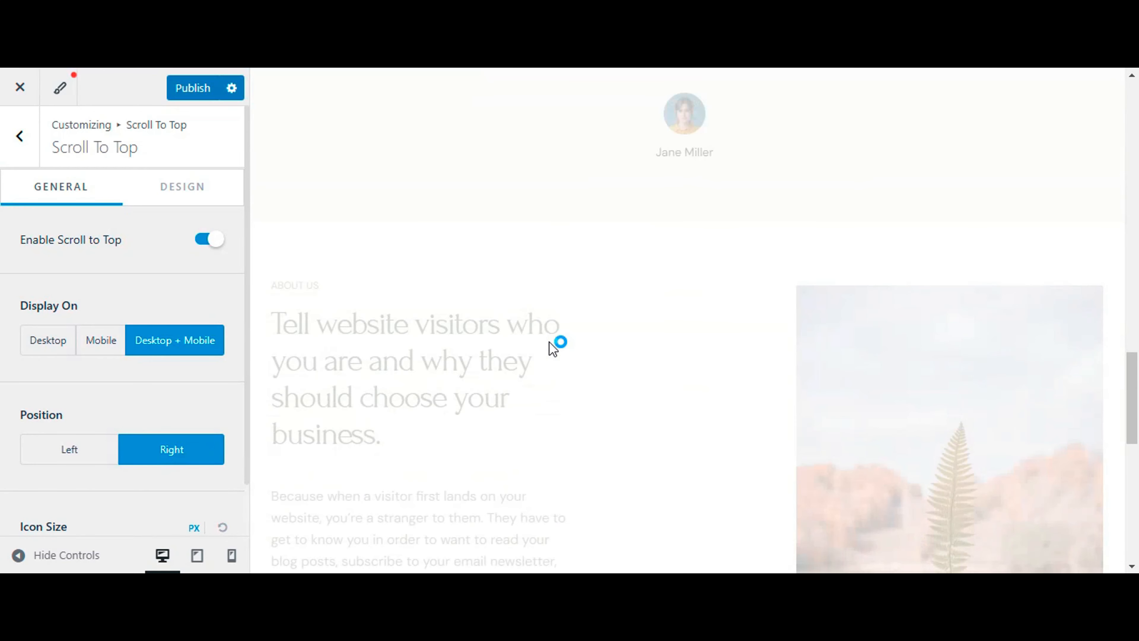
{"action": "scroll", "coordinate": [551, 343], "scroll_direction": "down", "scroll_amount": 10}
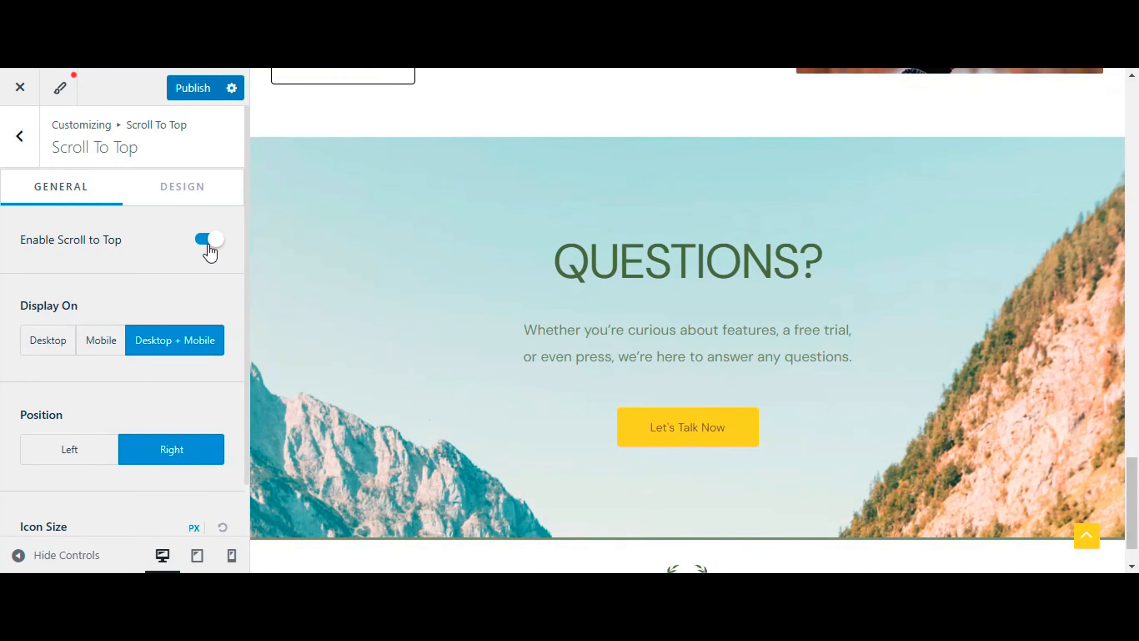
{"action": "left_click", "coordinate": [1093, 540]}
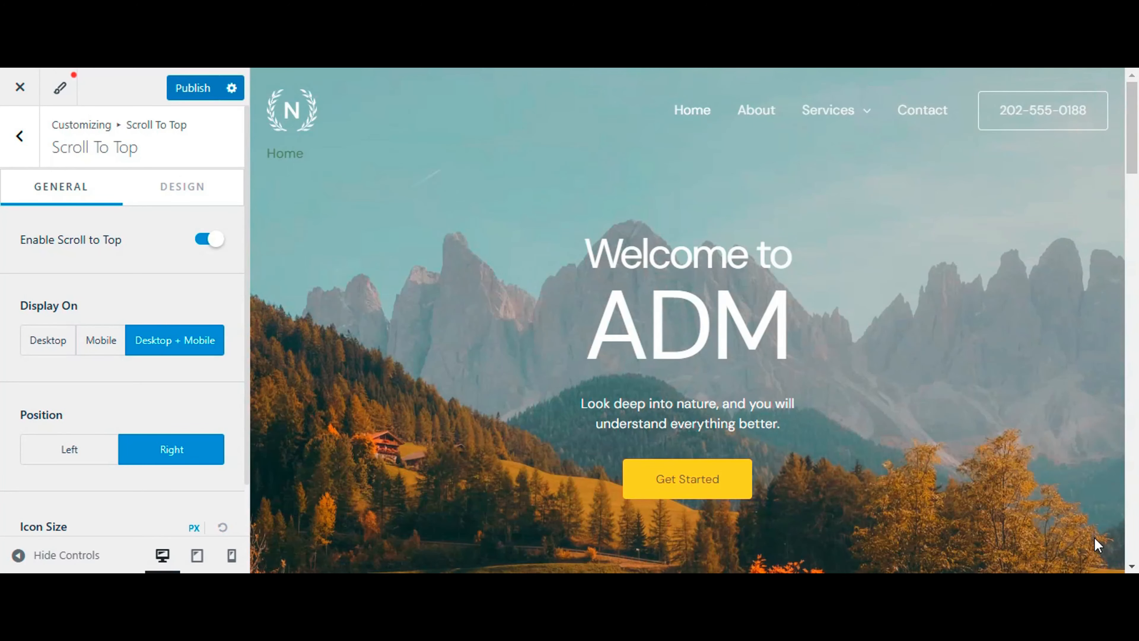
{"action": "left_click", "coordinate": [206, 239]}
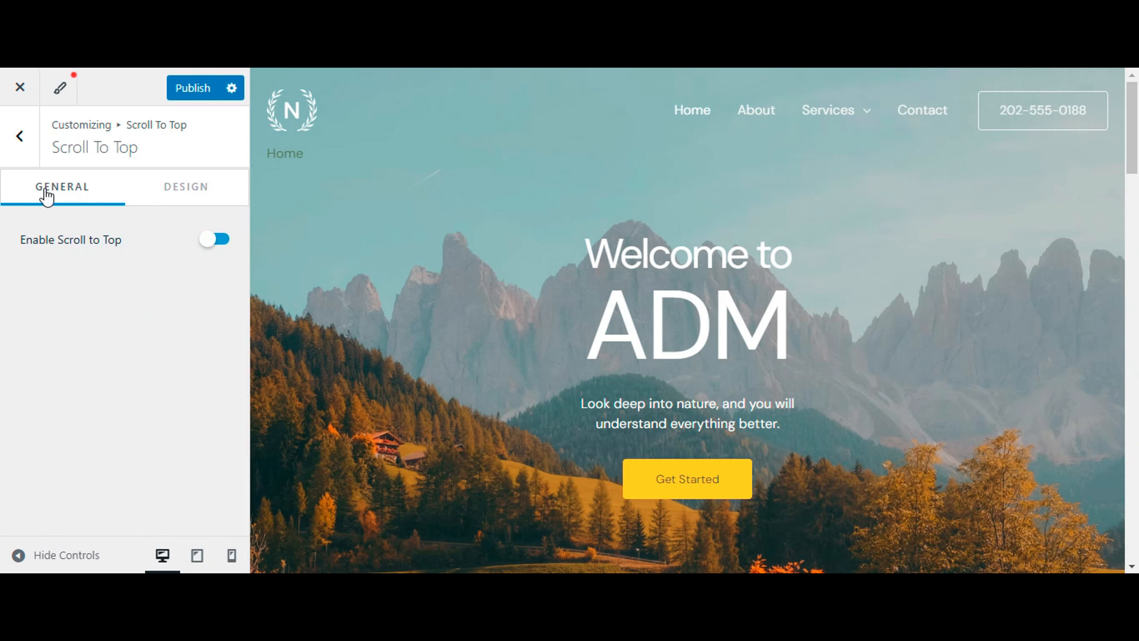
{"action": "left_click", "coordinate": [18, 140]}
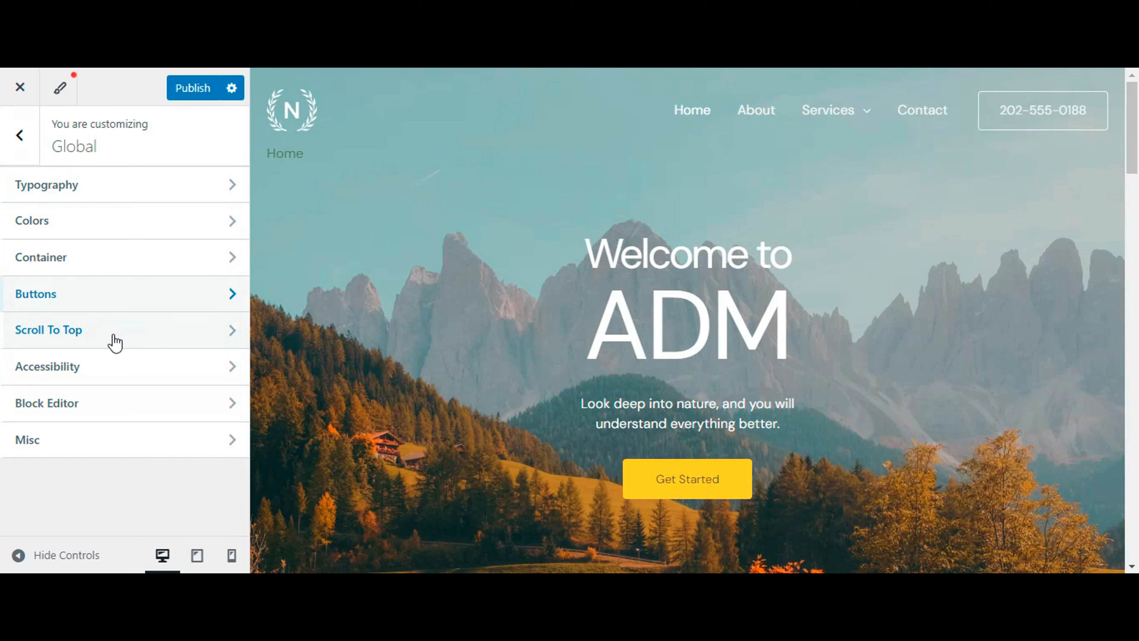
Open the Site Title & Logo element in the Header Builder and examine its logo, width, site title, tagline and visibility settings
{"action": "left_click", "coordinate": [20, 137]}
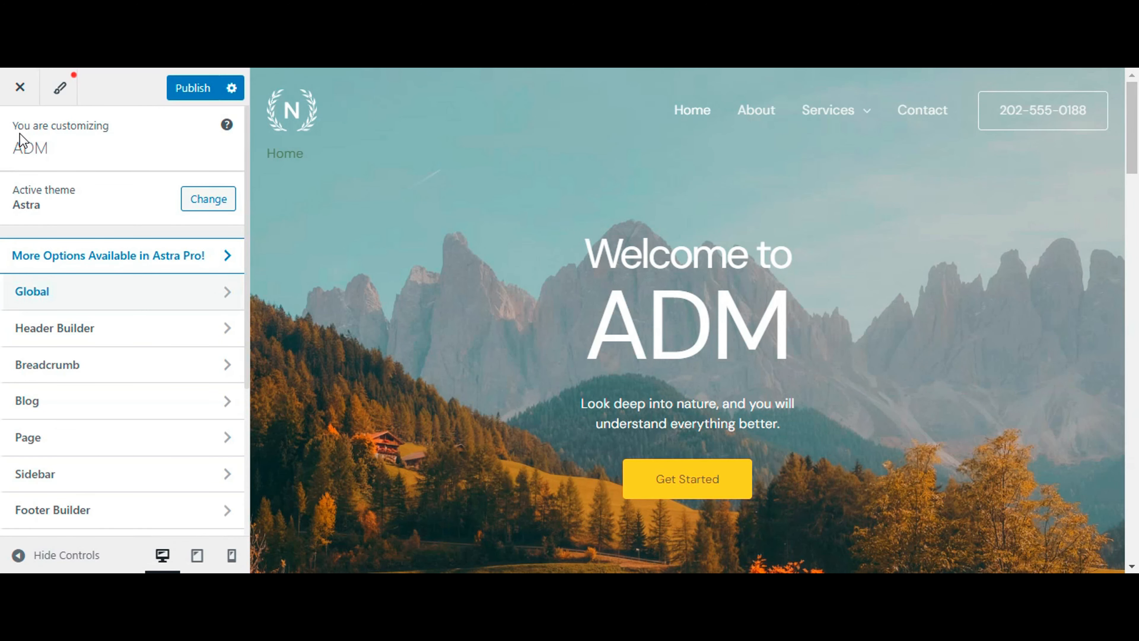
{"action": "left_click", "coordinate": [103, 332]}
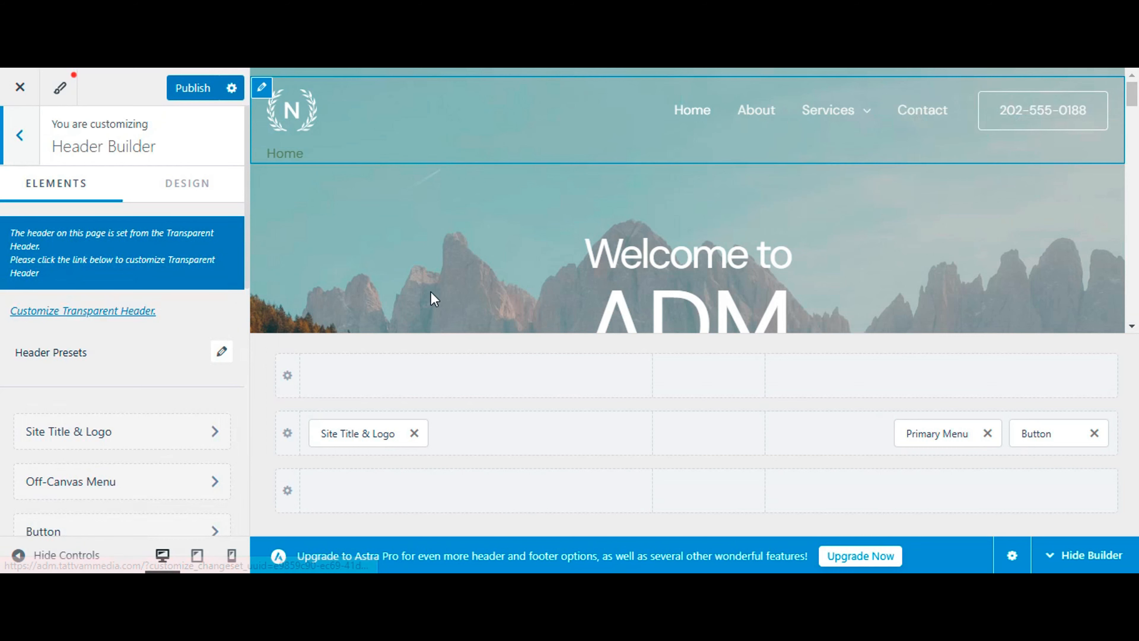
{"action": "left_click", "coordinate": [379, 439]}
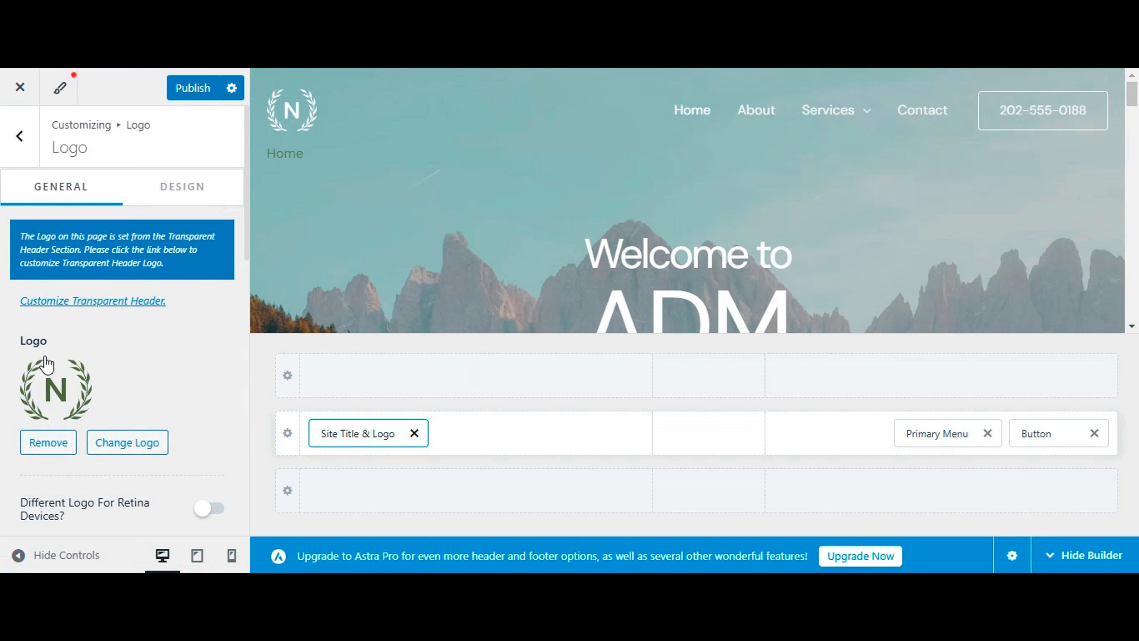
{"action": "scroll", "coordinate": [72, 377], "scroll_direction": "down", "scroll_amount": 4}
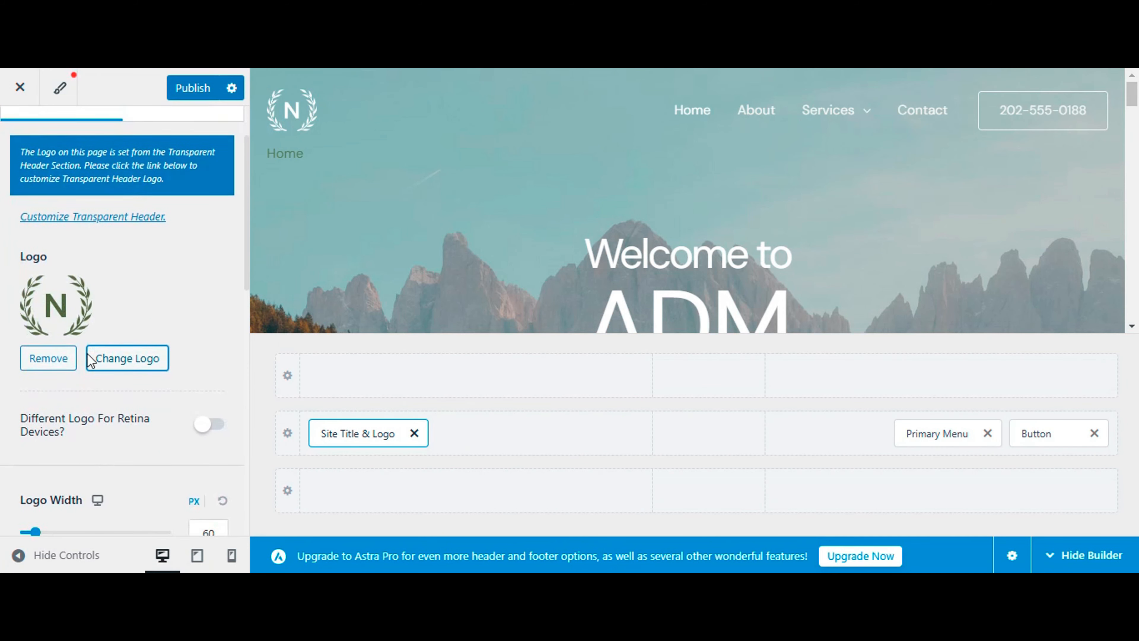
{"action": "scroll", "coordinate": [71, 224], "scroll_direction": "down", "scroll_amount": 2}
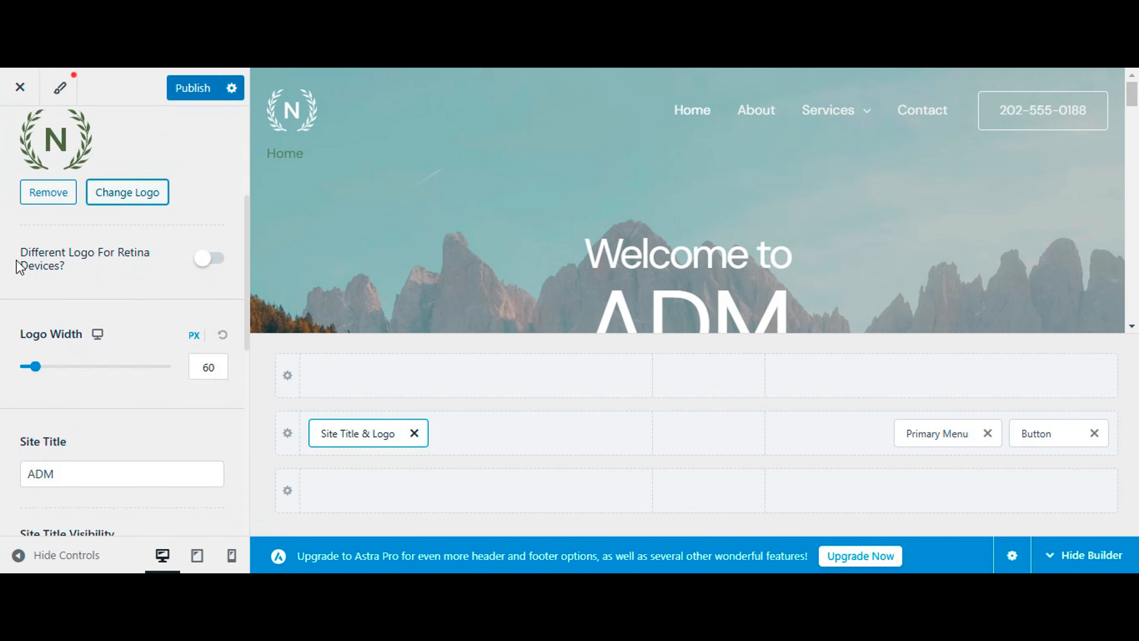
{"action": "scroll", "coordinate": [104, 281], "scroll_direction": "down", "scroll_amount": 2}
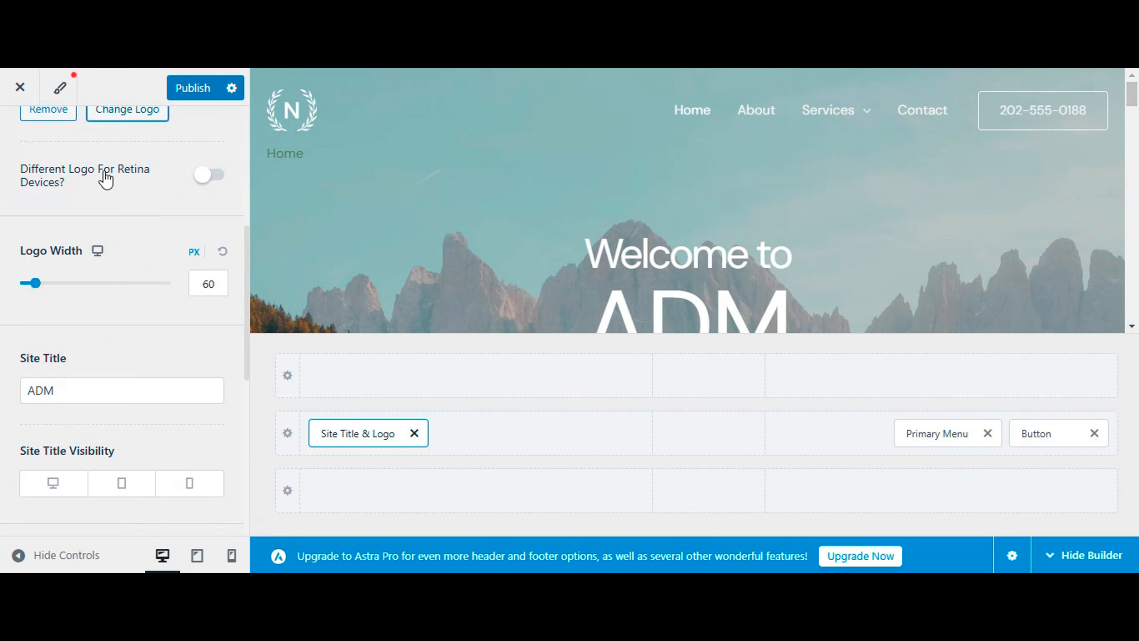
{"action": "scroll", "coordinate": [107, 328], "scroll_direction": "down", "scroll_amount": 4}
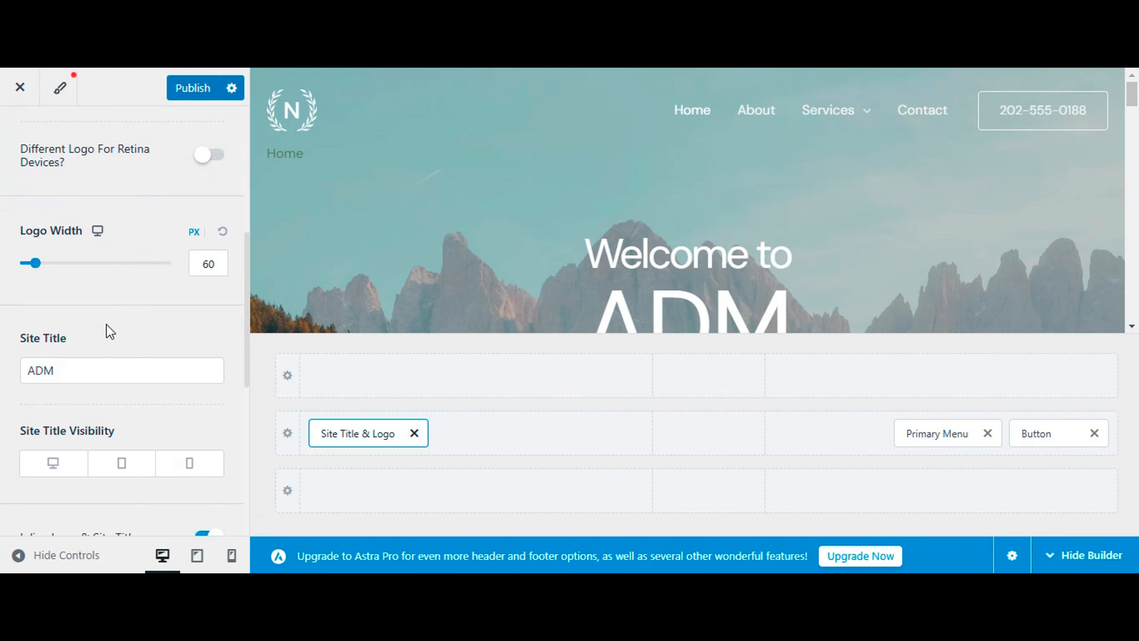
{"action": "scroll", "coordinate": [140, 344], "scroll_direction": "down", "scroll_amount": 4}
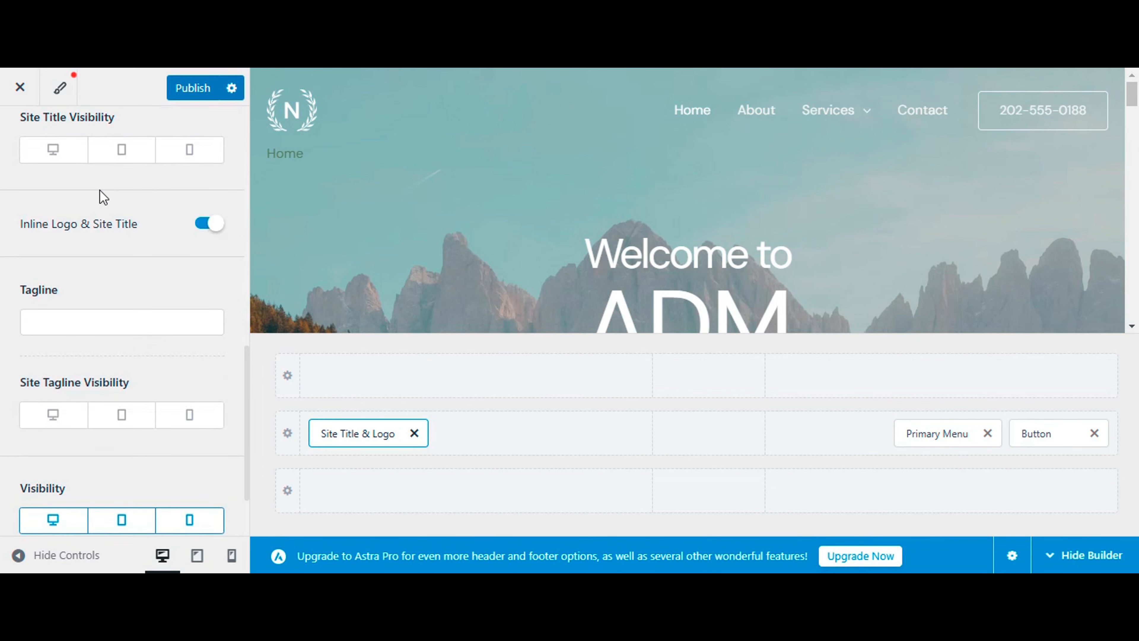
{"action": "scroll", "coordinate": [134, 360], "scroll_direction": "down", "scroll_amount": 3}
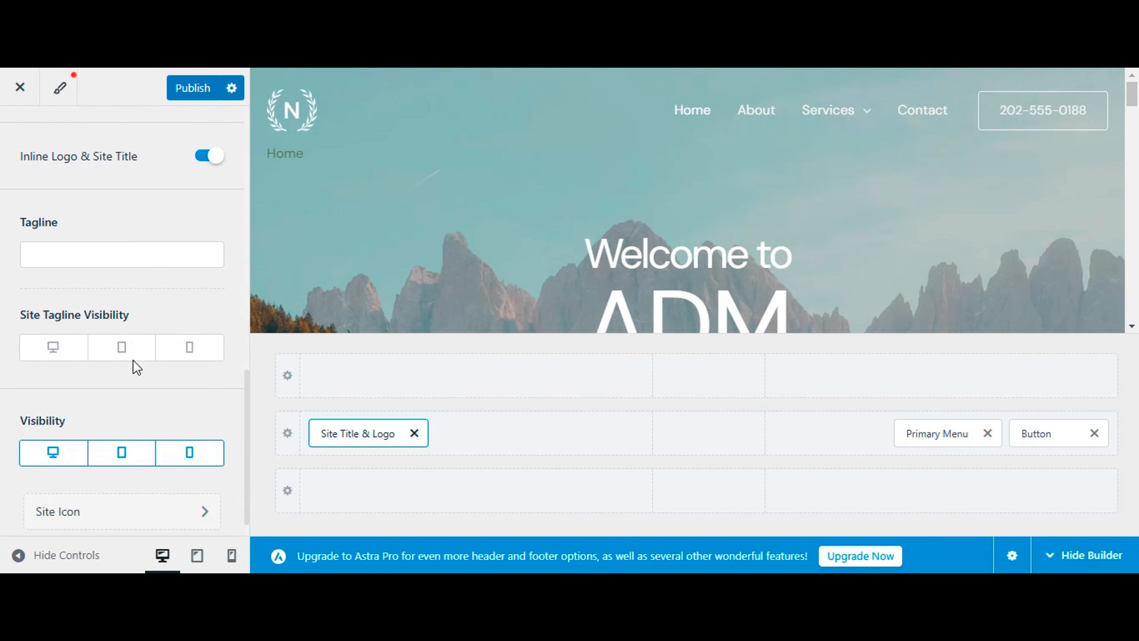
{"action": "scroll", "coordinate": [133, 360], "scroll_direction": "up", "scroll_amount": 15}
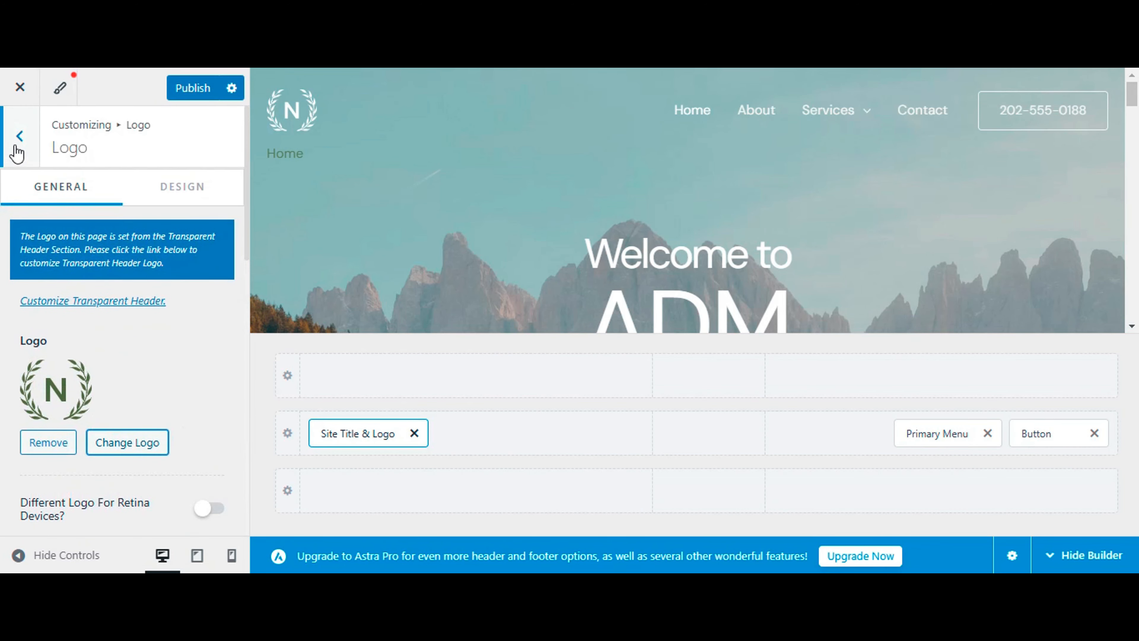
Open the header's Primary Menu element and examine its submenu, hover style, border and menu color settings
{"action": "left_click", "coordinate": [938, 432]}
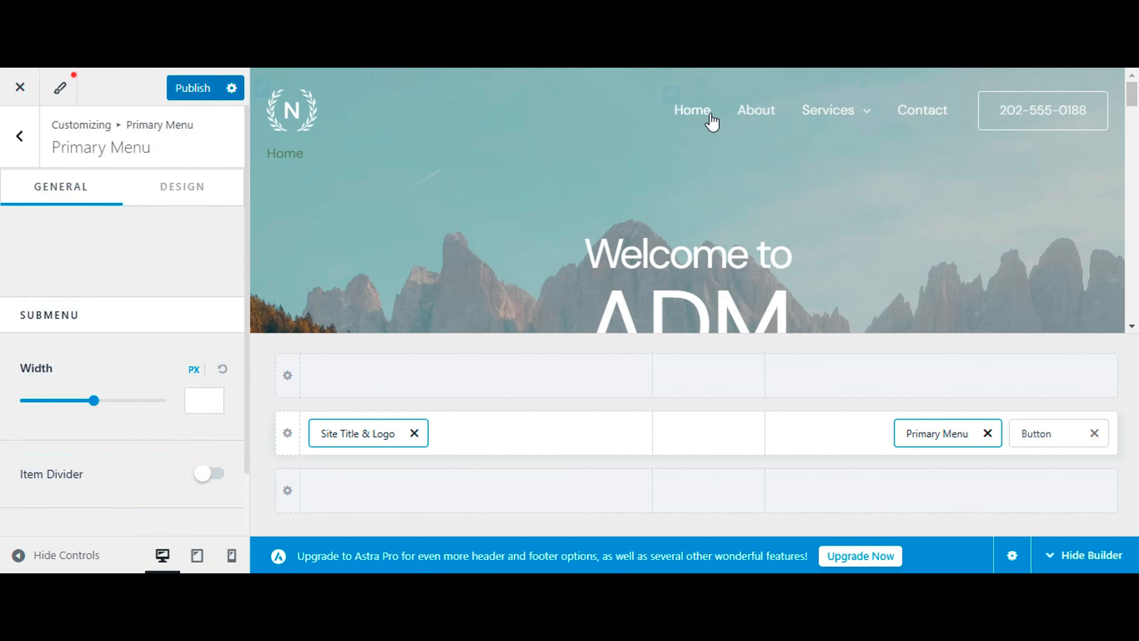
{"action": "mouse_move", "coordinate": [862, 121]}
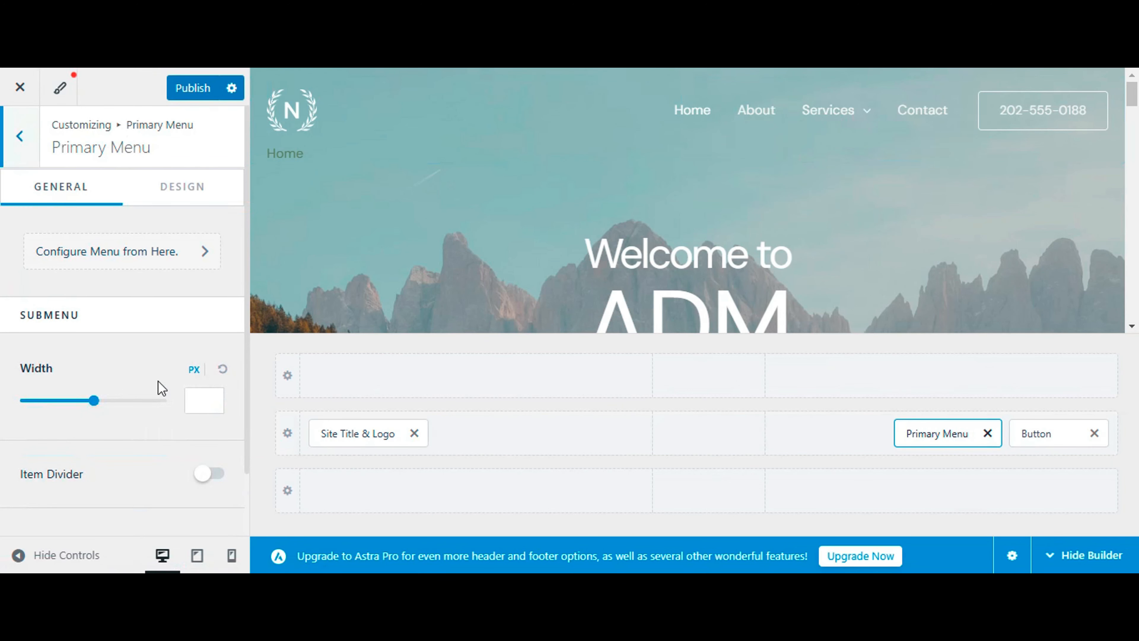
{"action": "scroll", "coordinate": [135, 449], "scroll_direction": "down", "scroll_amount": 1}
{"action": "scroll", "coordinate": [132, 426], "scroll_direction": "up", "scroll_amount": 1}
{"action": "left_click", "coordinate": [171, 201]}
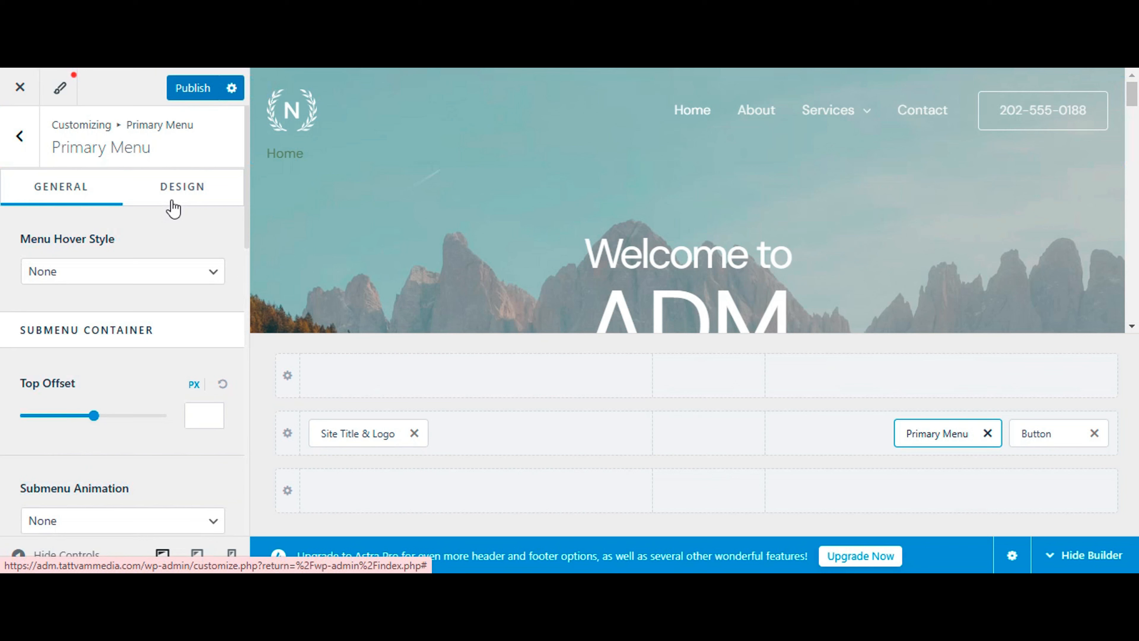
{"action": "scroll", "coordinate": [122, 309], "scroll_direction": "down", "scroll_amount": 8}
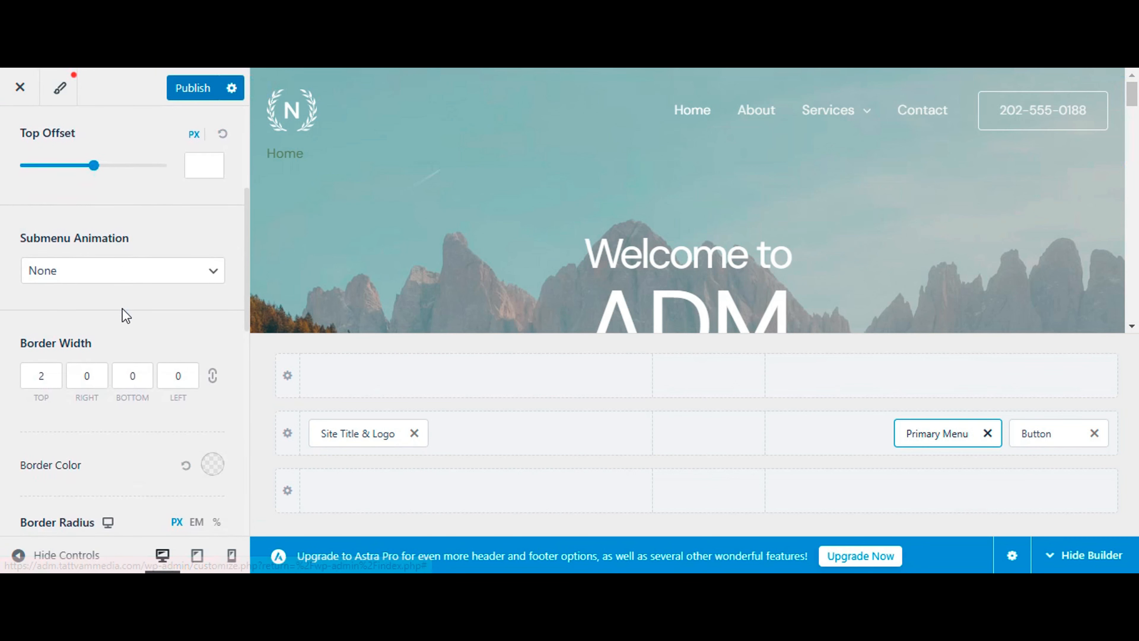
{"action": "scroll", "coordinate": [122, 310], "scroll_direction": "down", "scroll_amount": 5}
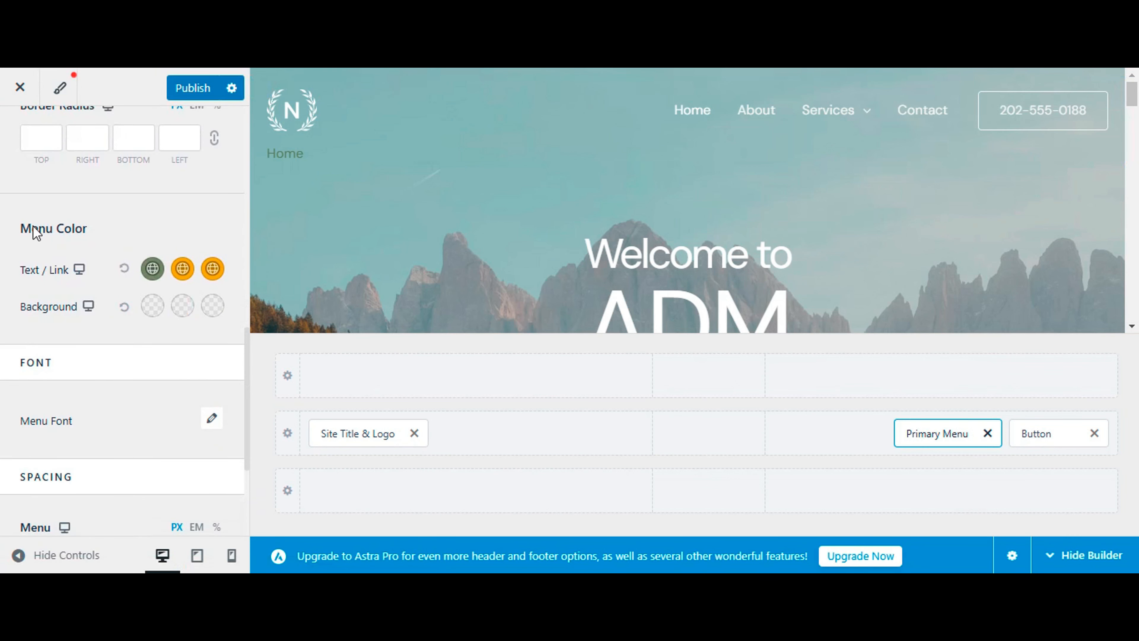
Set the primary menu's hover background color to red and its active background color to green (#3EC43C)
{"action": "double_click", "coordinate": [34, 228]}
{"action": "triple_click", "coordinate": [36, 232]}
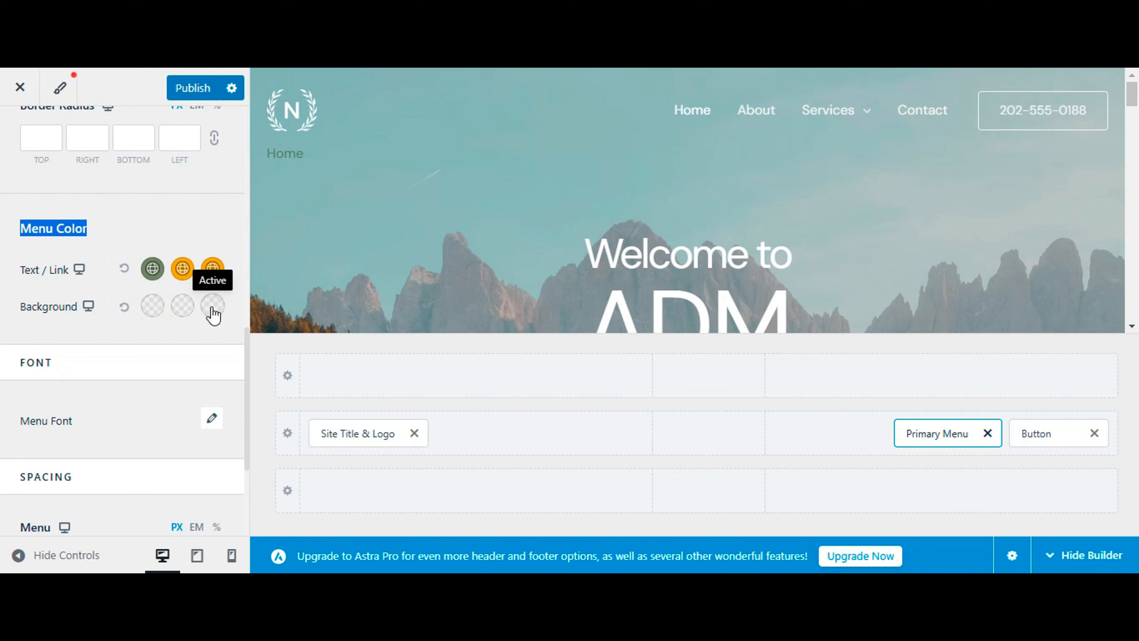
{"action": "left_click", "coordinate": [189, 311]}
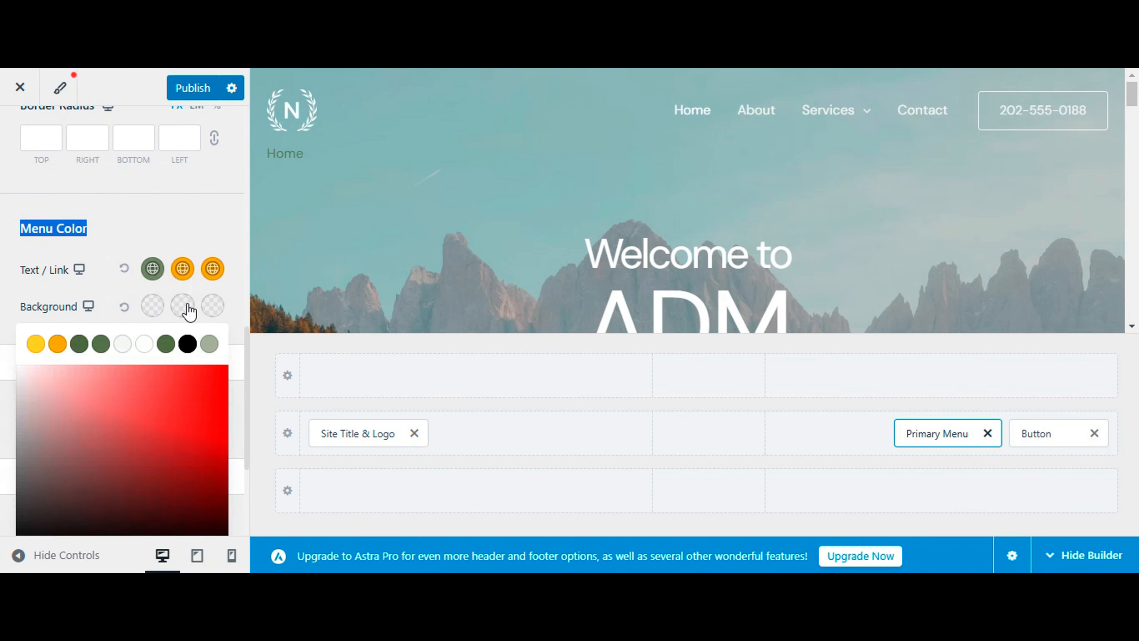
{"action": "left_click", "coordinate": [208, 378]}
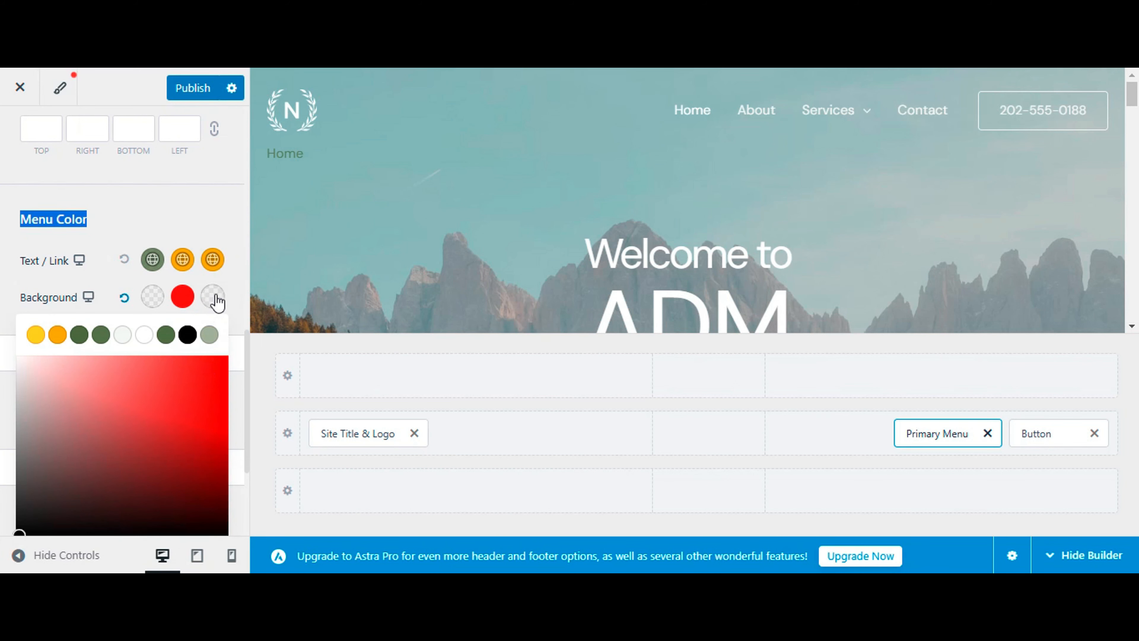
{"action": "scroll", "coordinate": [150, 372], "scroll_direction": "down", "scroll_amount": 4}
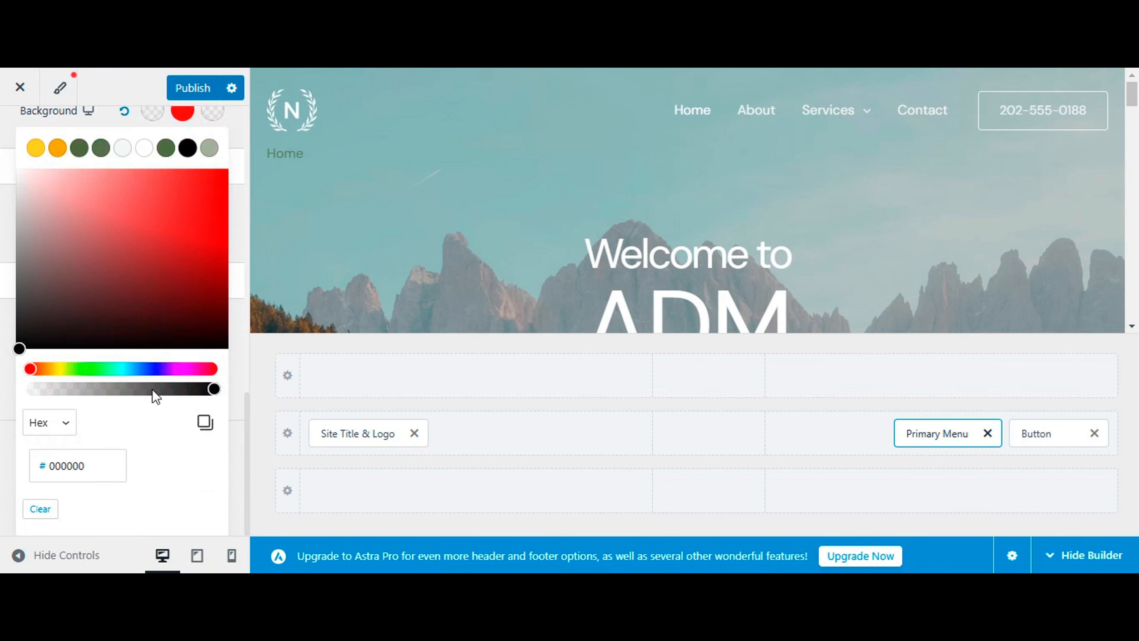
{"action": "left_click", "coordinate": [91, 370]}
{"action": "left_click", "coordinate": [161, 209]}
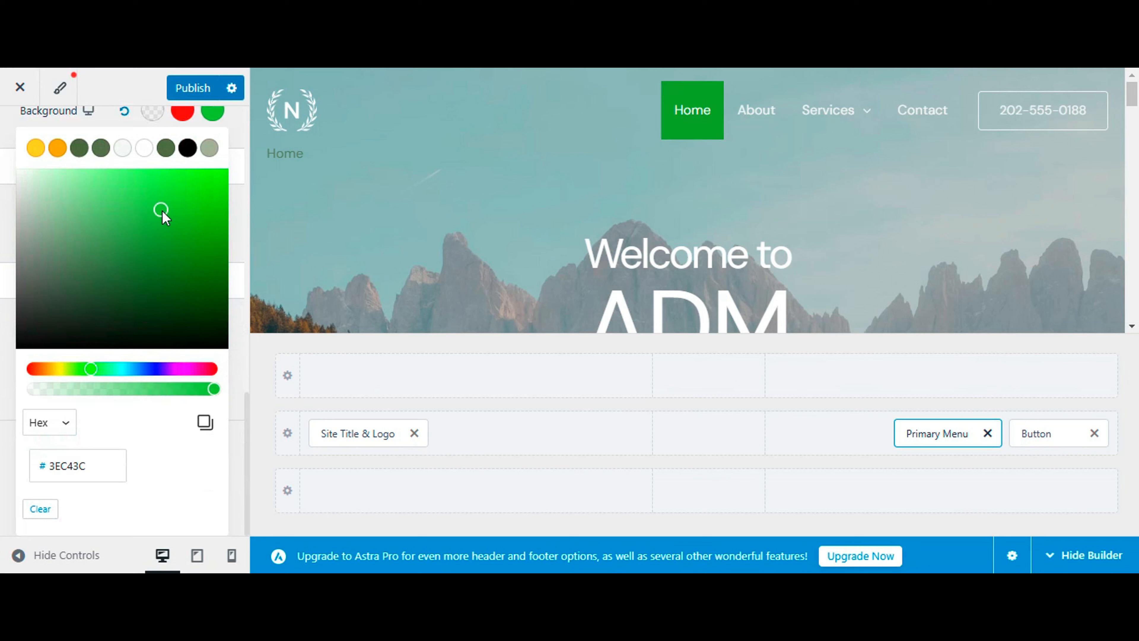
{"action": "scroll", "coordinate": [157, 237], "scroll_direction": "up", "scroll_amount": 6}
{"action": "triple_click", "coordinate": [165, 330]}
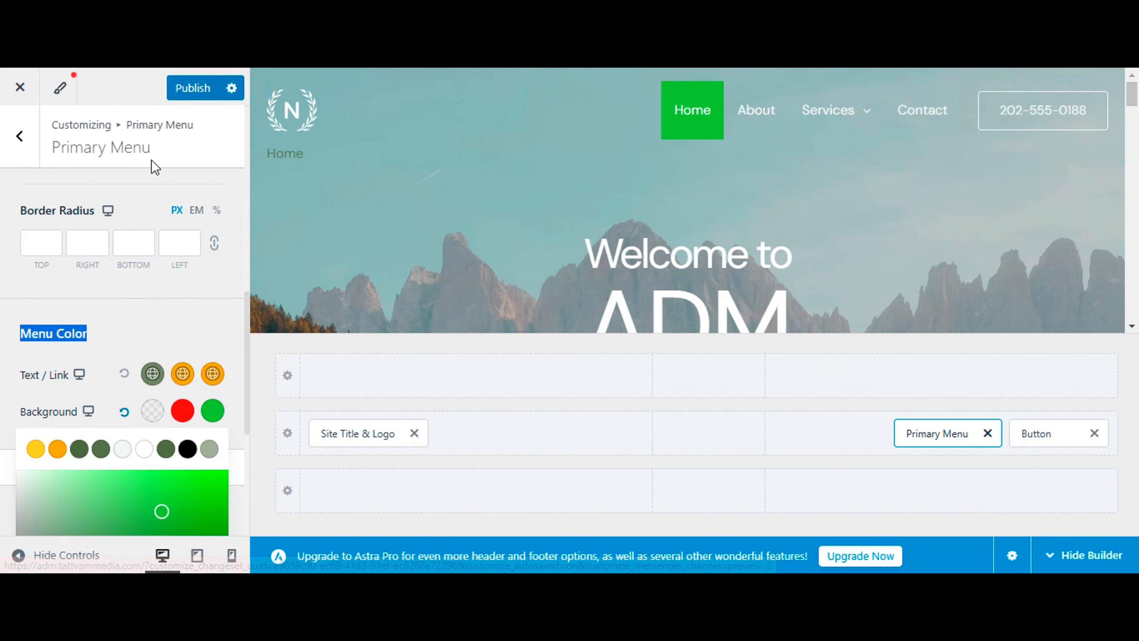
Open the Breadcrumb settings and load the Demo page under Services in the preview to check its breadcrumb trail
{"action": "left_click", "coordinate": [3, 162]}
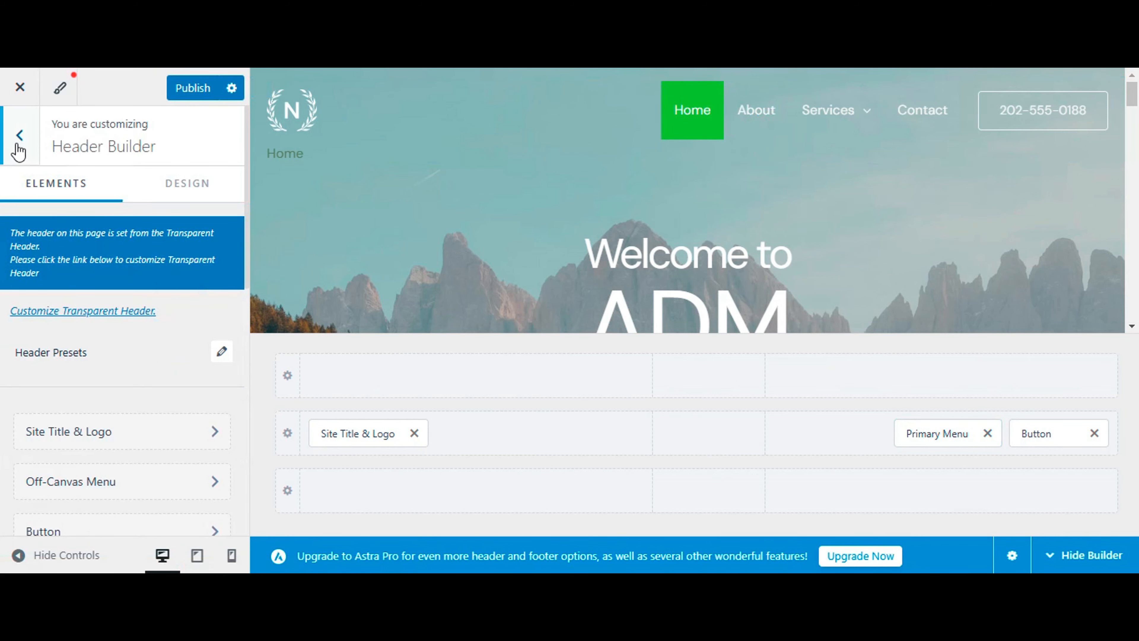
{"action": "left_click", "coordinate": [18, 151]}
{"action": "scroll", "coordinate": [109, 288], "scroll_direction": "down", "scroll_amount": 2}
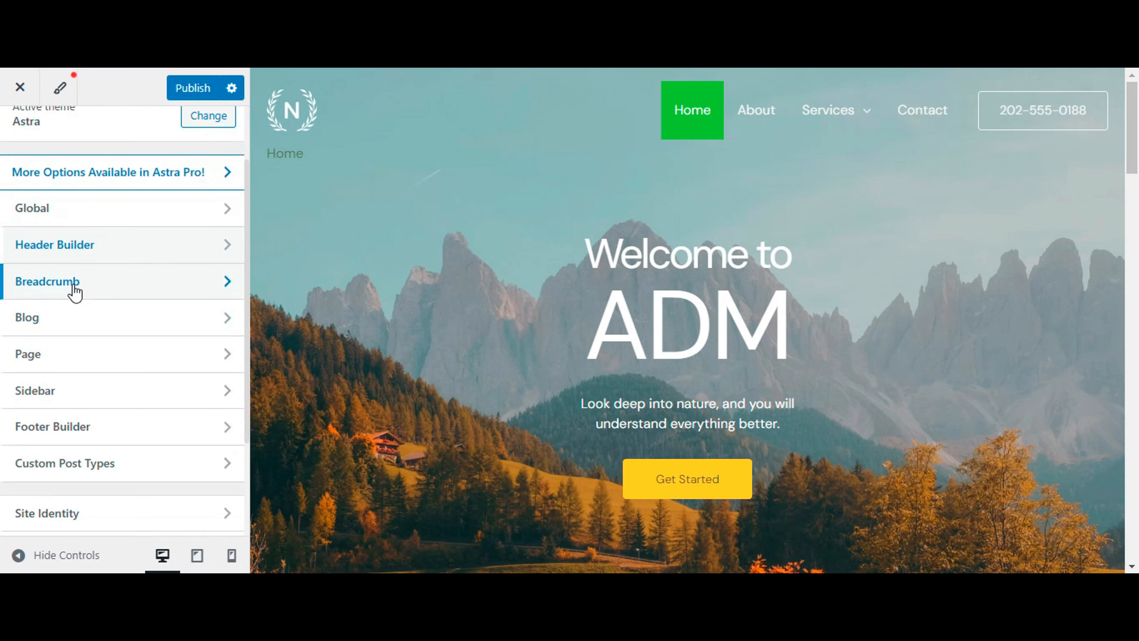
{"action": "left_click", "coordinate": [74, 290]}
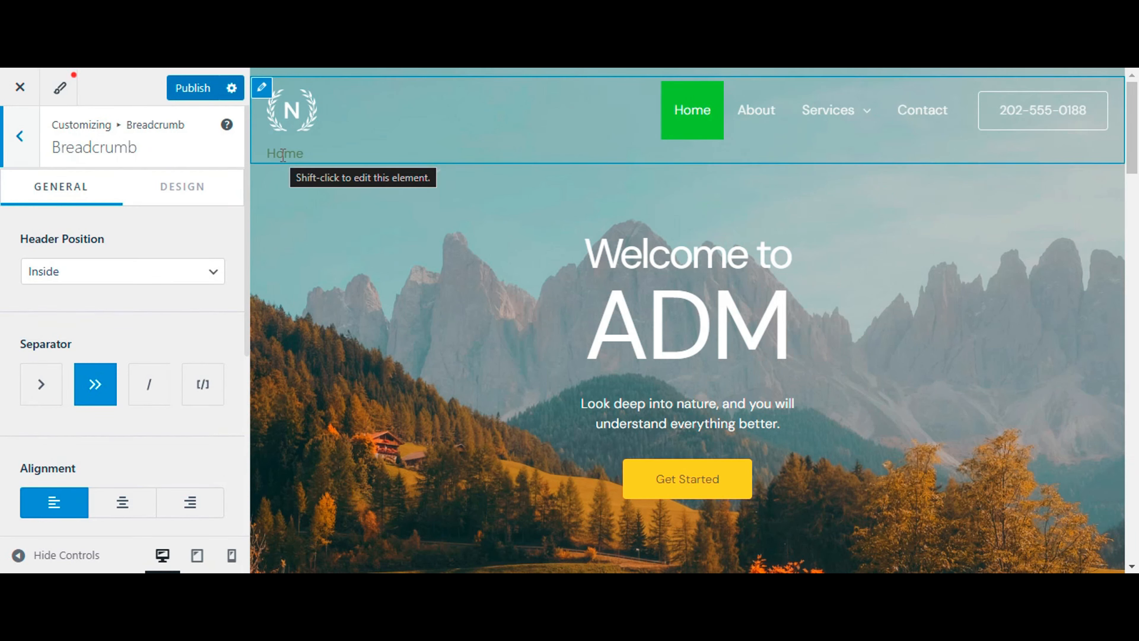
{"action": "mouse_move", "coordinate": [830, 117]}
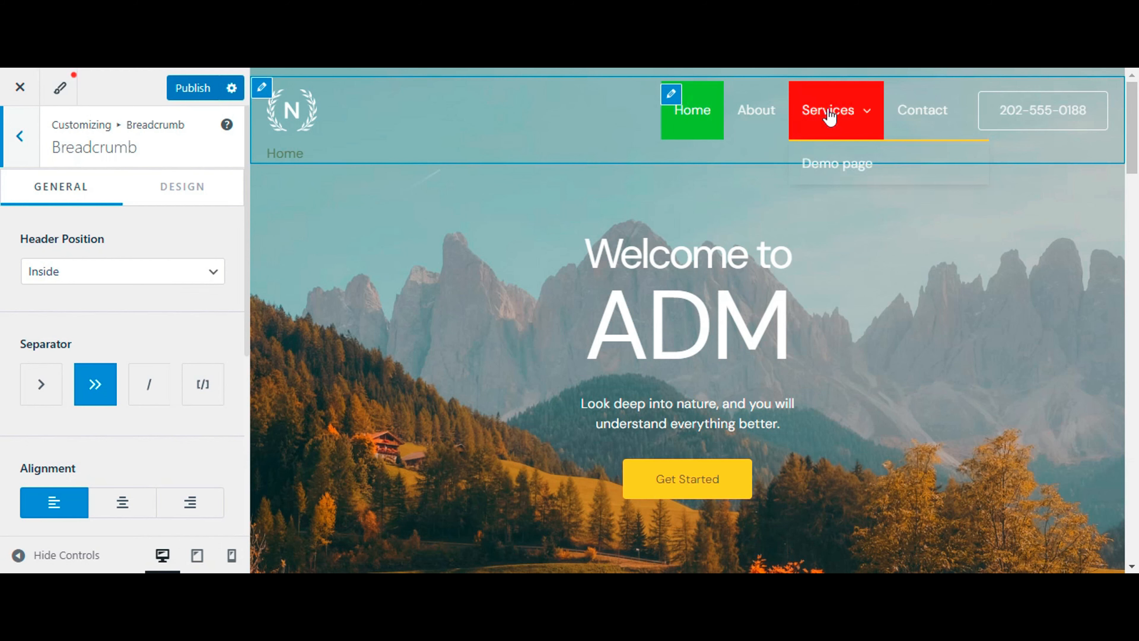
{"action": "left_click", "coordinate": [833, 166]}
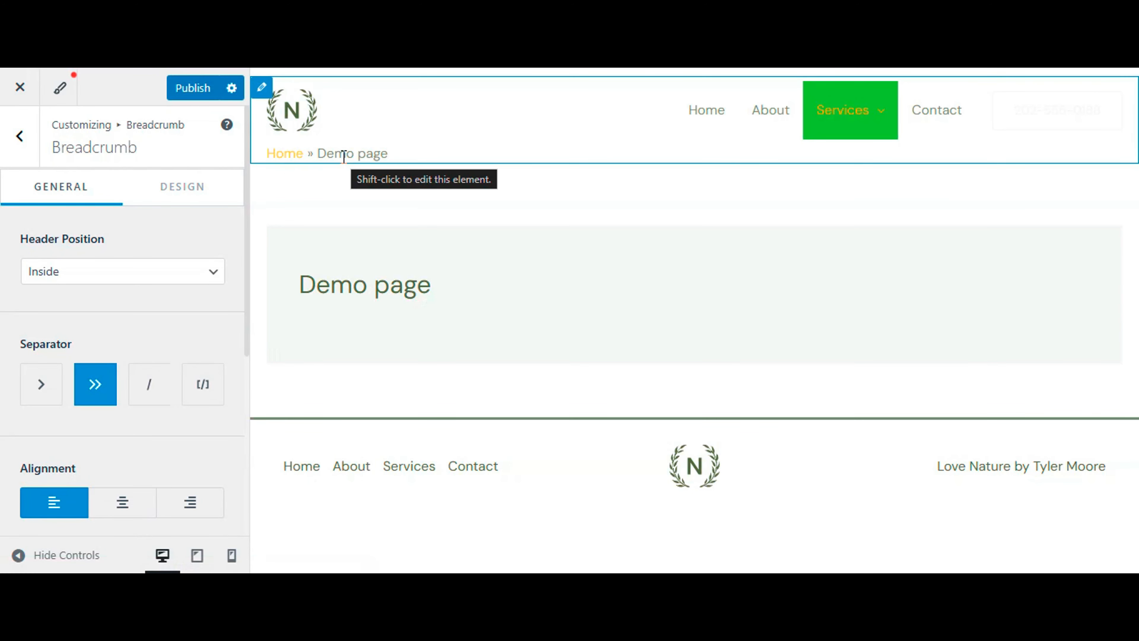
Examine the Breadcrumb settings for separator, alignment and display on the home, blog and search pages
{"action": "scroll", "coordinate": [87, 351], "scroll_direction": "down", "scroll_amount": 2}
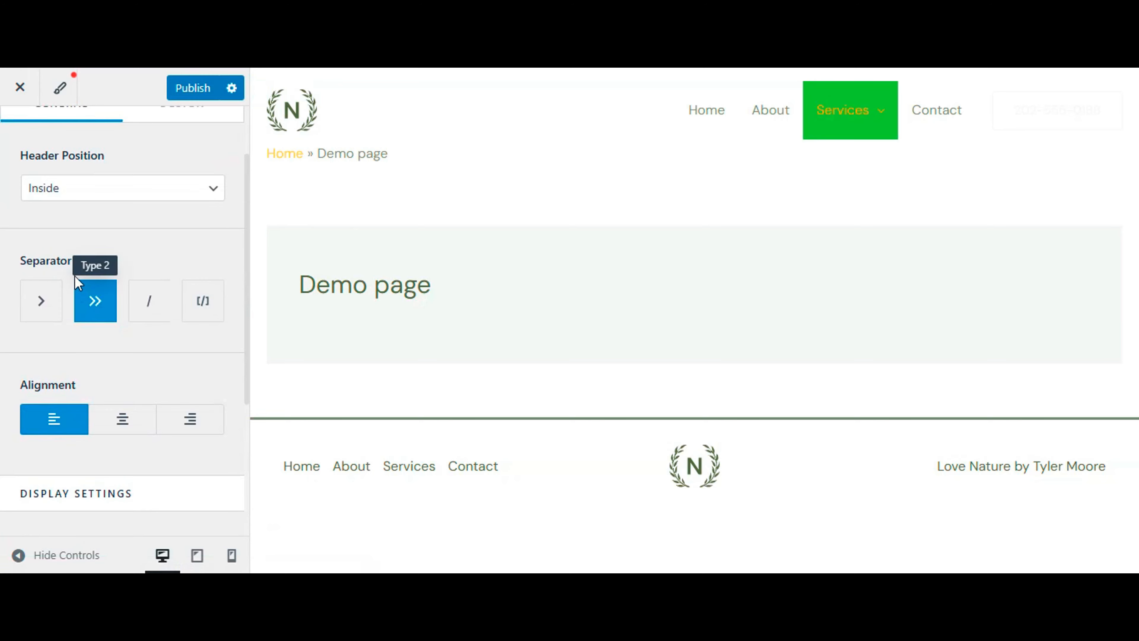
{"action": "scroll", "coordinate": [112, 453], "scroll_direction": "down", "scroll_amount": 2}
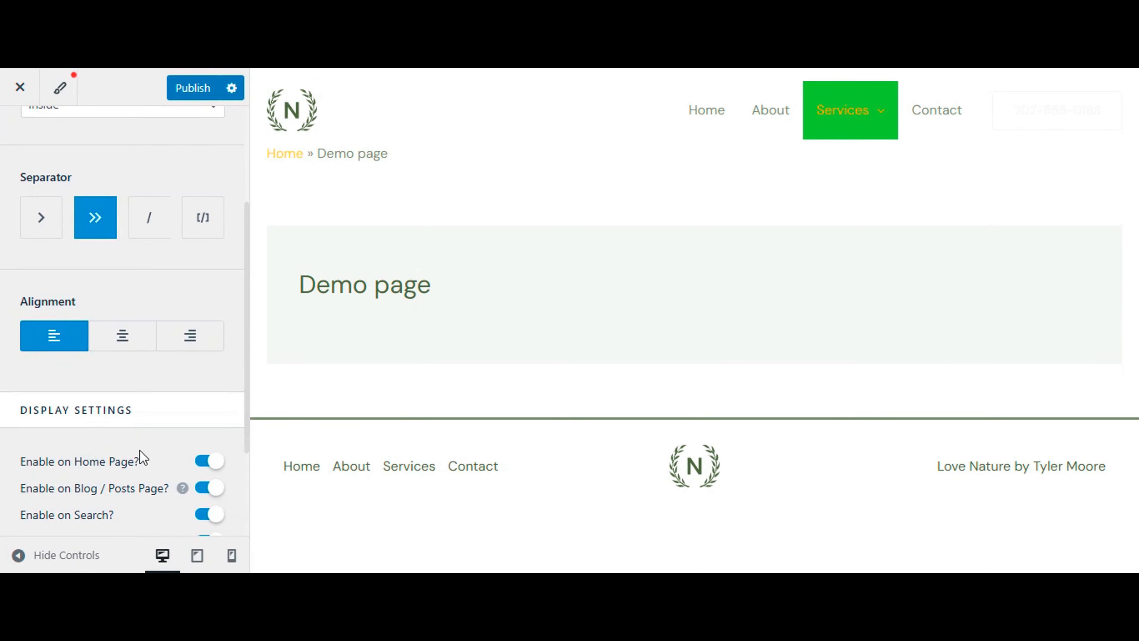
{"action": "scroll", "coordinate": [119, 469], "scroll_direction": "up", "scroll_amount": 4}
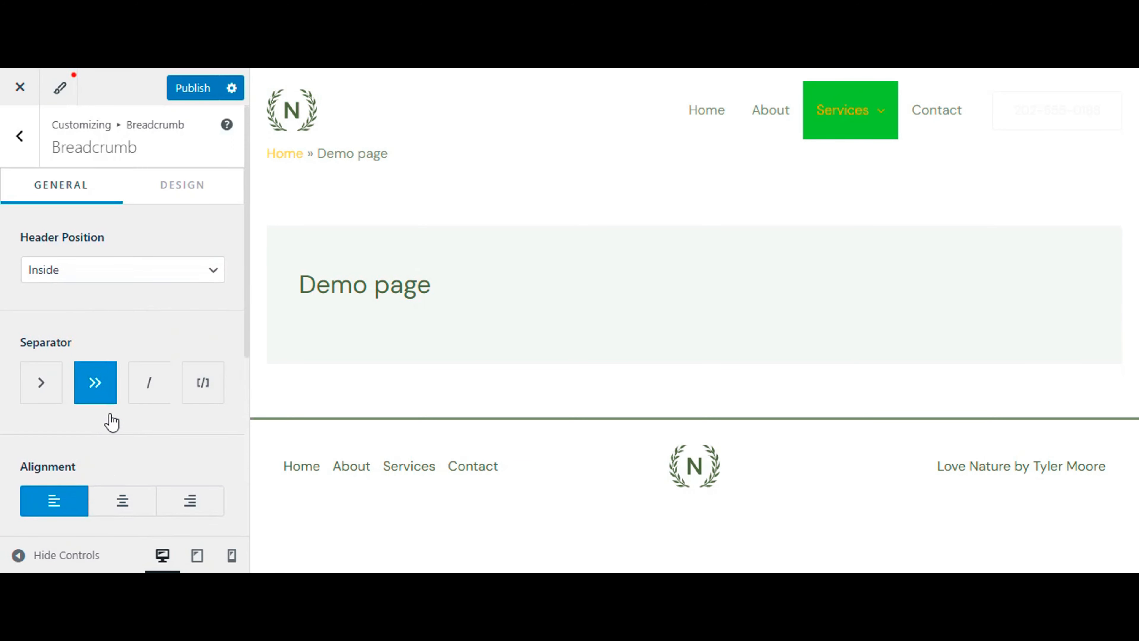
{"action": "left_click", "coordinate": [20, 143]}
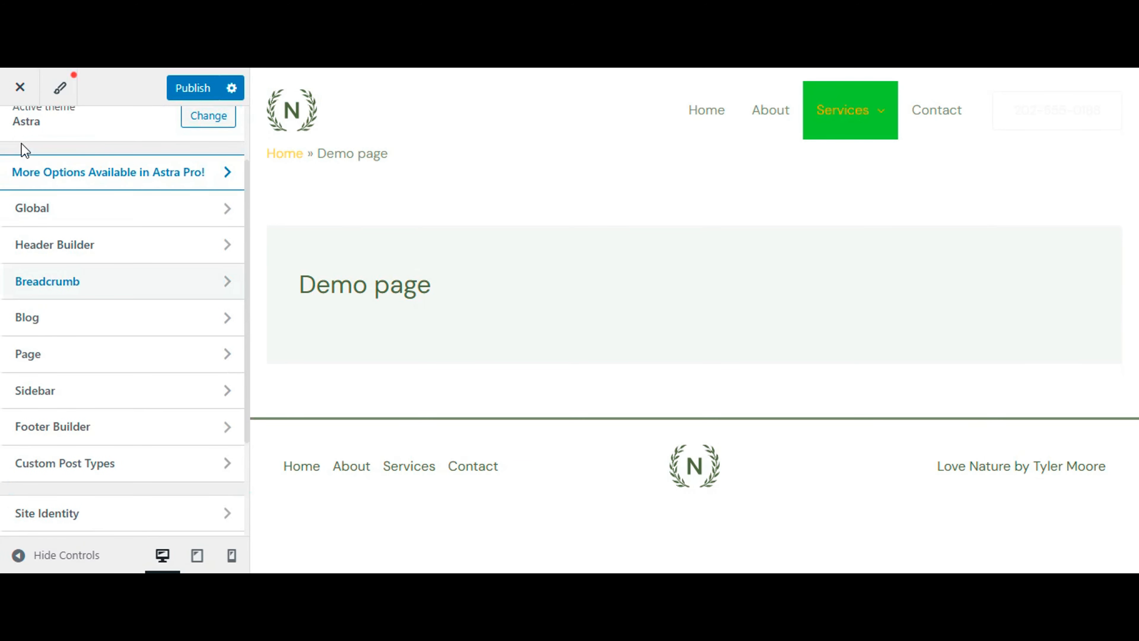
Open the Blog / Archive settings and examine the container, sidebar and blog layout options
{"action": "left_click", "coordinate": [49, 323]}
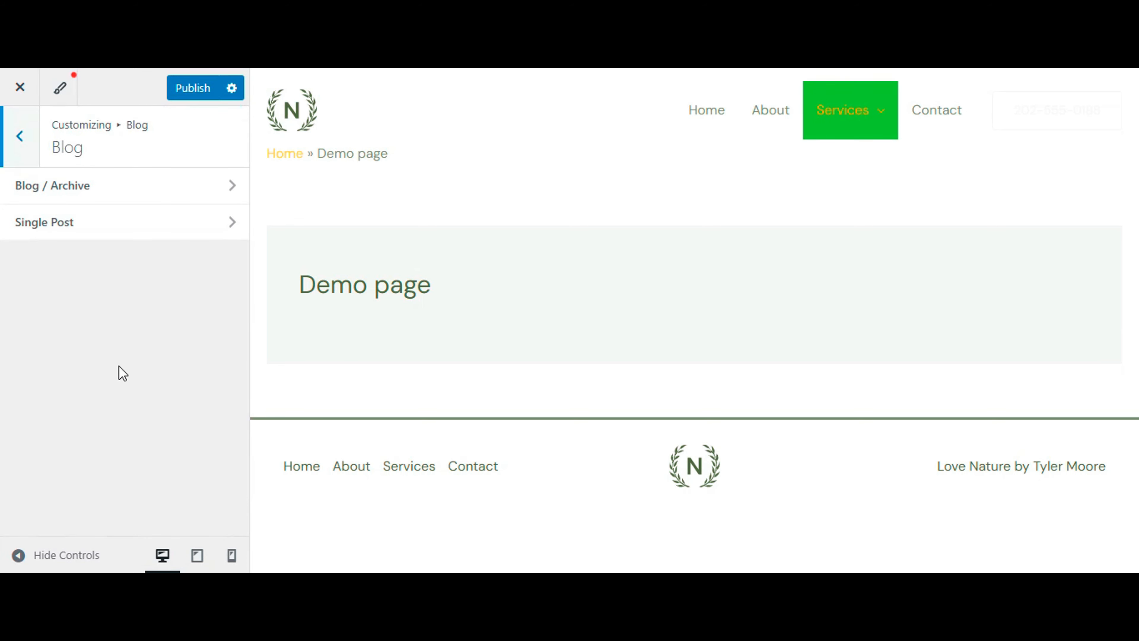
{"action": "left_click", "coordinate": [155, 193]}
{"action": "scroll", "coordinate": [132, 310], "scroll_direction": "down", "scroll_amount": 3}
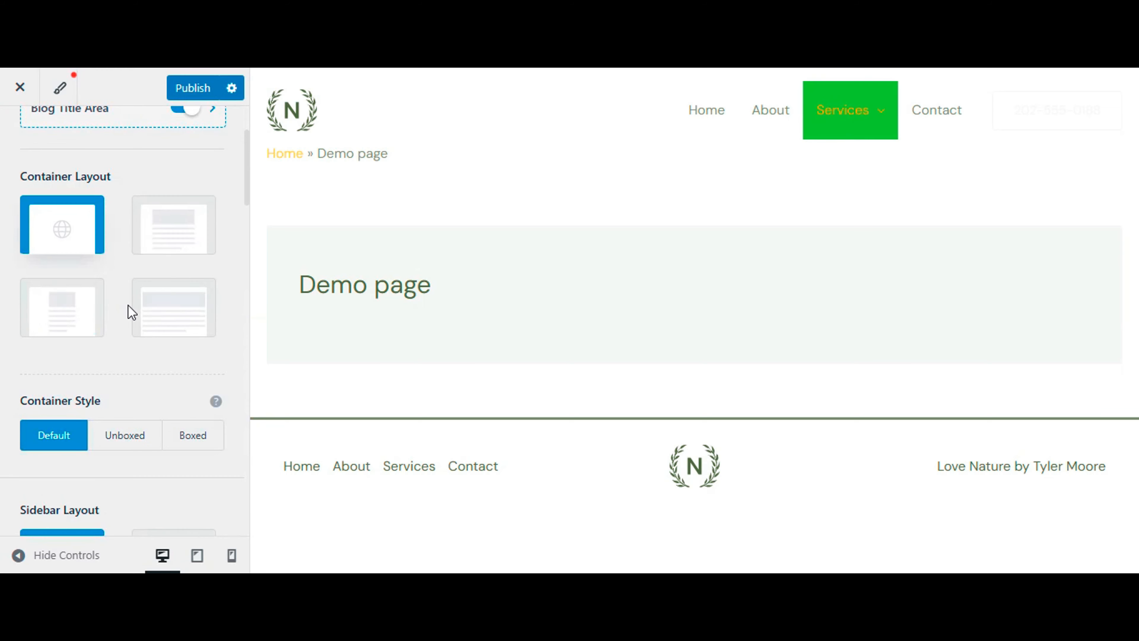
{"action": "scroll", "coordinate": [132, 312], "scroll_direction": "down", "scroll_amount": 10}
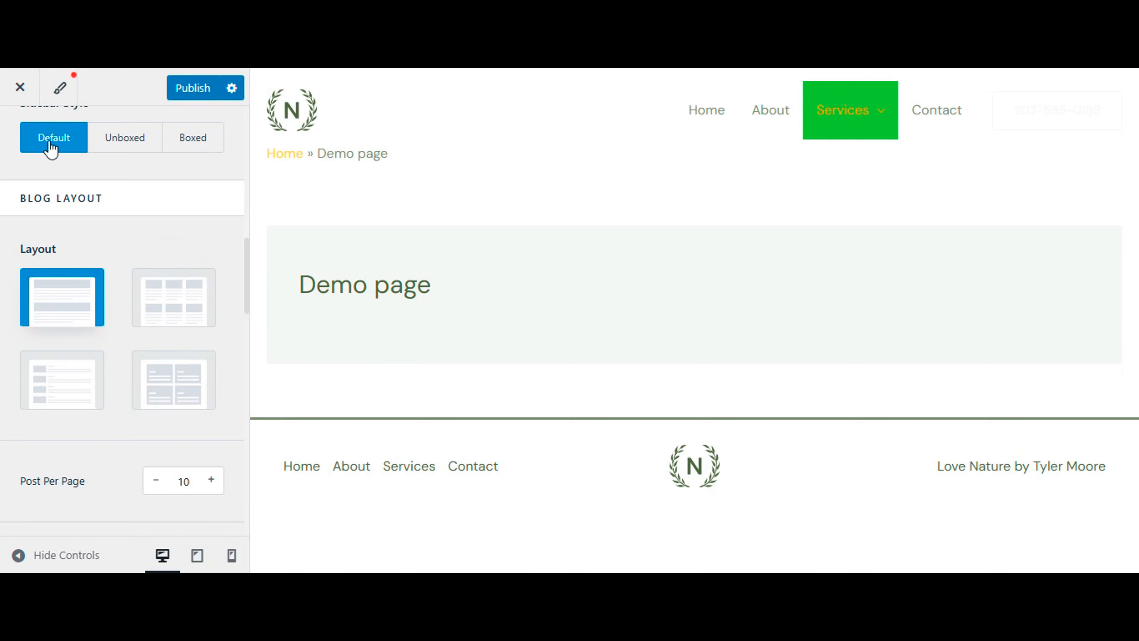
{"action": "scroll", "coordinate": [63, 207], "scroll_direction": "up", "scroll_amount": 10}
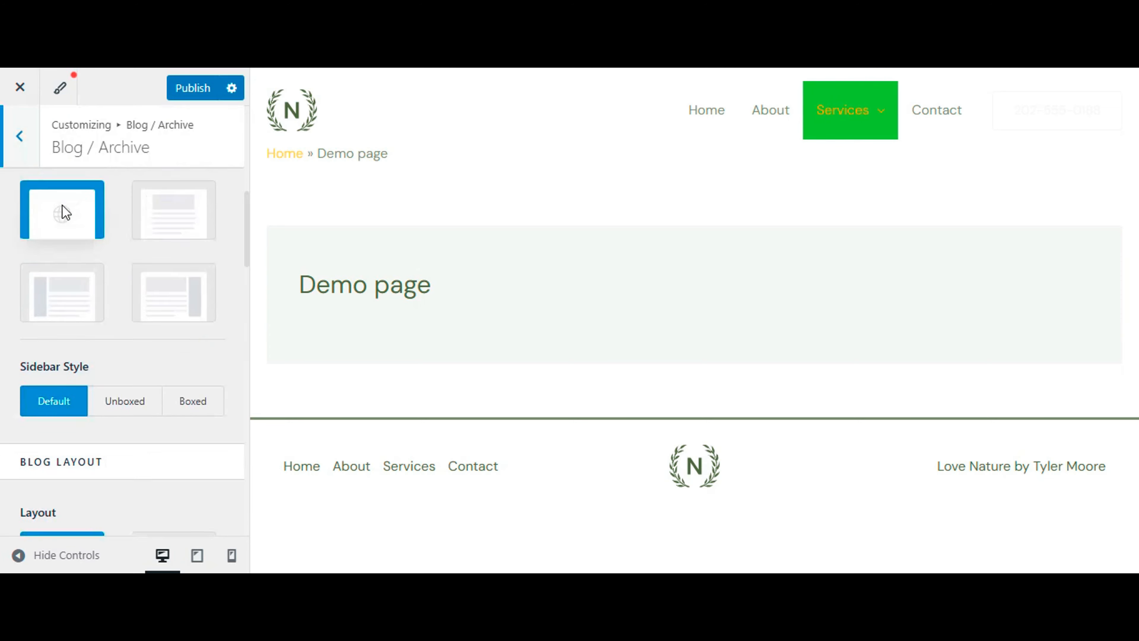
{"action": "left_click", "coordinate": [25, 135]}
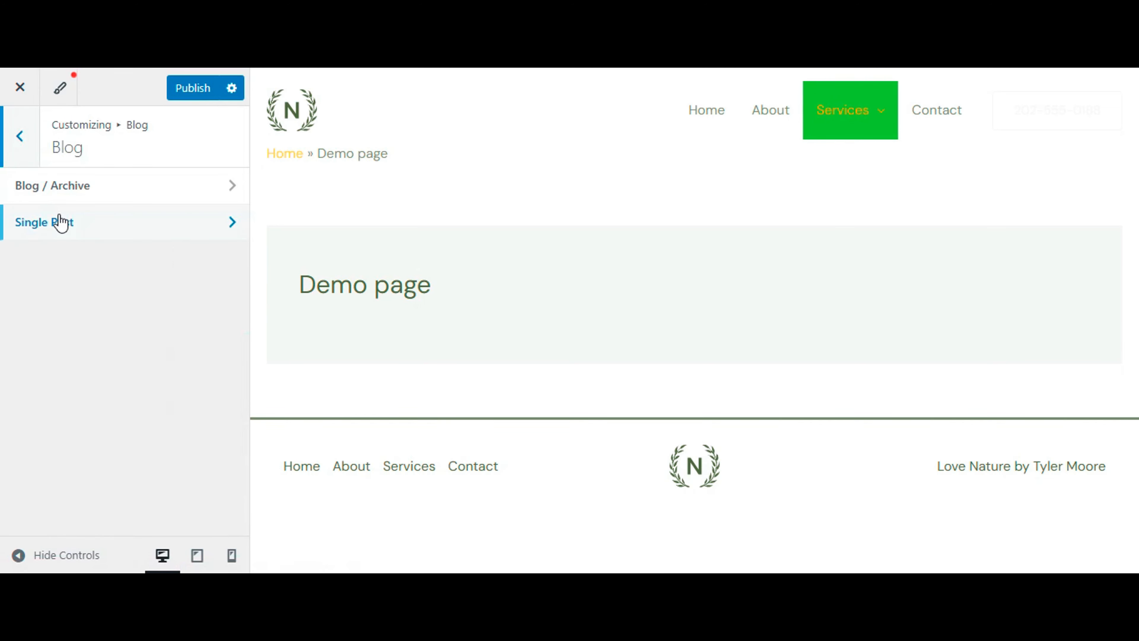
Open the Single Post settings and examine the post title area, container layout and container style options
{"action": "left_click", "coordinate": [114, 237]}
{"action": "scroll", "coordinate": [115, 280], "scroll_direction": "down", "scroll_amount": 4}
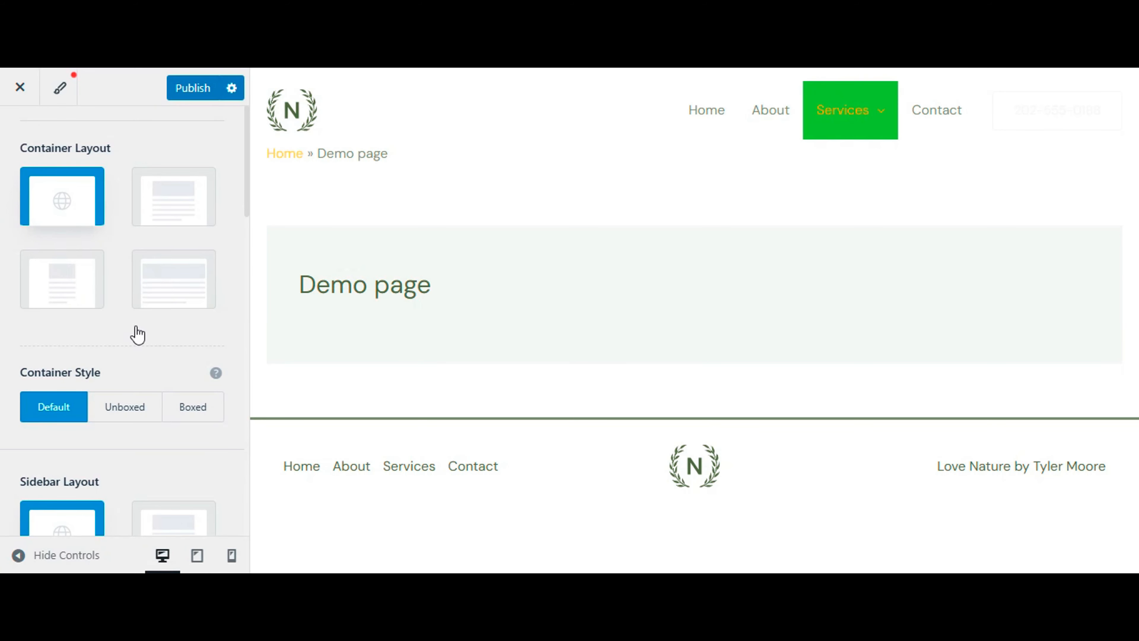
{"action": "scroll", "coordinate": [126, 336], "scroll_direction": "up", "scroll_amount": 4}
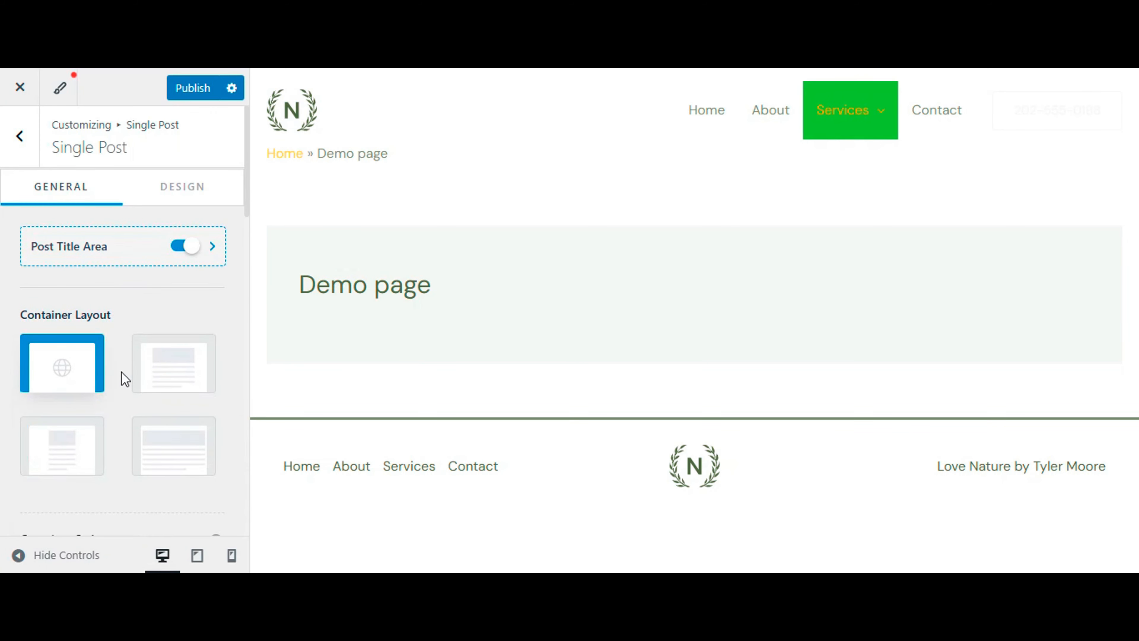
{"action": "scroll", "coordinate": [122, 373], "scroll_direction": "down", "scroll_amount": 2}
{"action": "scroll", "coordinate": [132, 342], "scroll_direction": "up", "scroll_amount": 2}
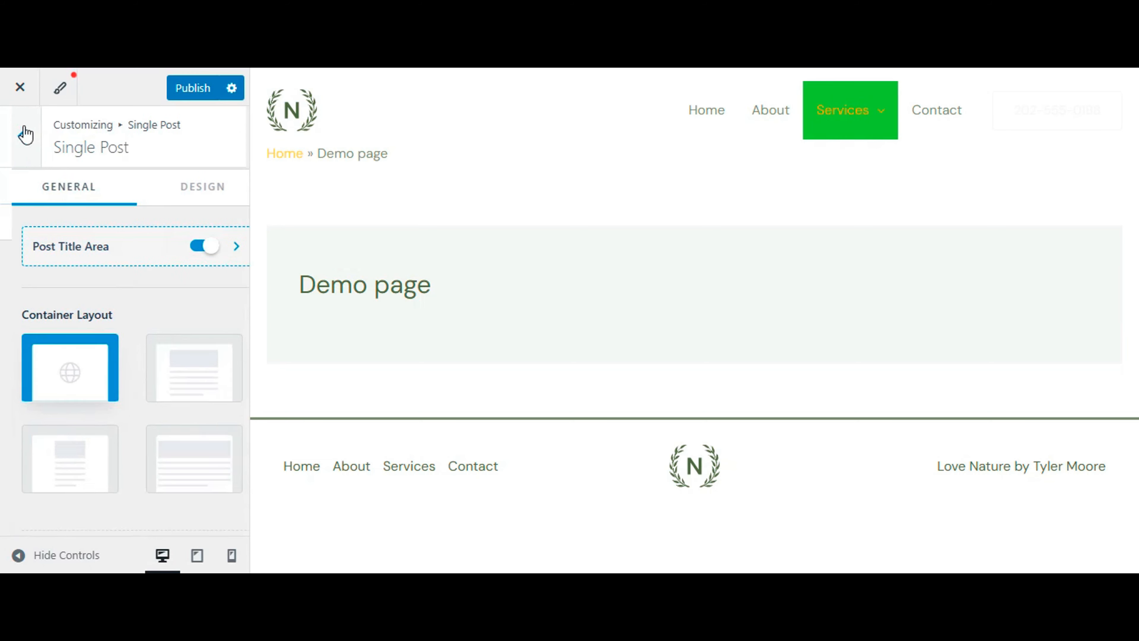
{"action": "left_click", "coordinate": [23, 134]}
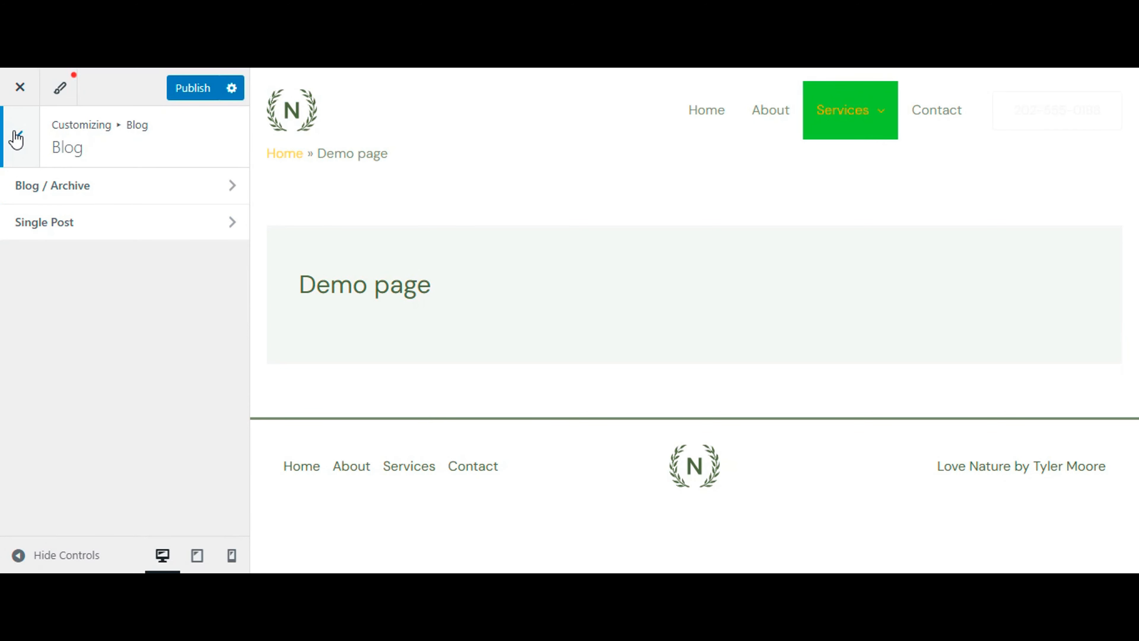
{"action": "left_click", "coordinate": [18, 141]}
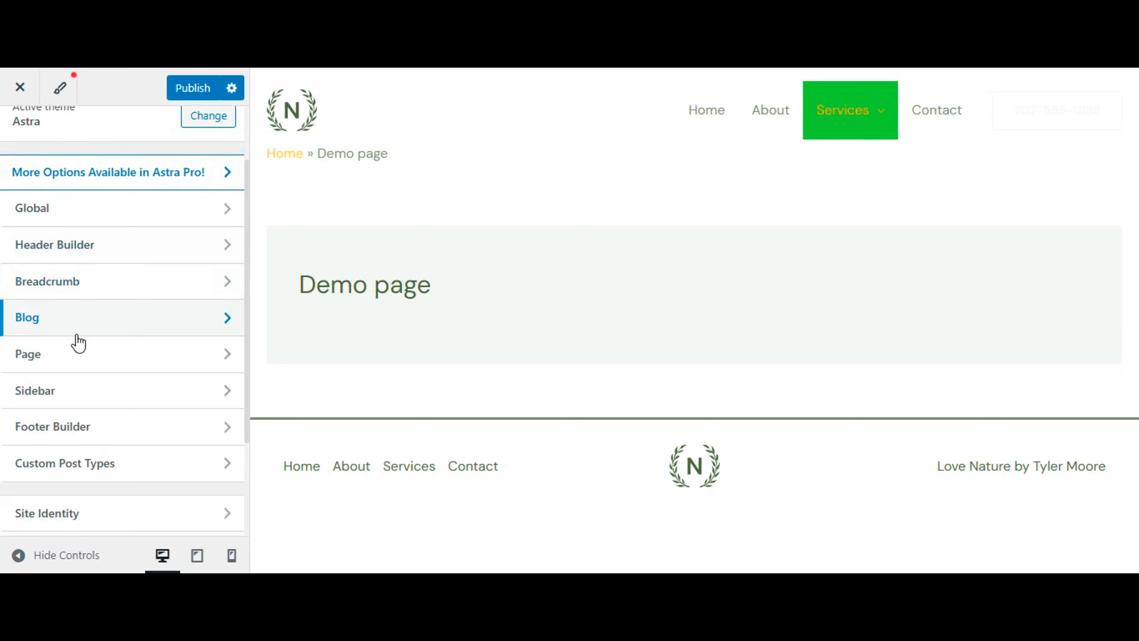
Look over the Footer Builder and Widgets sections of the Customizer
{"action": "scroll", "coordinate": [68, 315], "scroll_direction": "down", "scroll_amount": 2}
{"action": "left_click", "coordinate": [64, 284]}
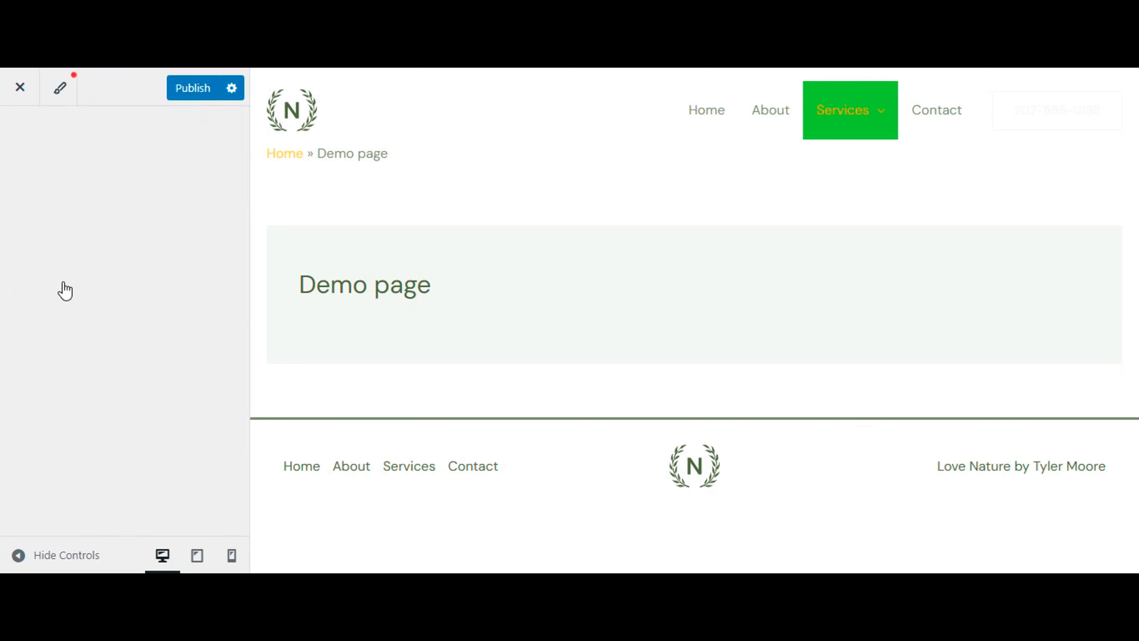
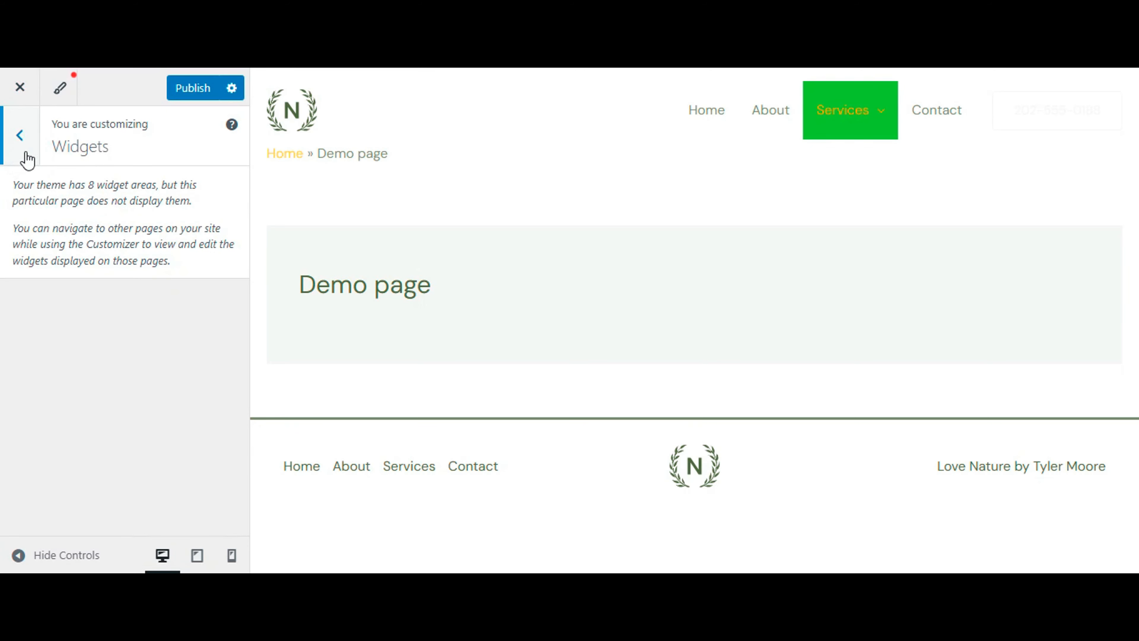
{"action": "left_click", "coordinate": [33, 144]}
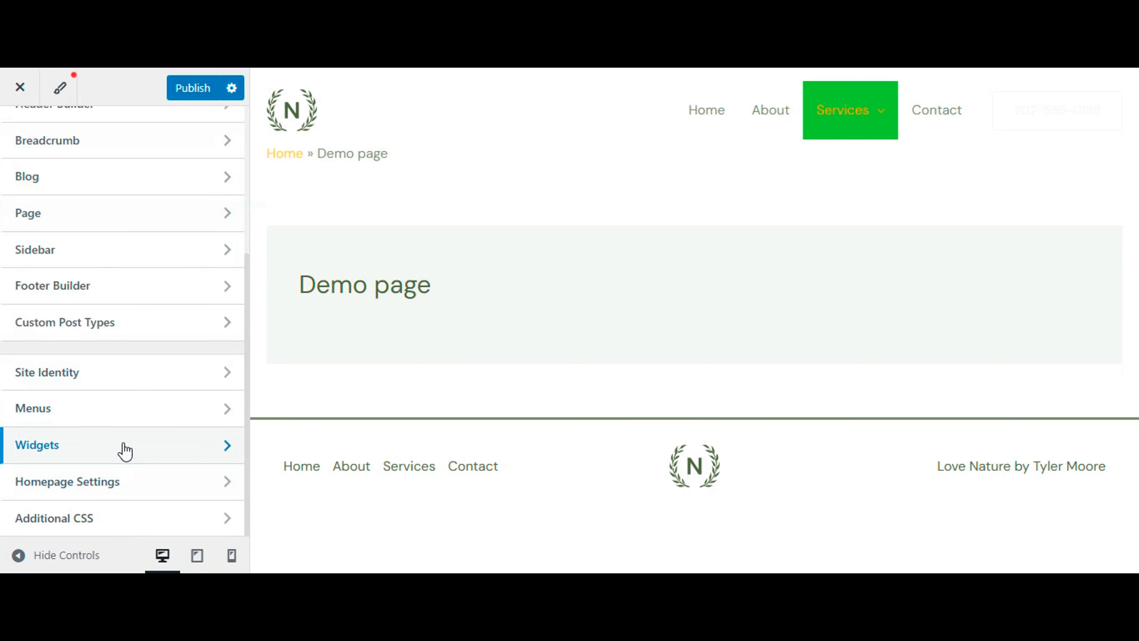
Open the Homepage Settings and review the homepage display, static homepage and posts page options
{"action": "left_click", "coordinate": [126, 491]}
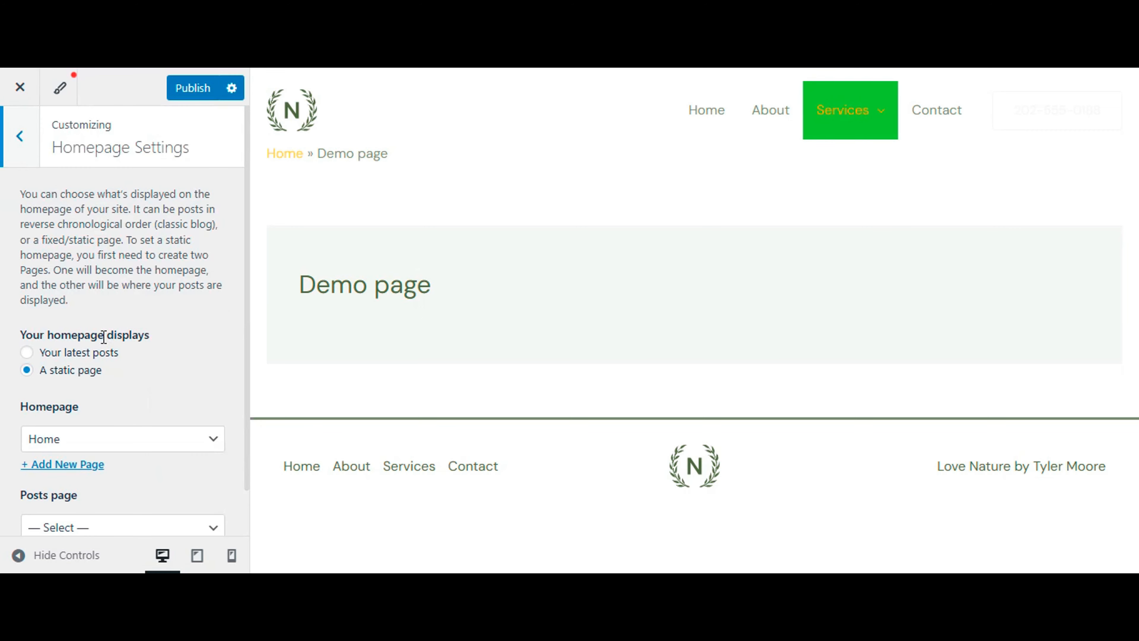
{"action": "scroll", "coordinate": [103, 341], "scroll_direction": "down", "scroll_amount": 1}
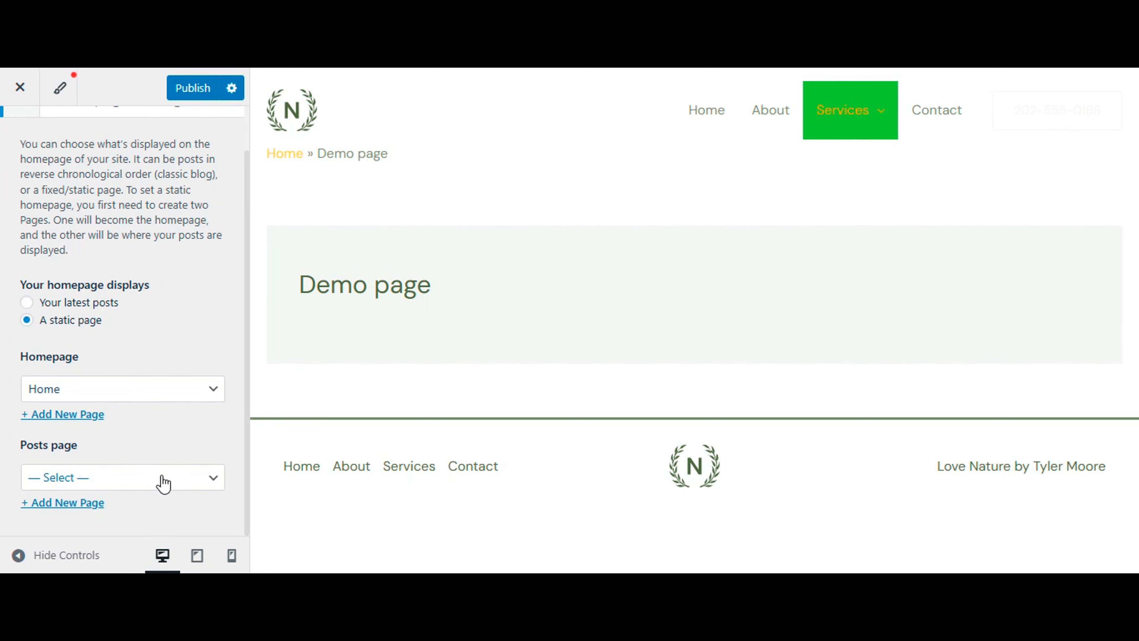
{"action": "scroll", "coordinate": [103, 390], "scroll_direction": "up", "scroll_amount": 2}
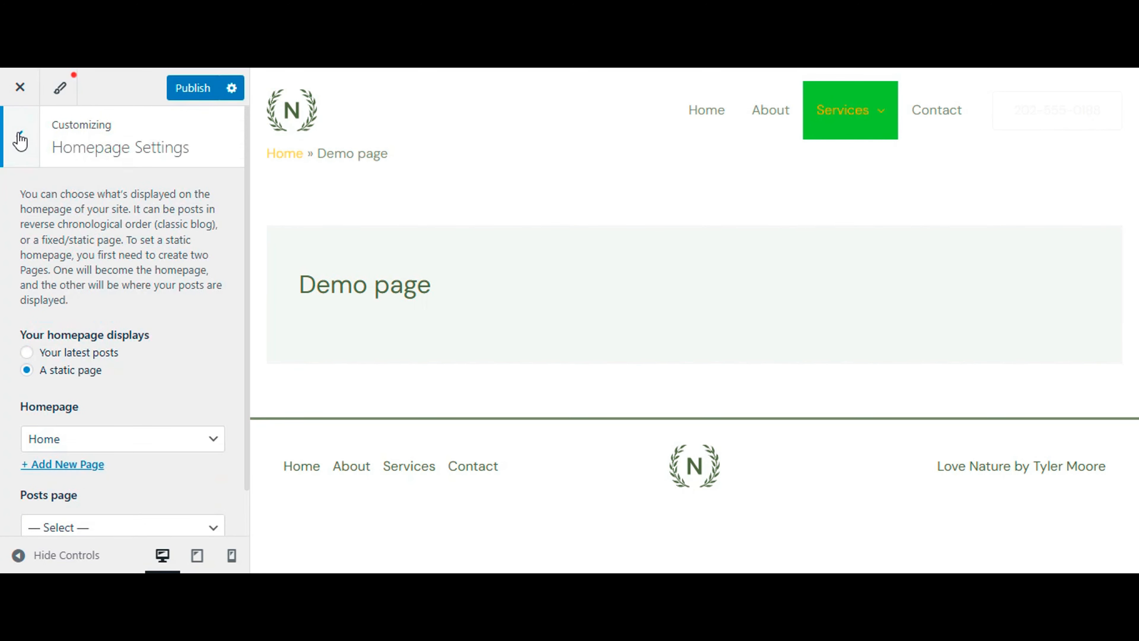
{"action": "left_click", "coordinate": [20, 141]}
{"action": "scroll", "coordinate": [99, 368], "scroll_direction": "up", "scroll_amount": 5}
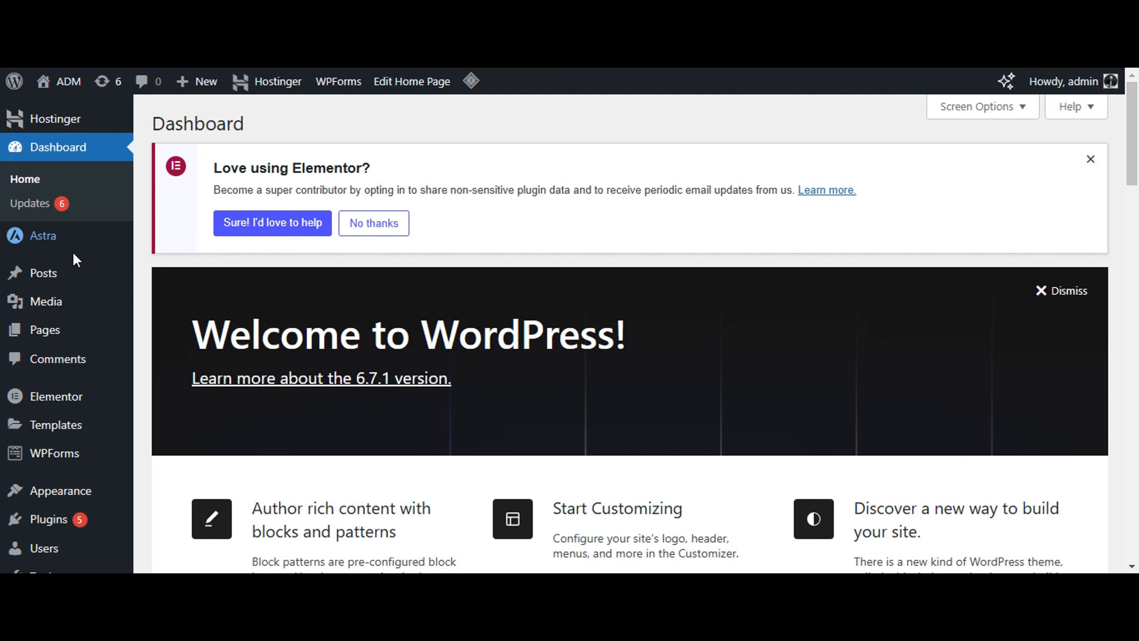
Create a new post titled "My first post" from the WordPress dashboard and publish it
{"action": "mouse_move", "coordinate": [42, 282]}
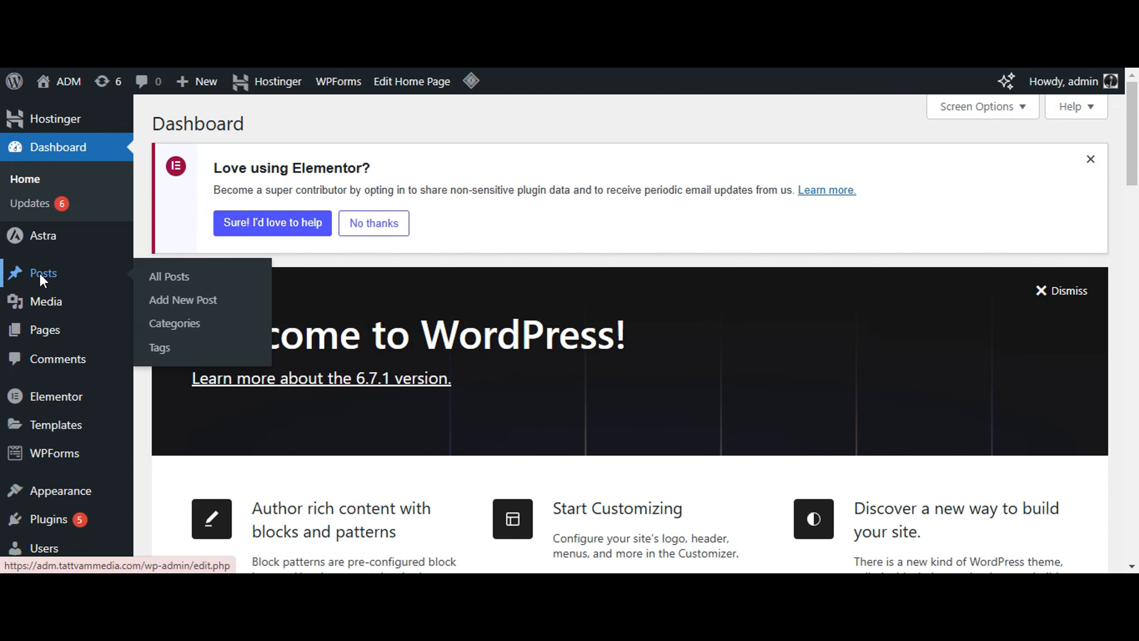
{"action": "left_click", "coordinate": [42, 282]}
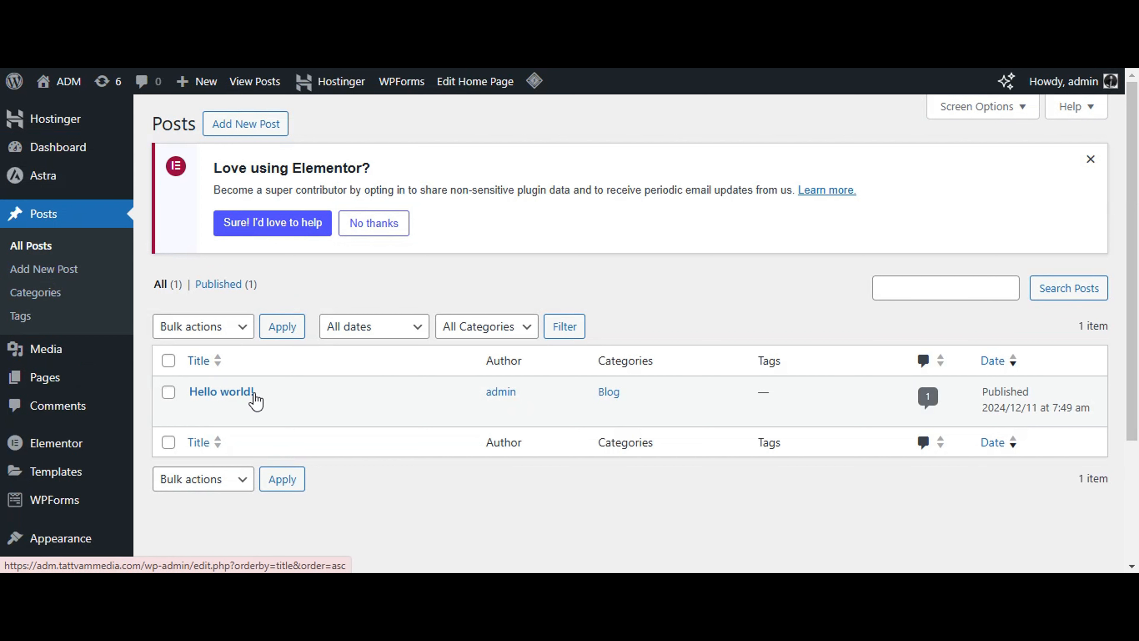
{"action": "mouse_move", "coordinate": [224, 396]}
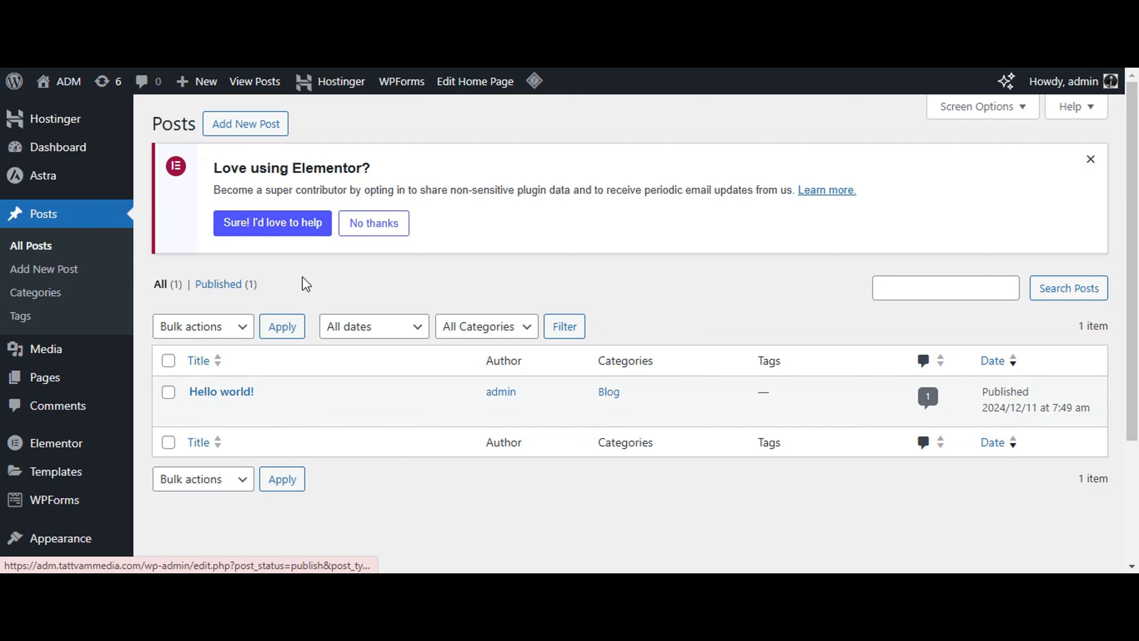
{"action": "left_click", "coordinate": [263, 129]}
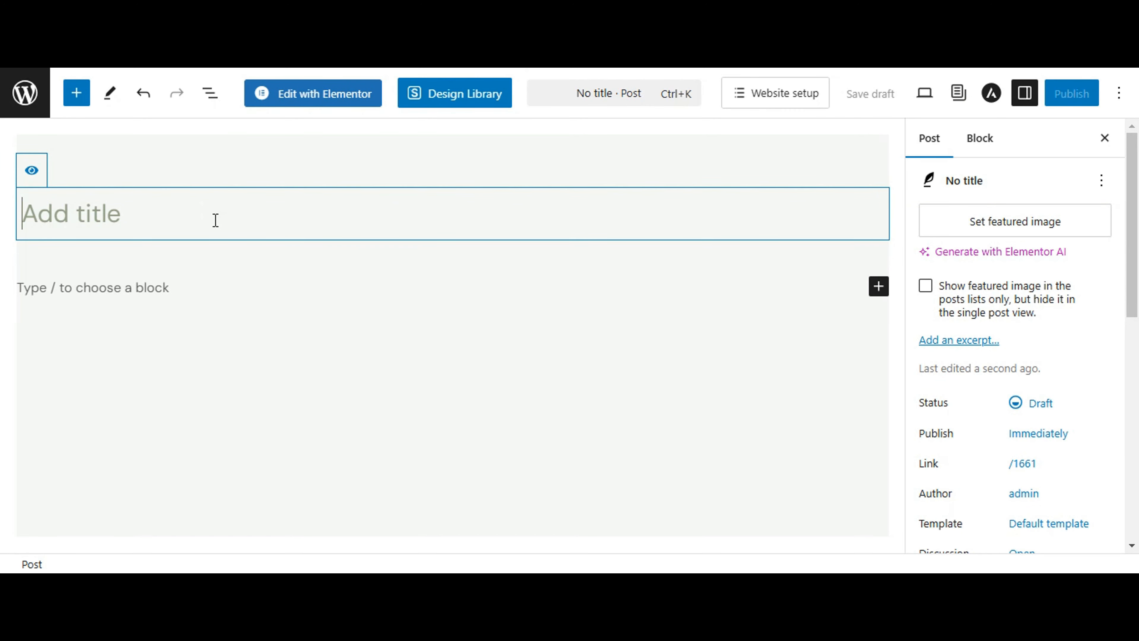
{"action": "type", "text": "My first post"}
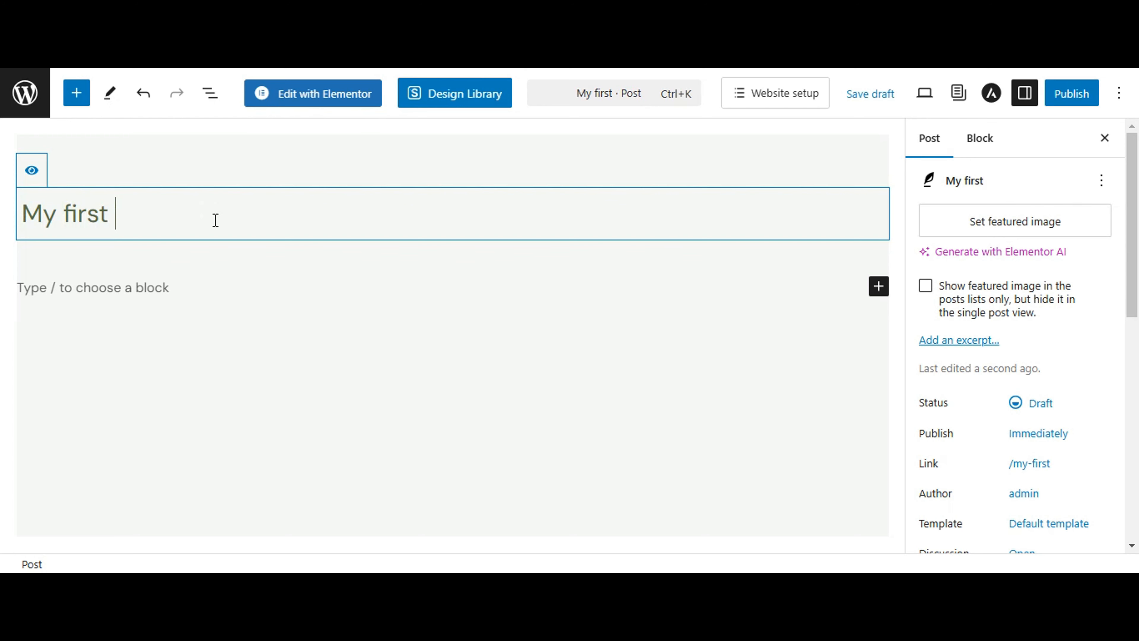
{"action": "left_click", "coordinate": [226, 402]}
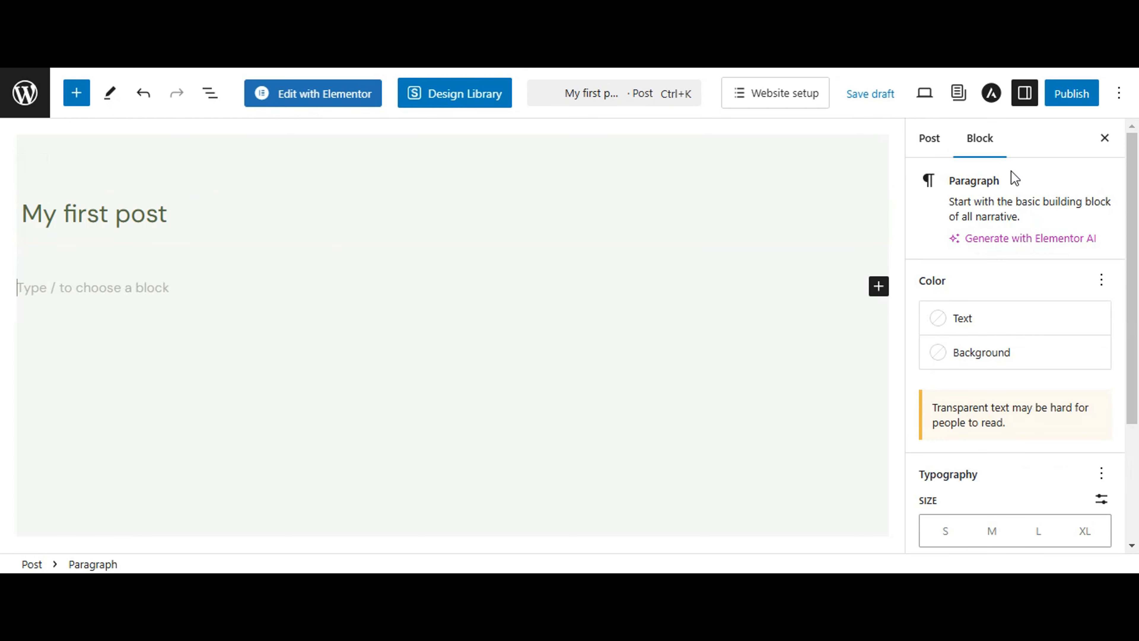
{"action": "left_click", "coordinate": [1063, 93]}
{"action": "left_click", "coordinate": [1075, 94]}
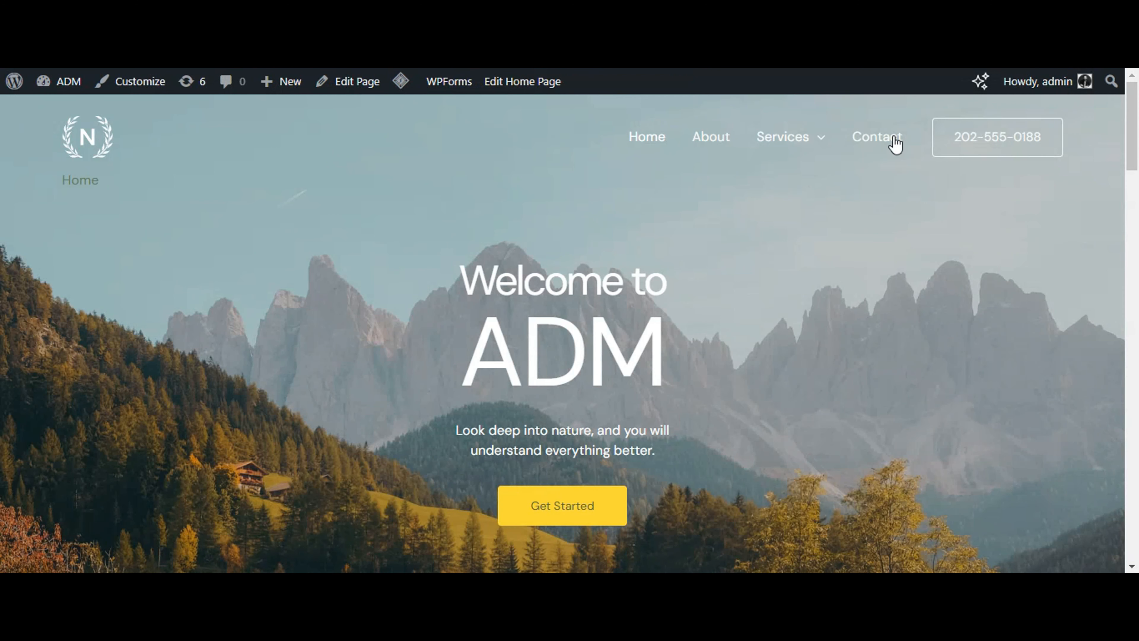
Leave the post editor, create a new page titled "Blogs" and publish it
{"action": "mouse_move", "coordinate": [800, 146]}
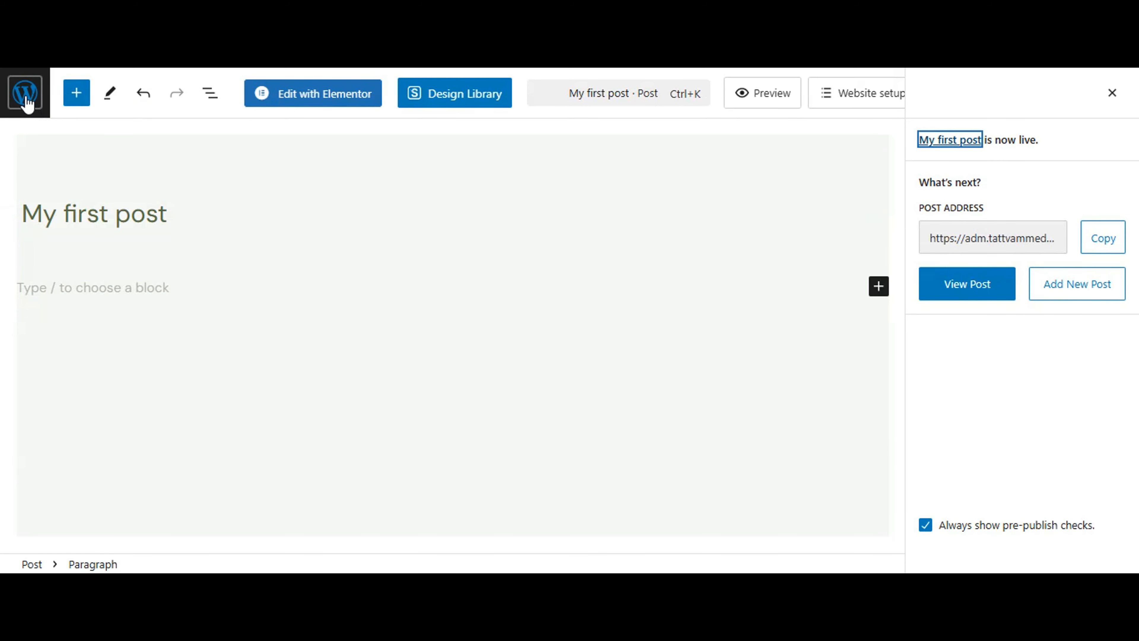
{"action": "left_click", "coordinate": [26, 93]}
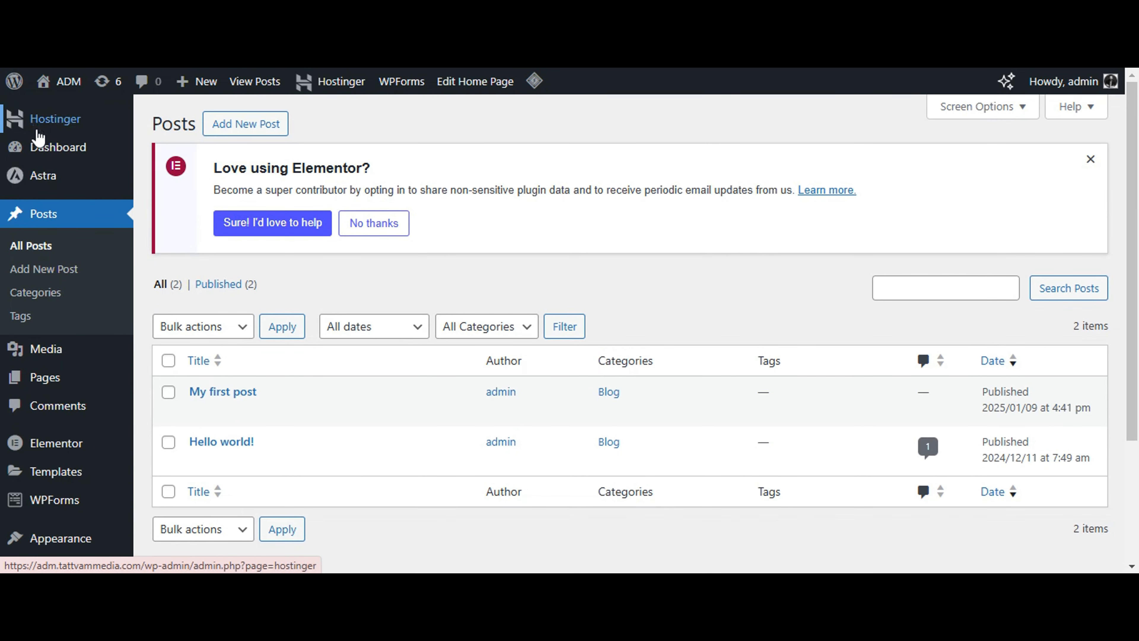
{"action": "mouse_move", "coordinate": [74, 382]}
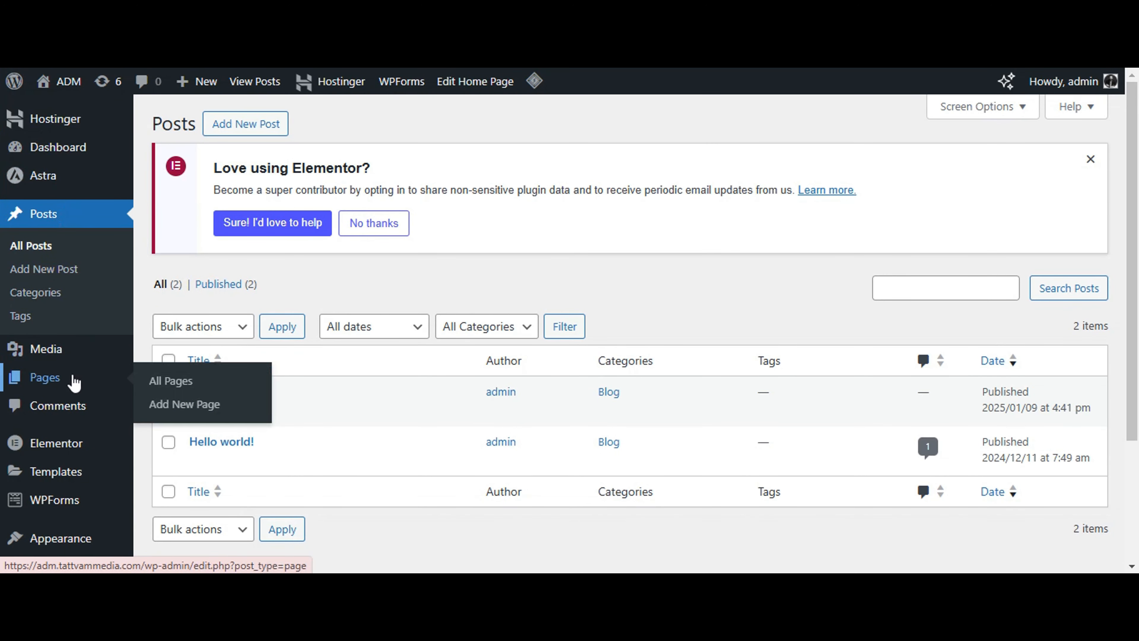
{"action": "left_click", "coordinate": [45, 384]}
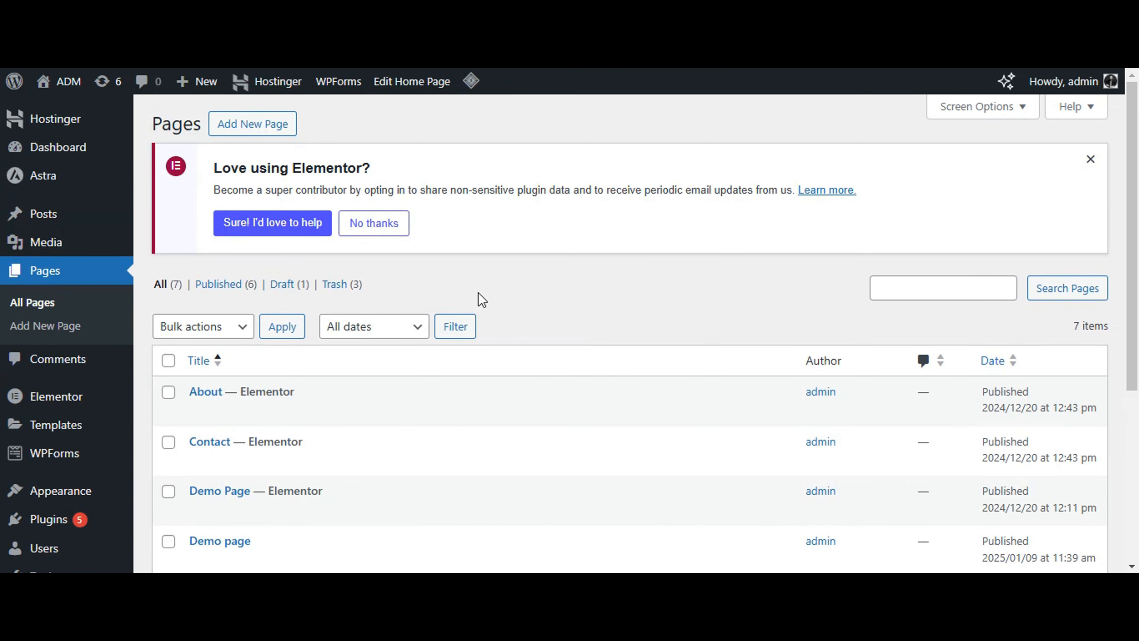
{"action": "left_click", "coordinate": [268, 128]}
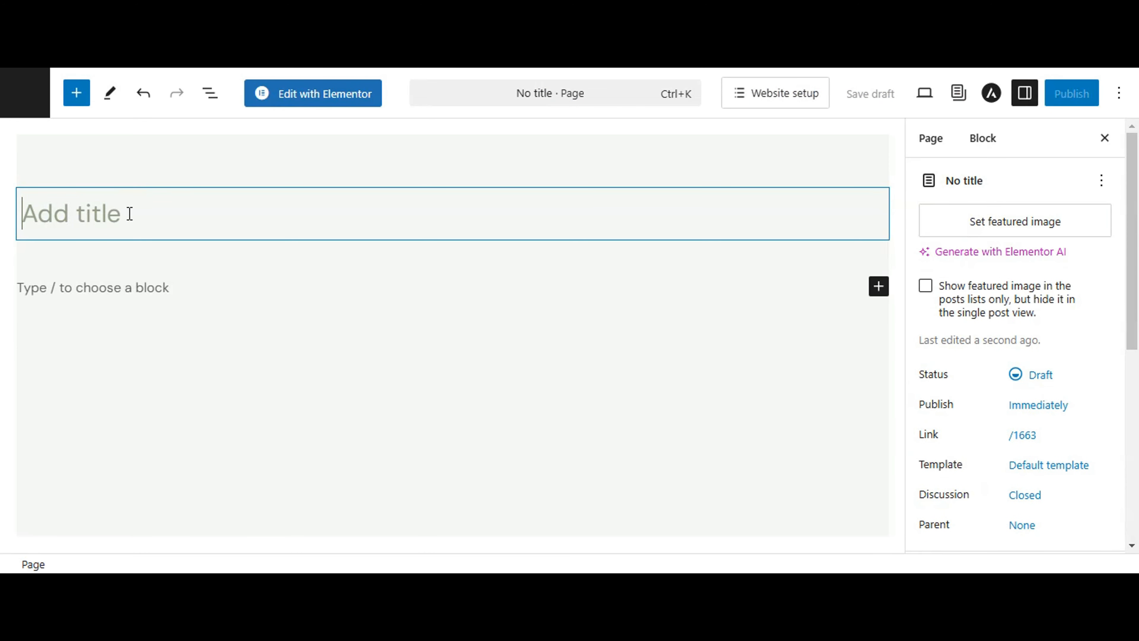
{"action": "type", "text": "Blogs"}
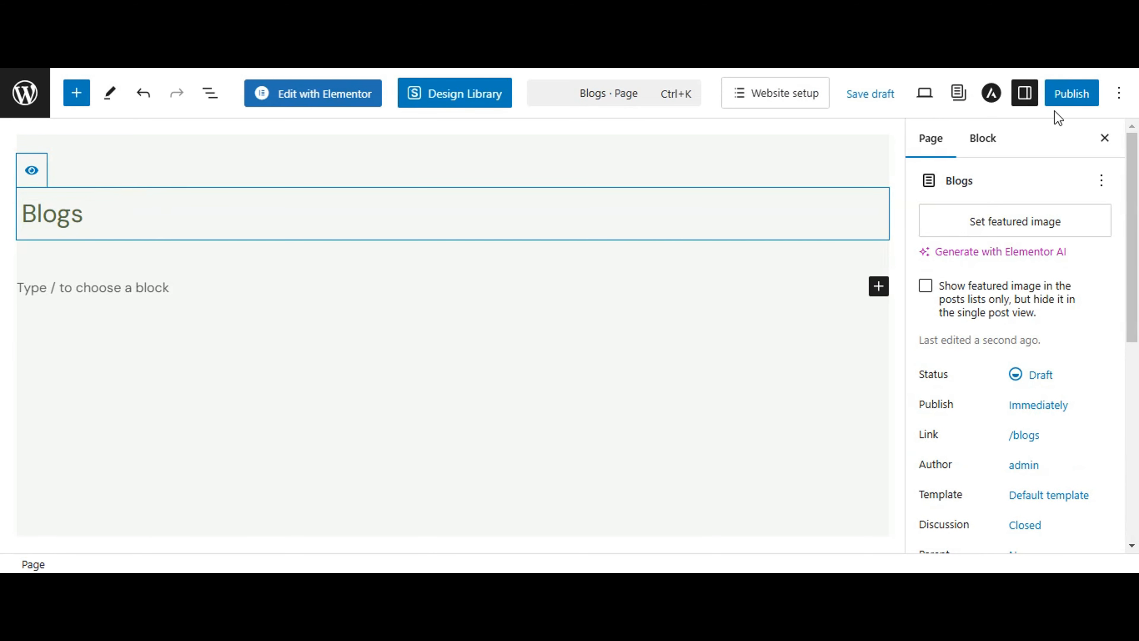
{"action": "left_click", "coordinate": [1078, 102]}
{"action": "left_click", "coordinate": [1078, 99]}
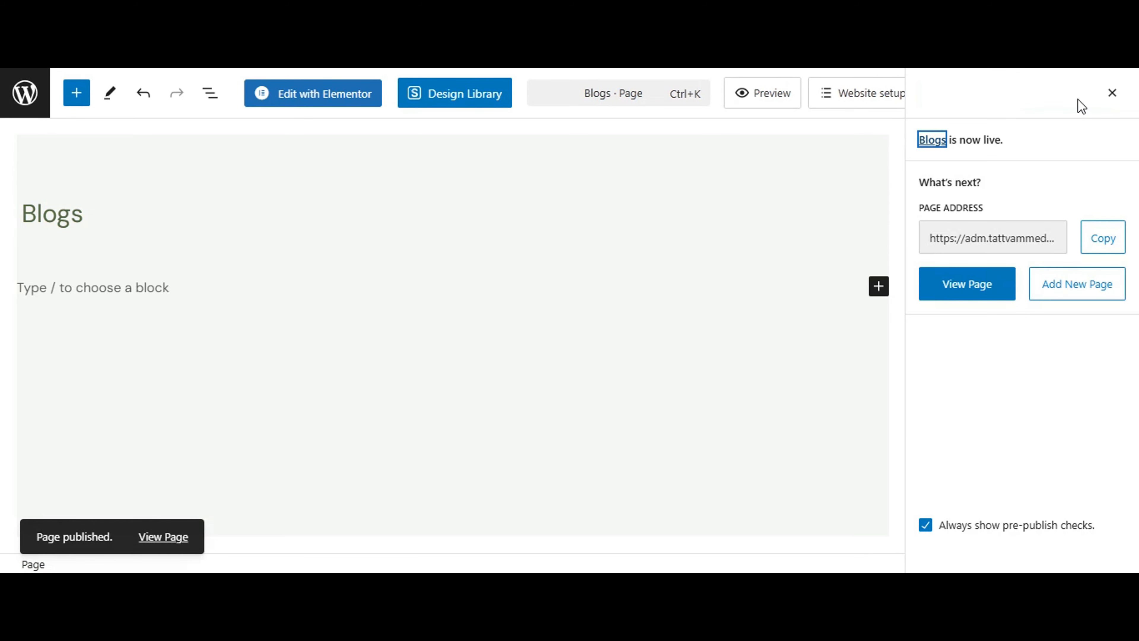
Leave the Blogs page editor and open the site's menu management screen
{"action": "left_click", "coordinate": [27, 94]}
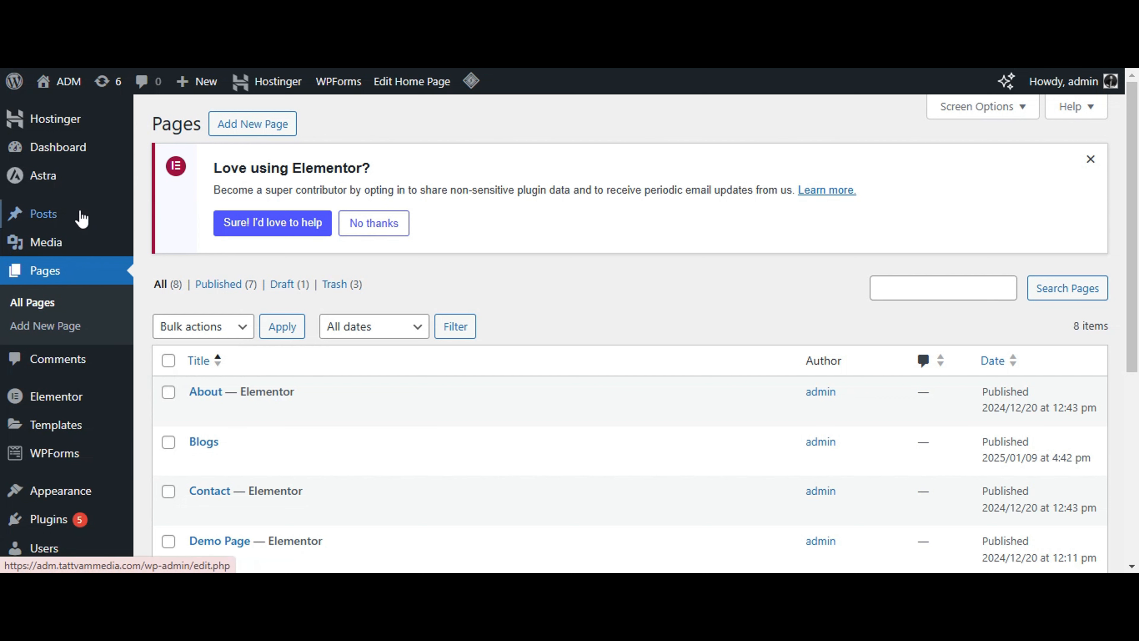
{"action": "mouse_move", "coordinate": [52, 228]}
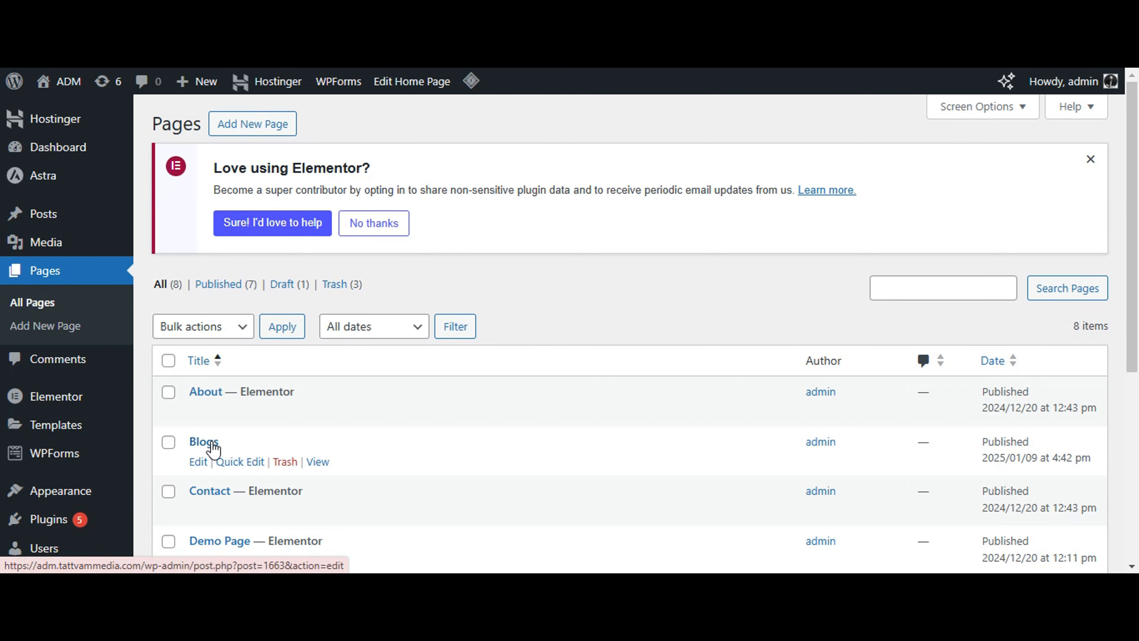
{"action": "scroll", "coordinate": [90, 404], "scroll_direction": "down", "scroll_amount": 3}
{"action": "mouse_move", "coordinate": [63, 384]}
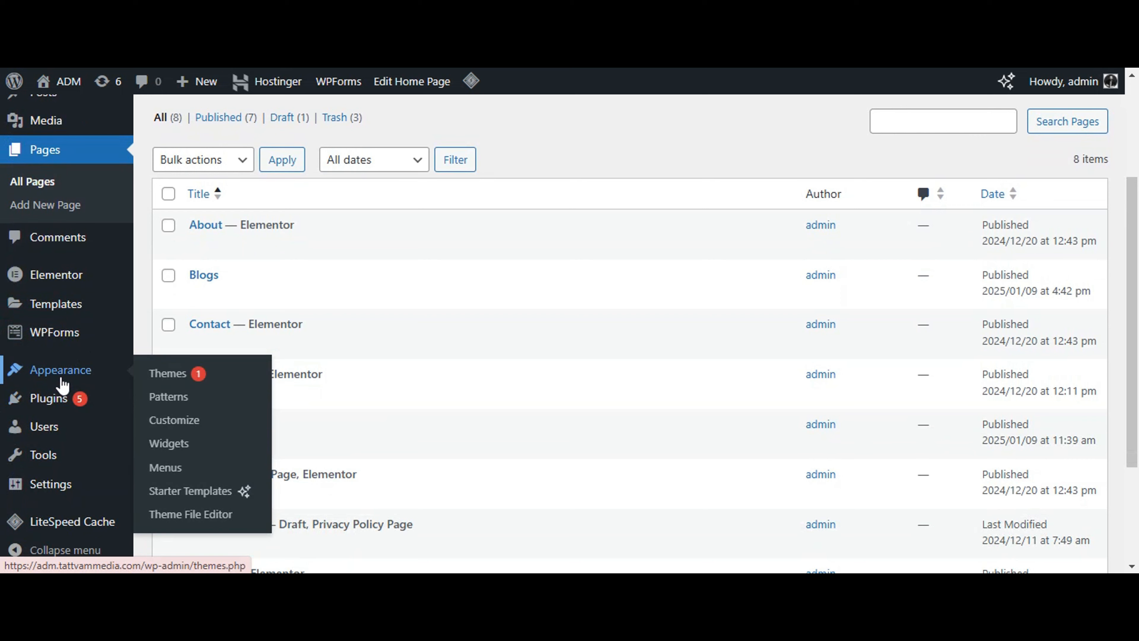
{"action": "left_click", "coordinate": [167, 469]}
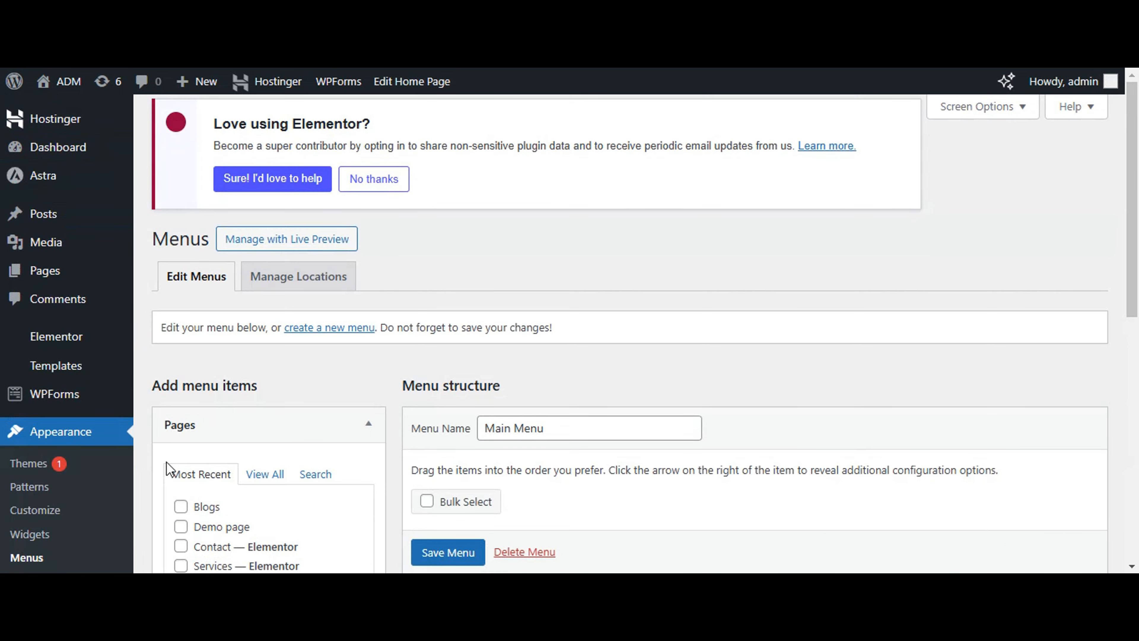
Add the Blogs page to the Main Menu, save the menu and view the Blogs page on the live site
{"action": "scroll", "coordinate": [629, 331], "scroll_direction": "down", "scroll_amount": 6}
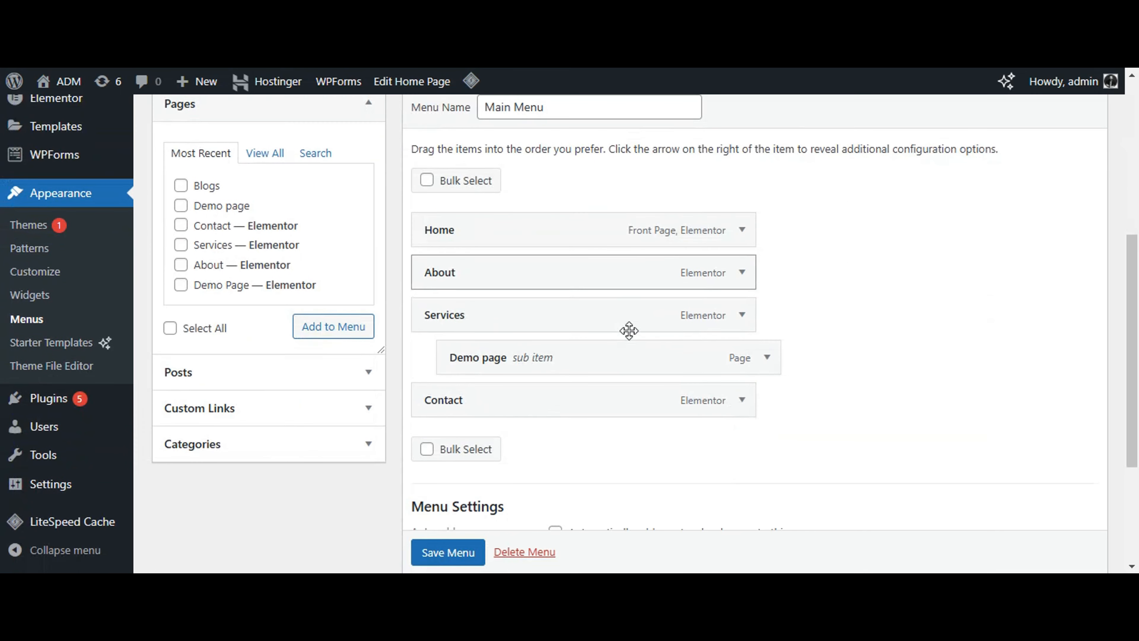
{"action": "left_click", "coordinate": [181, 185]}
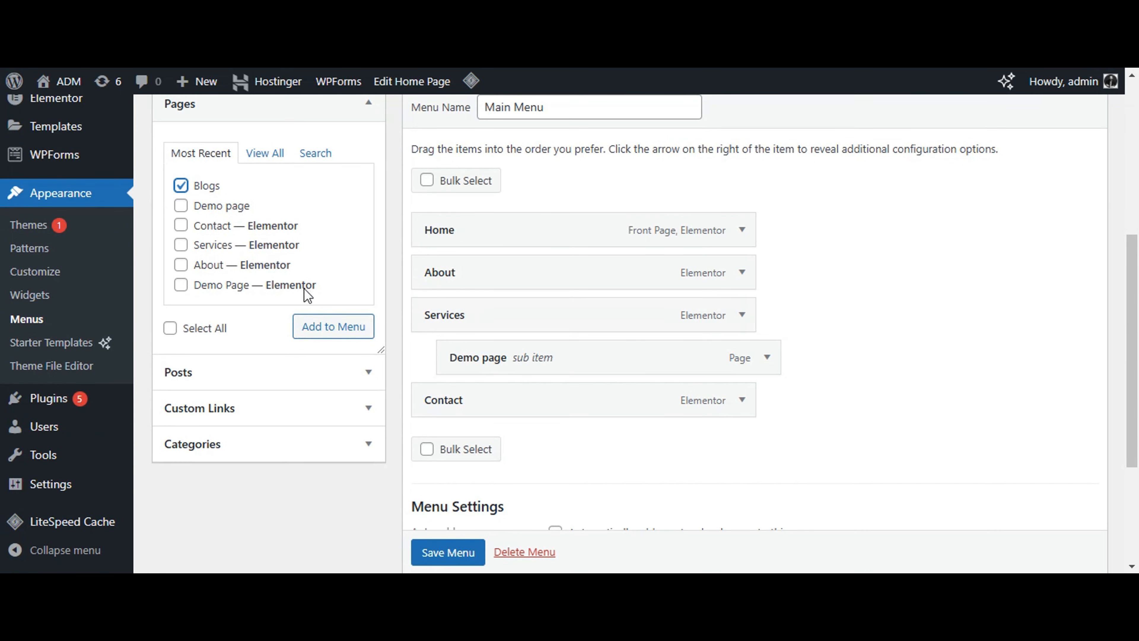
{"action": "left_click", "coordinate": [321, 336]}
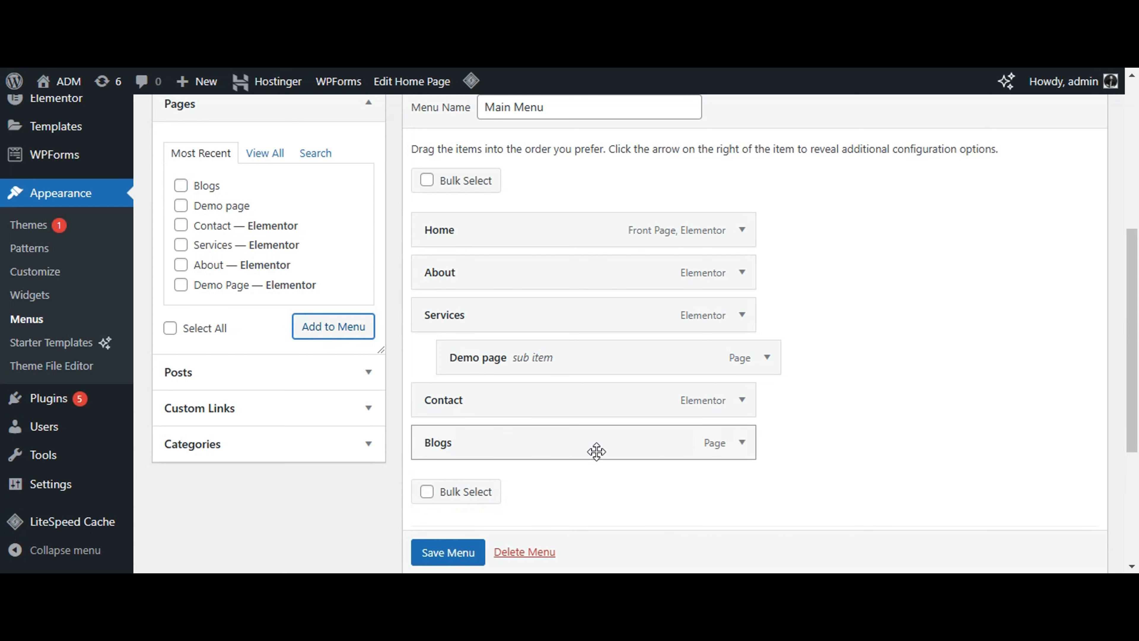
{"action": "scroll", "coordinate": [429, 551], "scroll_direction": "down", "scroll_amount": 1}
{"action": "left_click", "coordinate": [429, 551]}
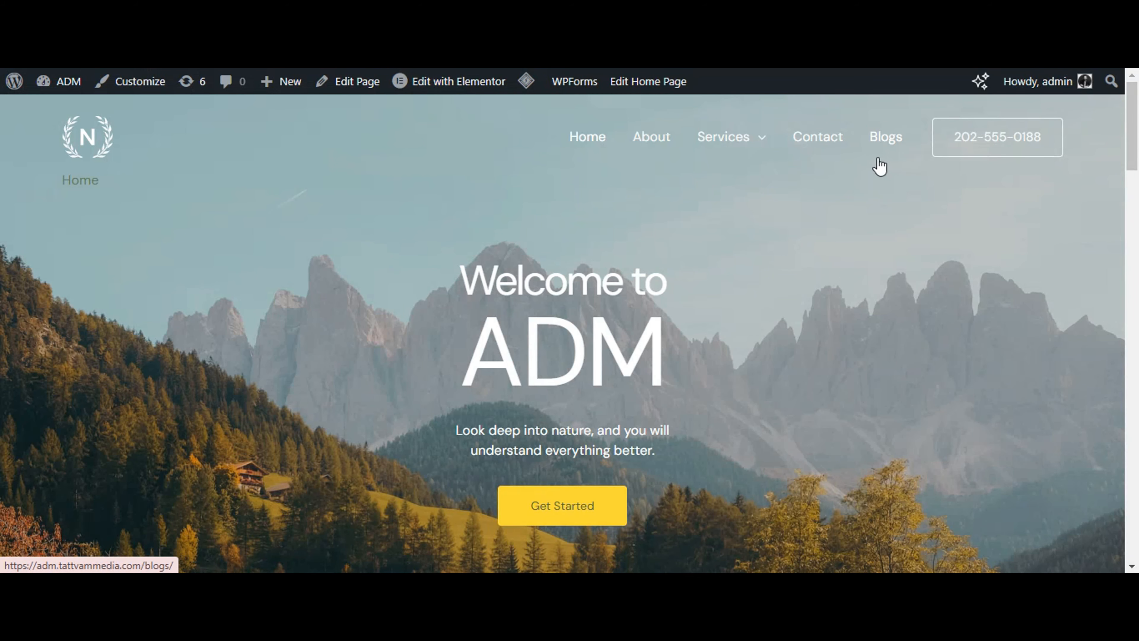
{"action": "left_click", "coordinate": [886, 143]}
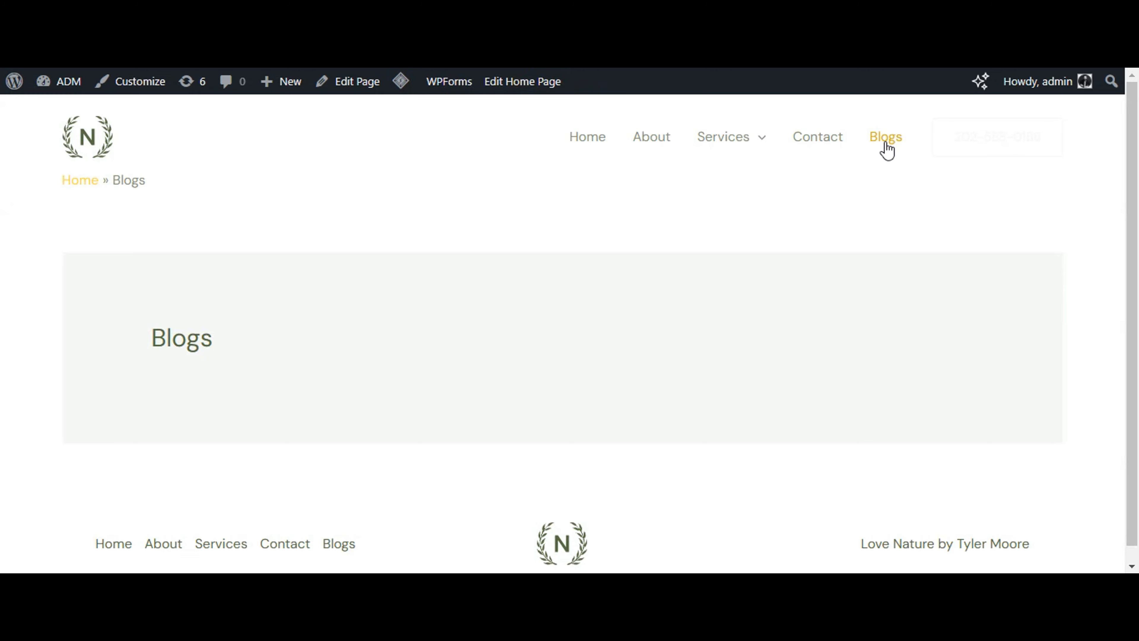
{"action": "scroll", "coordinate": [514, 291], "scroll_direction": "down", "scroll_amount": 1}
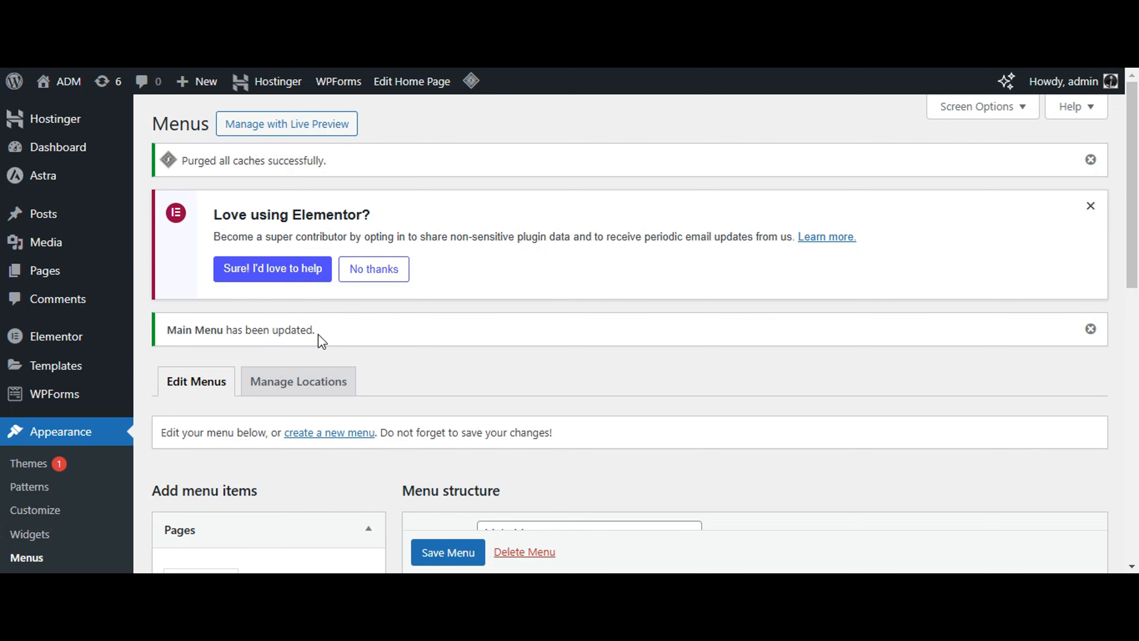
Return to the dashboard and open the site's Reading settings
{"action": "scroll", "coordinate": [318, 337], "scroll_direction": "down", "scroll_amount": 6}
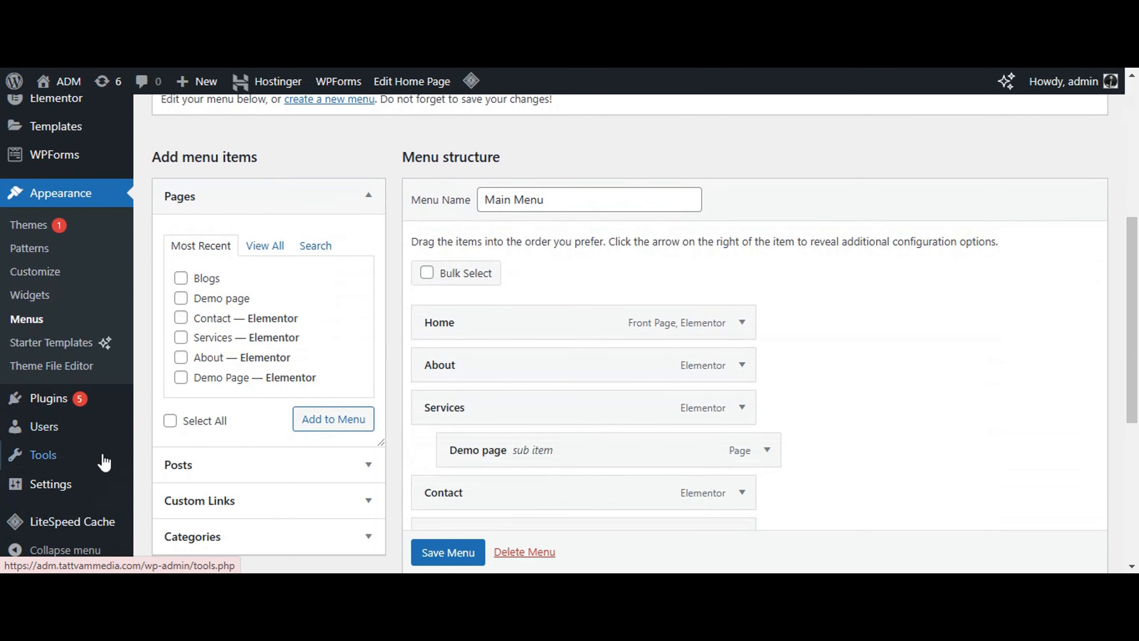
{"action": "mouse_move", "coordinate": [63, 491]}
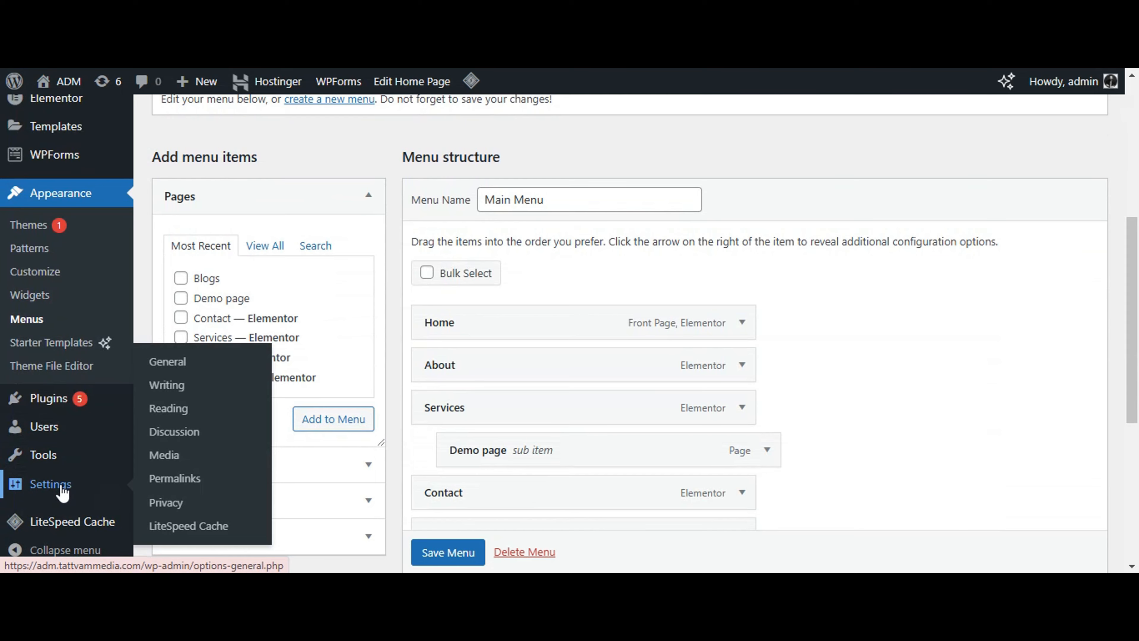
{"action": "scroll", "coordinate": [62, 492], "scroll_direction": "down", "scroll_amount": 6}
{"action": "left_click", "coordinate": [63, 493]}
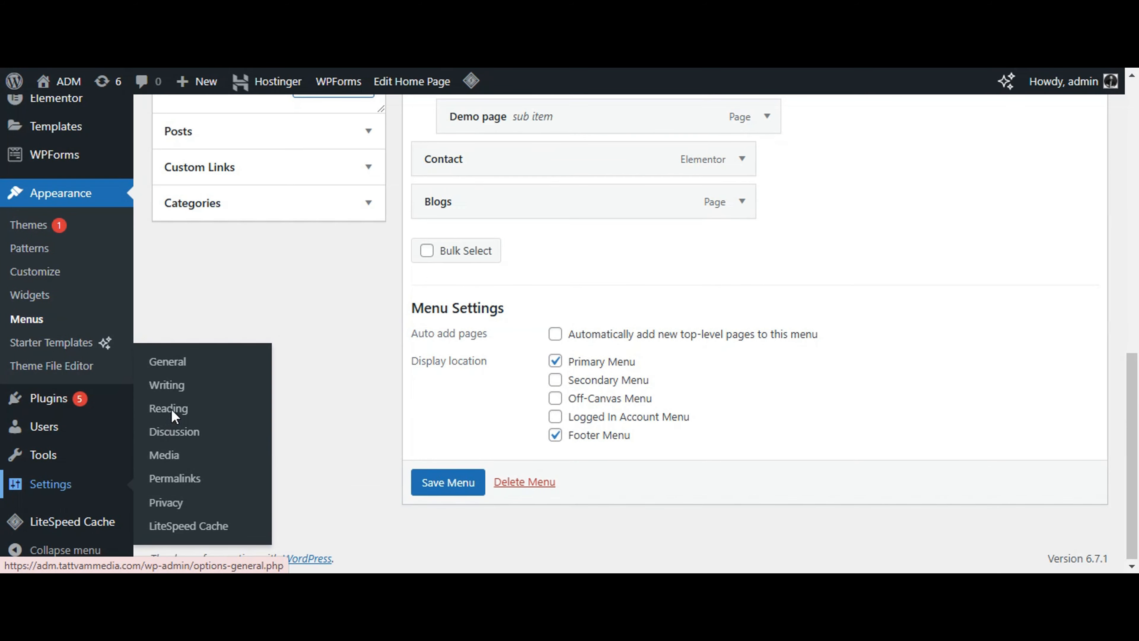
{"action": "scroll", "coordinate": [18, 494], "scroll_direction": "down", "scroll_amount": 6}
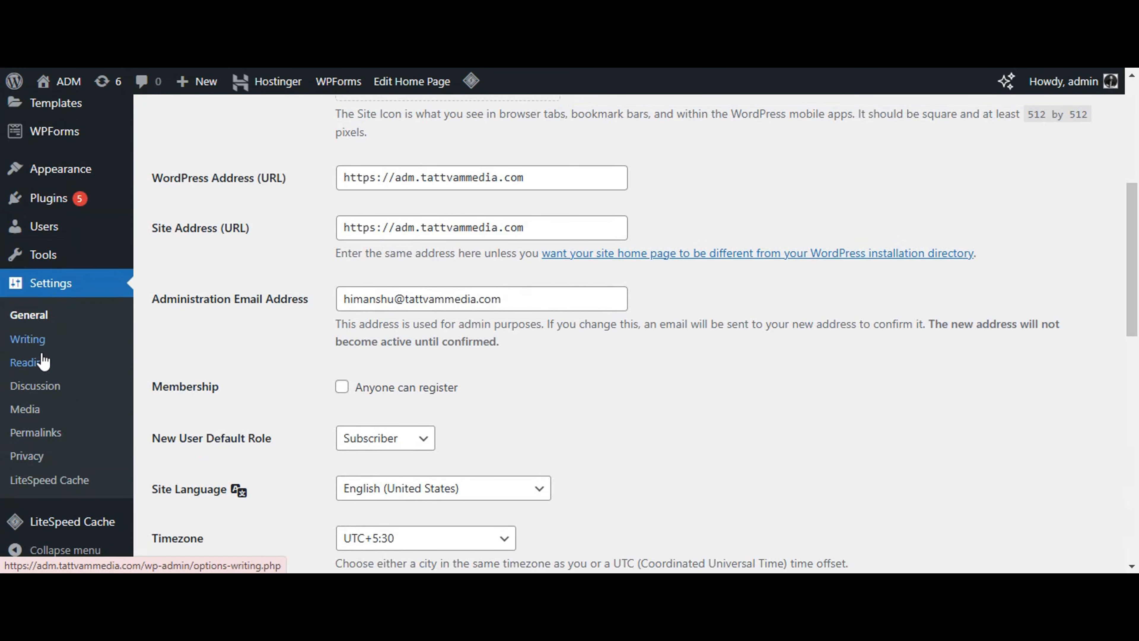
{"action": "left_click", "coordinate": [43, 361]}
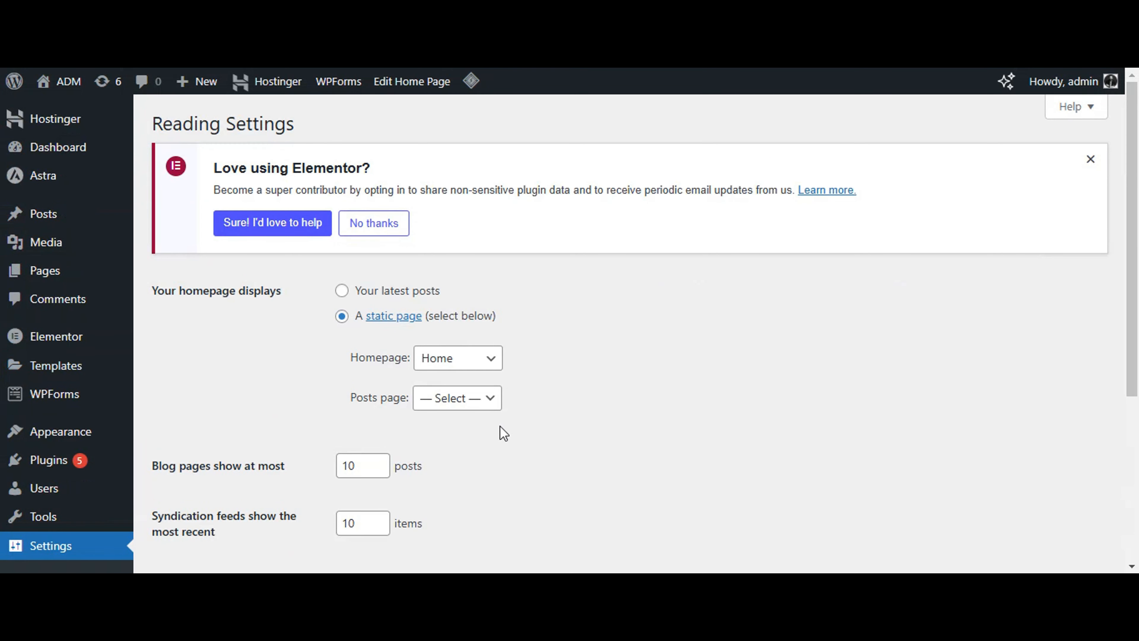
Set Blogs as the posts page in the Reading settings and save the changes
{"action": "left_click_drag", "start_coordinate": [358, 404], "coordinate": [405, 403]}
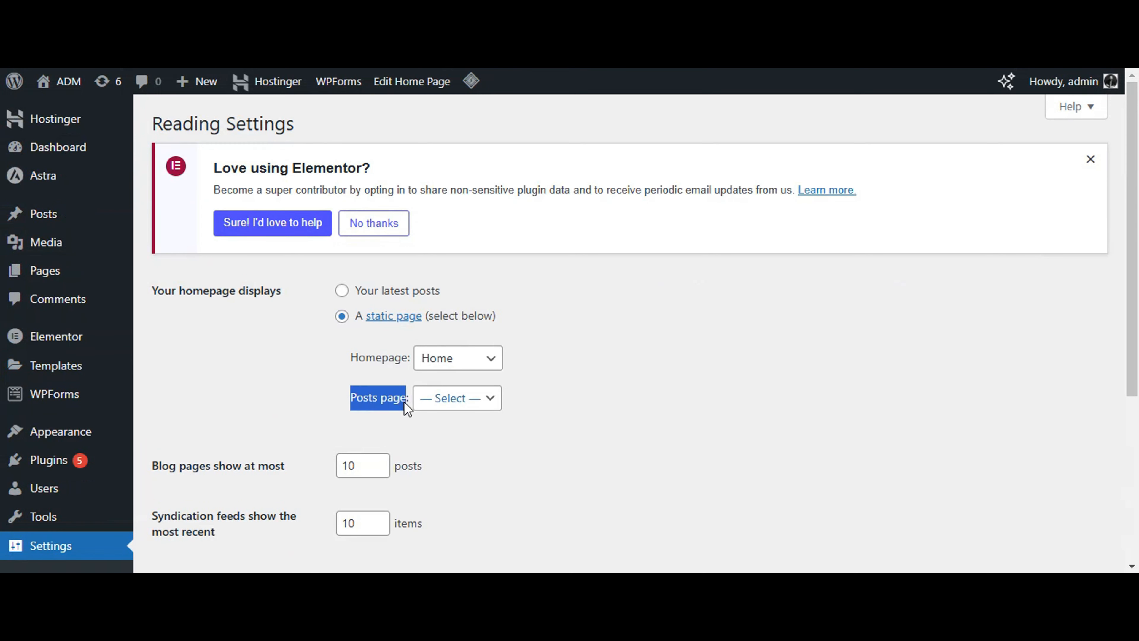
{"action": "left_click", "coordinate": [453, 400]}
{"action": "left_click", "coordinate": [450, 262]}
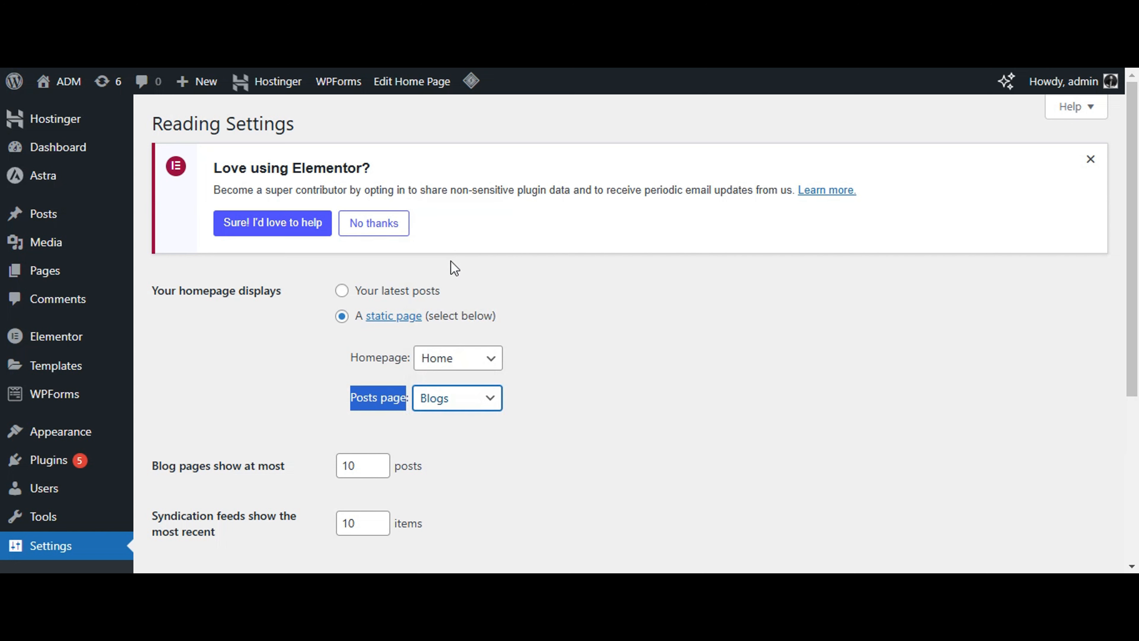
{"action": "left_click", "coordinate": [562, 400]}
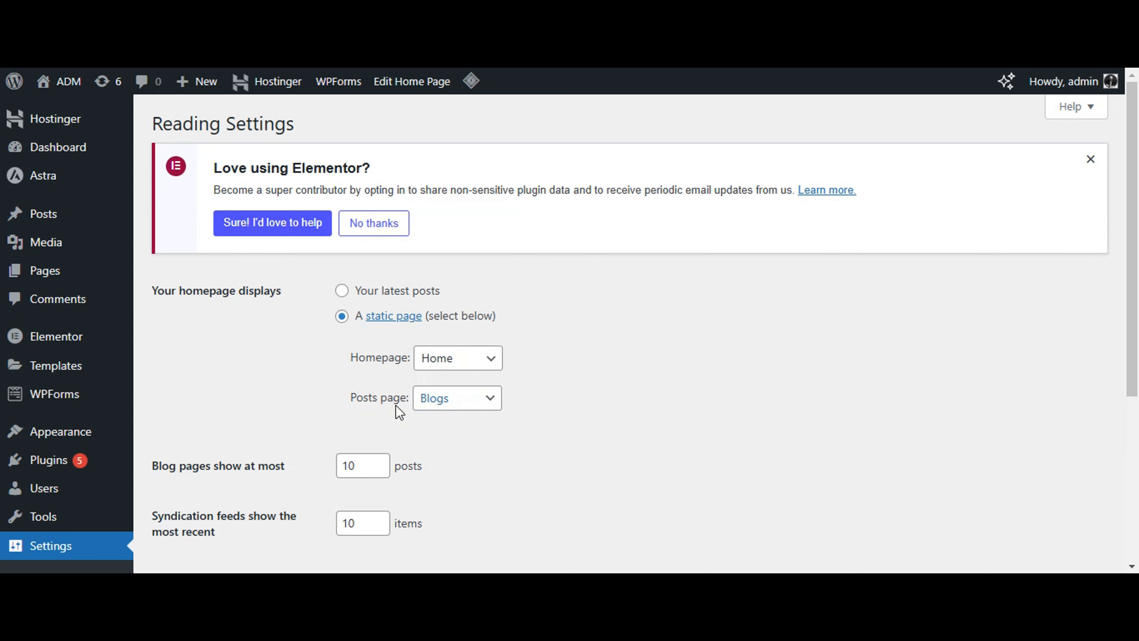
{"action": "left_click_drag", "start_coordinate": [352, 397], "coordinate": [400, 399]}
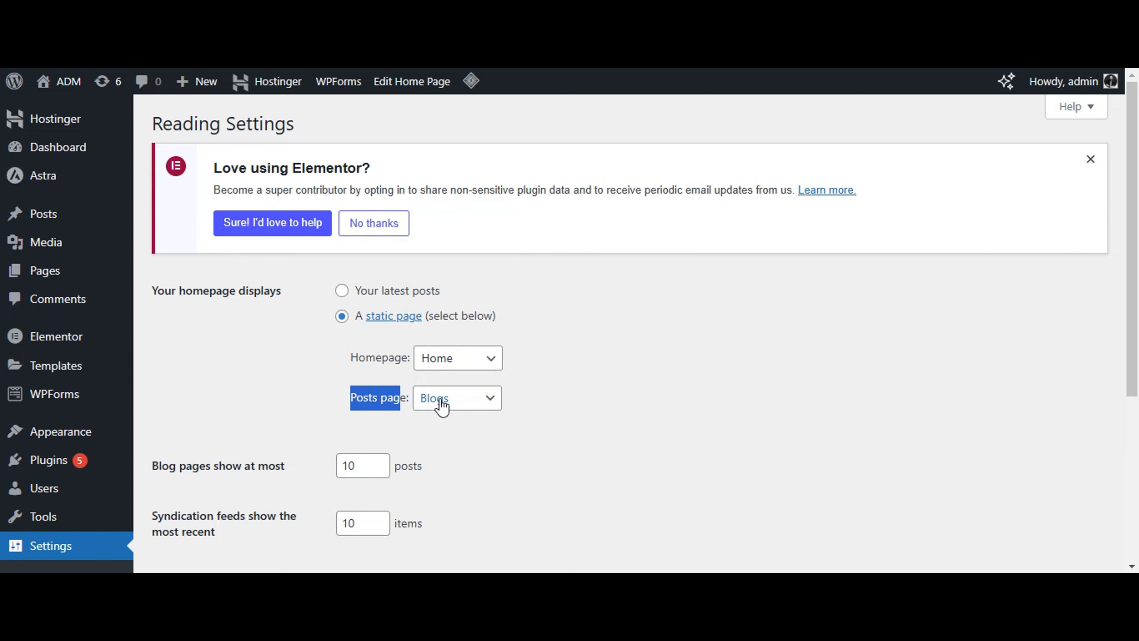
{"action": "scroll", "coordinate": [444, 406], "scroll_direction": "down", "scroll_amount": 5}
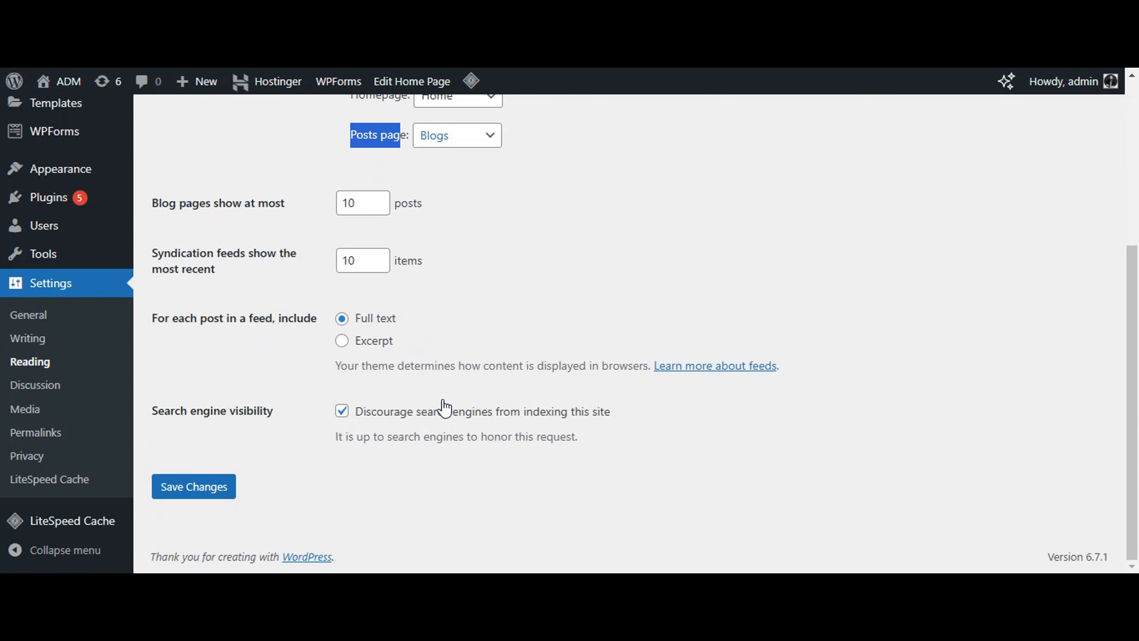
{"action": "left_click", "coordinate": [216, 486]}
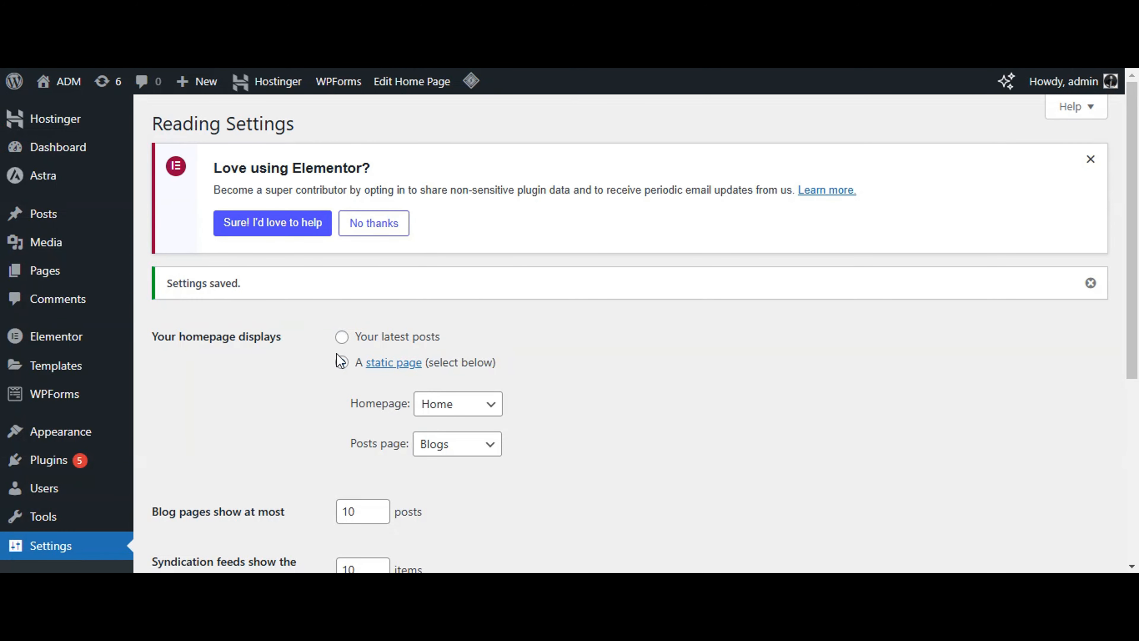
Reload the Blogs page on the live site and recheck the saved Reading settings
{"action": "scroll", "coordinate": [339, 357], "scroll_direction": "down", "scroll_amount": 4}
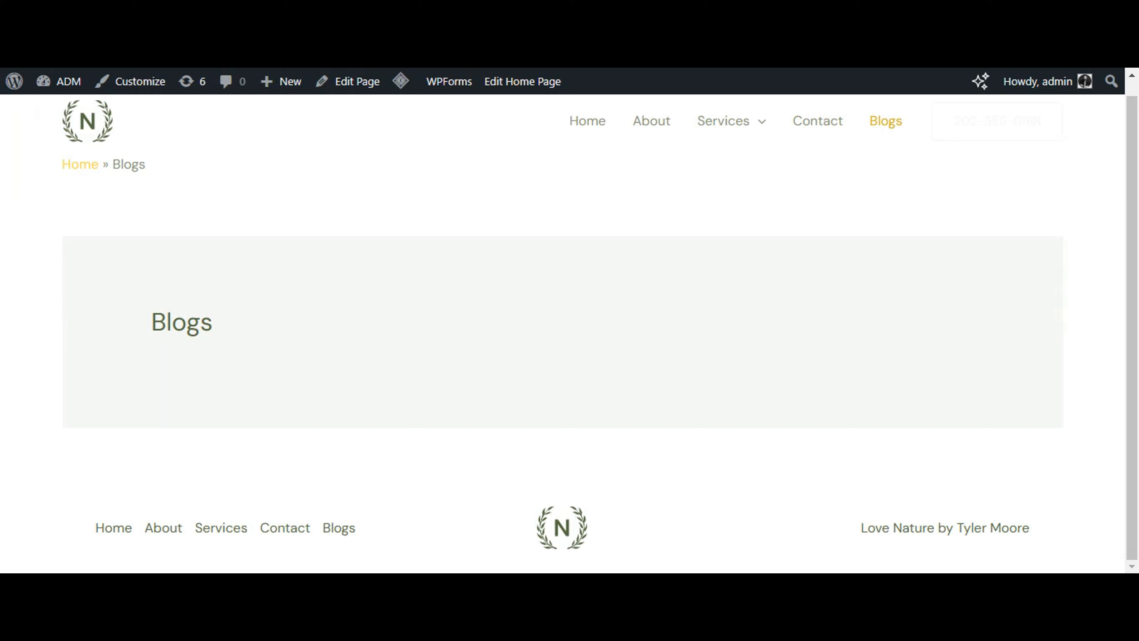
{"action": "key", "text": "F5"}
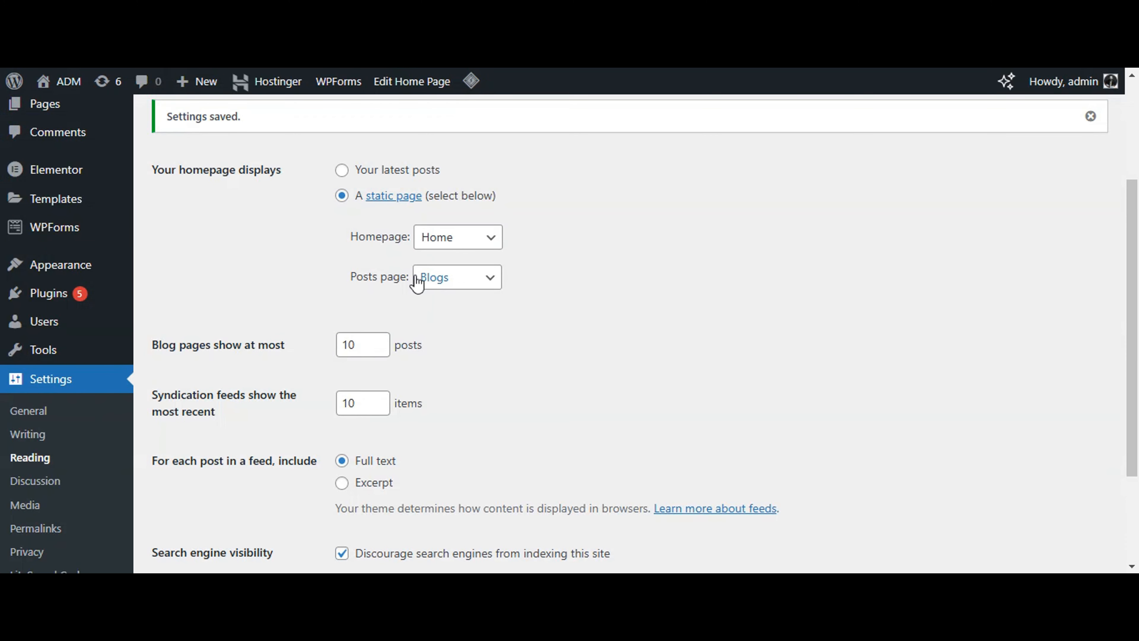
{"action": "scroll", "coordinate": [415, 276], "scroll_direction": "down", "scroll_amount": 3}
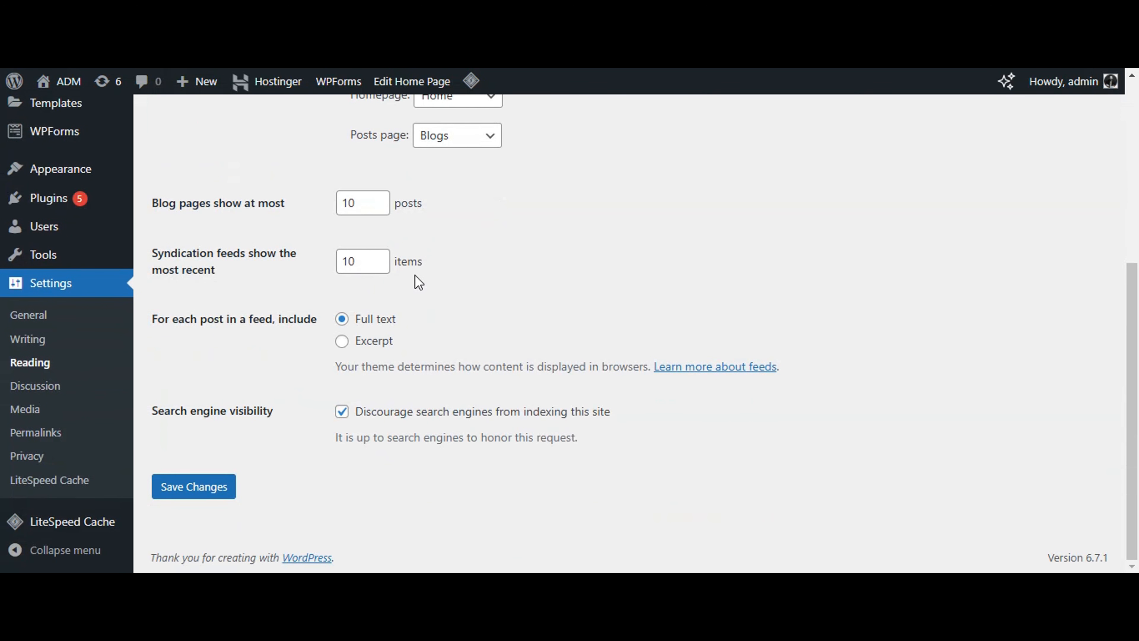
{"action": "scroll", "coordinate": [69, 224], "scroll_direction": "up", "scroll_amount": 5}
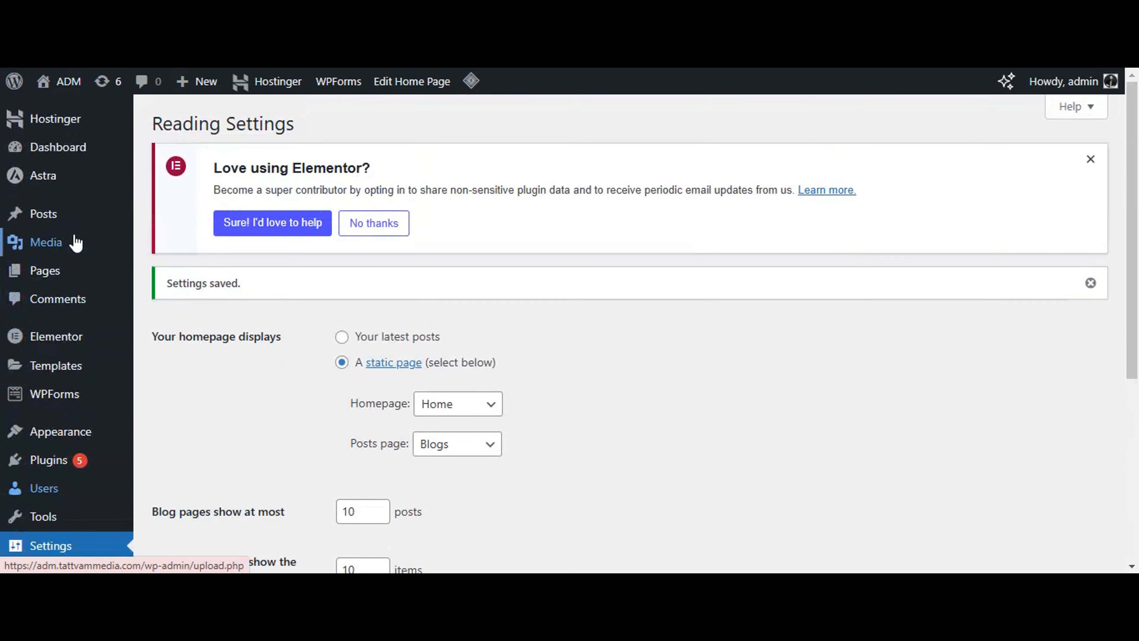
View "My first post" from the posts list and look through the posts shown on the live Blogs page
{"action": "left_click", "coordinate": [55, 221]}
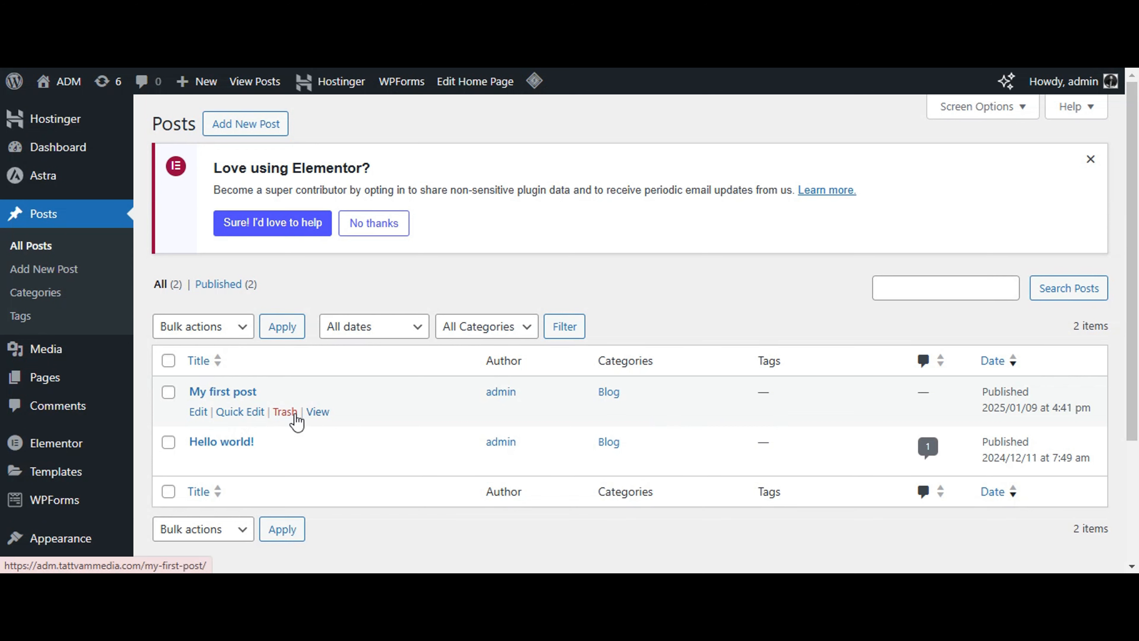
{"action": "left_click", "coordinate": [318, 413]}
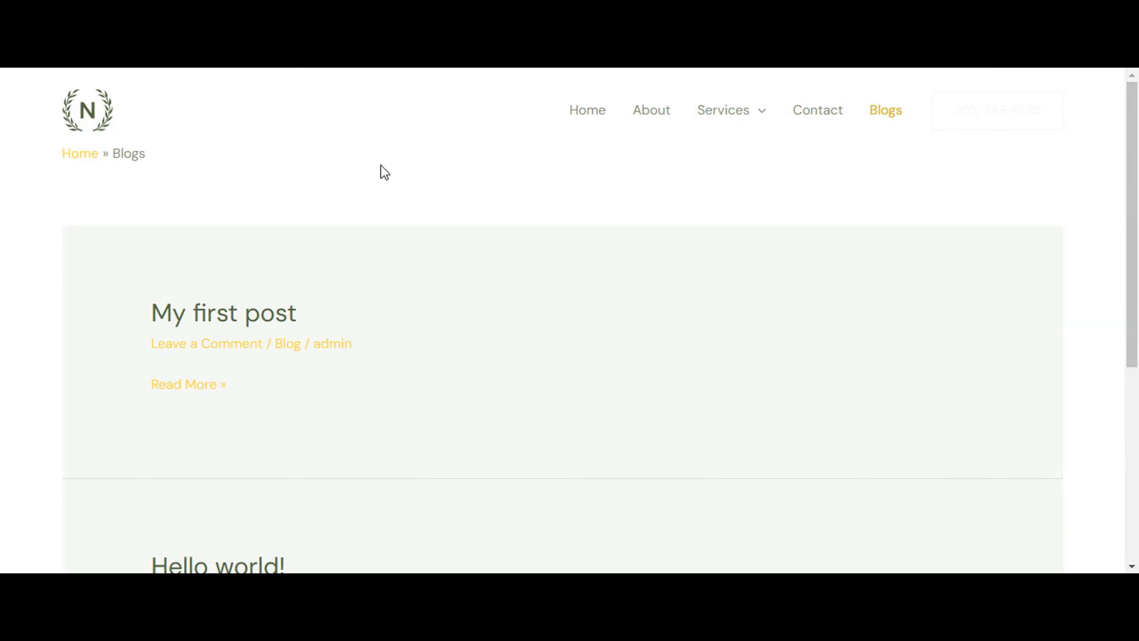
{"action": "scroll", "coordinate": [384, 172], "scroll_direction": "down", "scroll_amount": 5}
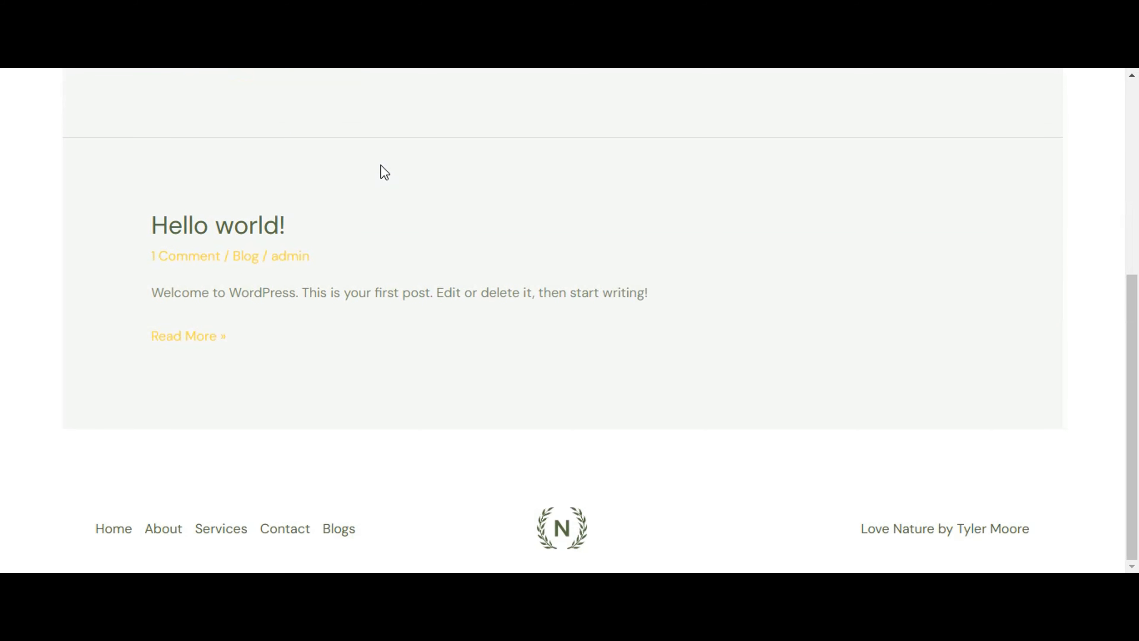
{"action": "scroll", "coordinate": [385, 172], "scroll_direction": "up", "scroll_amount": 5}
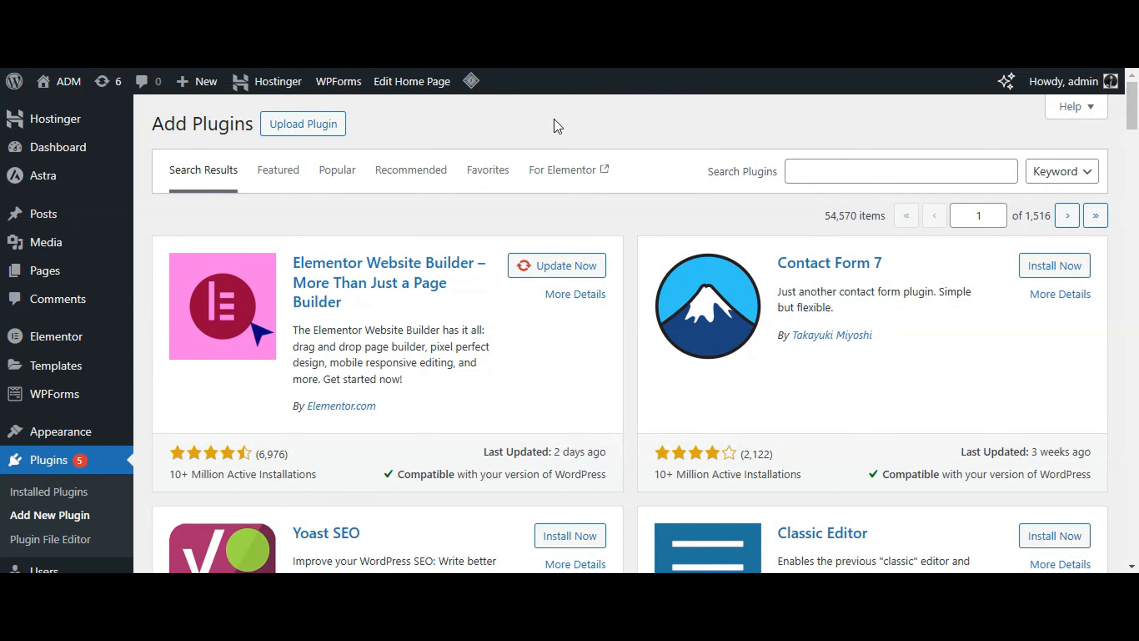
Search the plugin directory for "wp forms" on the Add Plugins screen
{"action": "triple_click", "coordinate": [200, 135]}
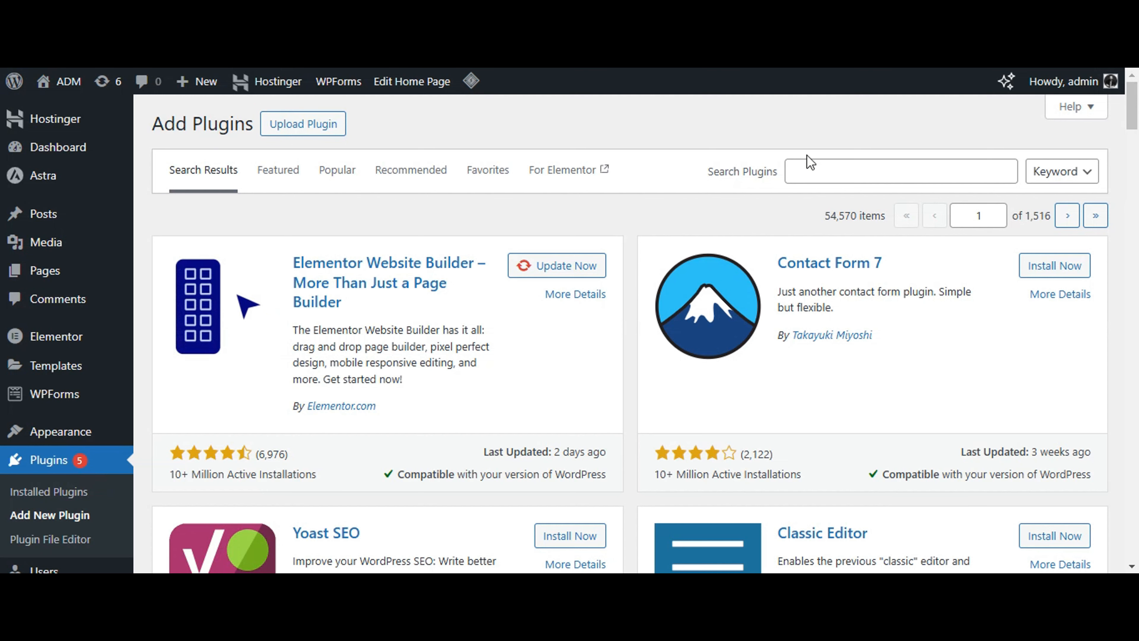
{"action": "left_click", "coordinate": [842, 171]}
{"action": "type", "text": "wp forms"}
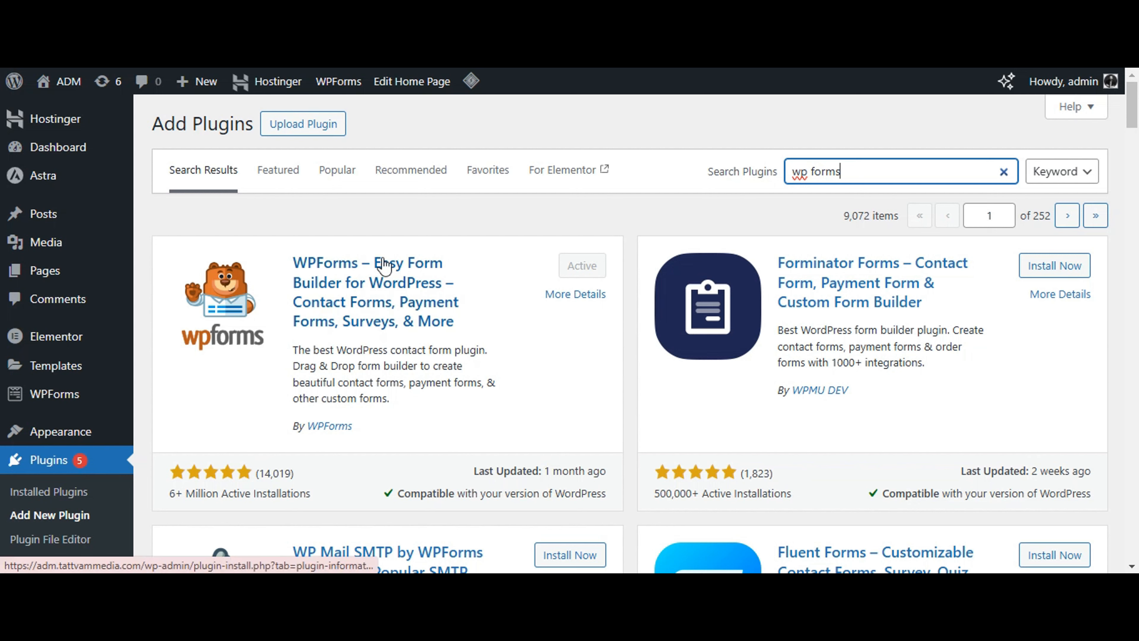
Start a new form in WPForms and name it "Contact Us Page Form"
{"action": "mouse_move", "coordinate": [42, 399]}
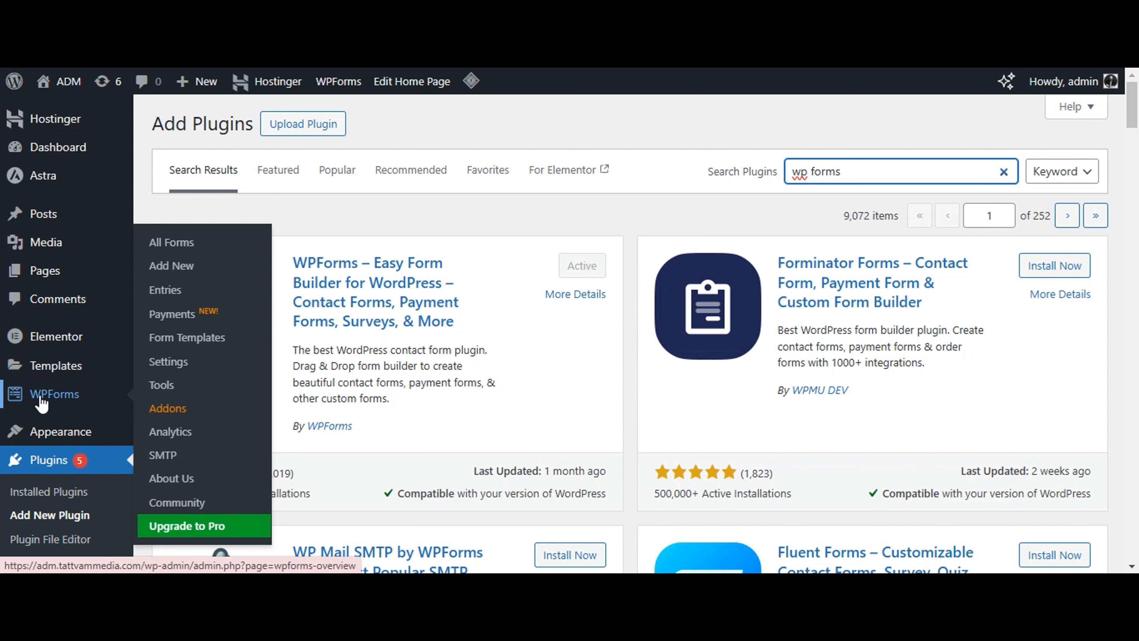
{"action": "left_click", "coordinate": [178, 277]}
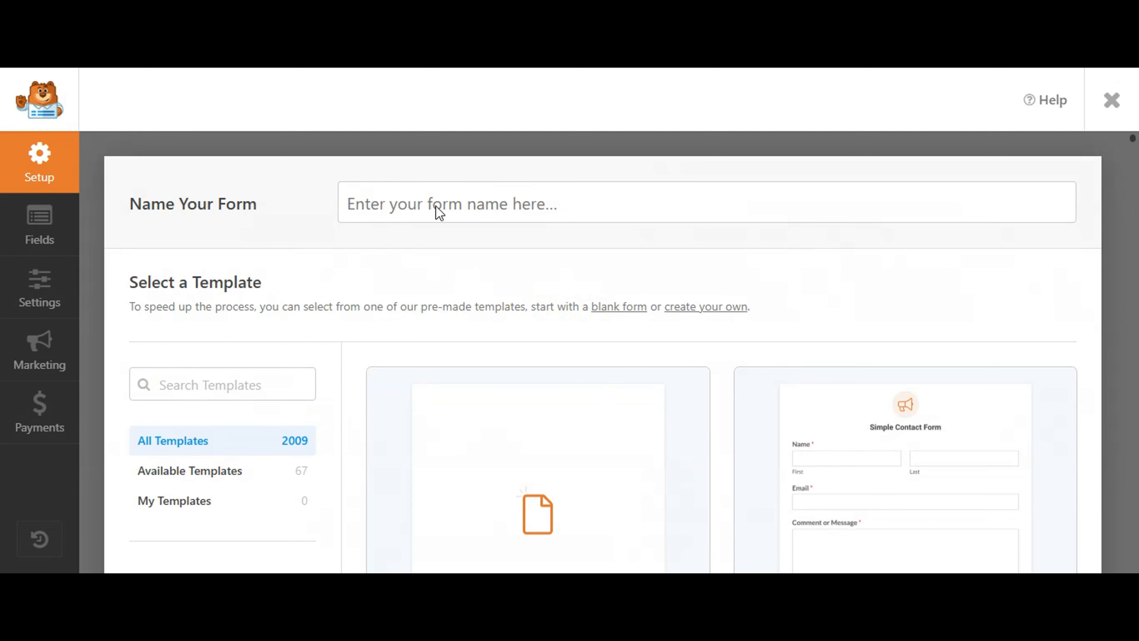
{"action": "left_click", "coordinate": [462, 206]}
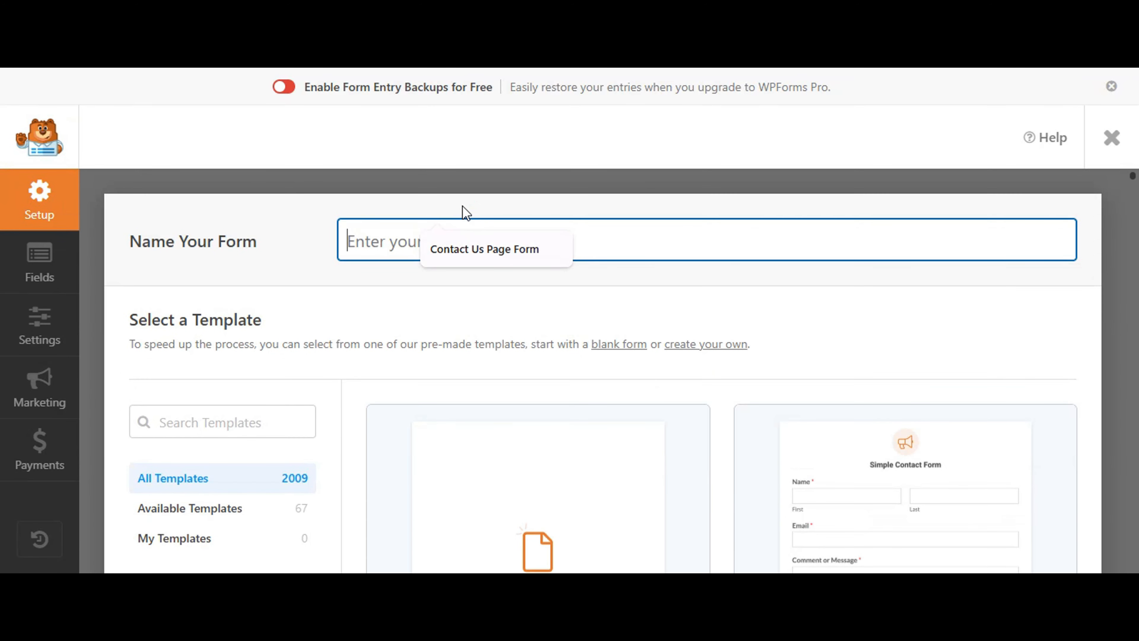
{"action": "left_click", "coordinate": [462, 251]}
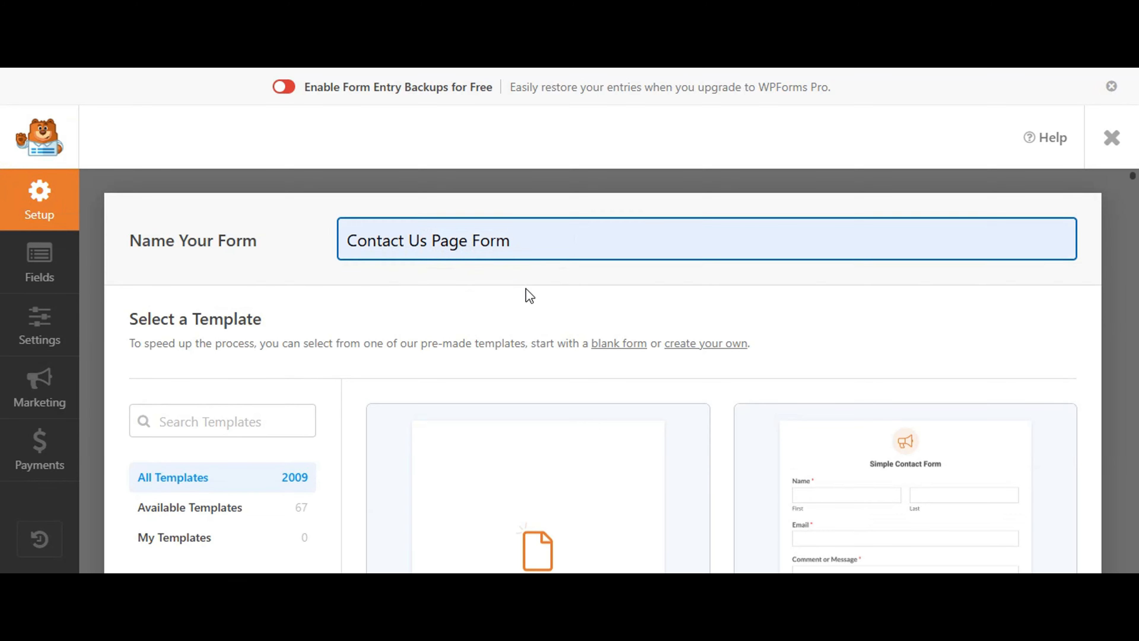
Browse the available form templates and create the contact form from the Blank Form template
{"action": "scroll", "coordinate": [529, 299], "scroll_direction": "down", "scroll_amount": 5}
{"action": "scroll", "coordinate": [729, 283], "scroll_direction": "down", "scroll_amount": 7}
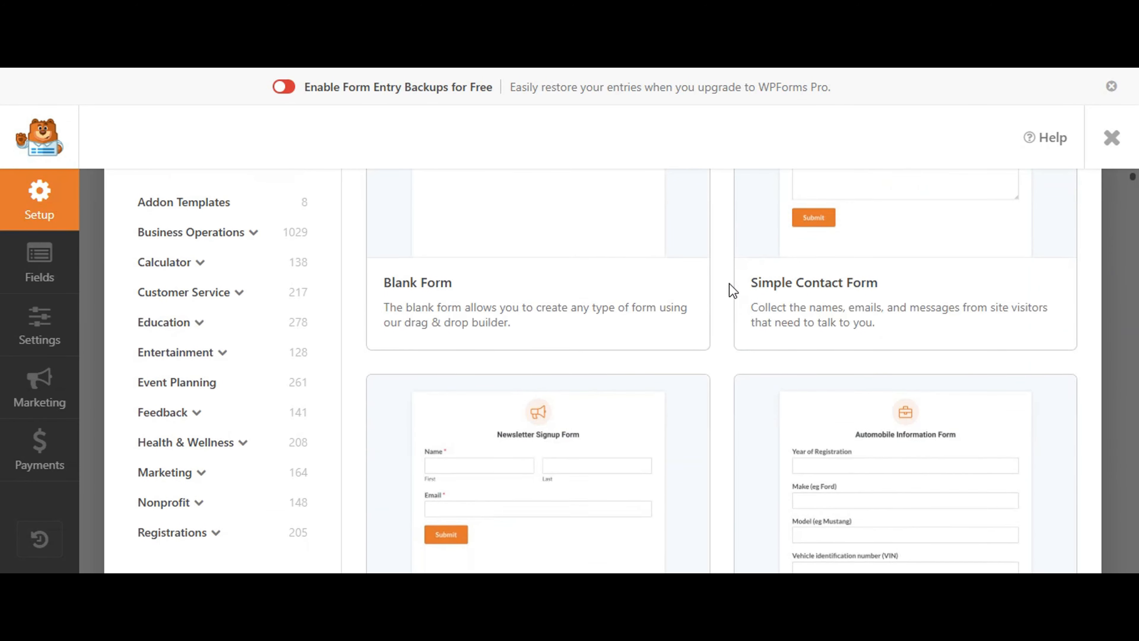
{"action": "scroll", "coordinate": [719, 299], "scroll_direction": "down", "scroll_amount": 12}
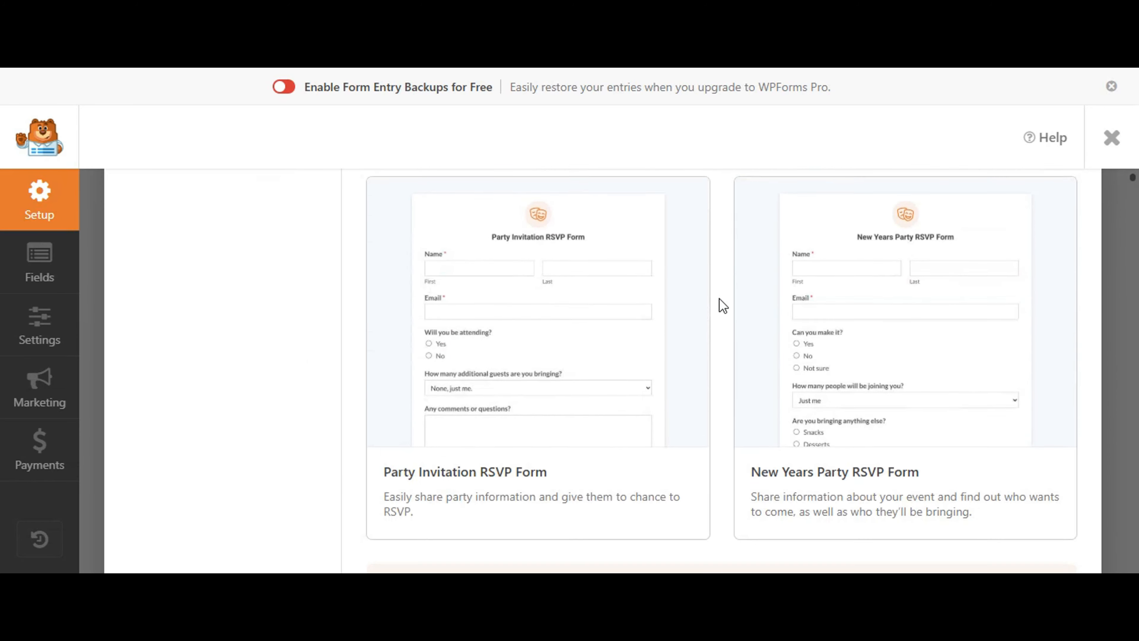
{"action": "scroll", "coordinate": [719, 299], "scroll_direction": "up", "scroll_amount": 20}
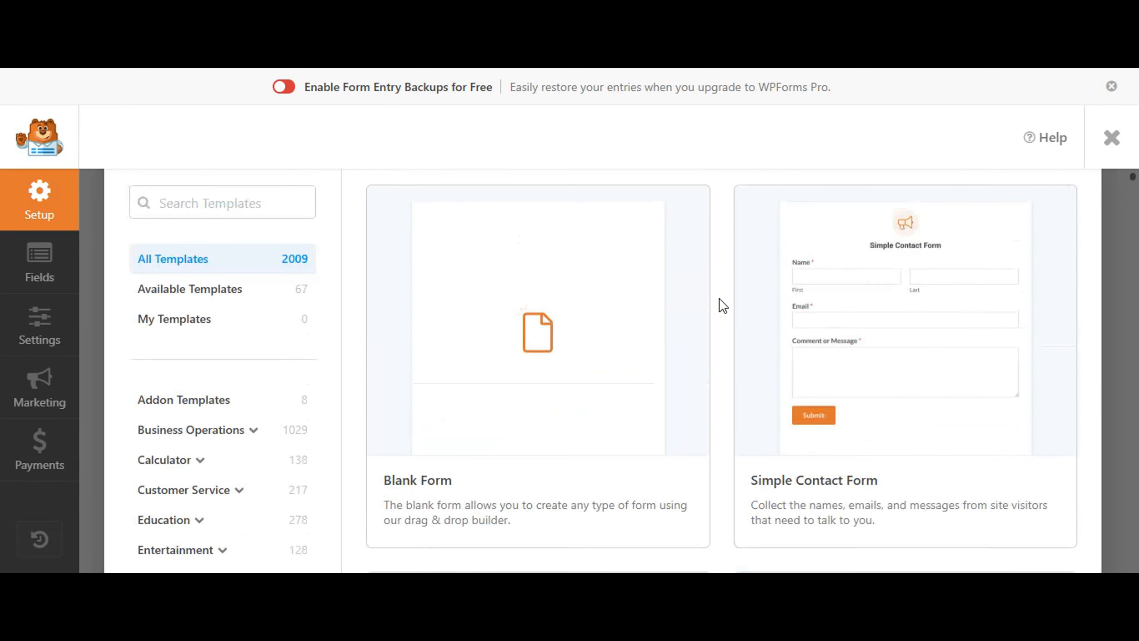
{"action": "scroll", "coordinate": [719, 299], "scroll_direction": "down", "scroll_amount": 5}
{"action": "scroll", "coordinate": [719, 298], "scroll_direction": "up", "scroll_amount": 3}
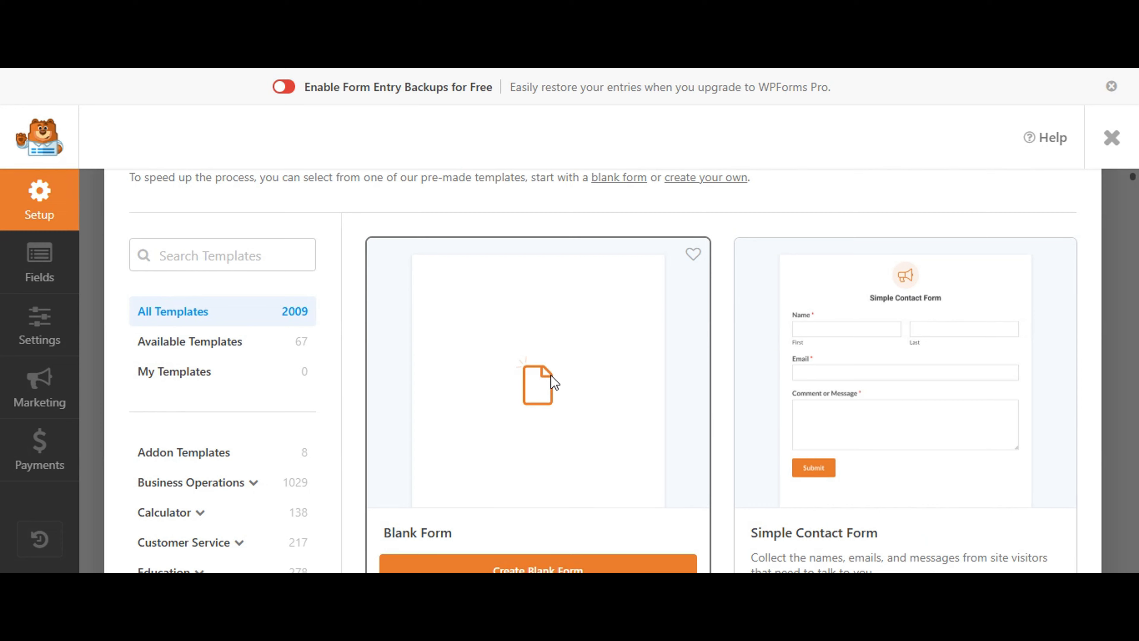
{"action": "scroll", "coordinate": [579, 404], "scroll_direction": "down", "scroll_amount": 2}
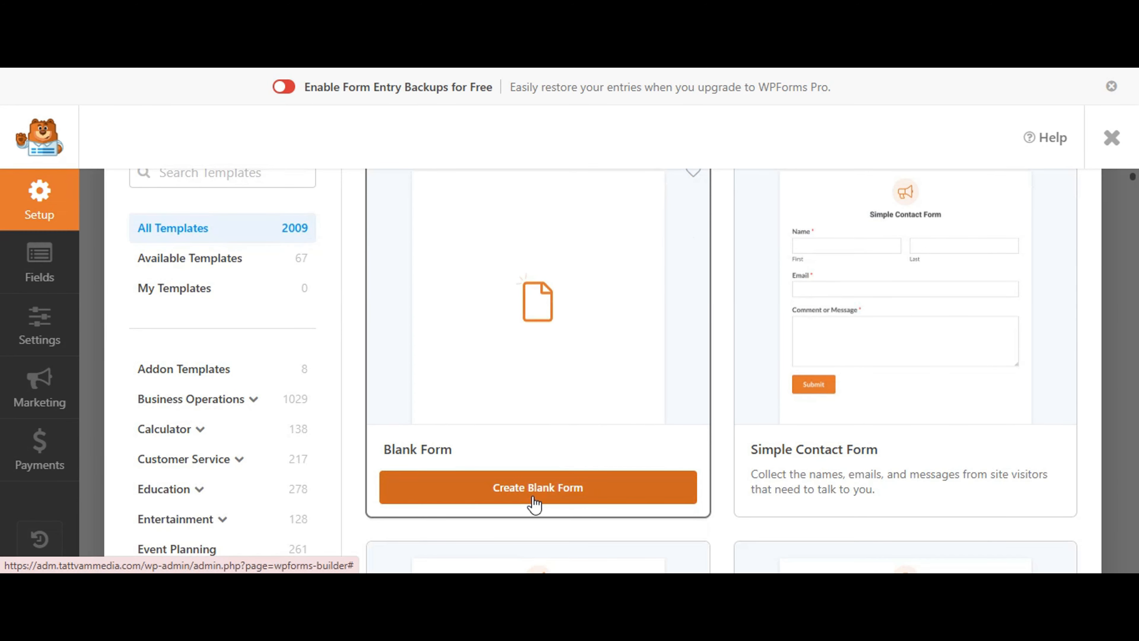
{"action": "left_click", "coordinate": [535, 501]}
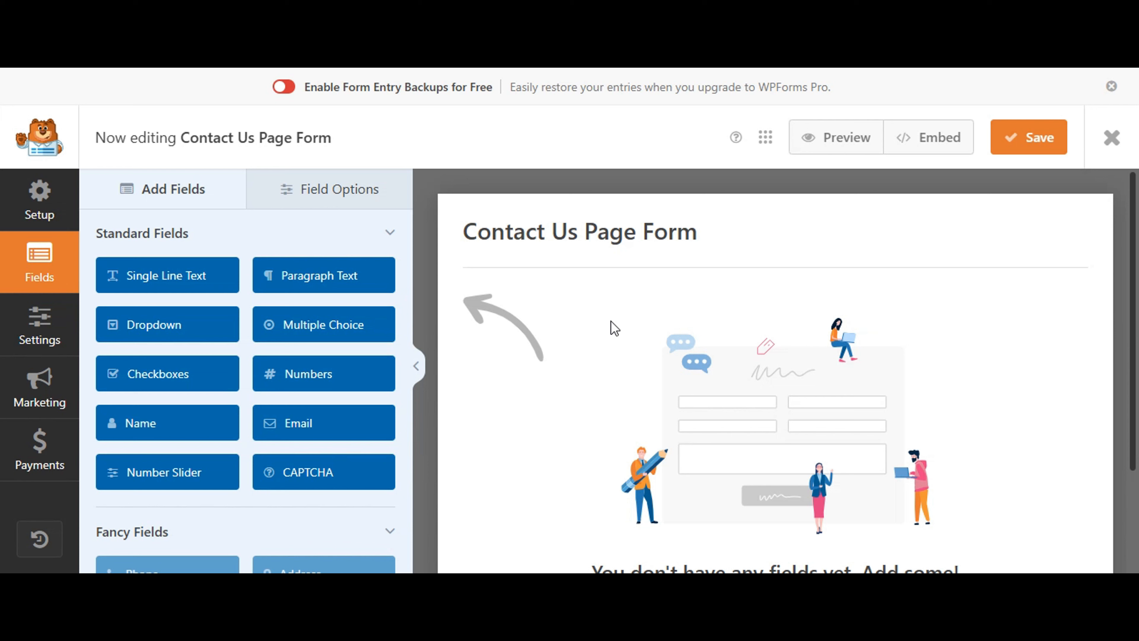
Add Name, Numbers and Email fields to the blank form in that order and make the Numbers field required
{"action": "left_click_drag", "start_coordinate": [178, 428], "coordinate": [662, 302]}
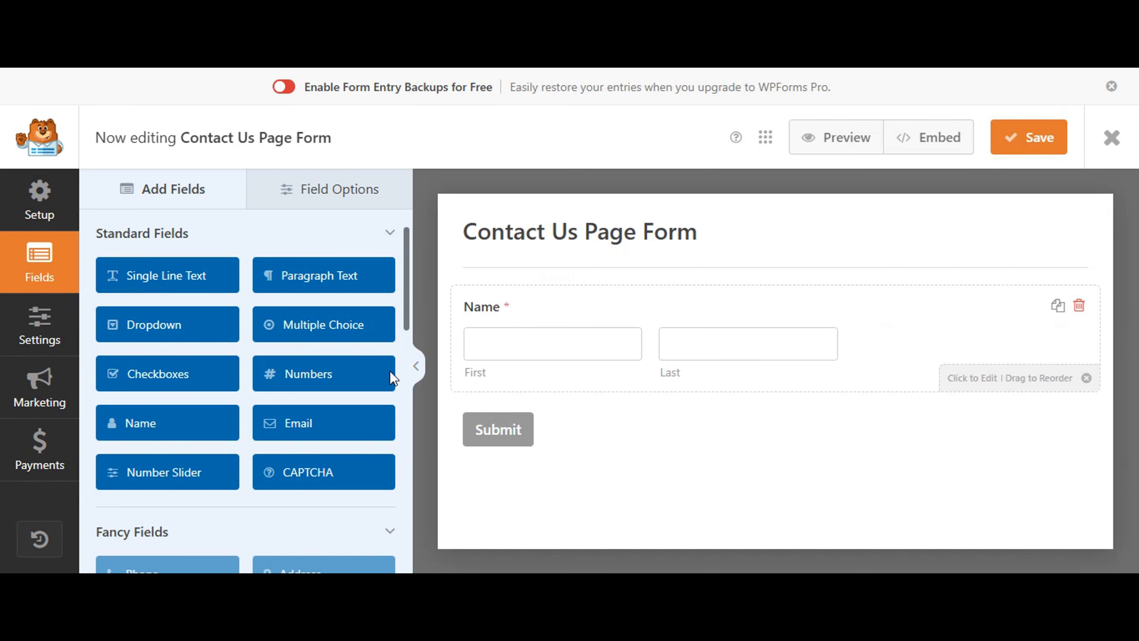
{"action": "left_click_drag", "start_coordinate": [322, 379], "coordinate": [578, 415]}
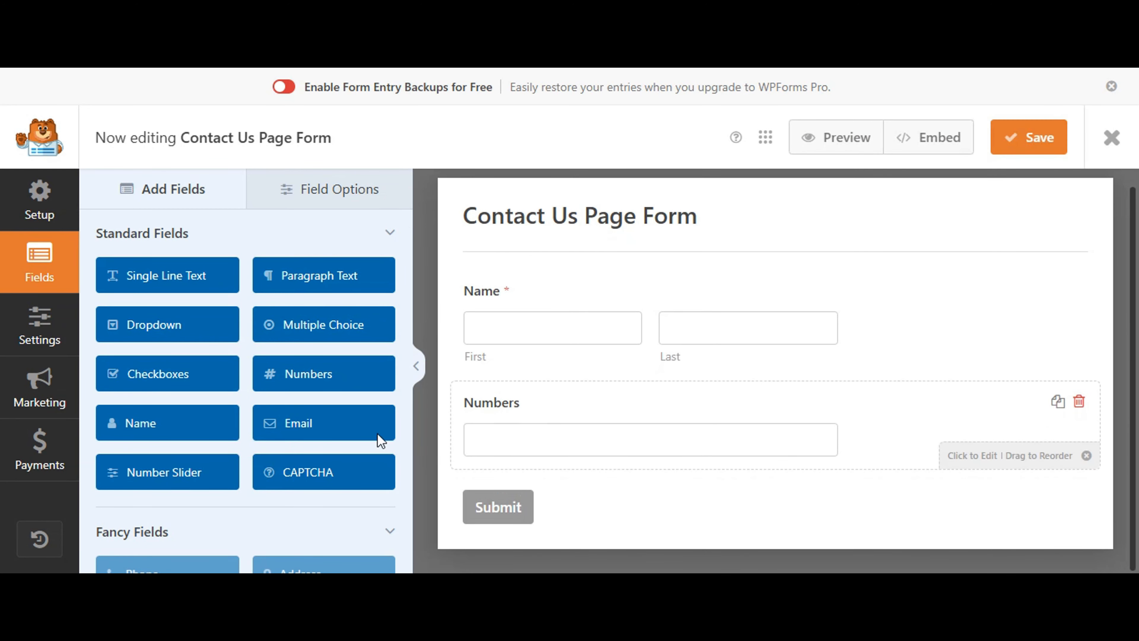
{"action": "left_click_drag", "start_coordinate": [307, 430], "coordinate": [579, 496]}
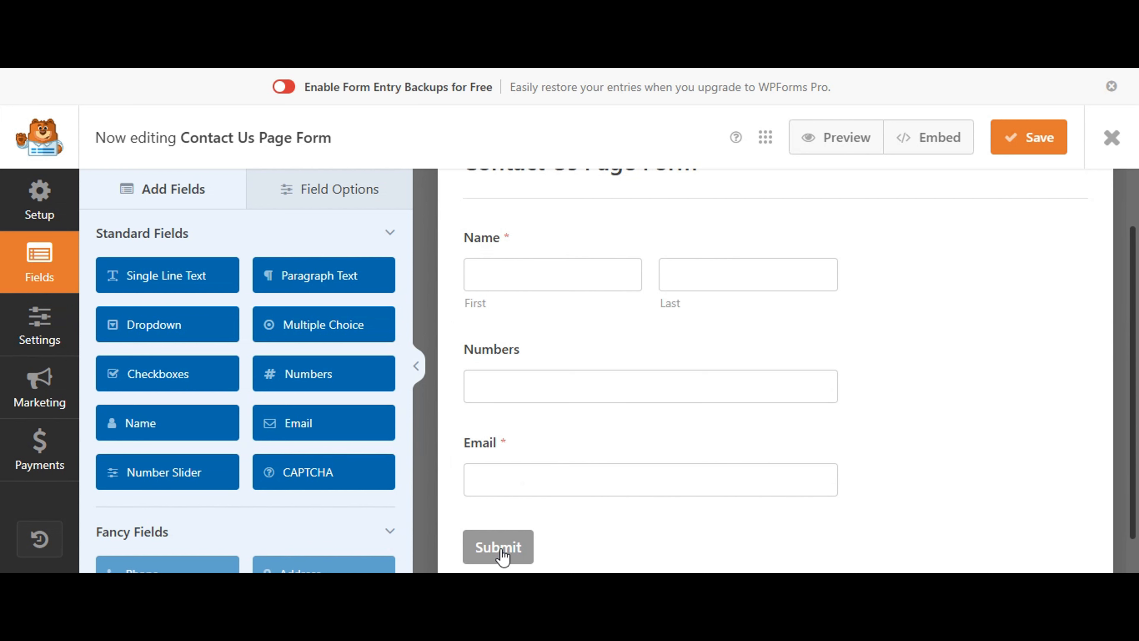
{"action": "left_click", "coordinate": [535, 362]}
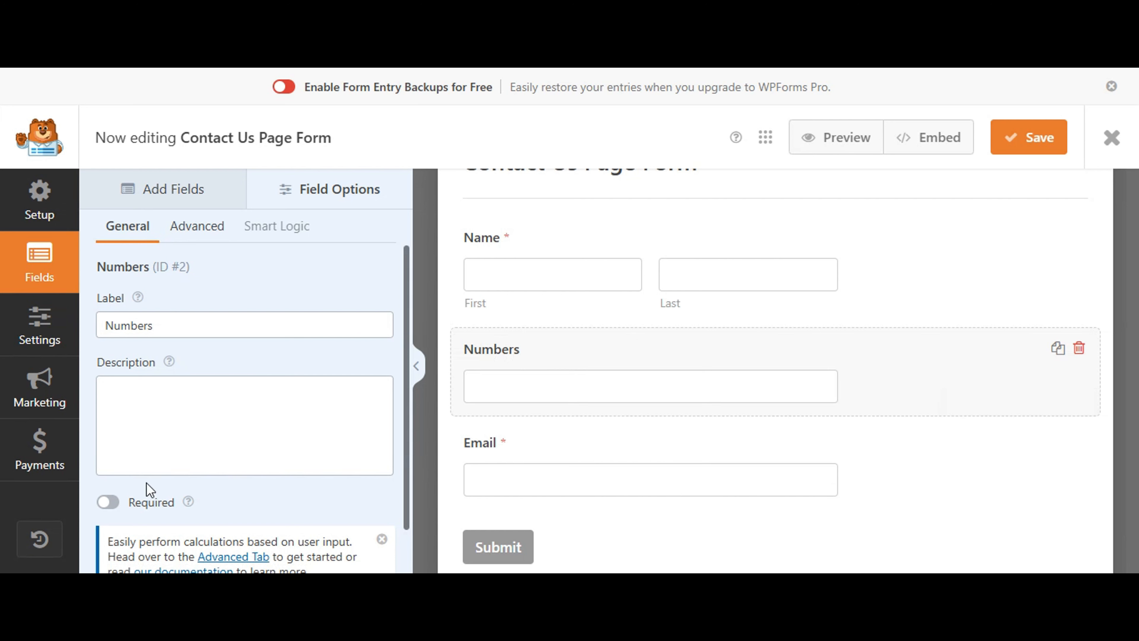
{"action": "left_click", "coordinate": [108, 503]}
Examine the form's notification settings and the default confirmation's message and available confirmation types
{"action": "left_click", "coordinate": [53, 342]}
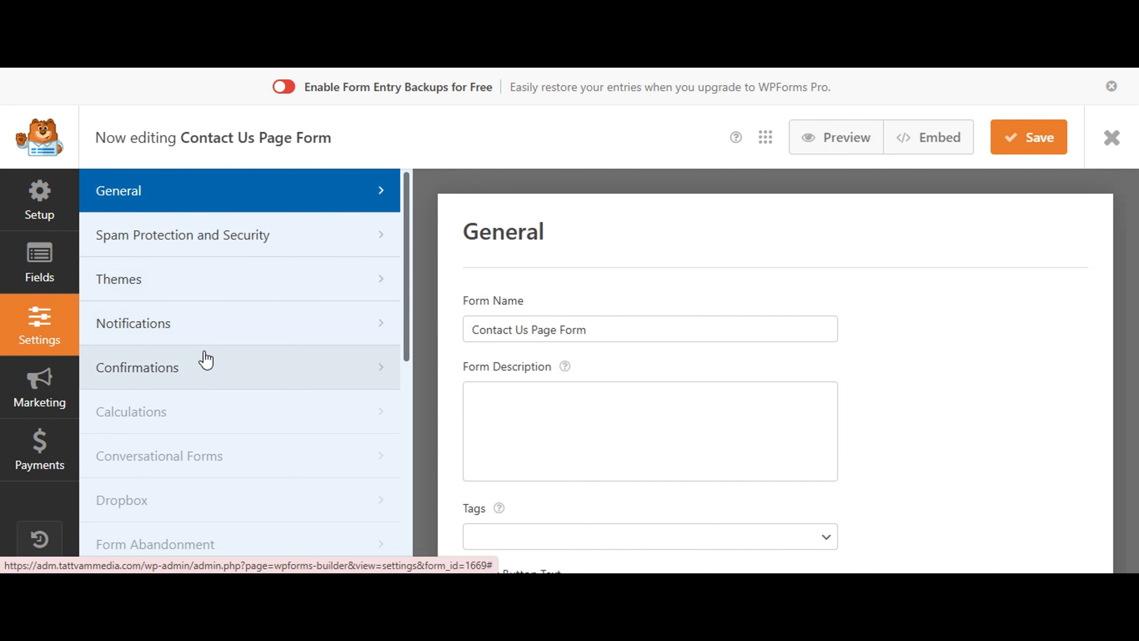
{"action": "left_click", "coordinate": [194, 324]}
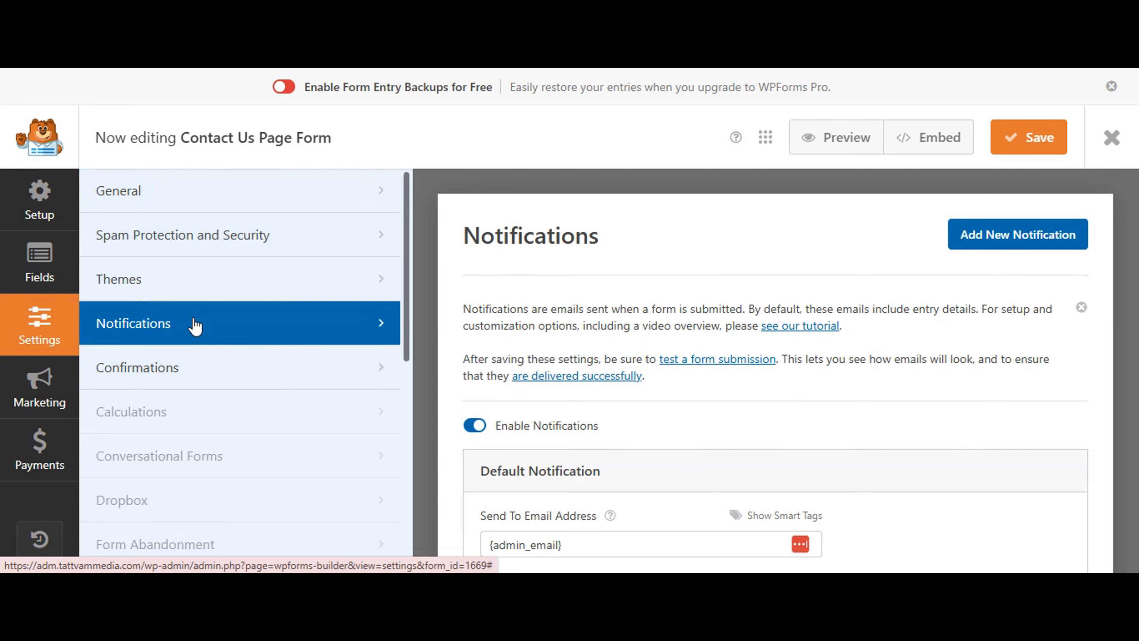
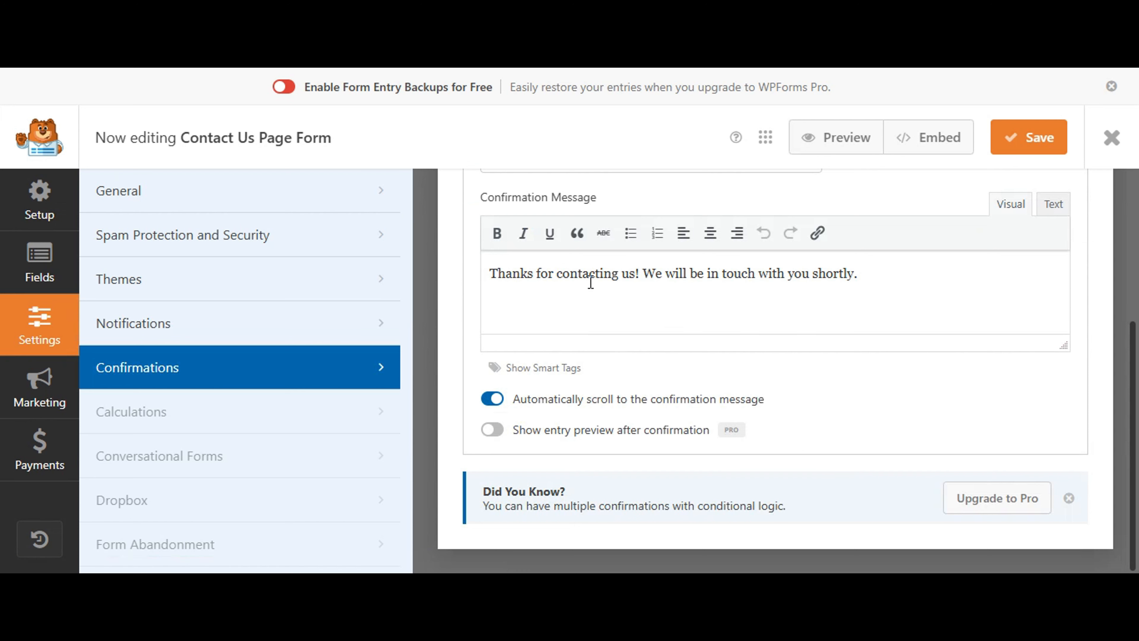
{"action": "triple_click", "coordinate": [591, 279]}
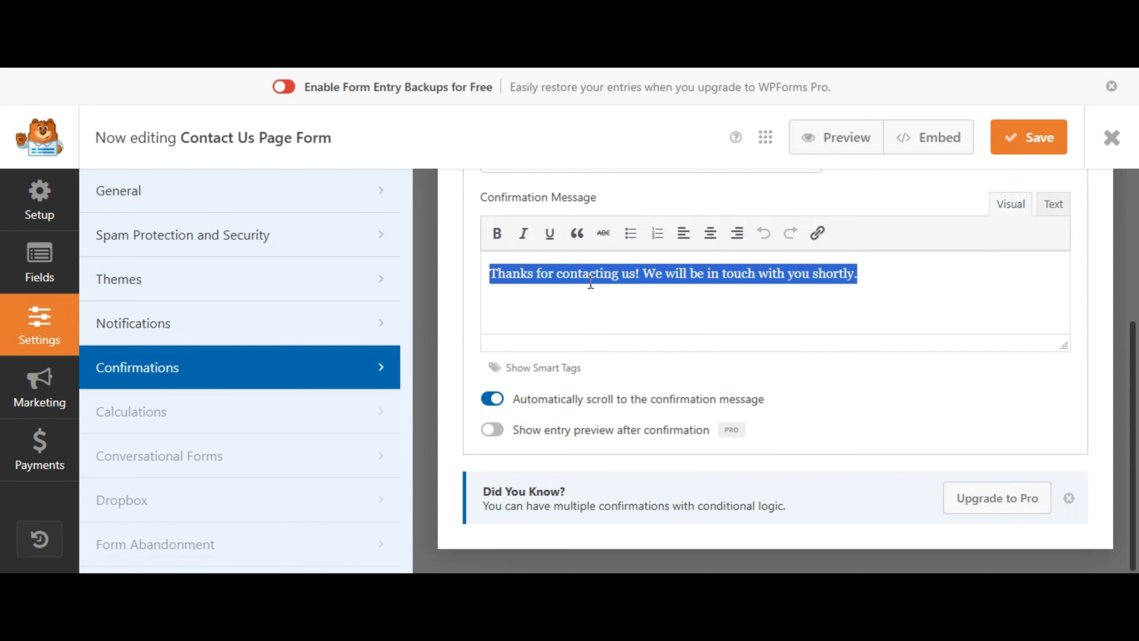
{"action": "scroll", "coordinate": [591, 283], "scroll_direction": "up", "scroll_amount": 3}
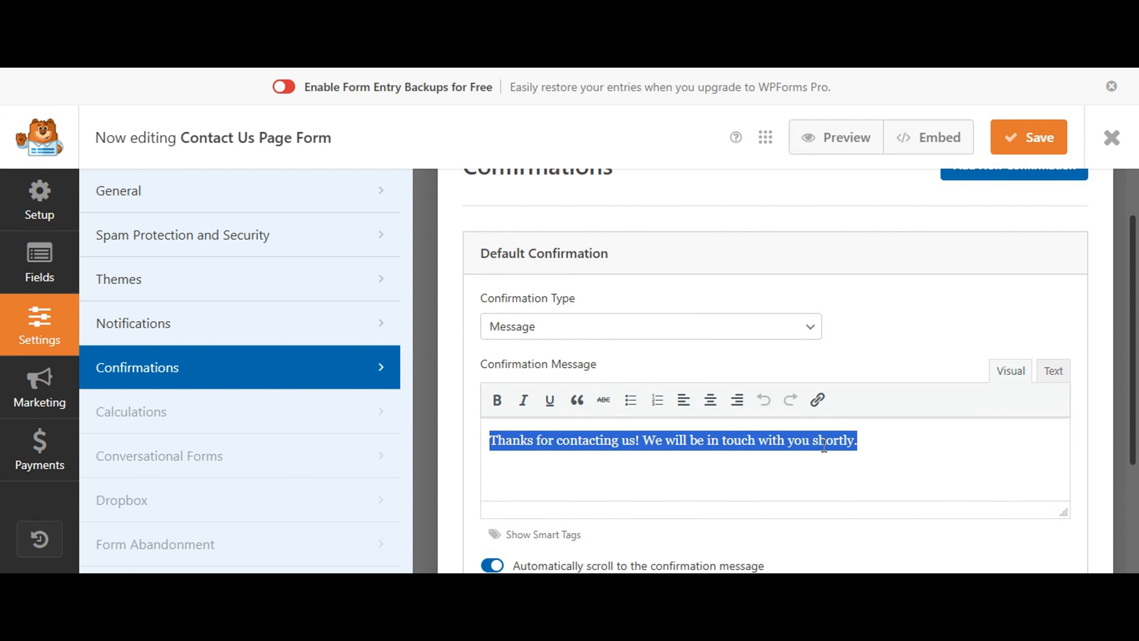
{"action": "left_click", "coordinate": [869, 443]}
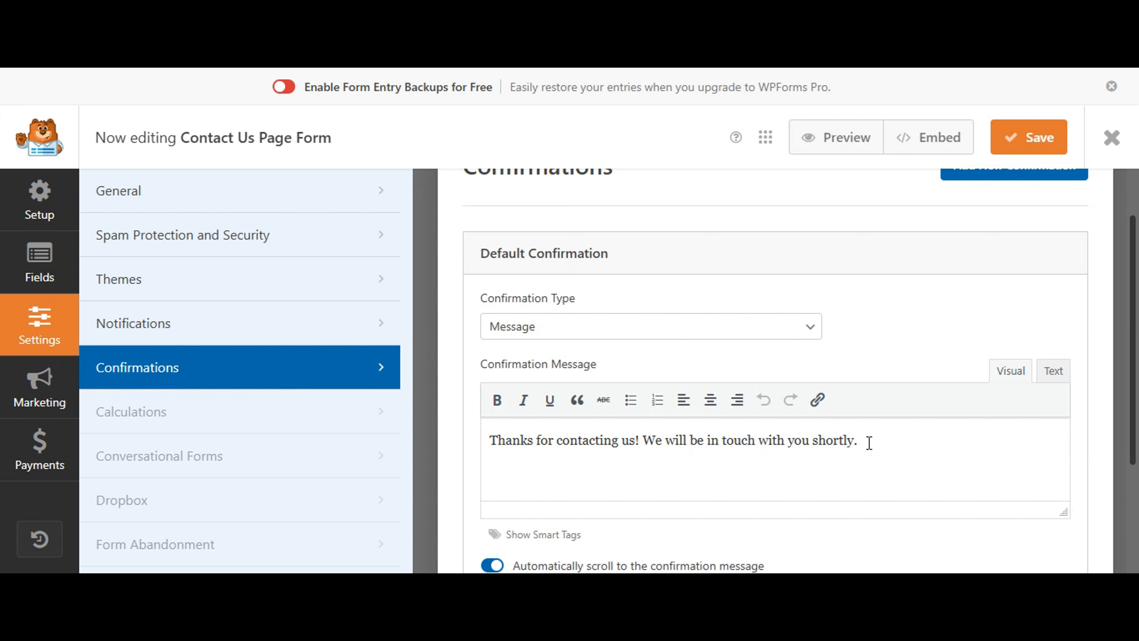
{"action": "left_click", "coordinate": [639, 332]}
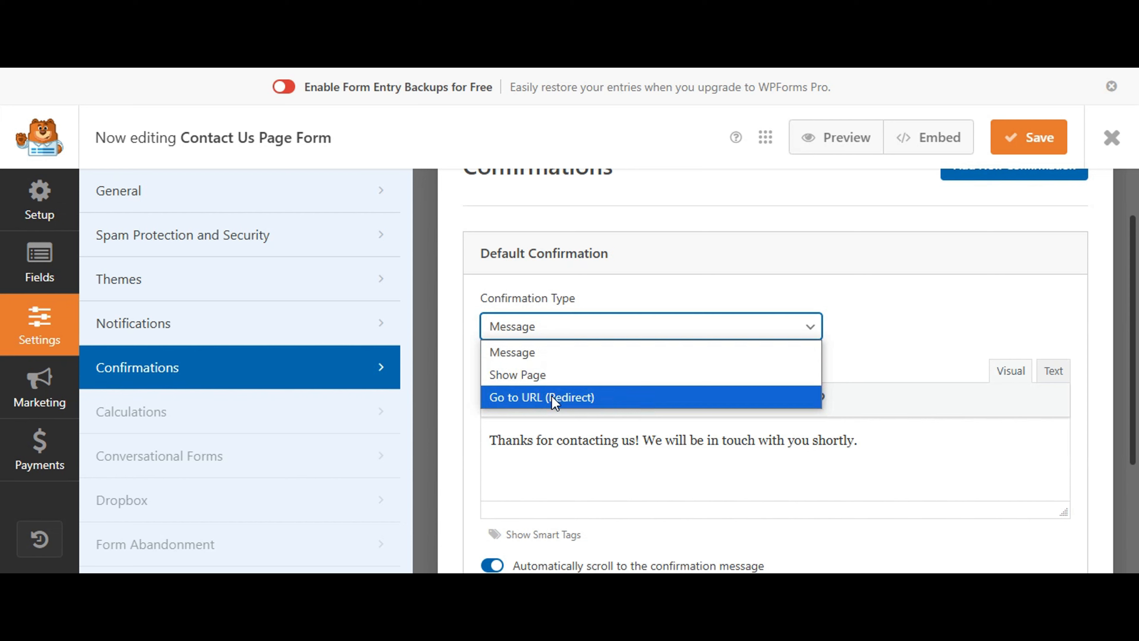
{"action": "left_click", "coordinate": [827, 349]}
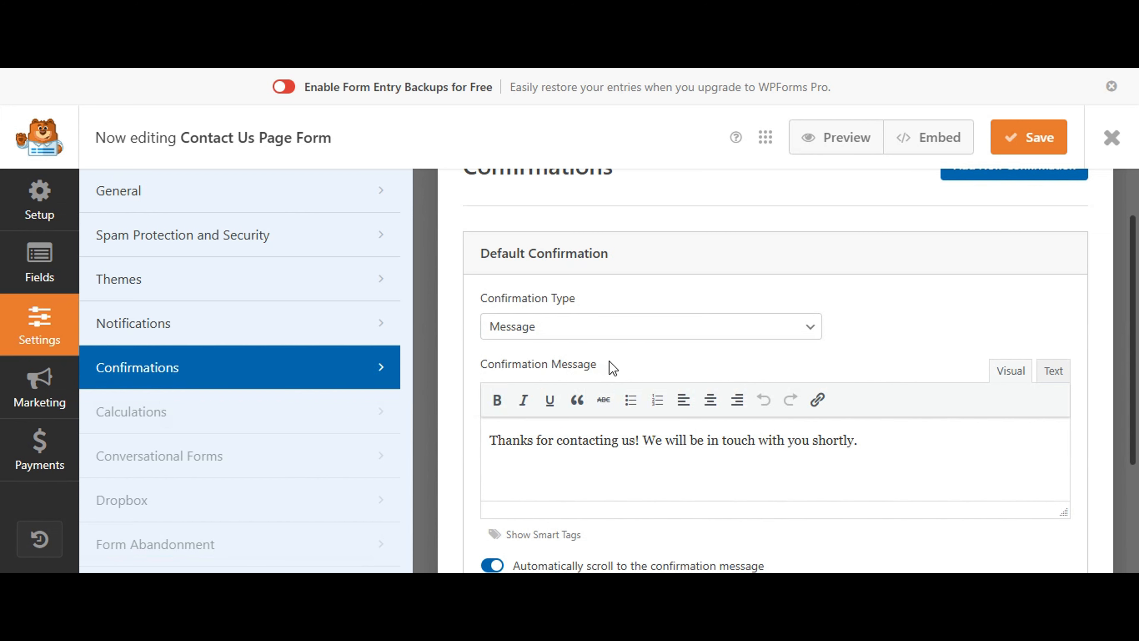
{"action": "scroll", "coordinate": [768, 349], "scroll_direction": "up", "scroll_amount": 2}
{"action": "scroll", "coordinate": [769, 349], "scroll_direction": "down", "scroll_amount": 5}
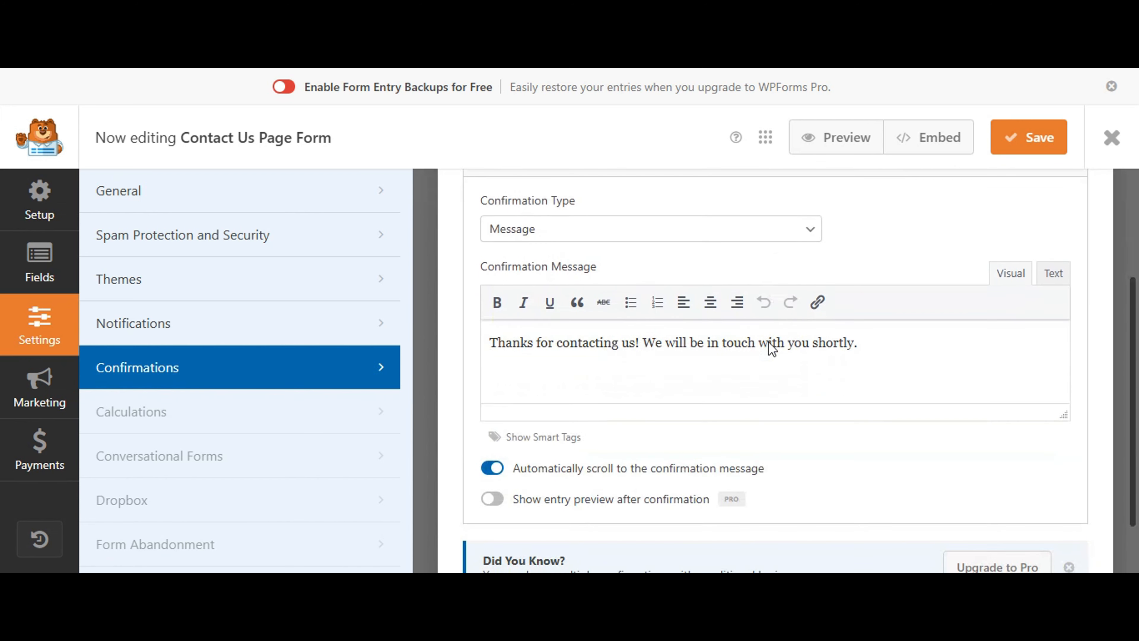
{"action": "scroll", "coordinate": [770, 345], "scroll_direction": "up", "scroll_amount": 5}
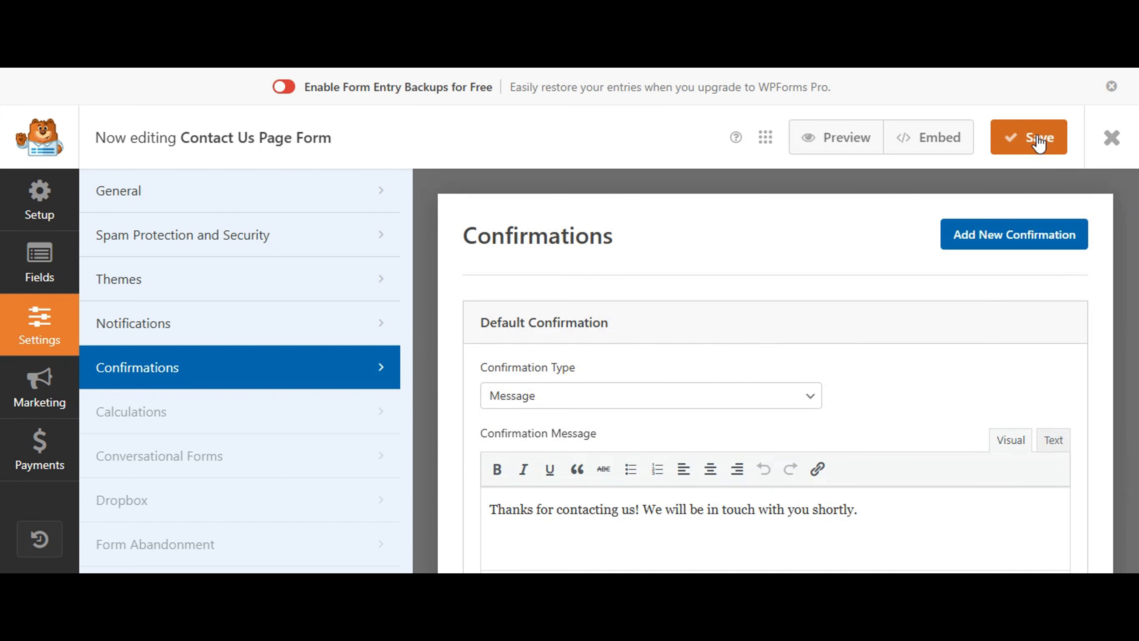
Save the contact form with its default confirmation settings
{"action": "left_click", "coordinate": [1039, 144]}
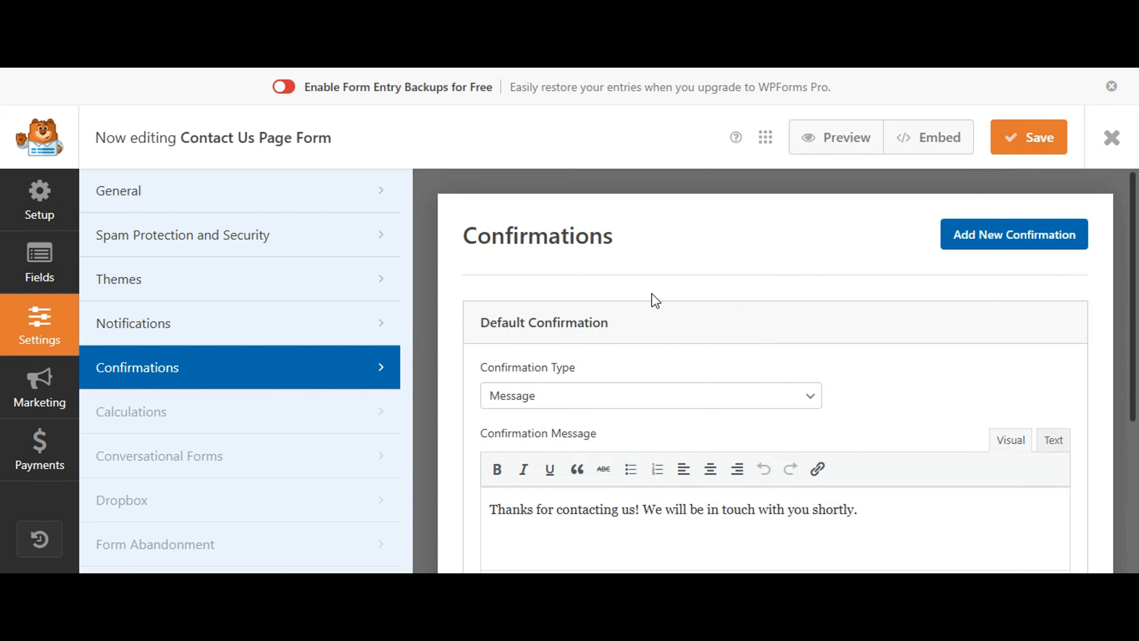
{"action": "double_click", "coordinate": [297, 139]}
{"action": "left_click", "coordinate": [500, 142]}
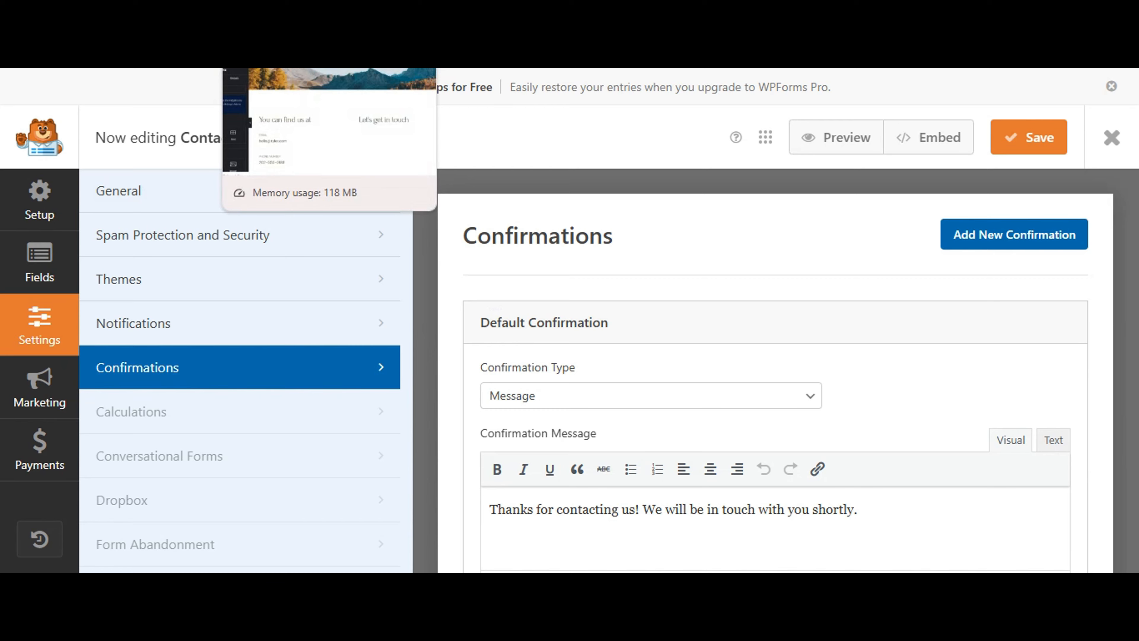
Switch to the Contact page in the Elementor editor and select the "Let's get in touch" heading
{"action": "left_click", "coordinate": [323, 69]}
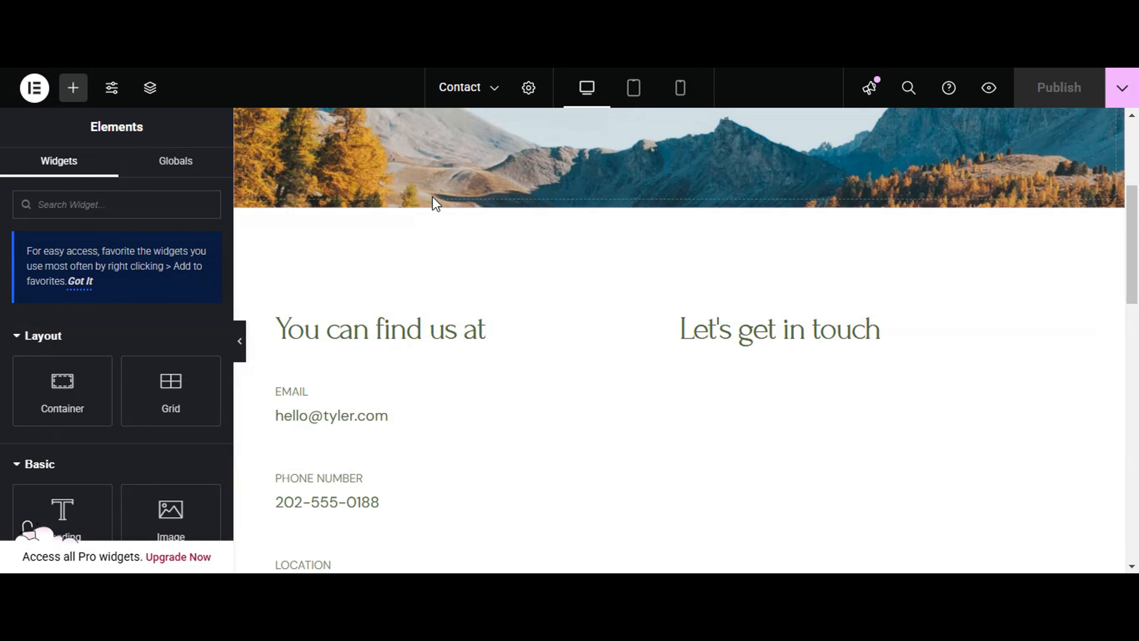
{"action": "scroll", "coordinate": [449, 208], "scroll_direction": "up", "scroll_amount": 3}
{"action": "left_click", "coordinate": [593, 272]}
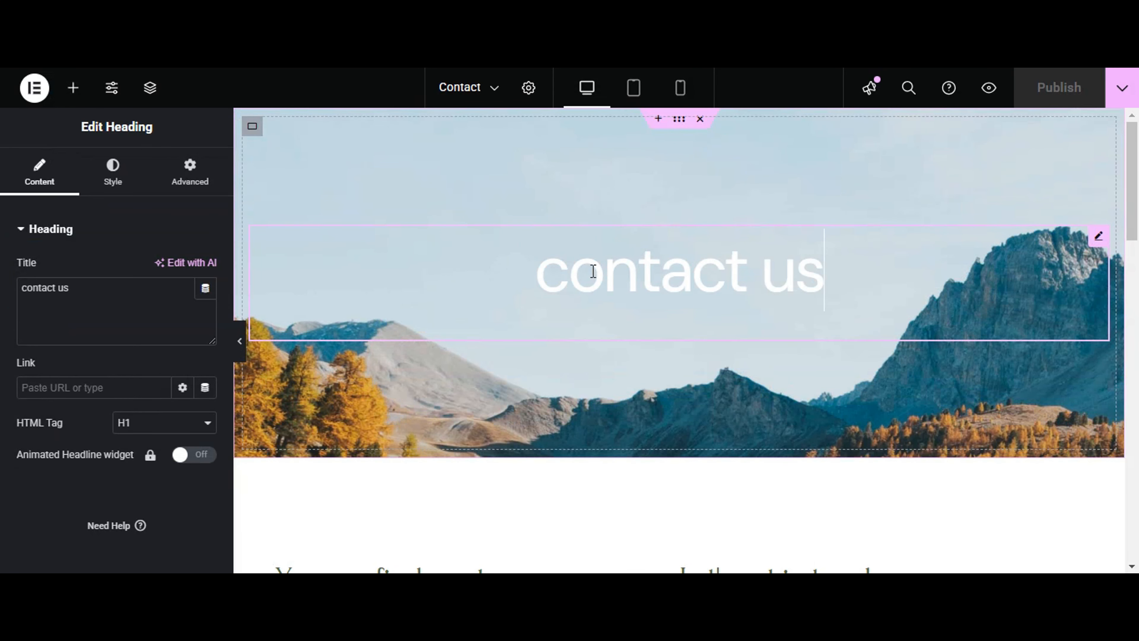
{"action": "triple_click", "coordinate": [593, 271]}
{"action": "left_click", "coordinate": [593, 272]}
{"action": "scroll", "coordinate": [645, 389], "scroll_direction": "down", "scroll_amount": 6}
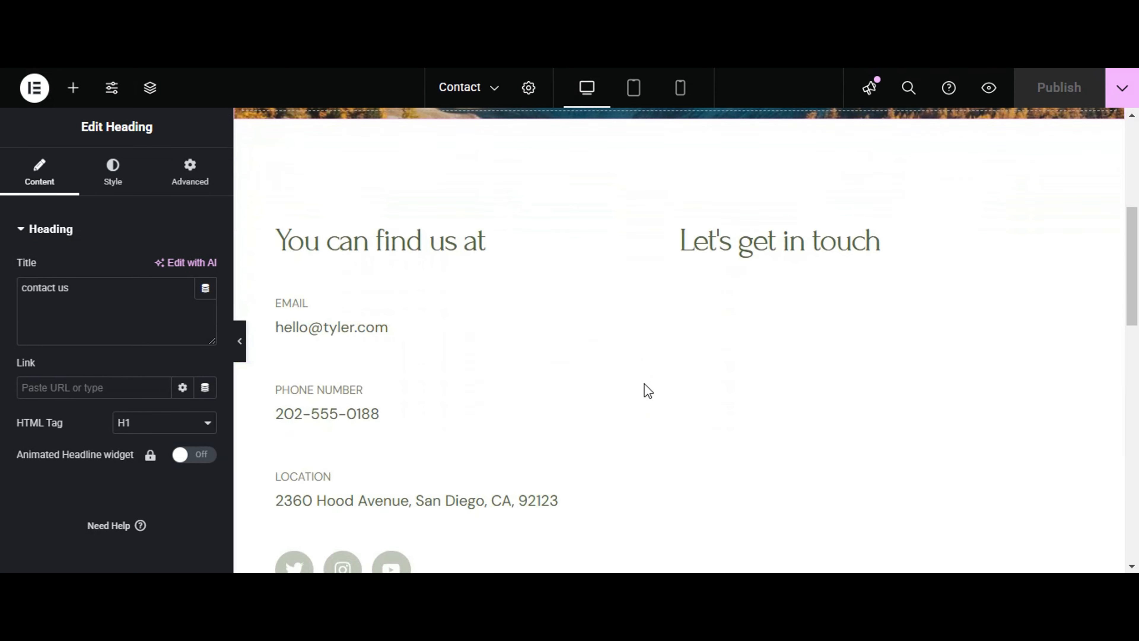
{"action": "left_click", "coordinate": [804, 177]}
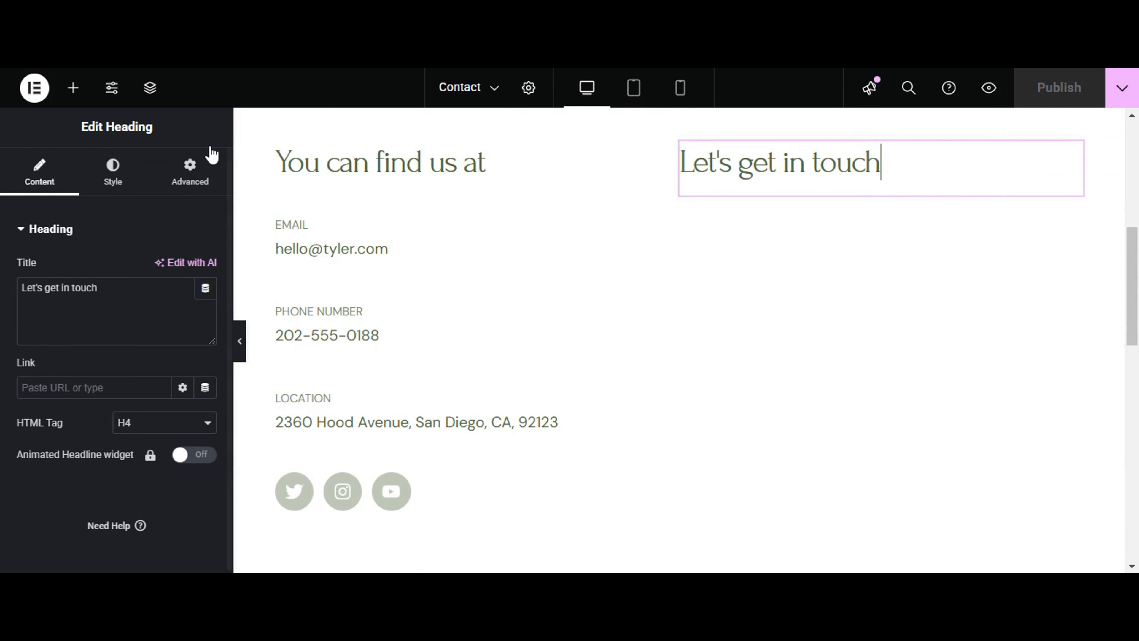
Add a WPForms widget below the "Let's get in touch" heading and set it to show Contact Us Page Form
{"action": "left_click", "coordinate": [78, 95]}
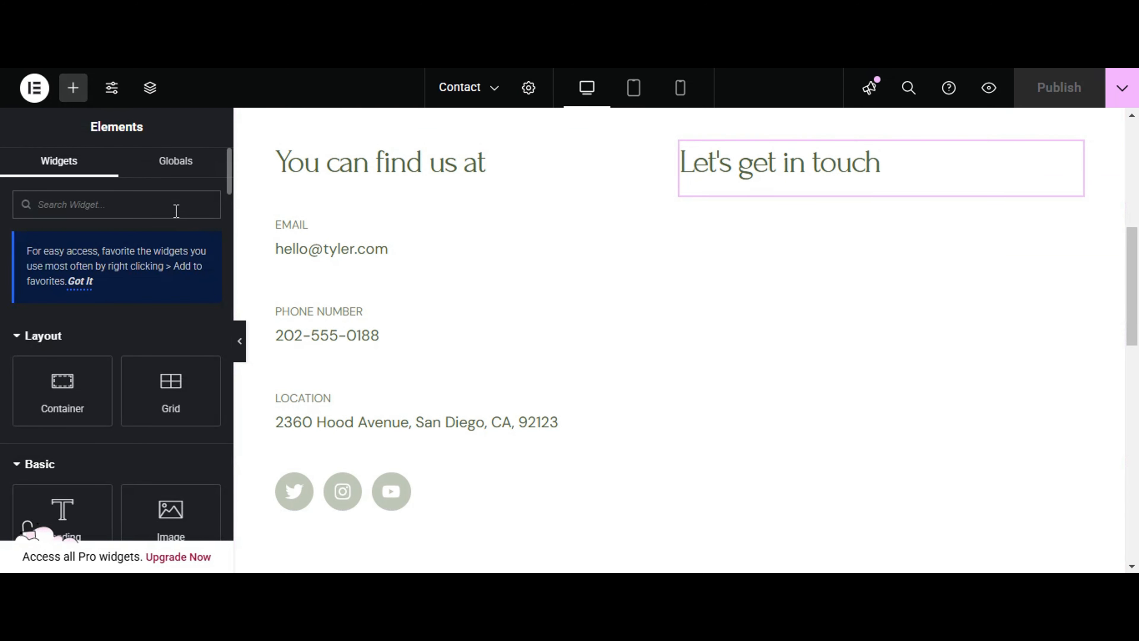
{"action": "type", "text": "wp form"}
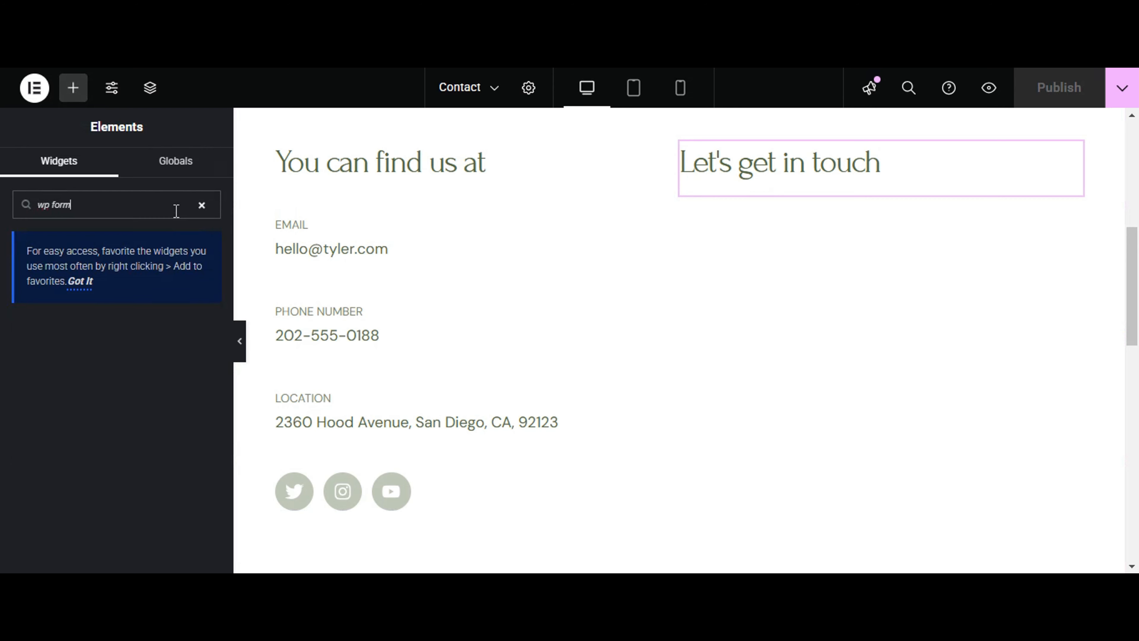
{"action": "key", "text": "BackSpace"}
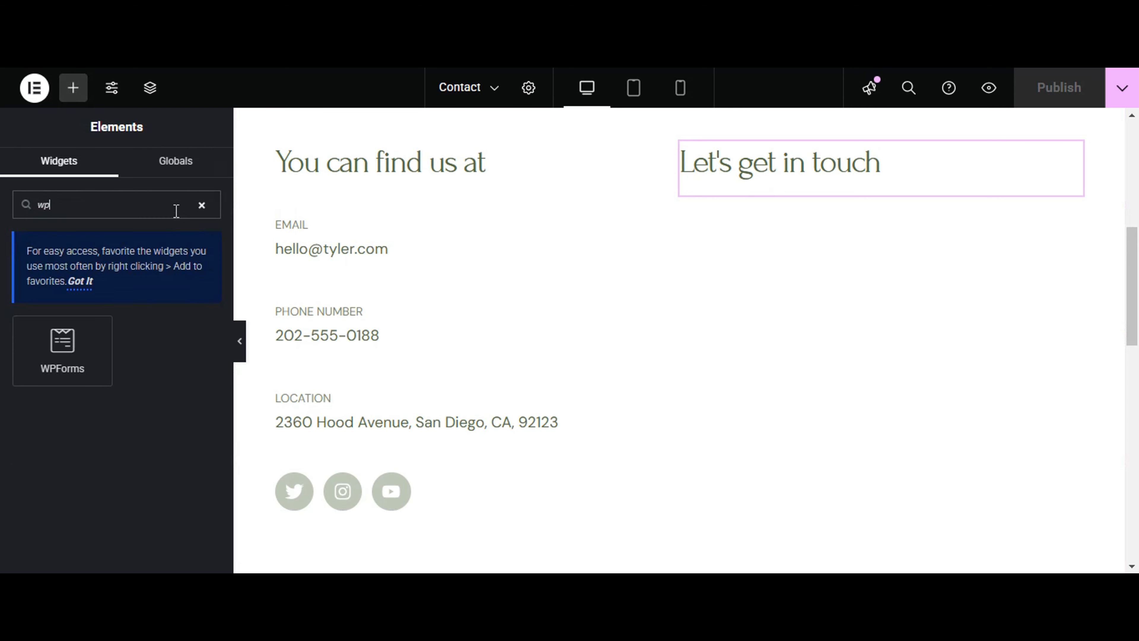
{"action": "left_click_drag", "start_coordinate": [64, 342], "coordinate": [870, 190]}
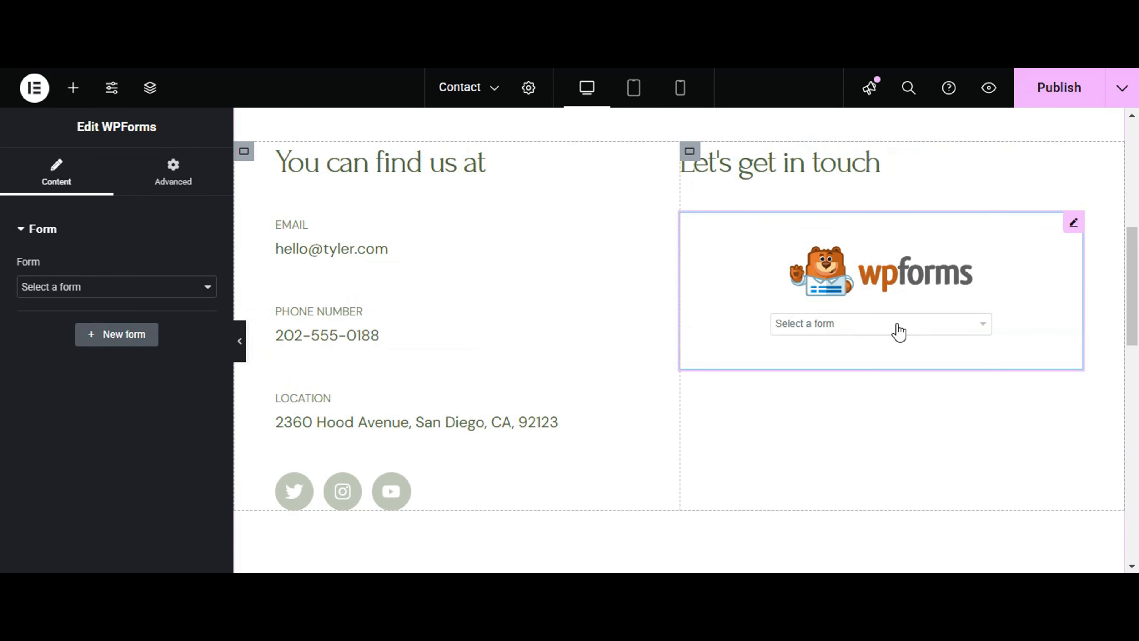
{"action": "left_click", "coordinate": [877, 331]}
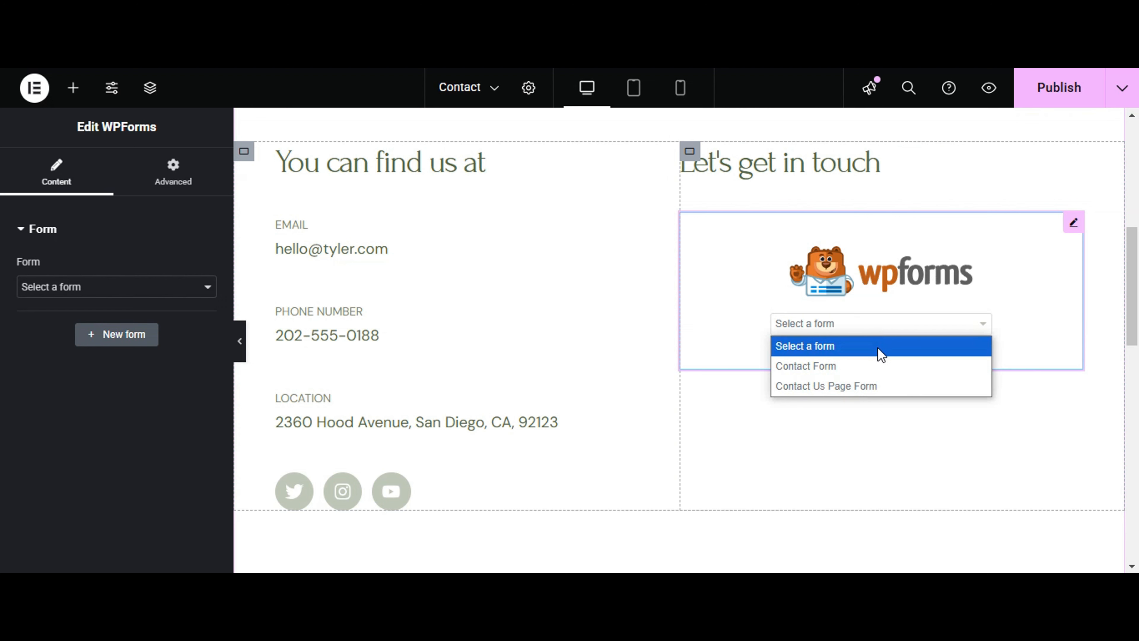
{"action": "left_click", "coordinate": [846, 387]}
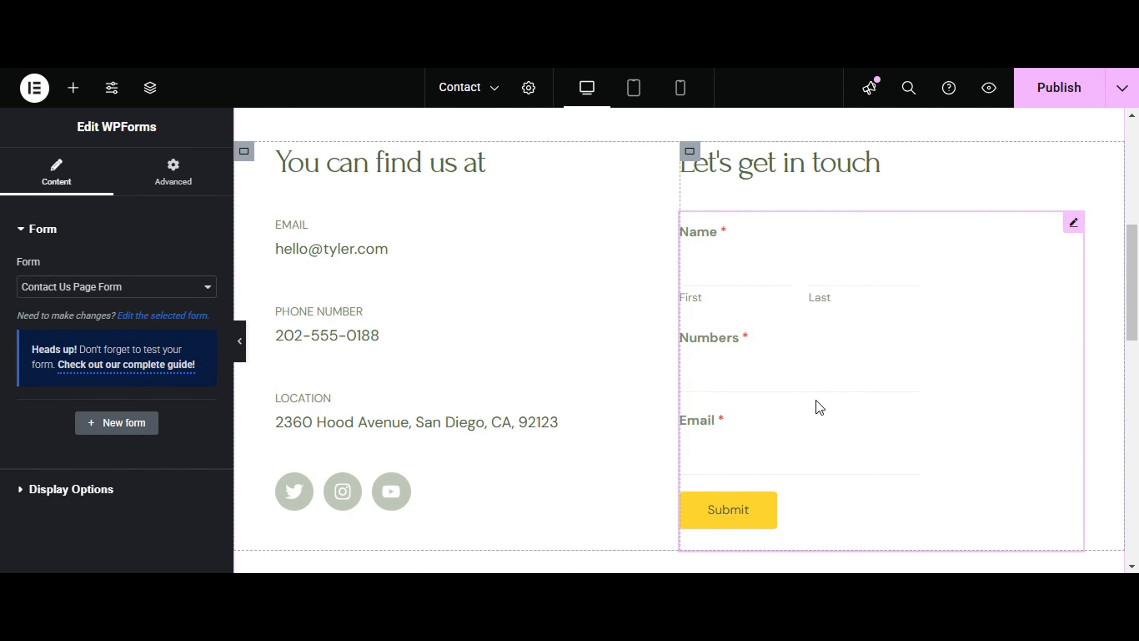
Publish the Contact page, then reload the live page to check the contact form section
{"action": "left_click", "coordinate": [1052, 102]}
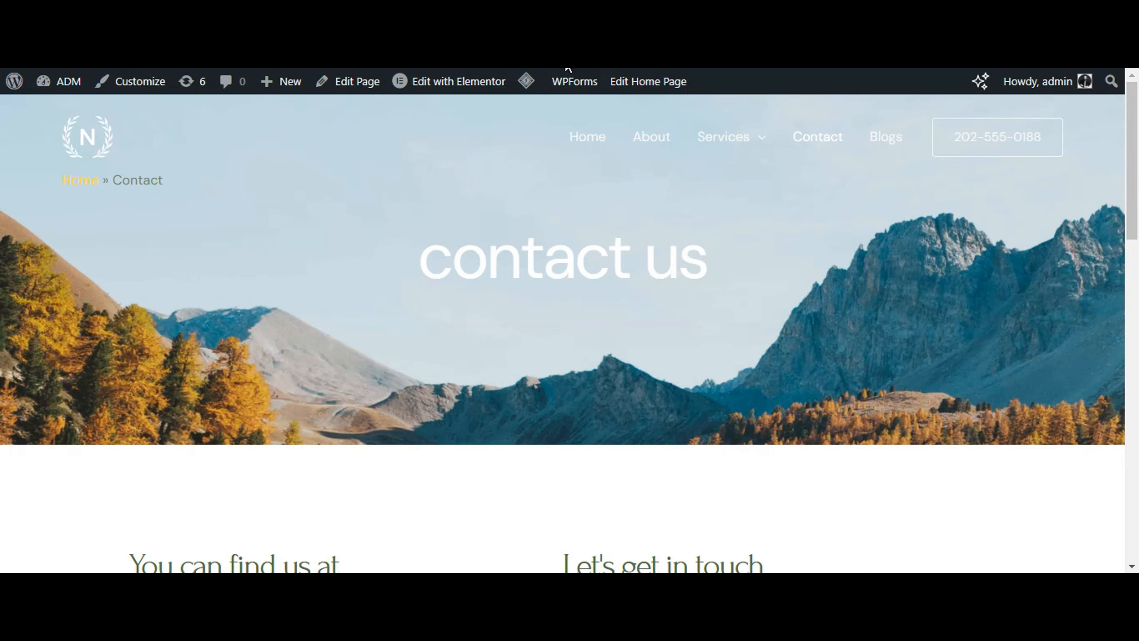
{"action": "scroll", "coordinate": [654, 236], "scroll_direction": "down", "scroll_amount": 8}
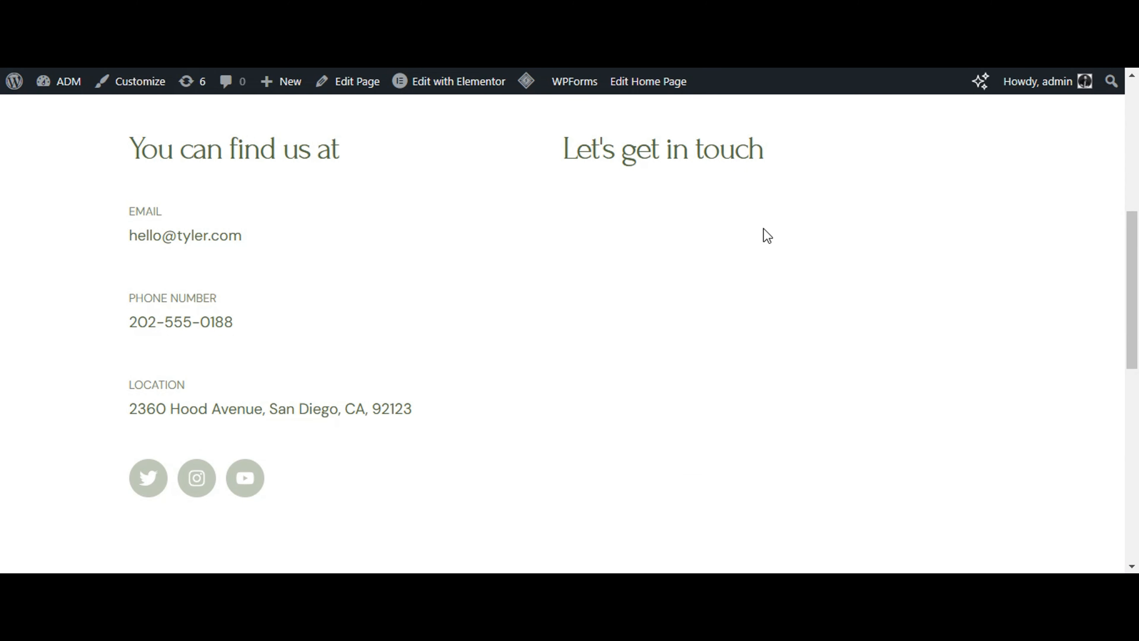
{"action": "key", "text": "F5"}
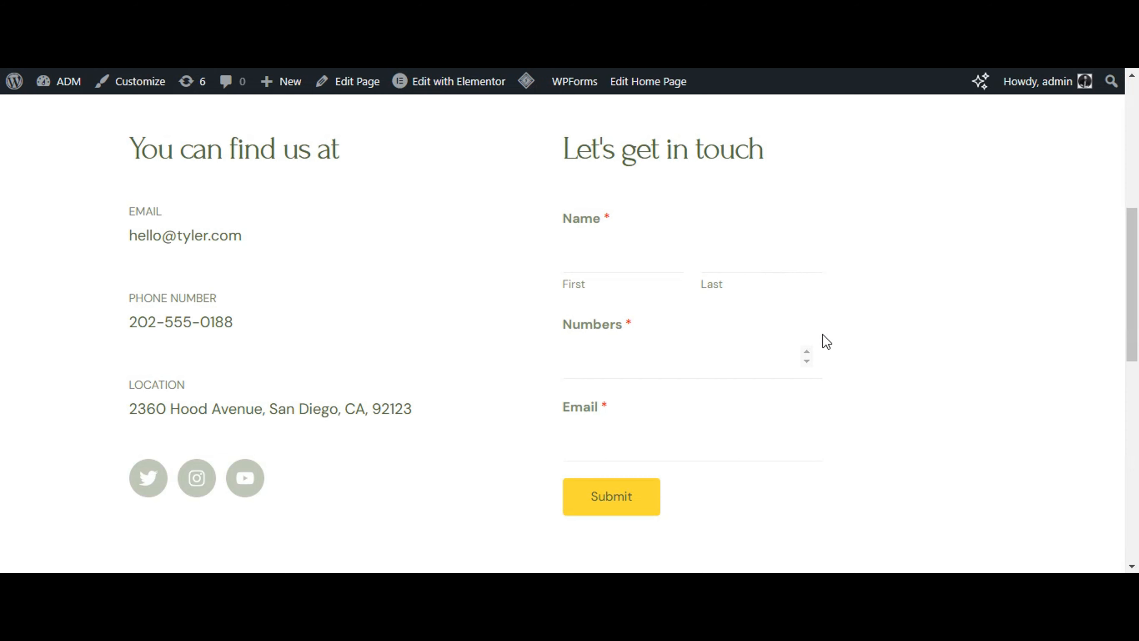
Fill in the first name, phone number and email on the live contact form and try to submit it without a last name
{"action": "left_click", "coordinate": [603, 262]}
{"action": "left_click", "coordinate": [715, 266]}
{"action": "left_click", "coordinate": [621, 260]}
{"action": "left_click", "coordinate": [628, 297]}
{"action": "left_click", "coordinate": [718, 269]}
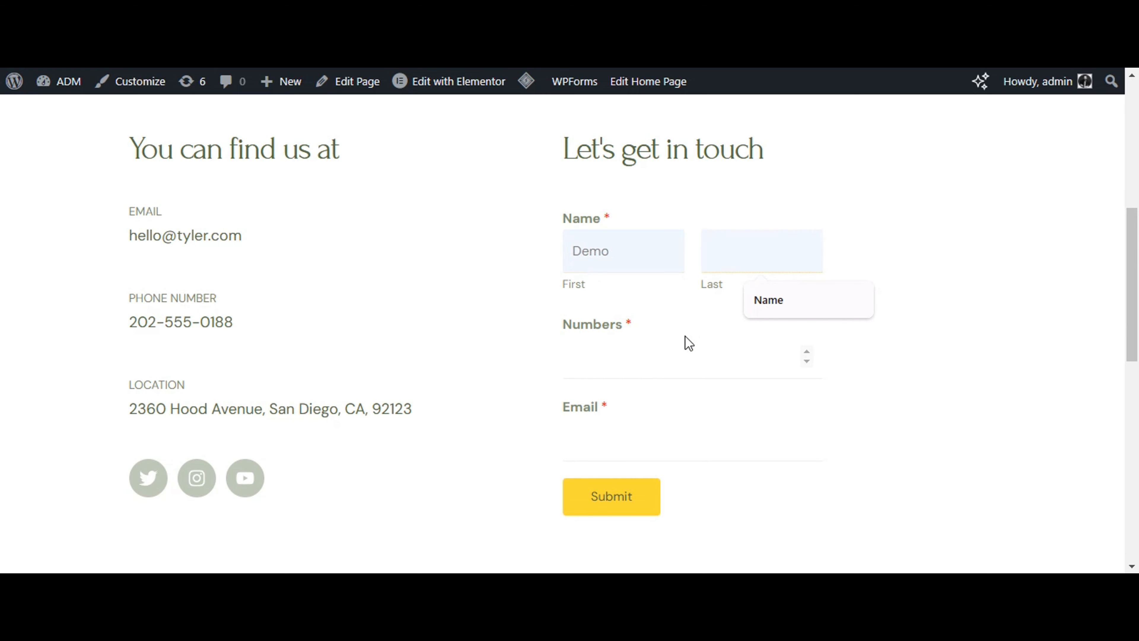
{"action": "left_click", "coordinate": [651, 354]}
{"action": "type", "text": "1234"}
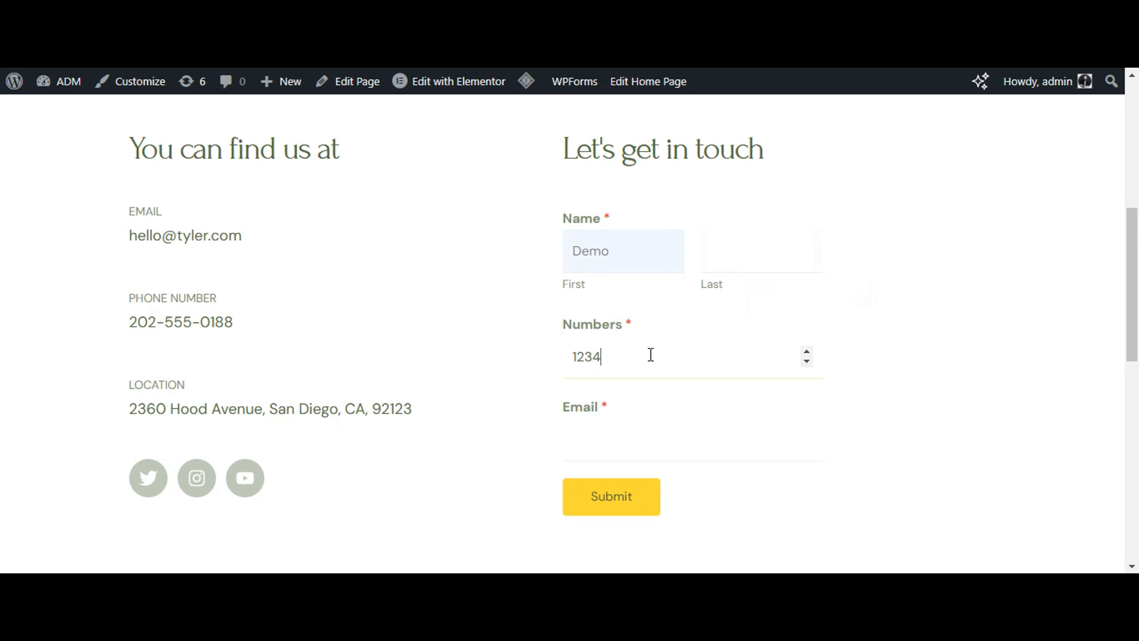
{"action": "type", "text": "432123"}
{"action": "left_click", "coordinate": [641, 447]}
{"action": "left_click", "coordinate": [720, 484]}
{"action": "left_click", "coordinate": [631, 509]}
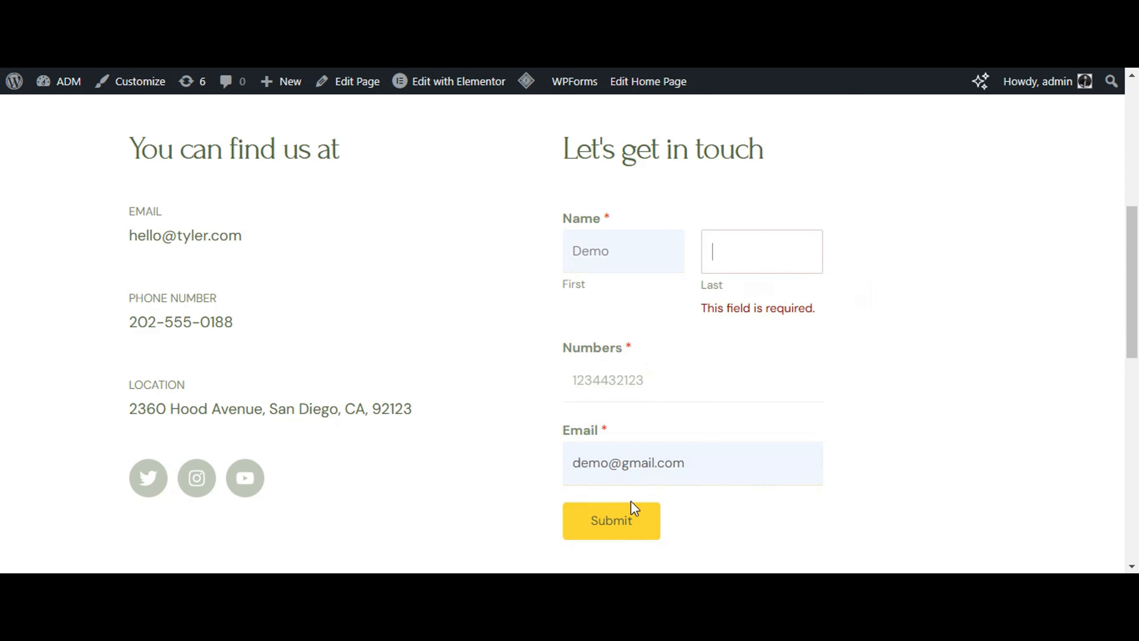
Enter the missing last name, submit the contact form and check the confirmation message
{"action": "left_click", "coordinate": [746, 193]}
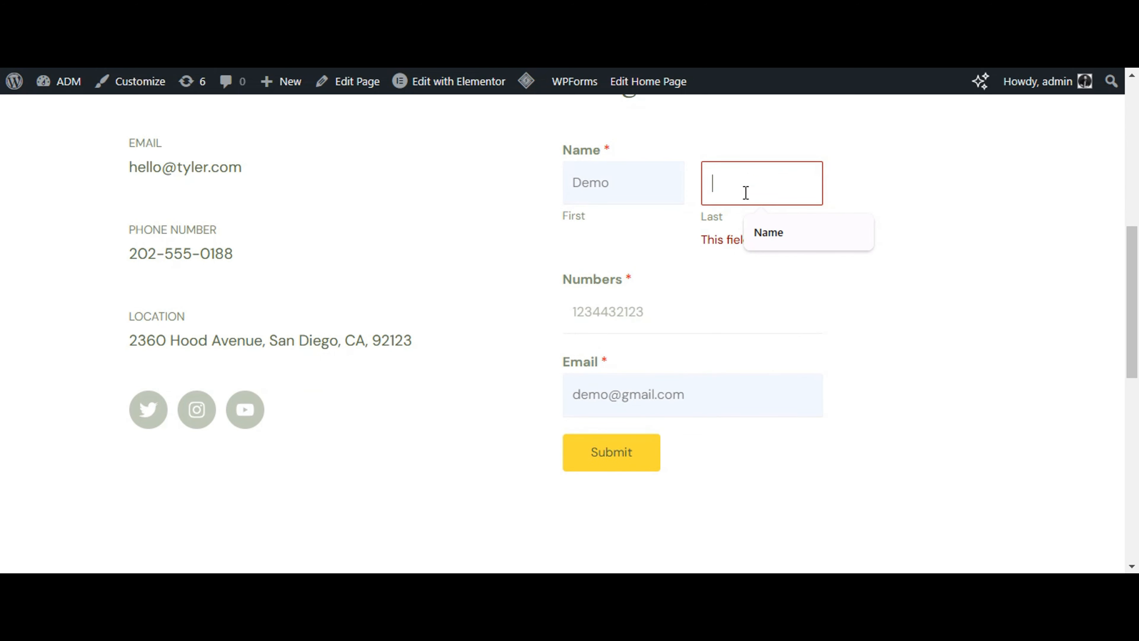
{"action": "type", "text": "demosur"}
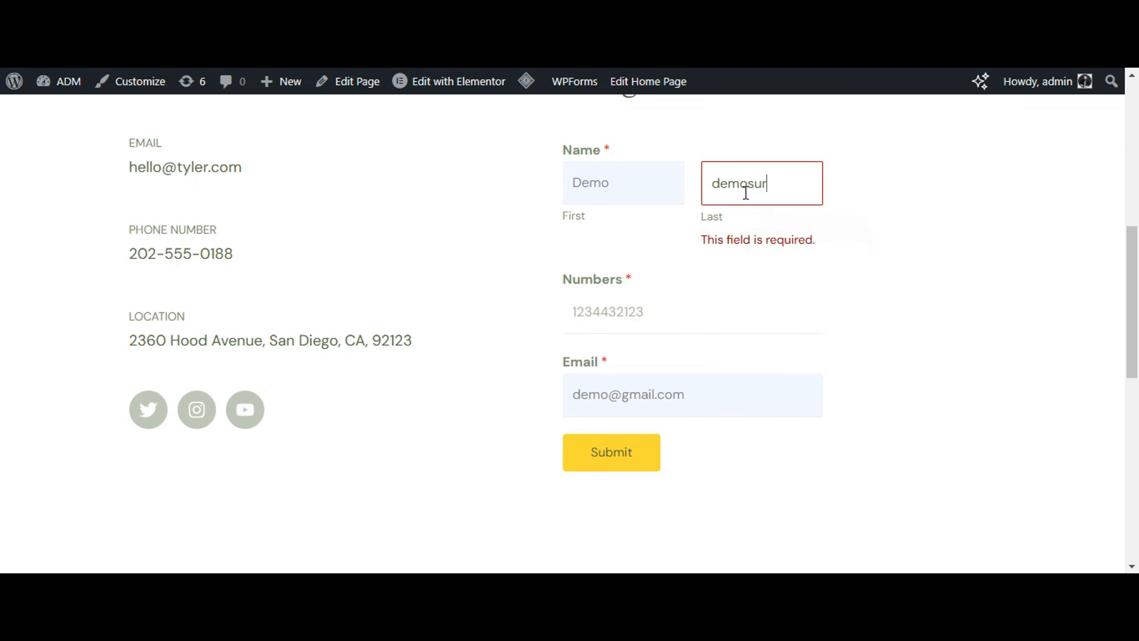
{"action": "type", "text": "name"}
{"action": "left_click", "coordinate": [640, 468]}
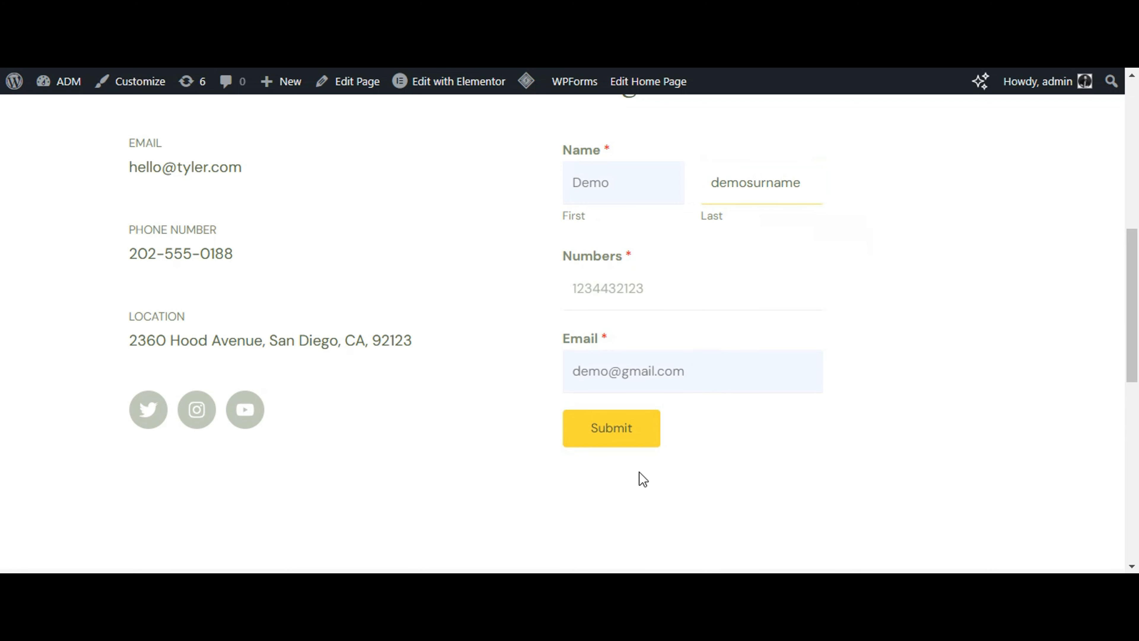
{"action": "left_click", "coordinate": [646, 440]}
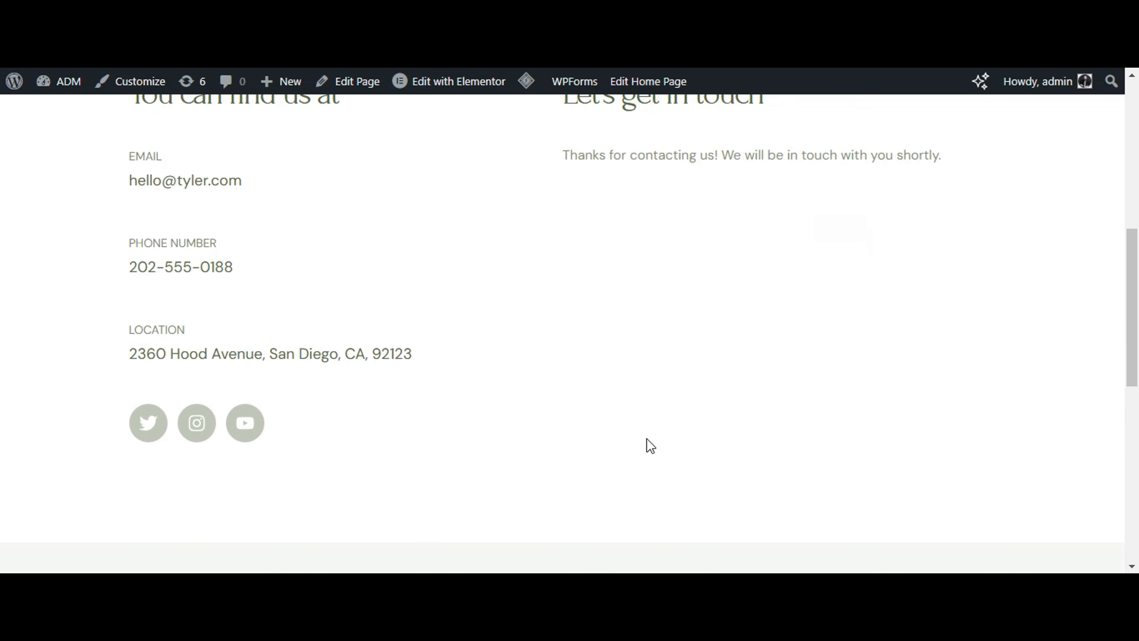
{"action": "triple_click", "coordinate": [627, 162]}
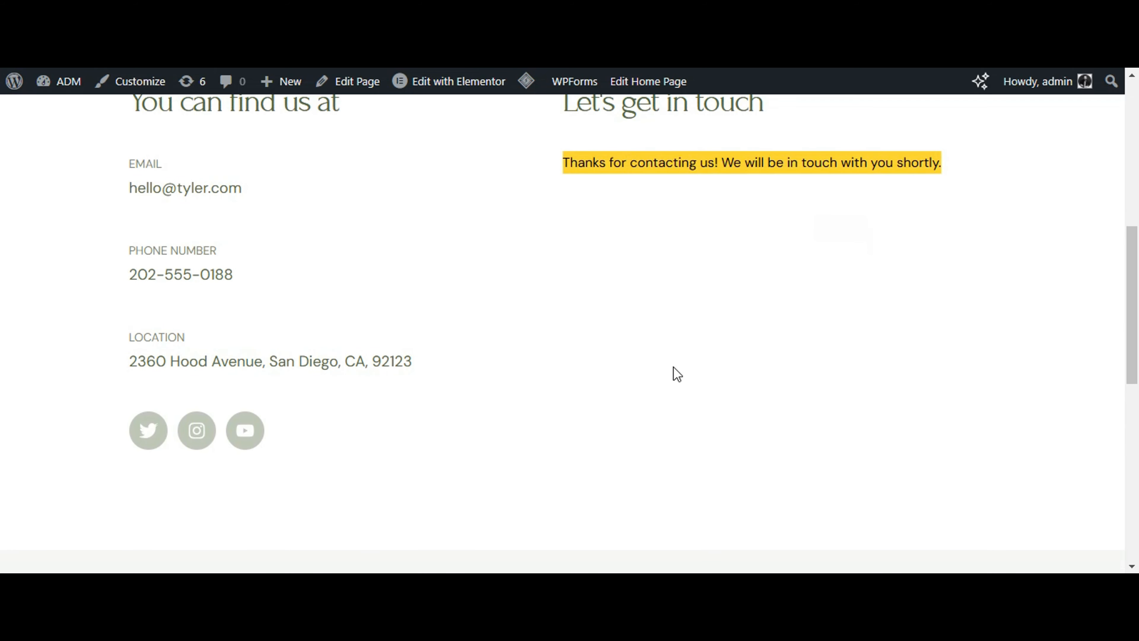
{"action": "scroll", "coordinate": [678, 375], "scroll_direction": "up", "scroll_amount": 2}
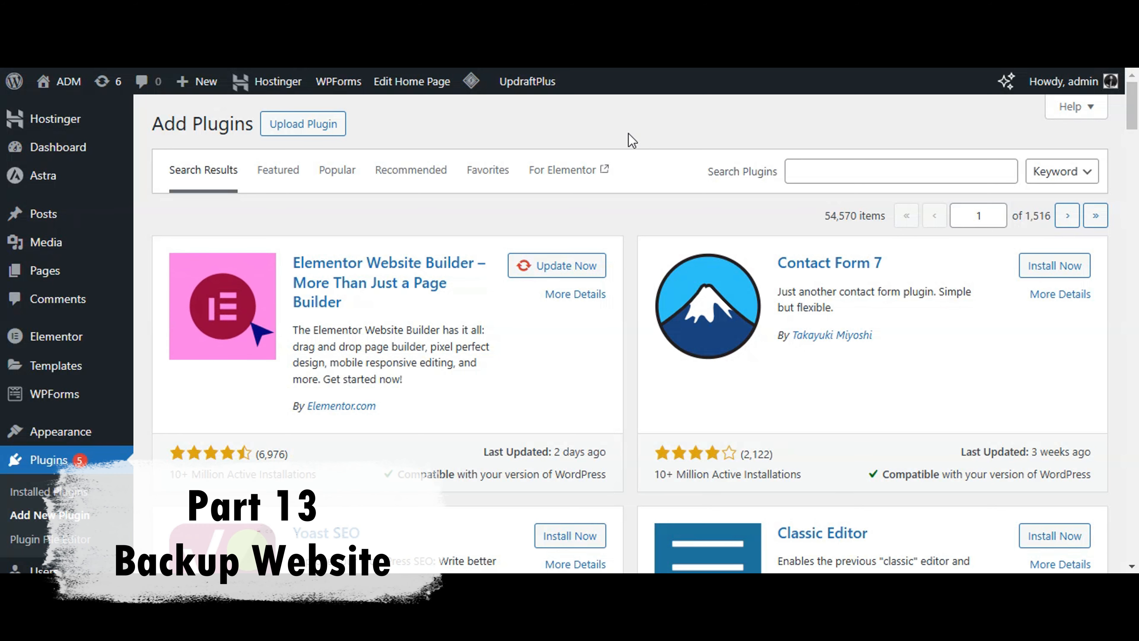
Search for "updraft" among the available plugins and open the settings of the installed UpdraftPlus - Backup/Restore plugin
{"action": "left_click", "coordinate": [836, 171]}
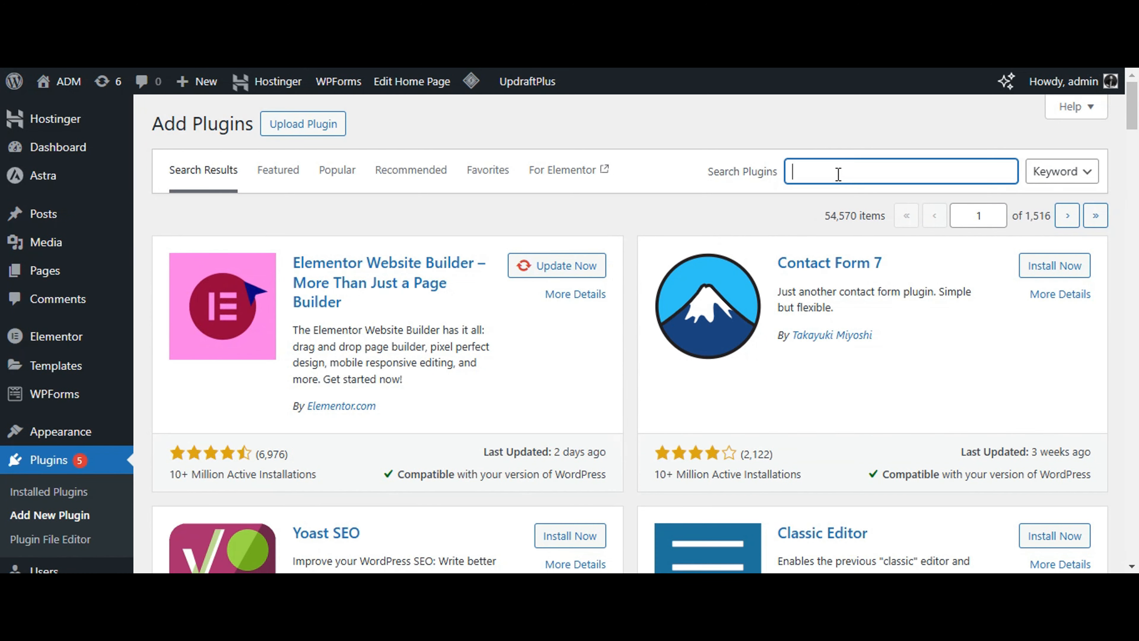
{"action": "type", "text": "updraft"}
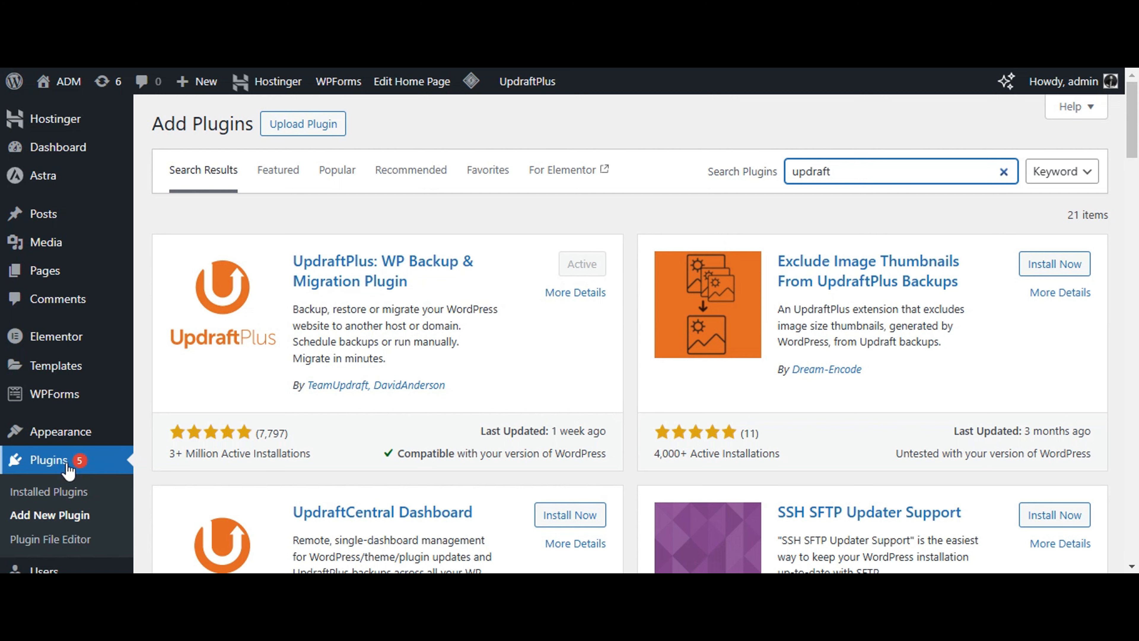
{"action": "left_click", "coordinate": [54, 492]}
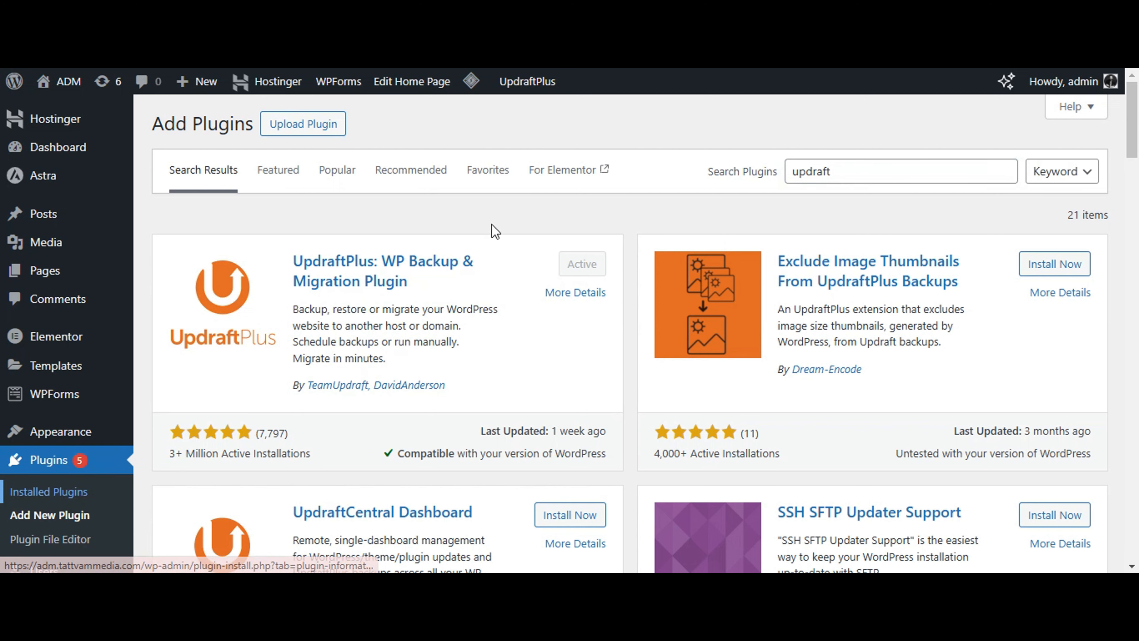
{"action": "scroll", "coordinate": [495, 264], "scroll_direction": "down", "scroll_amount": 3}
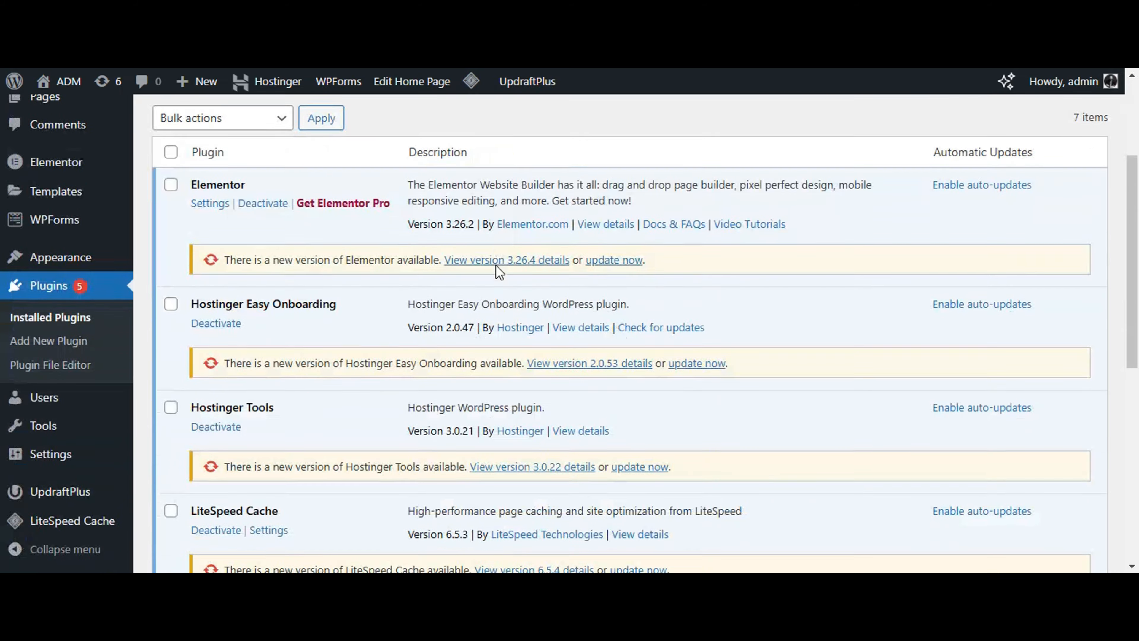
{"action": "scroll", "coordinate": [496, 265], "scroll_direction": "down", "scroll_amount": 3}
{"action": "scroll", "coordinate": [296, 237], "scroll_direction": "down", "scroll_amount": 3}
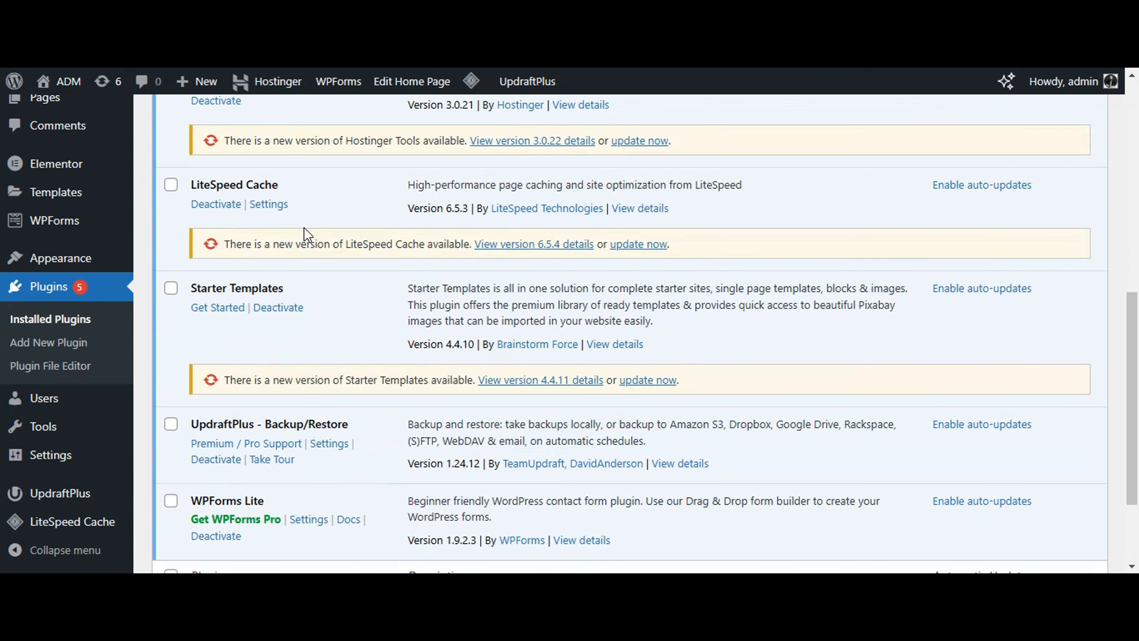
{"action": "scroll", "coordinate": [304, 234], "scroll_direction": "down", "scroll_amount": 3}
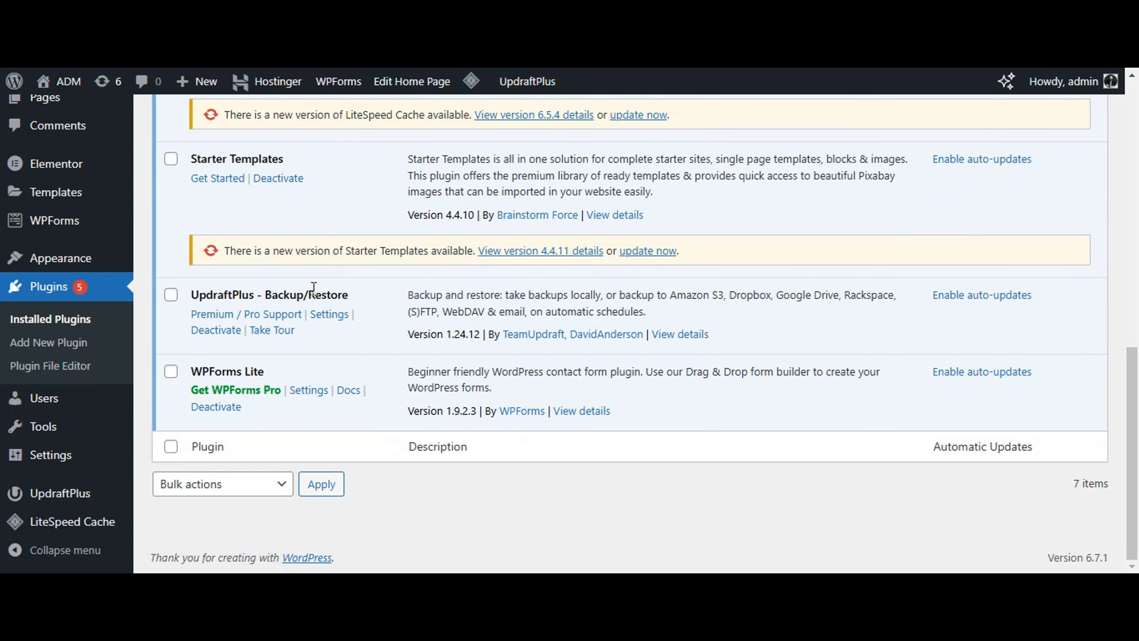
{"action": "left_click_drag", "start_coordinate": [188, 296], "coordinate": [349, 297]}
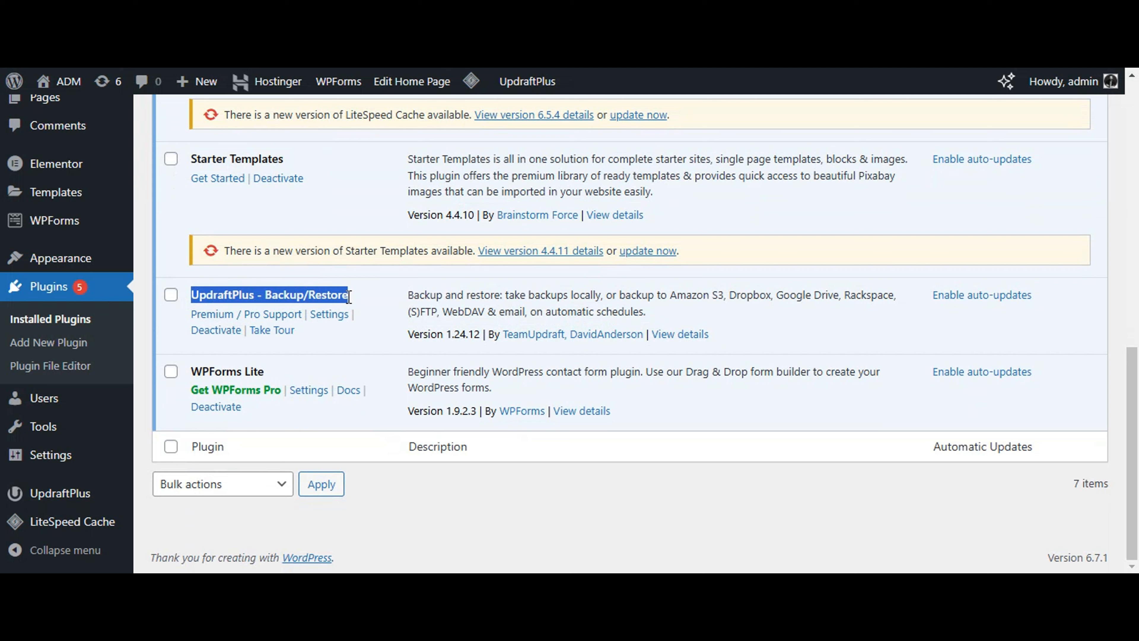
{"action": "left_click", "coordinate": [329, 315]}
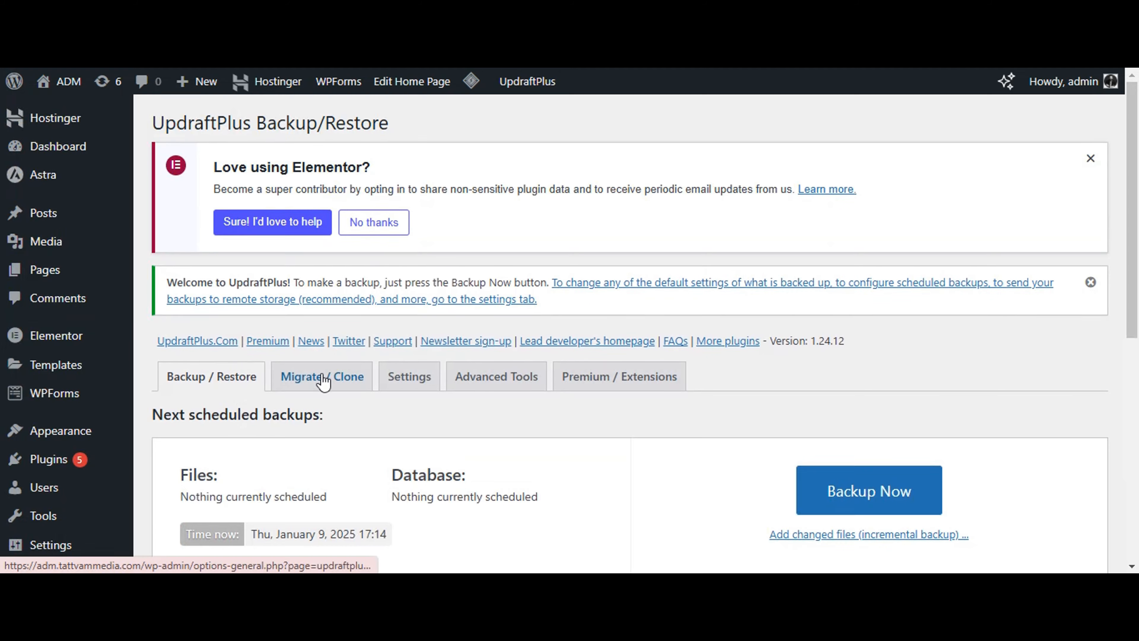
In the UpdraftPlus settings, set the files backup schedule to Monthly and retain 3 scheduled backups
{"action": "scroll", "coordinate": [323, 381], "scroll_direction": "down", "scroll_amount": 3}
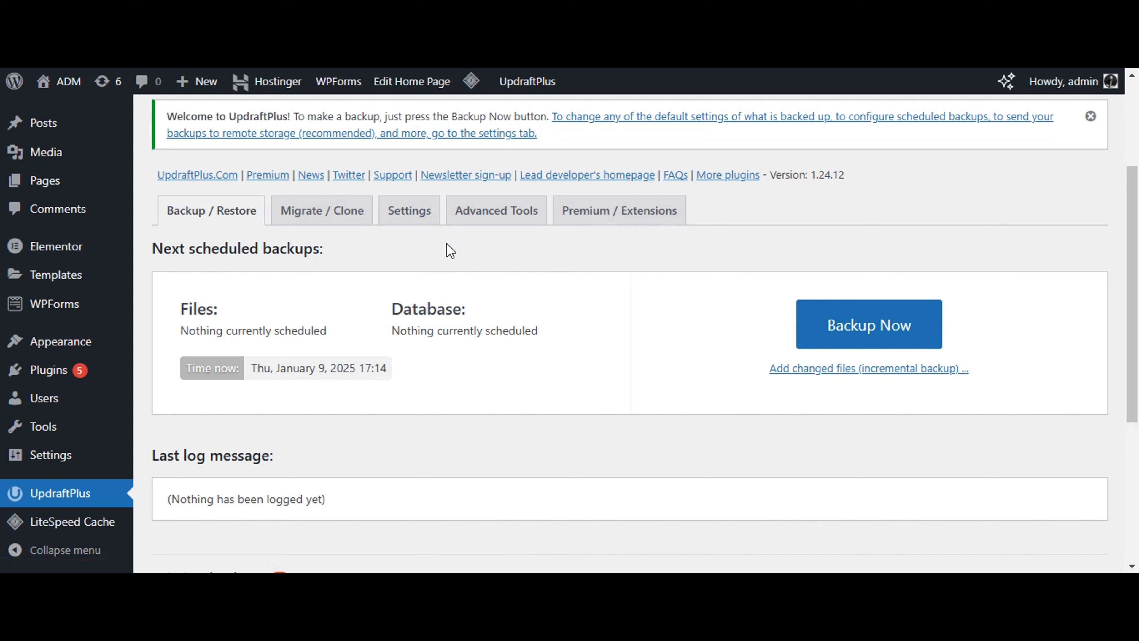
{"action": "left_click", "coordinate": [410, 228]}
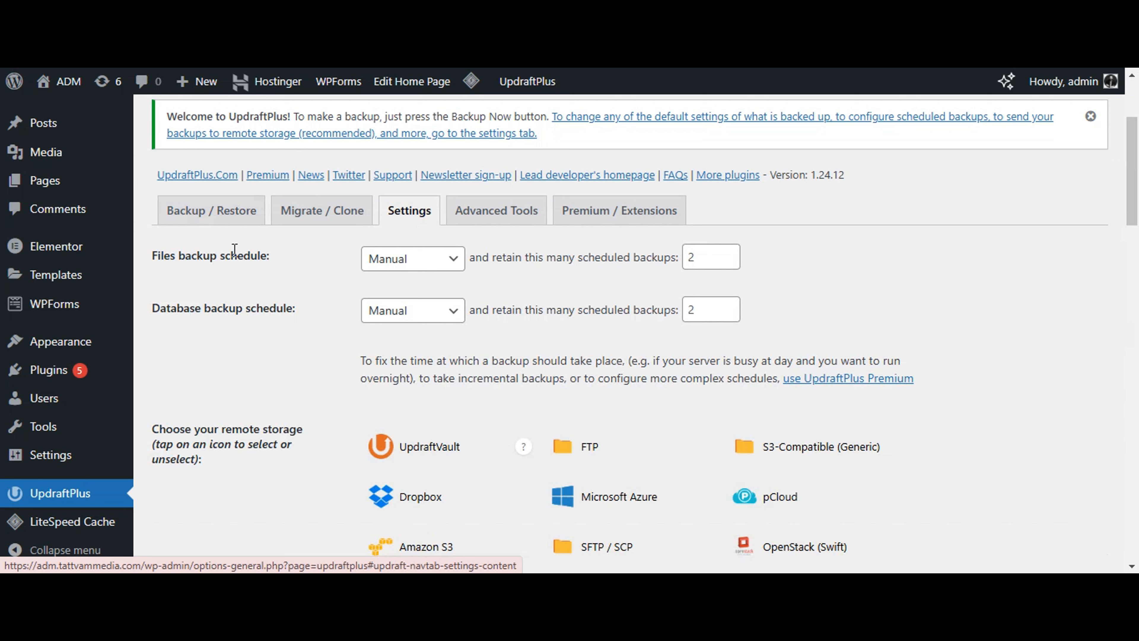
{"action": "left_click_drag", "start_coordinate": [157, 256], "coordinate": [306, 263]}
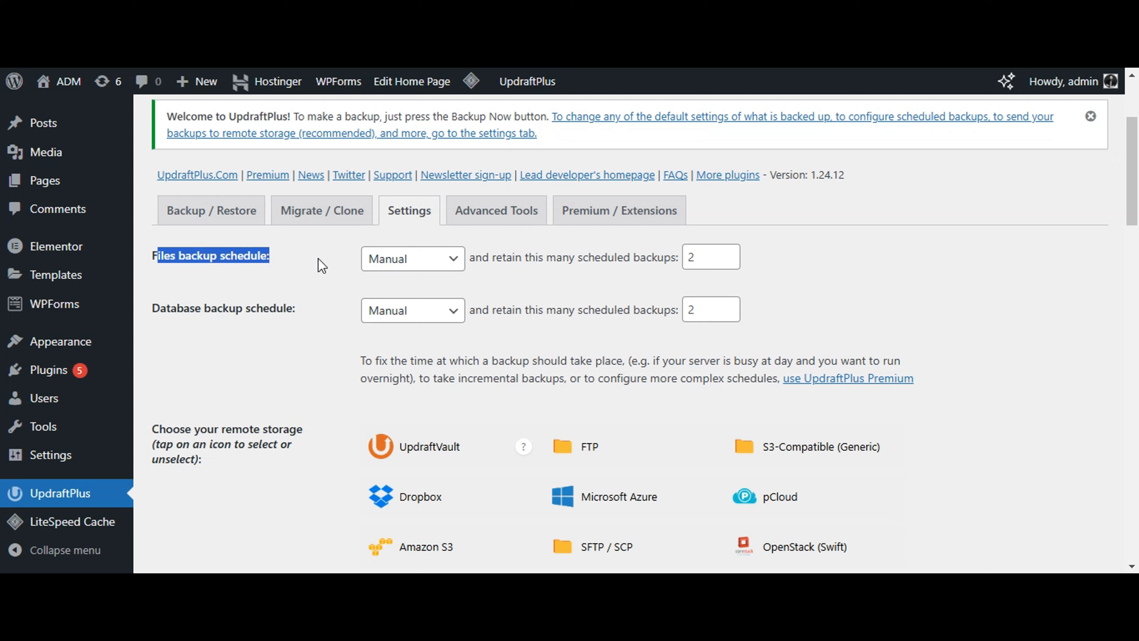
{"action": "left_click", "coordinate": [414, 268]}
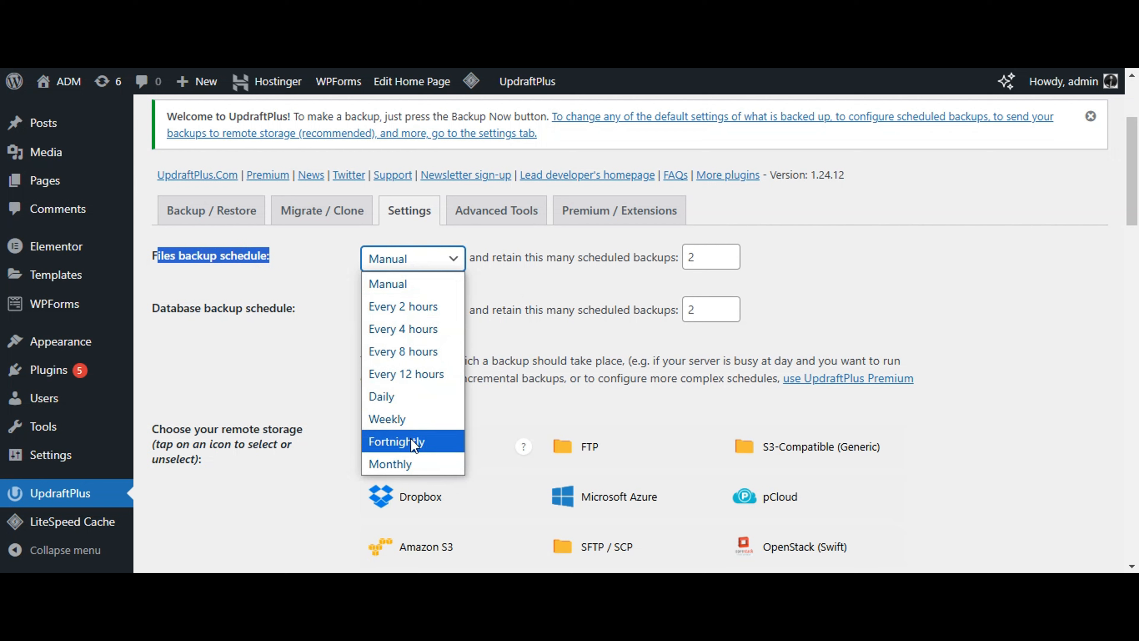
{"action": "left_click", "coordinate": [534, 274]}
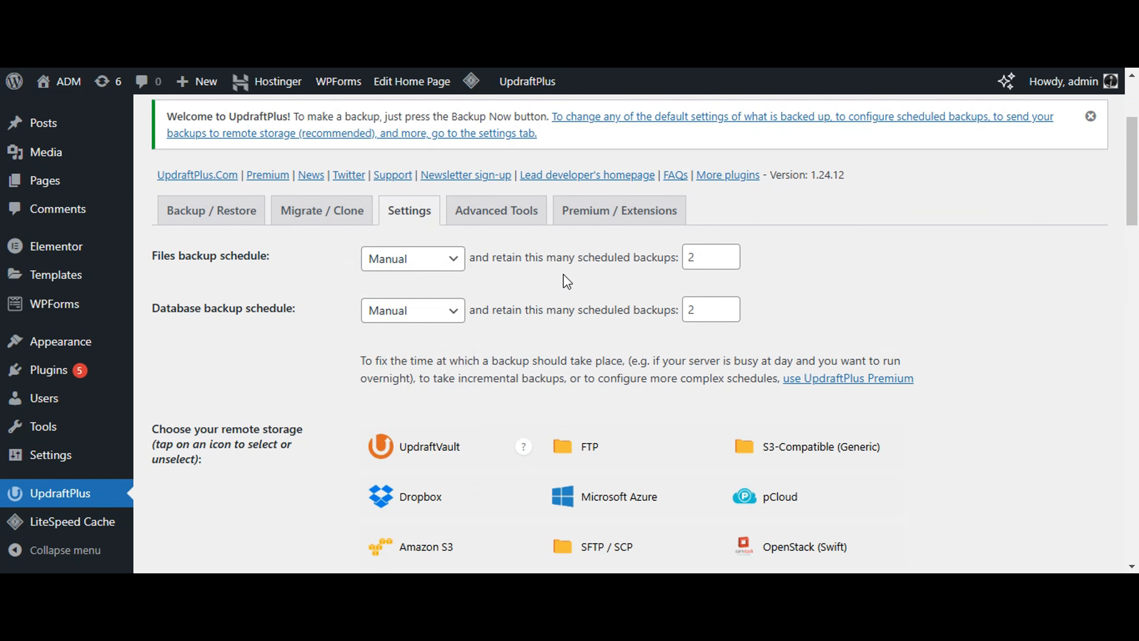
{"action": "left_click", "coordinate": [697, 261]}
{"action": "double_click", "coordinate": [696, 261]}
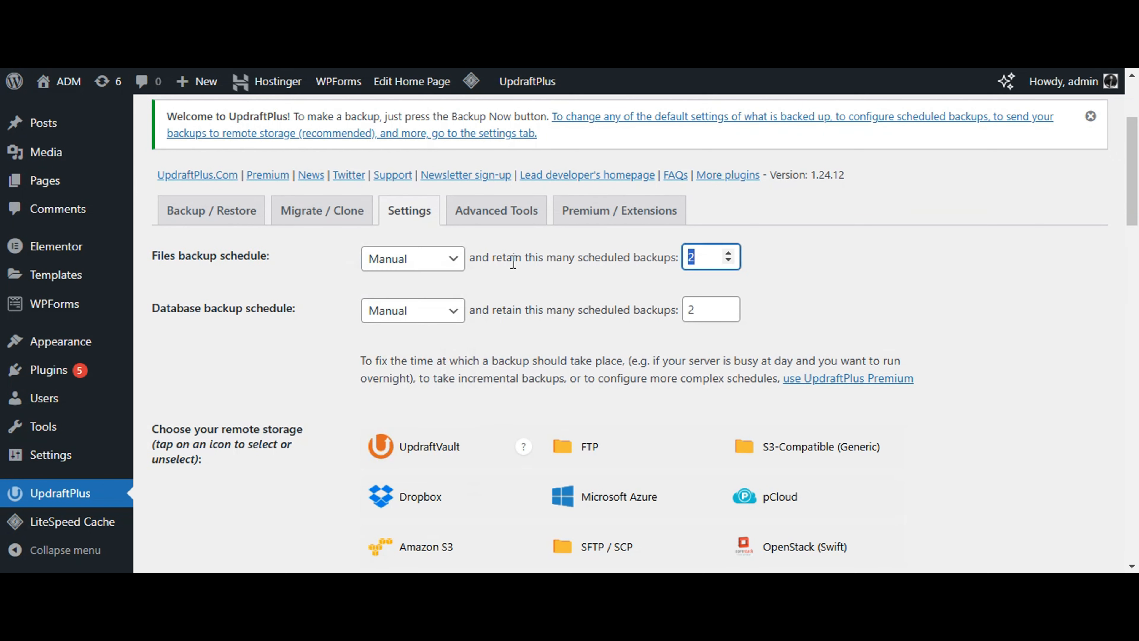
{"action": "left_click_drag", "start_coordinate": [513, 263], "coordinate": [677, 274]}
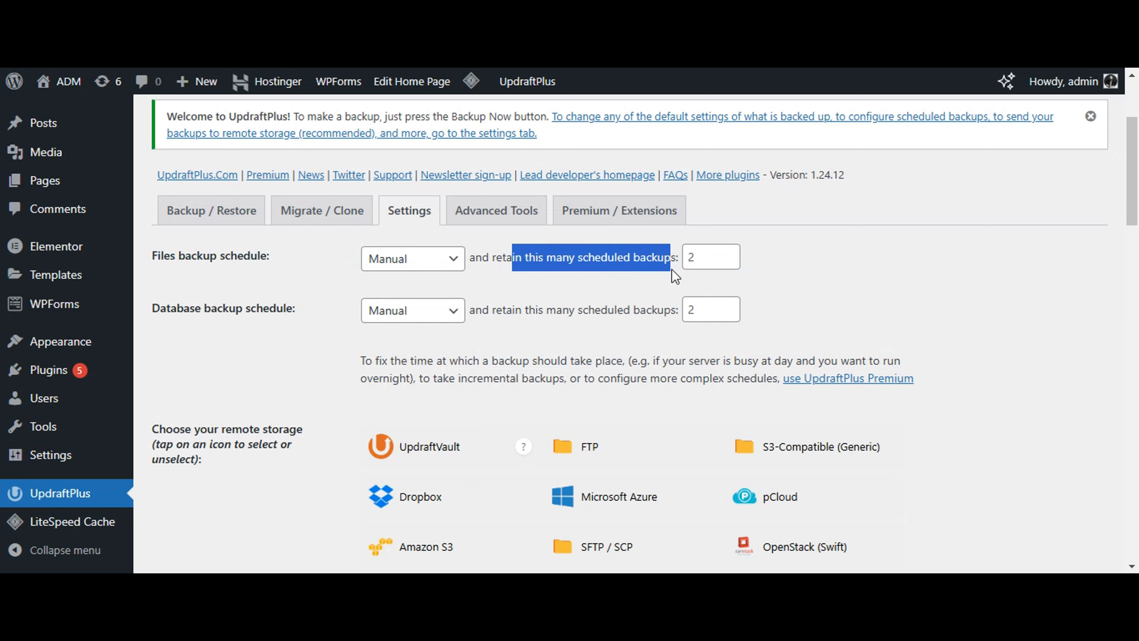
{"action": "left_click", "coordinate": [413, 264]}
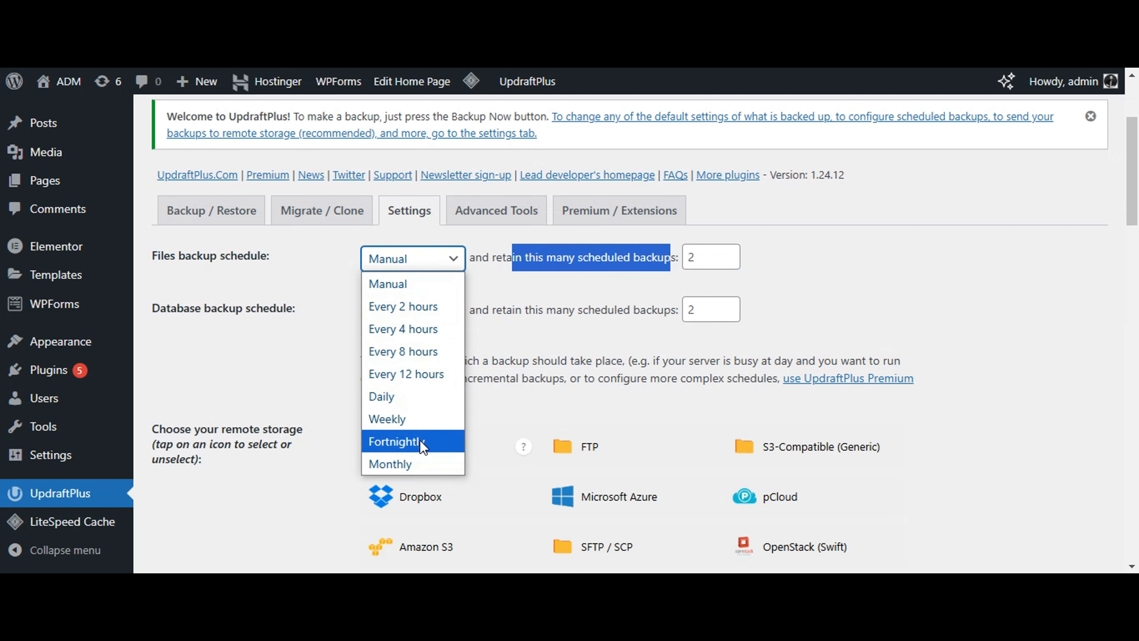
{"action": "left_click", "coordinate": [420, 465]}
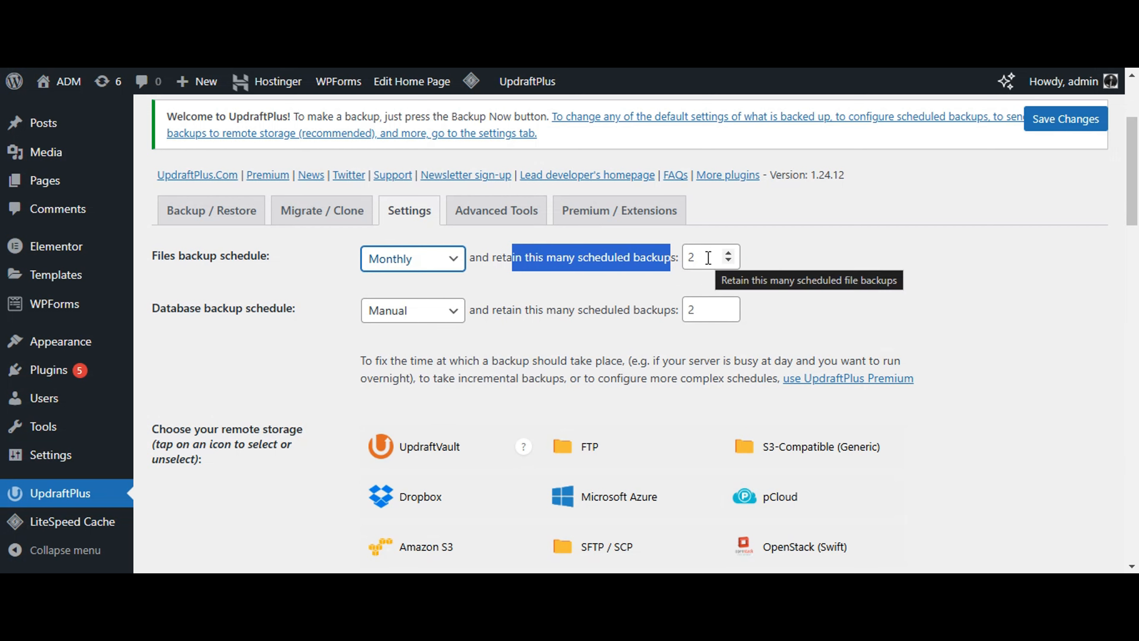
{"action": "left_click", "coordinate": [729, 255]}
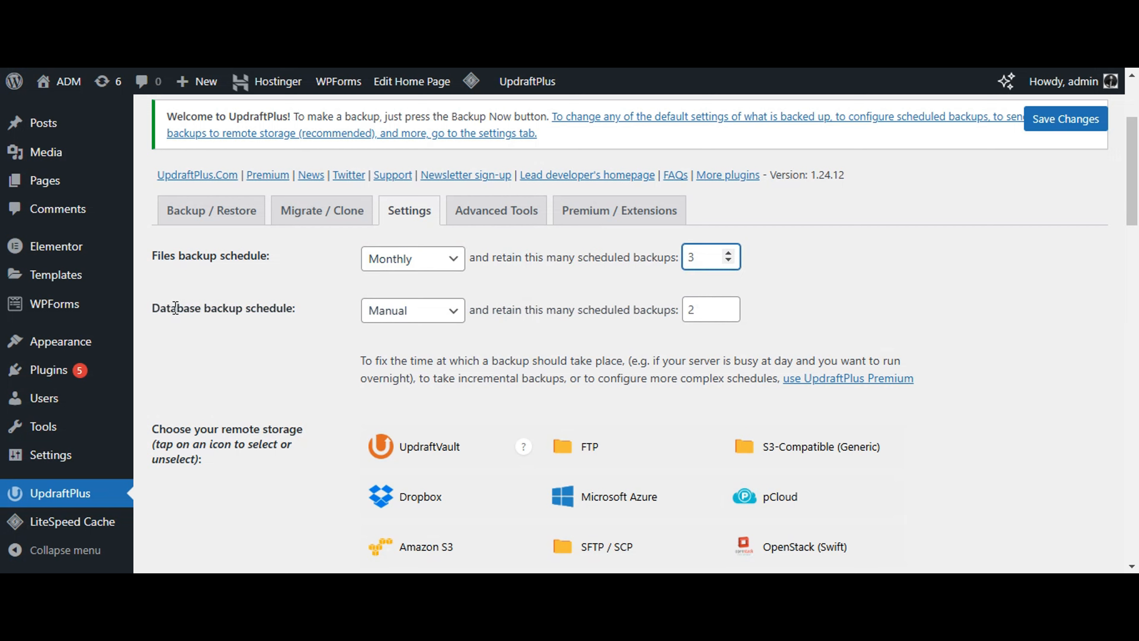
Set the database backup schedule to Monthly and retain 3 scheduled backups
{"action": "left_click_drag", "start_coordinate": [171, 309], "coordinate": [294, 309]}
{"action": "left_click", "coordinate": [440, 311]}
{"action": "left_click", "coordinate": [404, 538]}
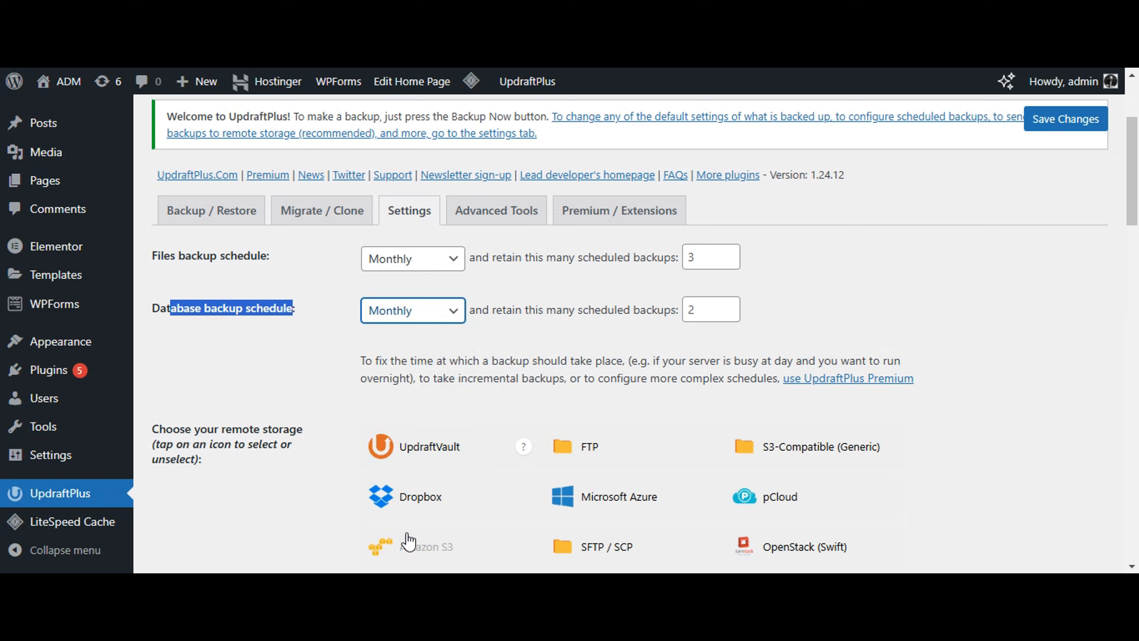
{"action": "left_click", "coordinate": [729, 306]}
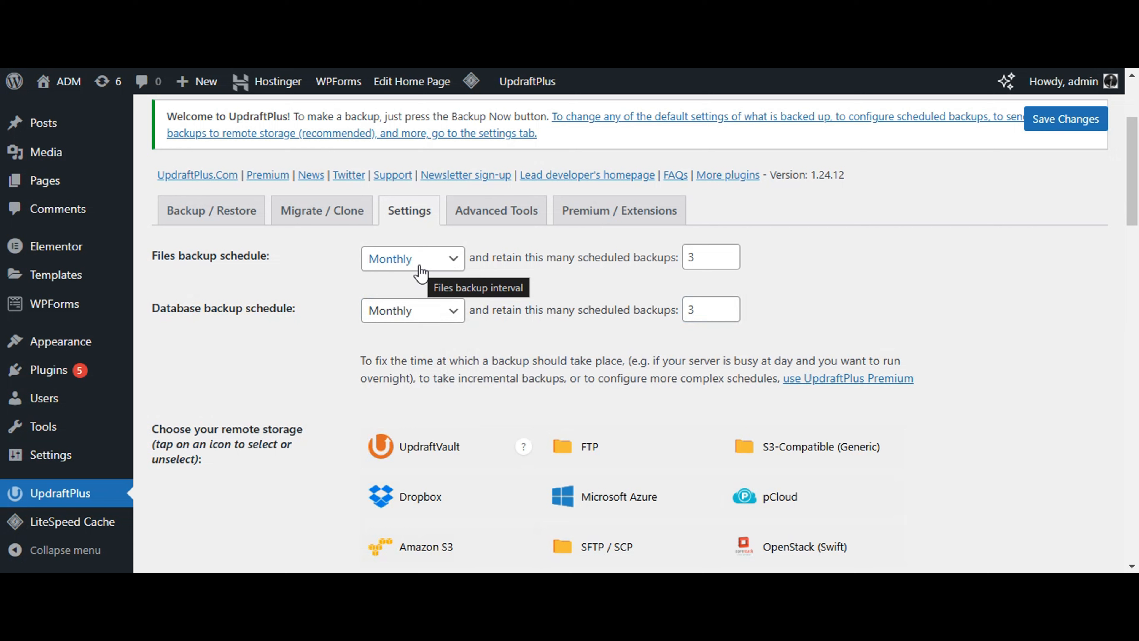
{"action": "left_click_drag", "start_coordinate": [522, 258], "coordinate": [729, 256]}
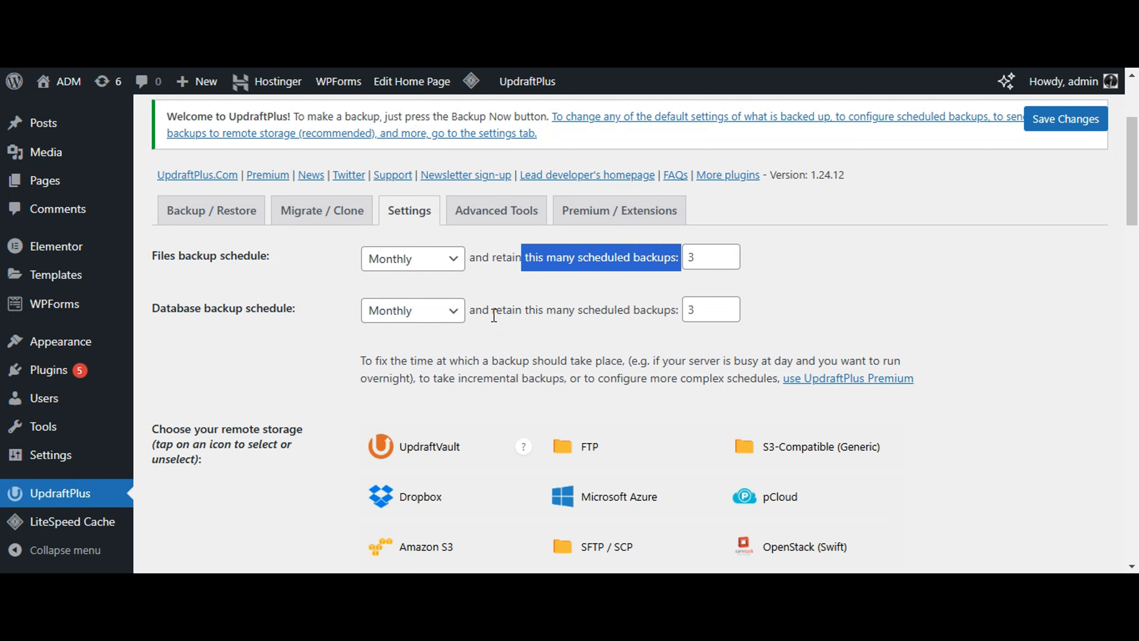
{"action": "left_click_drag", "start_coordinate": [492, 309], "coordinate": [727, 309]}
{"action": "left_click", "coordinate": [776, 322]}
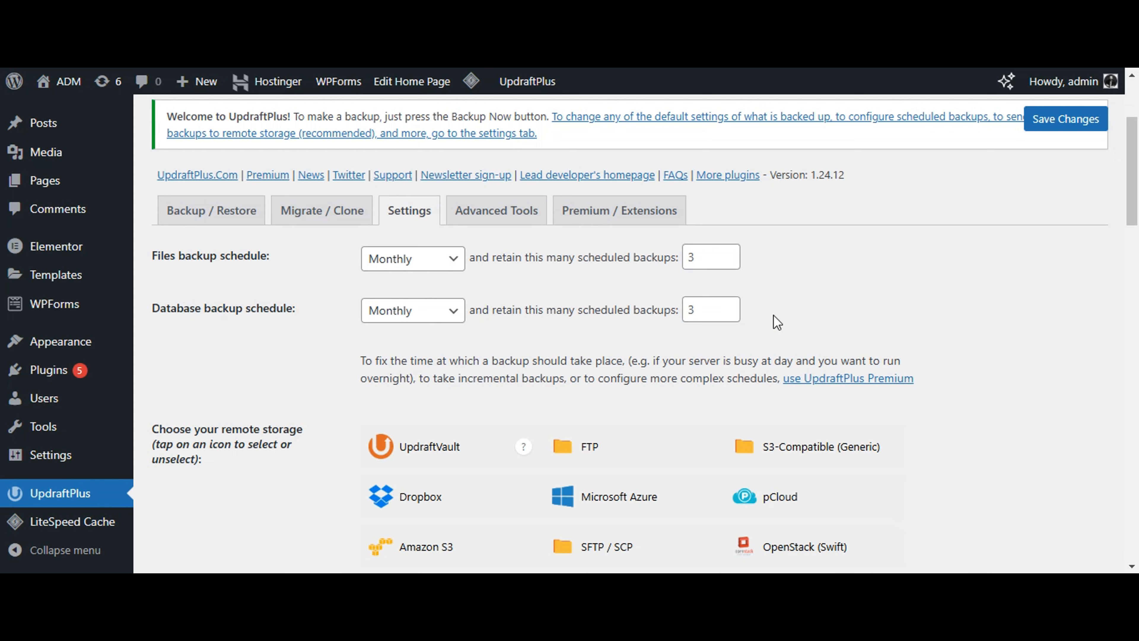
Review the remote storage options offered for the backups
{"action": "scroll", "coordinate": [773, 315], "scroll_direction": "down", "scroll_amount": 3}
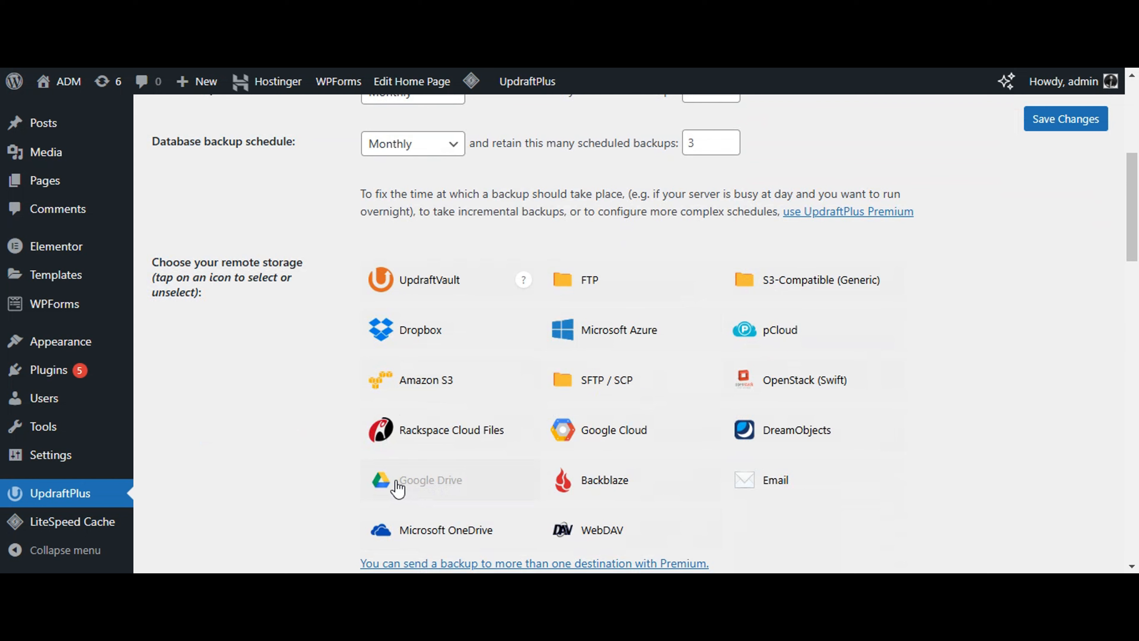
{"action": "scroll", "coordinate": [305, 351], "scroll_direction": "up", "scroll_amount": 2}
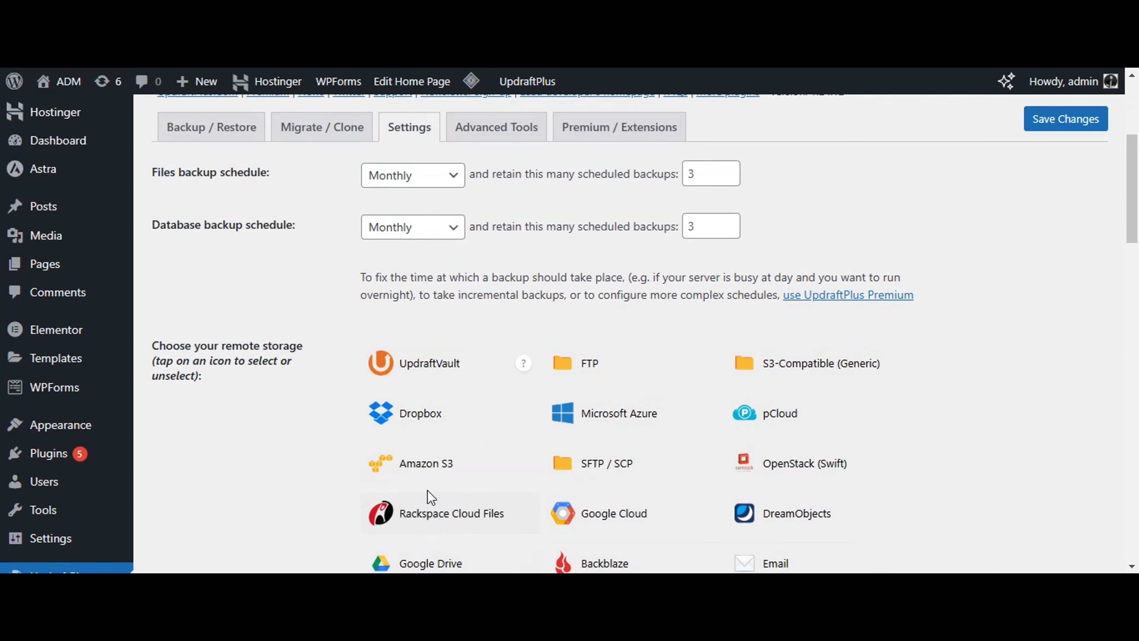
{"action": "scroll", "coordinate": [430, 503], "scroll_direction": "down", "scroll_amount": 2}
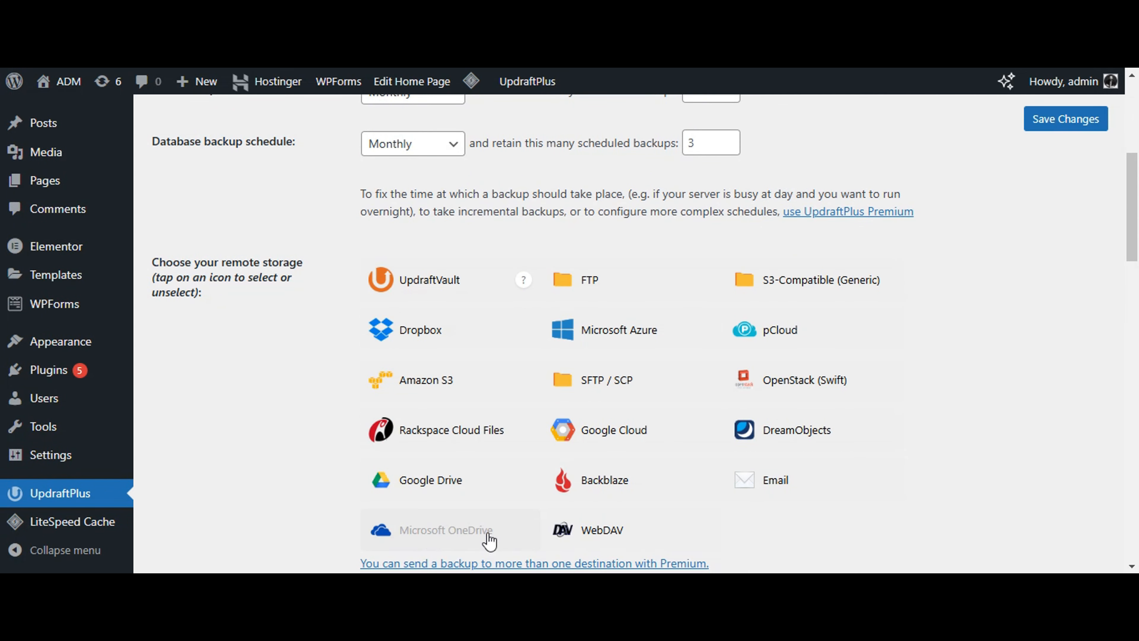
{"action": "scroll", "coordinate": [489, 541], "scroll_direction": "down", "scroll_amount": 4}
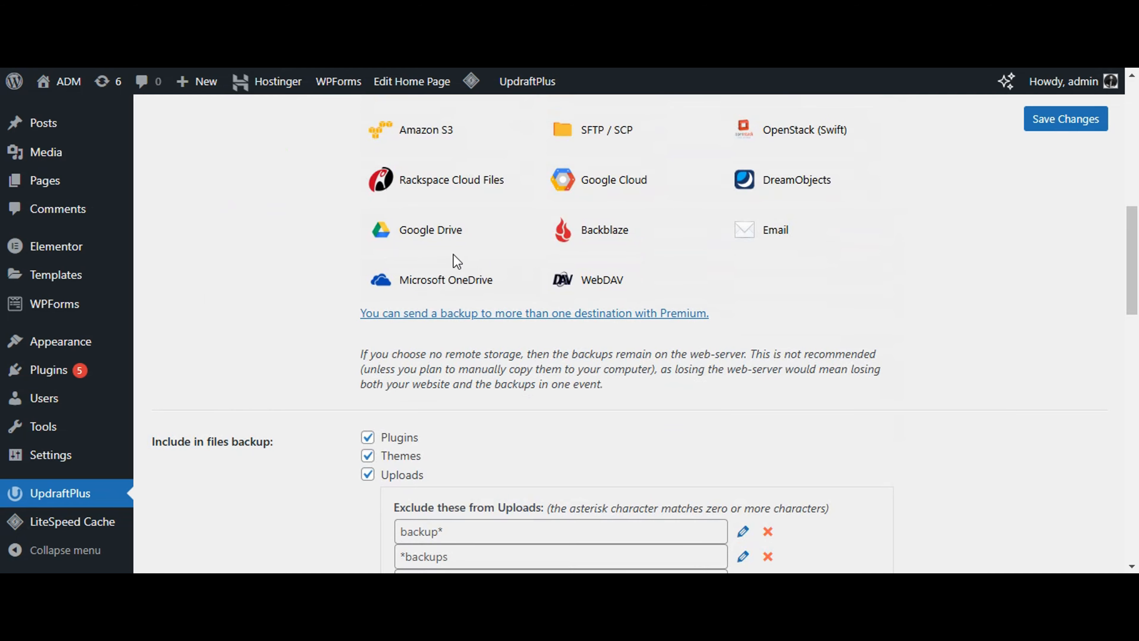
Leave the backup settings and start a new manual backup from the Backup / Restore page, continuing without saving the changed settings
{"action": "scroll", "coordinate": [458, 257], "scroll_direction": "down", "scroll_amount": 5}
{"action": "scroll", "coordinate": [442, 287], "scroll_direction": "down", "scroll_amount": 15}
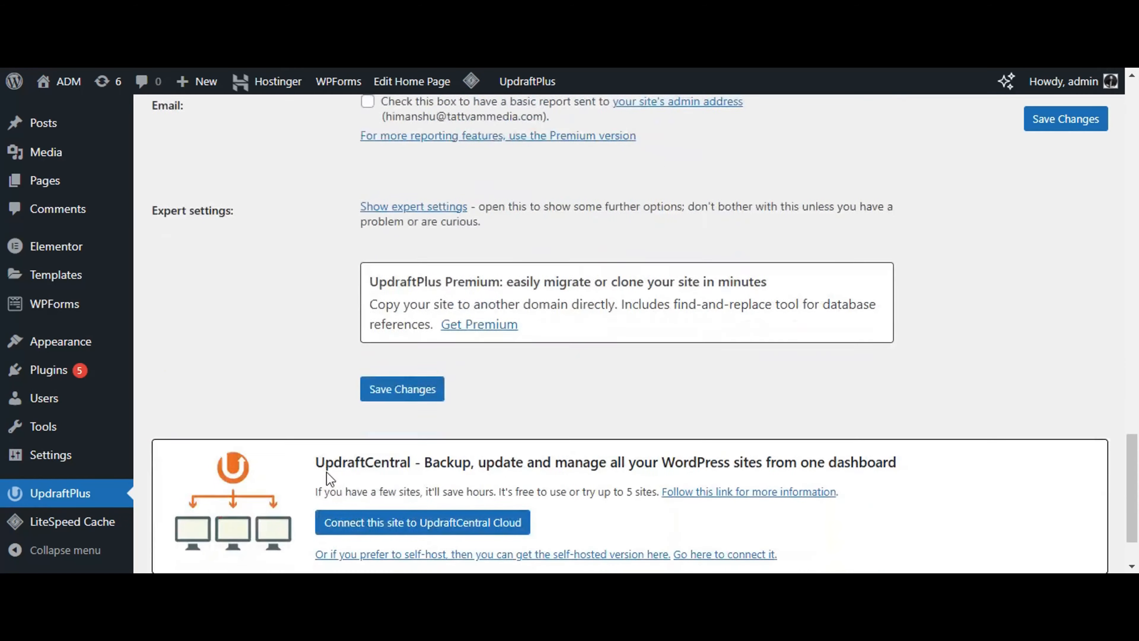
{"action": "left_click", "coordinate": [411, 375]}
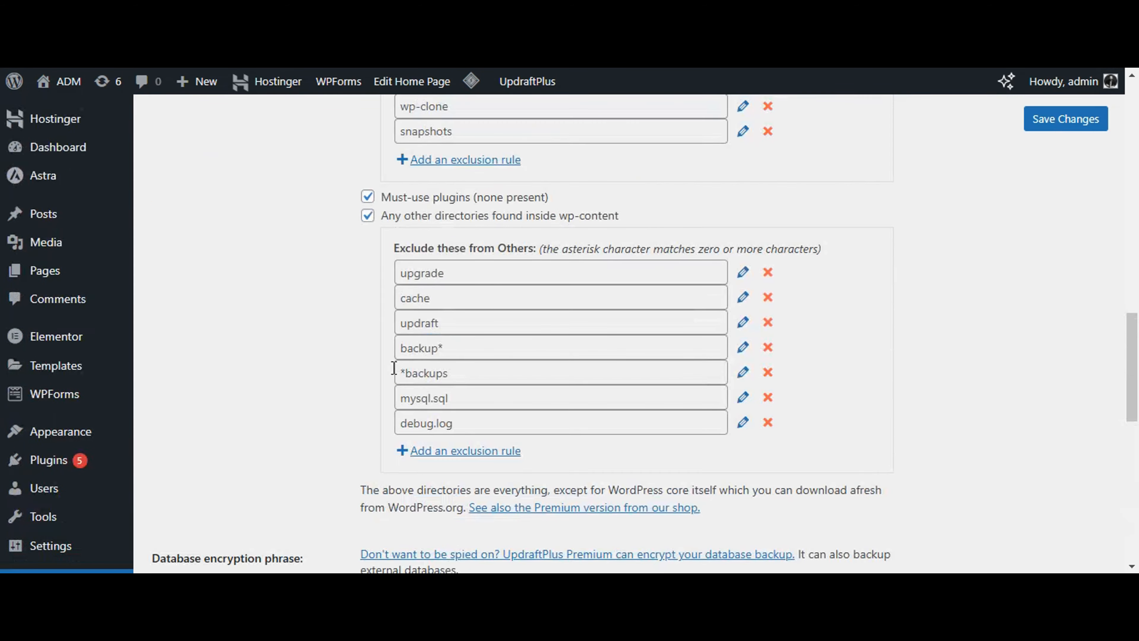
{"action": "left_click", "coordinate": [191, 379]}
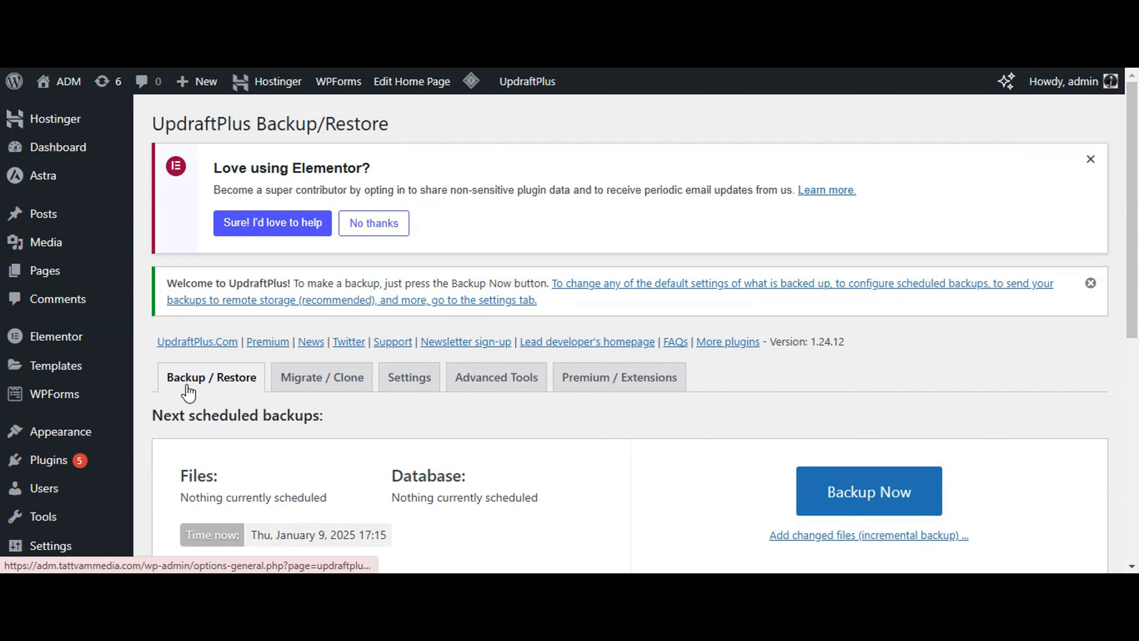
{"action": "scroll", "coordinate": [561, 418], "scroll_direction": "down", "scroll_amount": 2}
{"action": "left_click", "coordinate": [870, 412]}
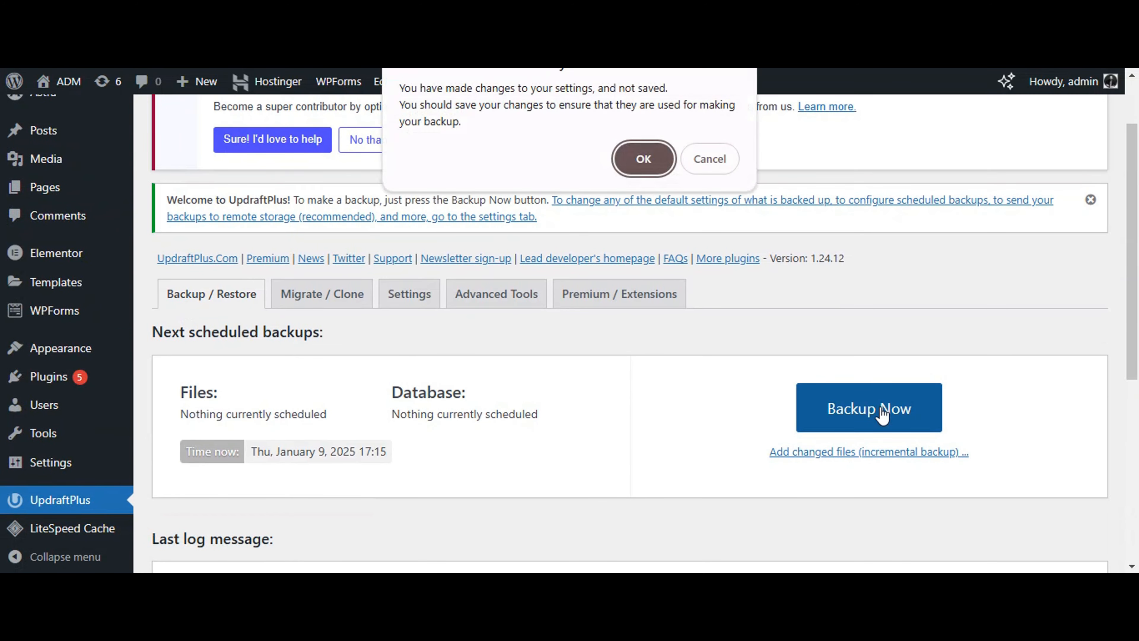
{"action": "left_click", "coordinate": [643, 159]}
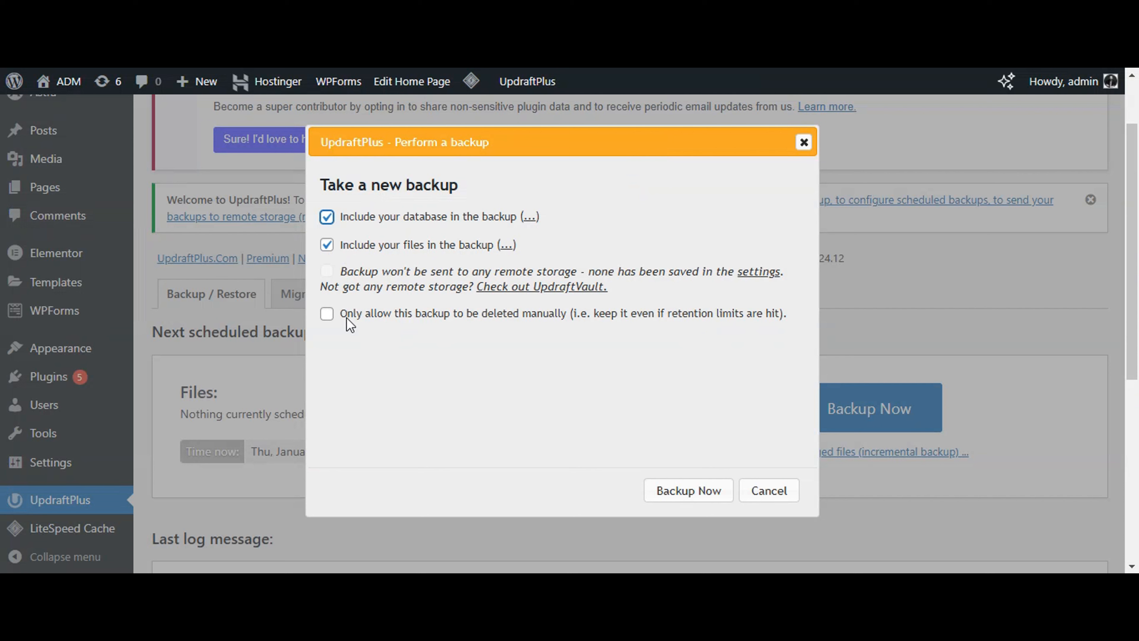
Allow the new database and files backup to be deleted only manually, run it, and dismiss the completion notice
{"action": "left_click", "coordinate": [327, 315]}
{"action": "left_click_drag", "start_coordinate": [472, 313], "coordinate": [720, 324]}
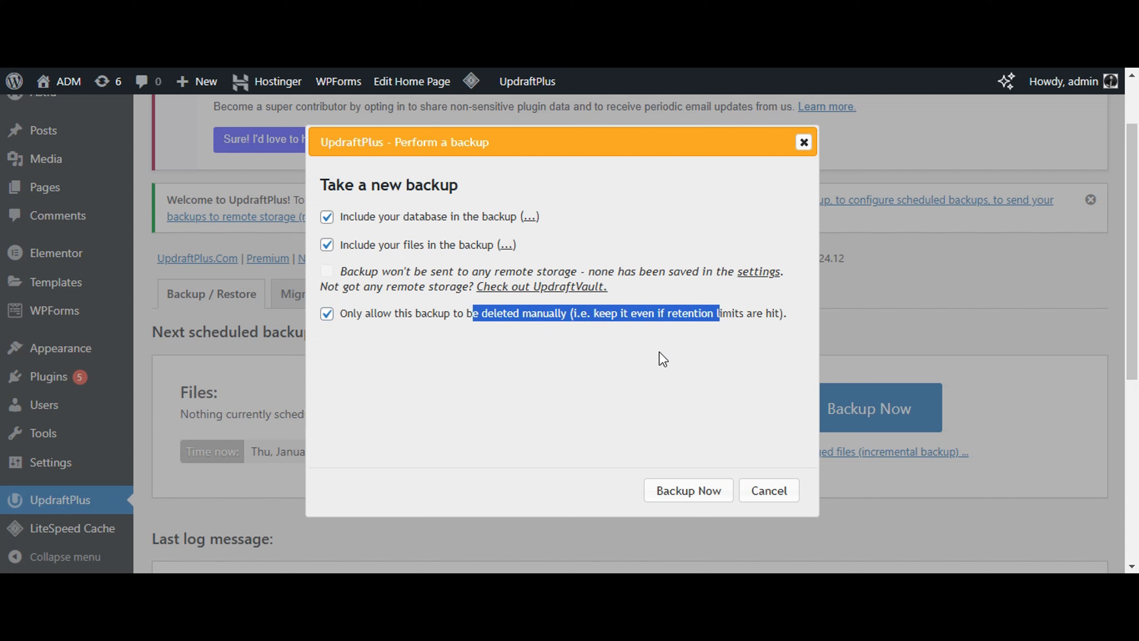
{"action": "left_click", "coordinate": [684, 494]}
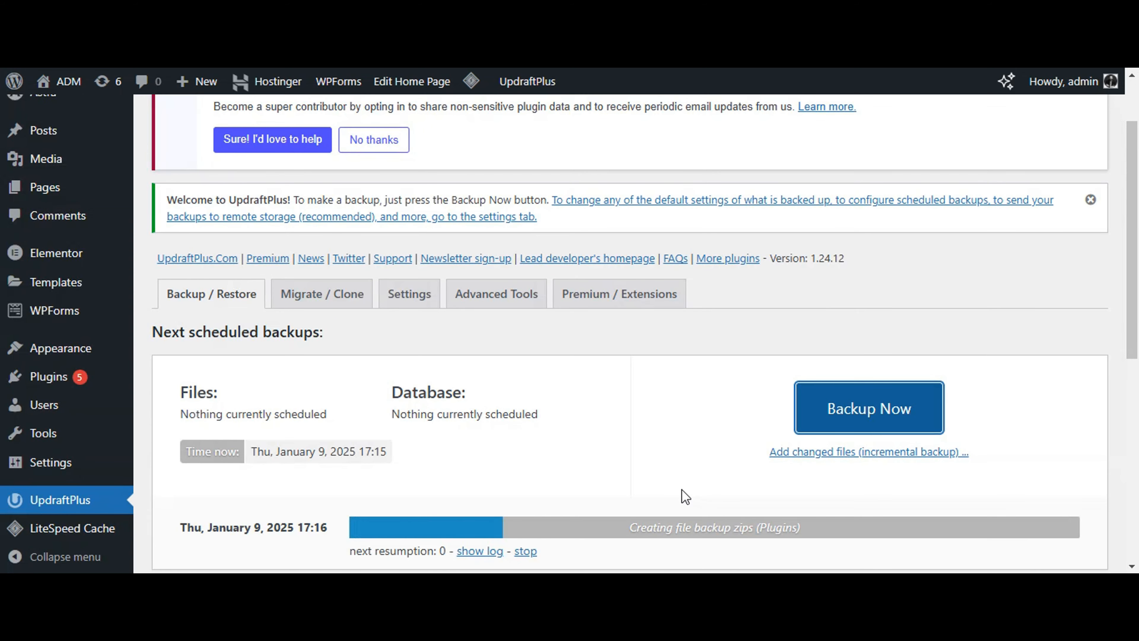
{"action": "scroll", "coordinate": [589, 466], "scroll_direction": "down", "scroll_amount": 2}
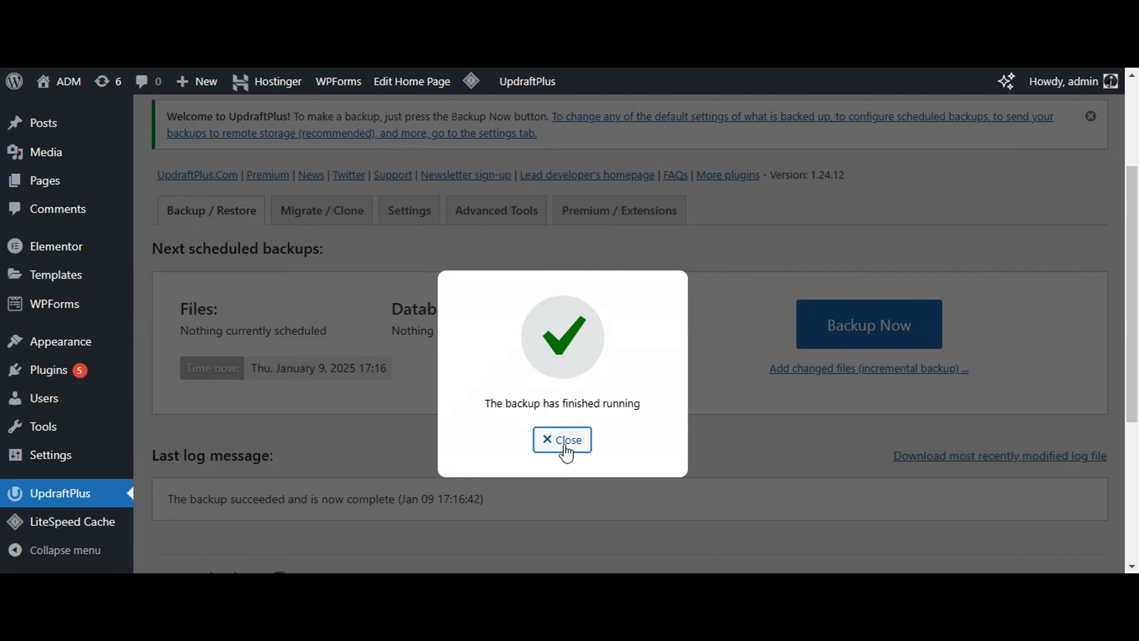
{"action": "left_click", "coordinate": [566, 442]}
Prepare the database file of the Jan 09, 2025 17:16 backup for download from the existing backups
{"action": "scroll", "coordinate": [481, 398], "scroll_direction": "down", "scroll_amount": 3}
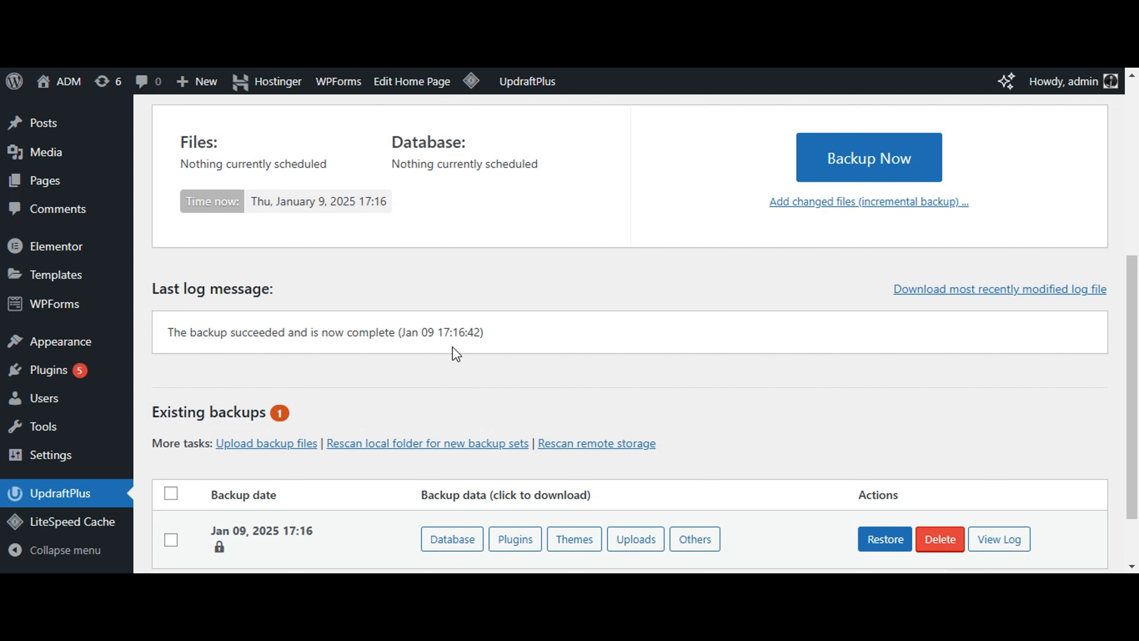
{"action": "scroll", "coordinate": [452, 347], "scroll_direction": "down", "scroll_amount": 2}
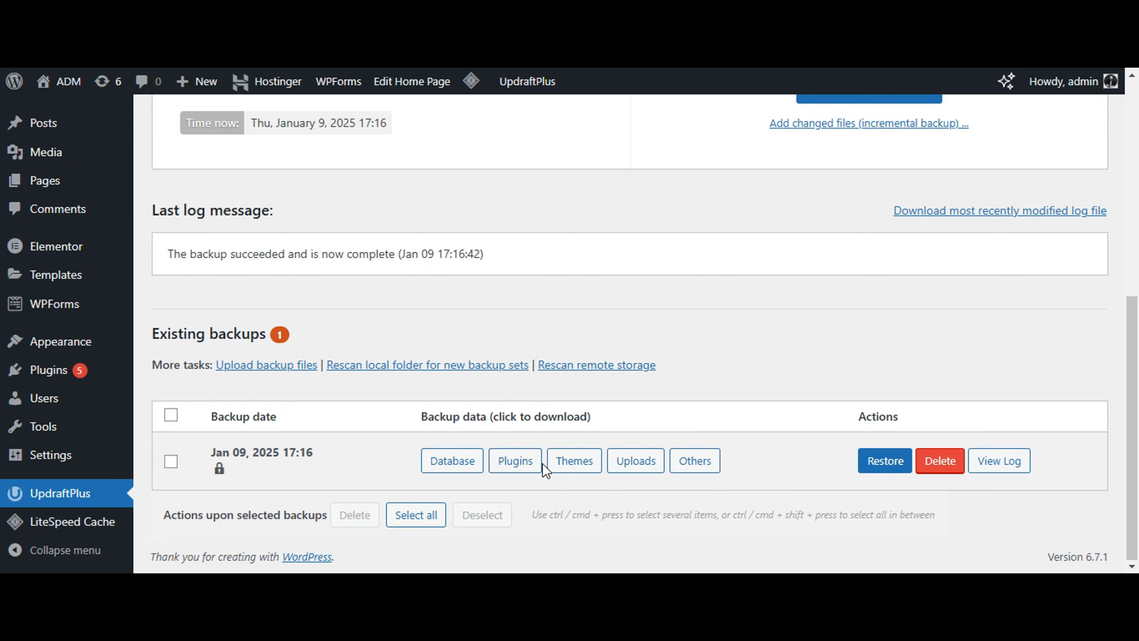
{"action": "left_click", "coordinate": [468, 465]}
{"action": "scroll", "coordinate": [468, 467], "scroll_direction": "down", "scroll_amount": 3}
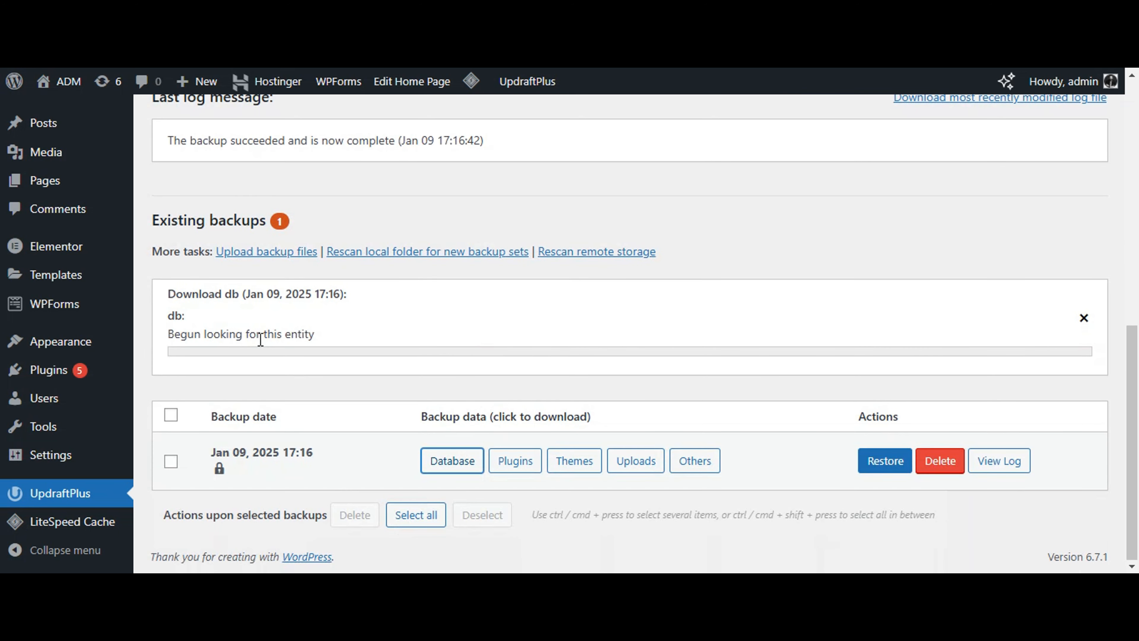
{"action": "left_click_drag", "start_coordinate": [357, 334], "coordinate": [176, 300]}
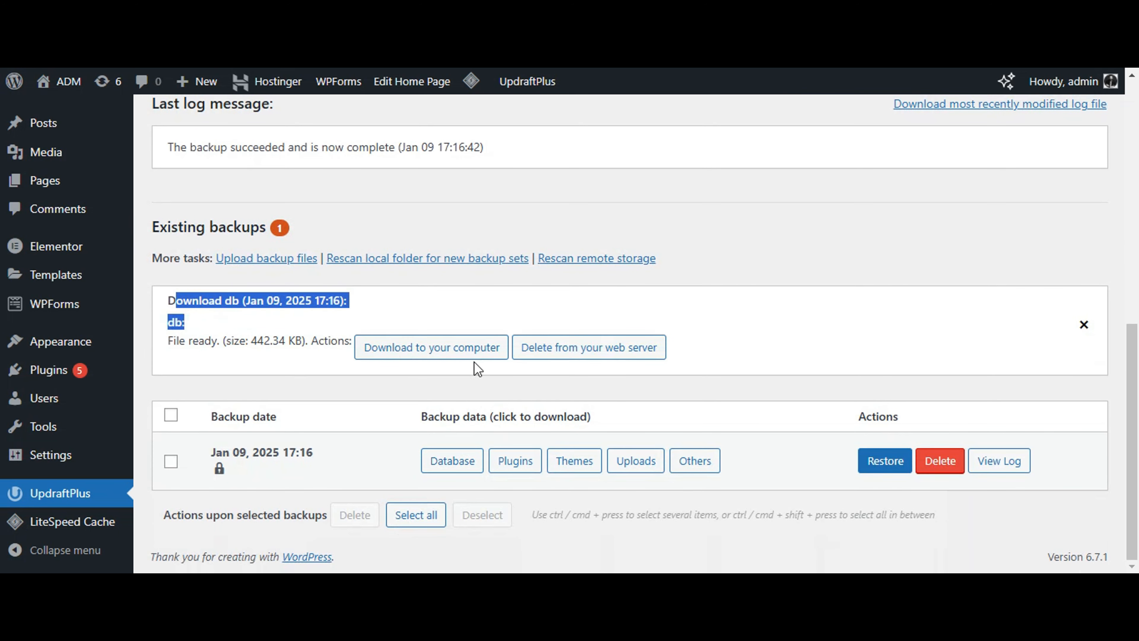